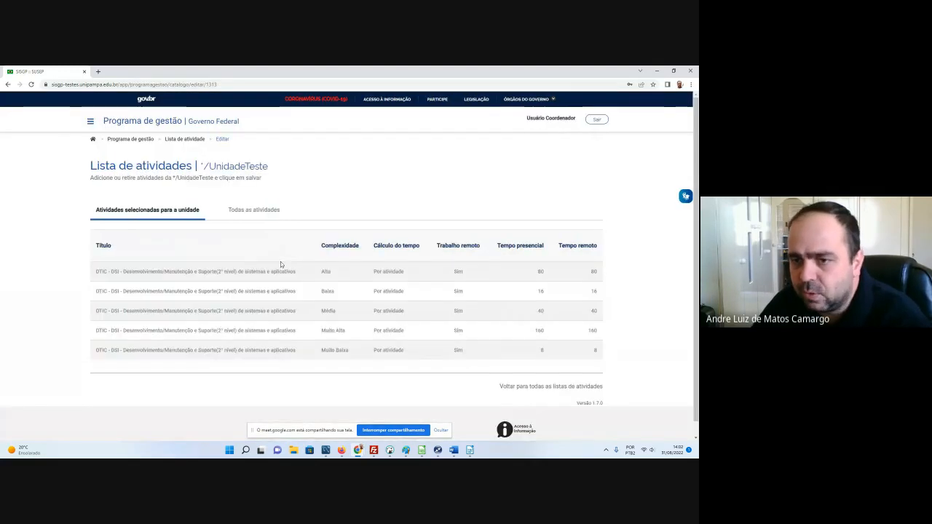
# Step: Return to the home page and open the list of registered people under Estrutura hierárquica
pyautogui.click(90, 121)
pyautogui.click(33, 166)
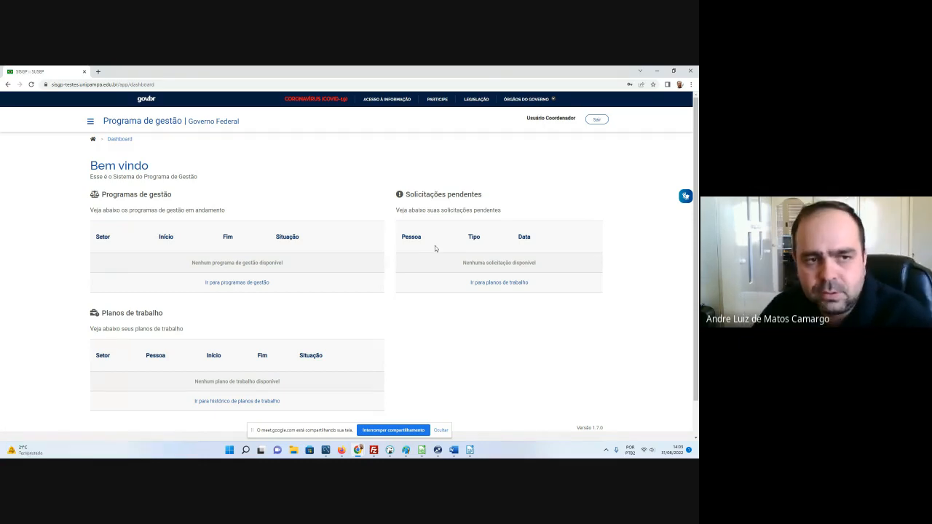
pyautogui.click(91, 121)
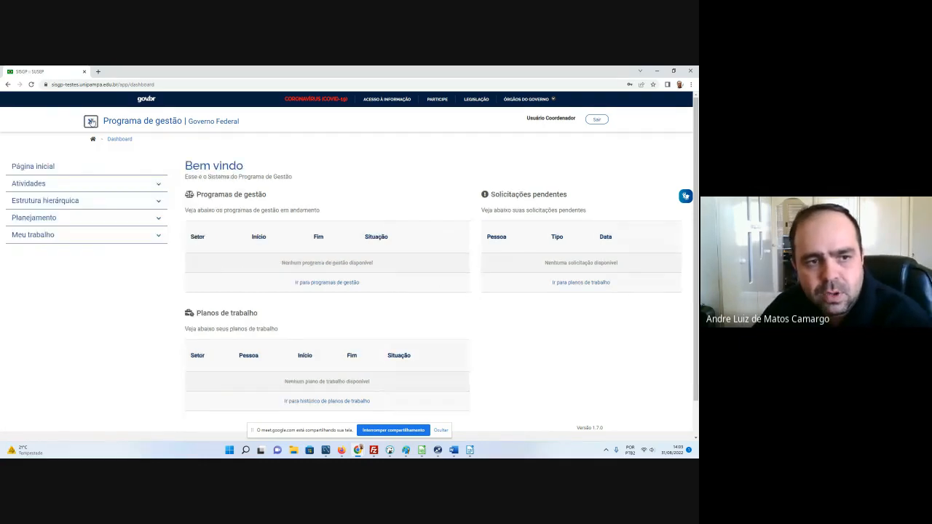
pyautogui.click(43, 201)
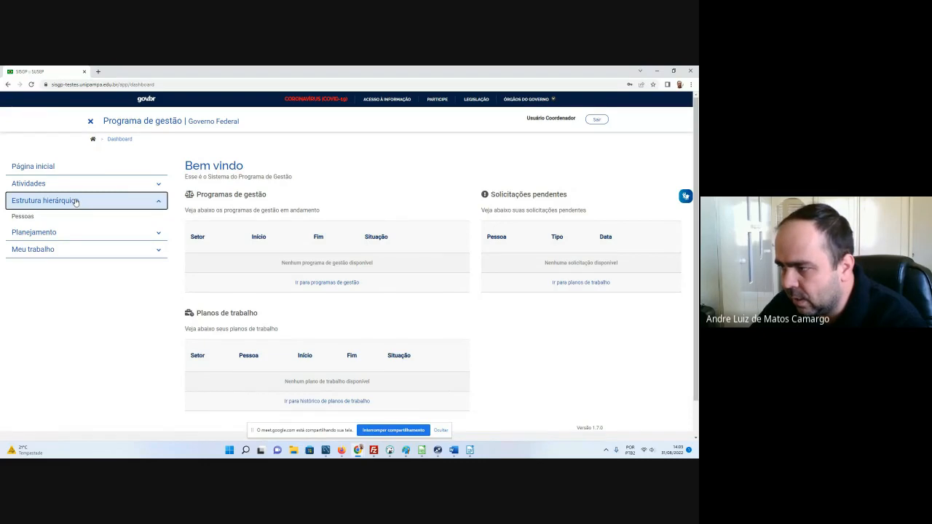
pyautogui.click(54, 219)
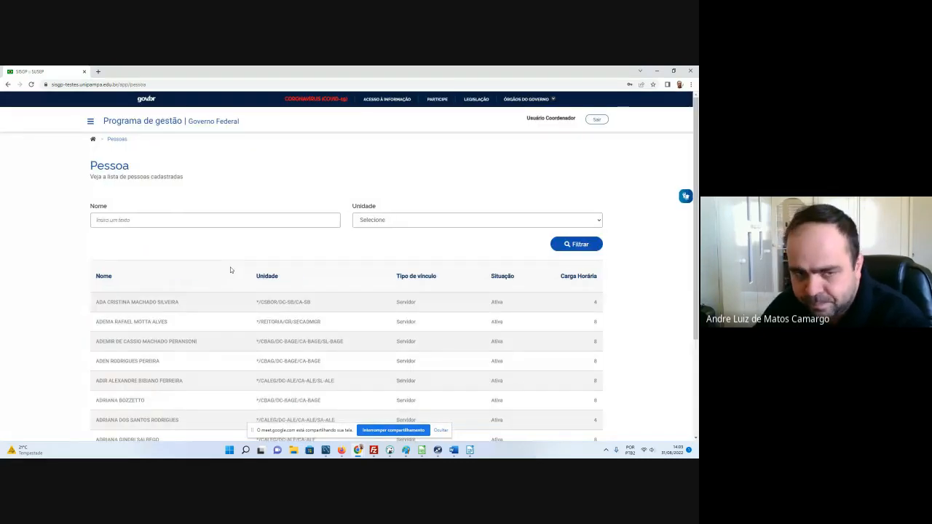
pyautogui.scroll(-2, 230, 270)
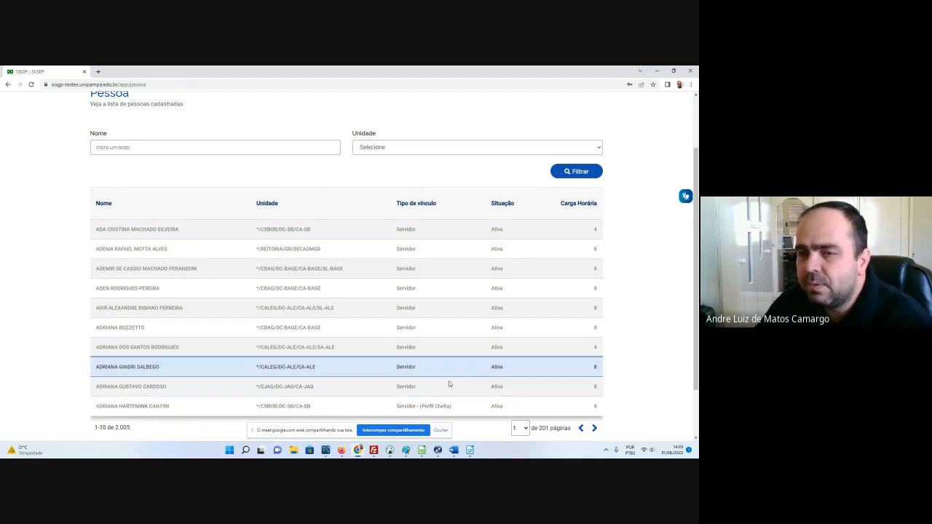
# Step: Filter the people list by the unit */REITORIA/DTIC/DGN and highlight the link type of the person with the Chefia profile
pyautogui.click(501, 147)
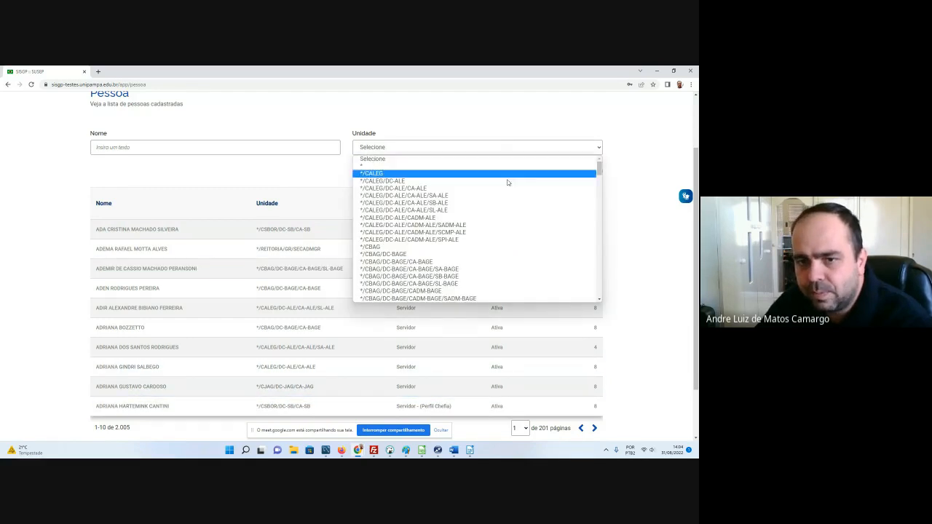
pyautogui.scroll(-3, 508, 218)
pyautogui.scroll(-15, 508, 217)
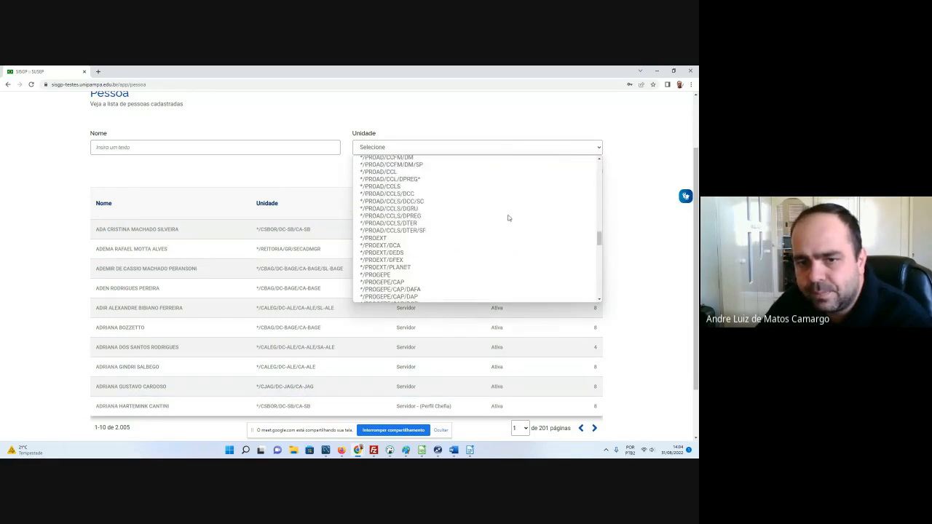
pyautogui.scroll(-8, 509, 218)
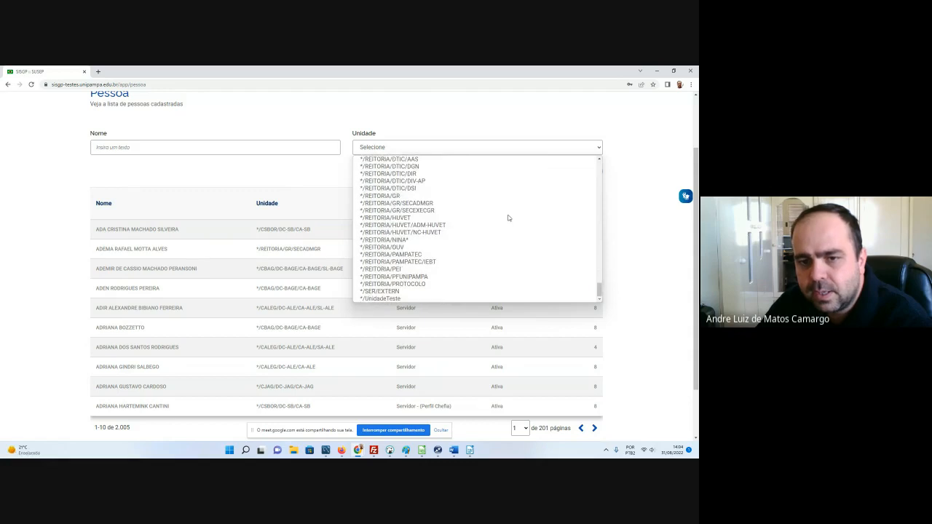
pyautogui.scroll(2, 509, 218)
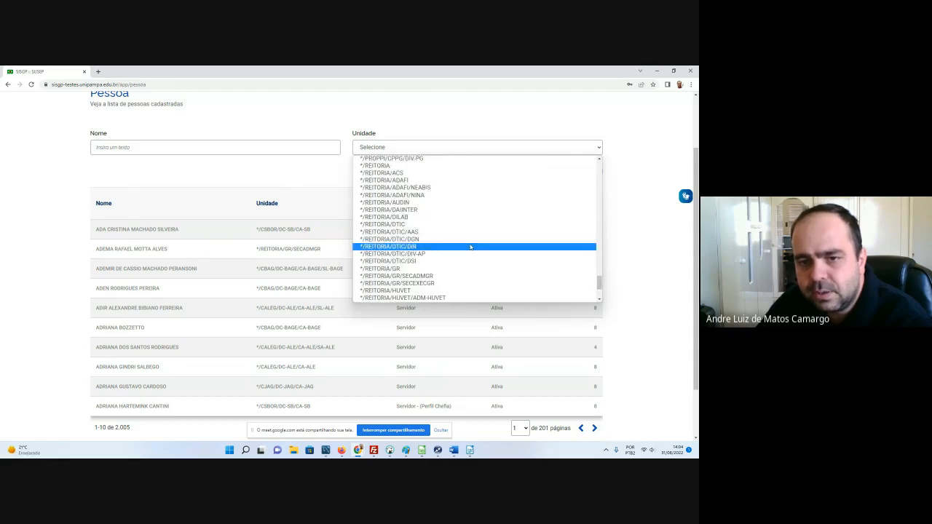
pyautogui.click(467, 239)
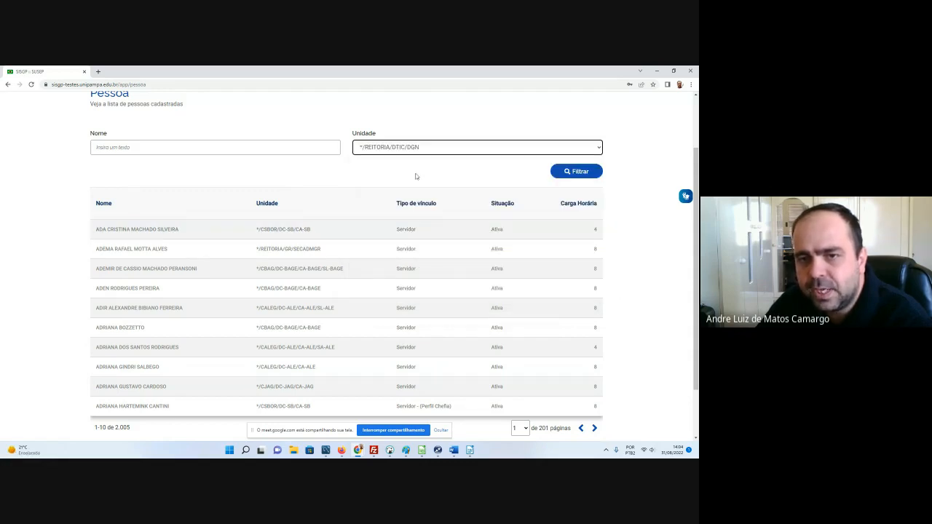
pyautogui.click(568, 172)
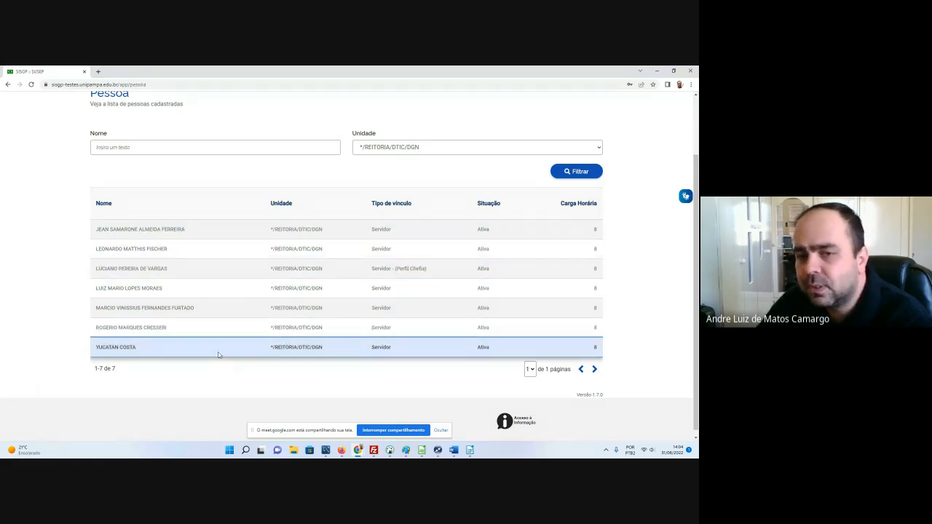
pyautogui.tripleClick(417, 269)
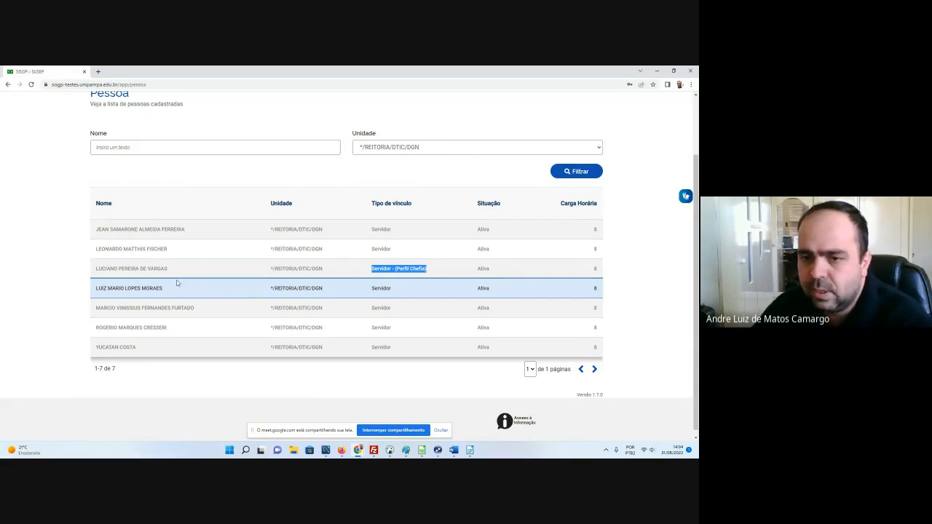
pyautogui.scroll(2, 239, 285)
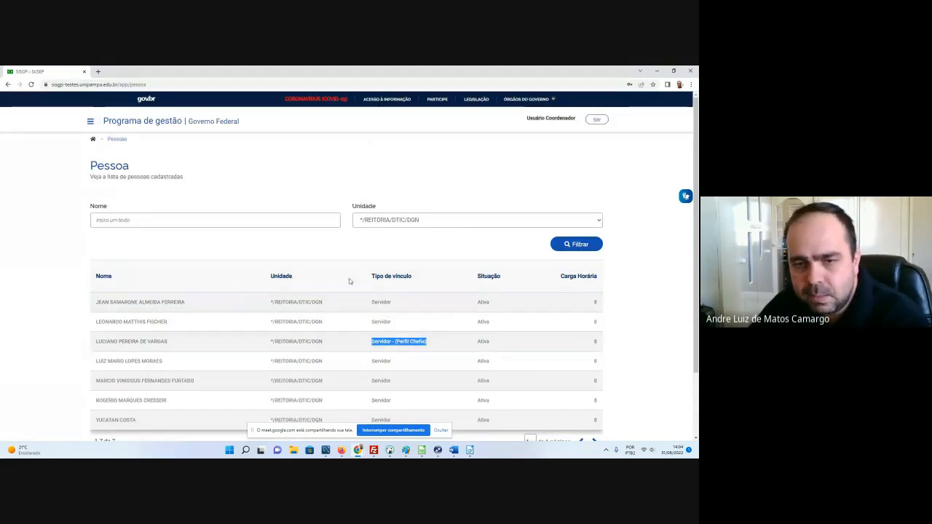
pyautogui.click(410, 221)
pyautogui.click(410, 226)
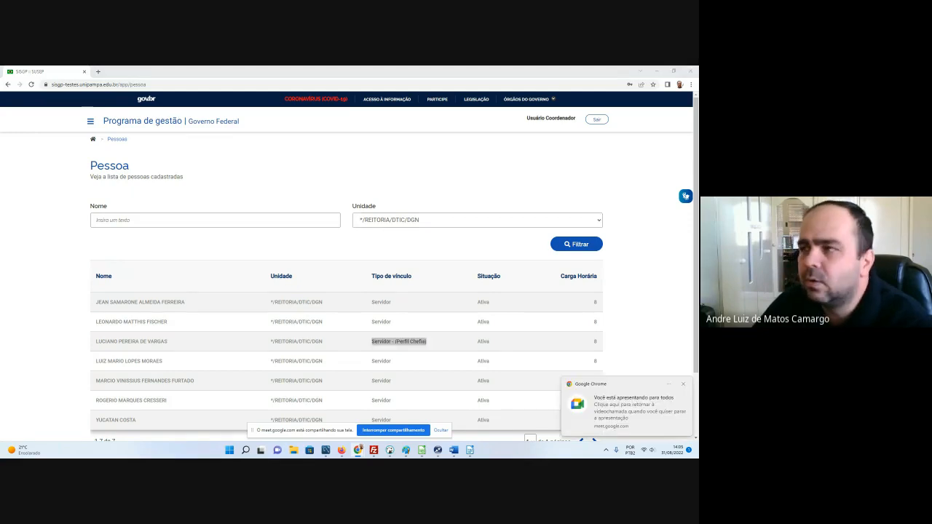
# Step: Bring up Edital_DTIC_corrigido.pdf, examine the DTIC - CHEFIA activity table in Anexo I, and move the document back out of the browser window
pyautogui.moveTo(381, 437); pyautogui.dragTo(381, 70)
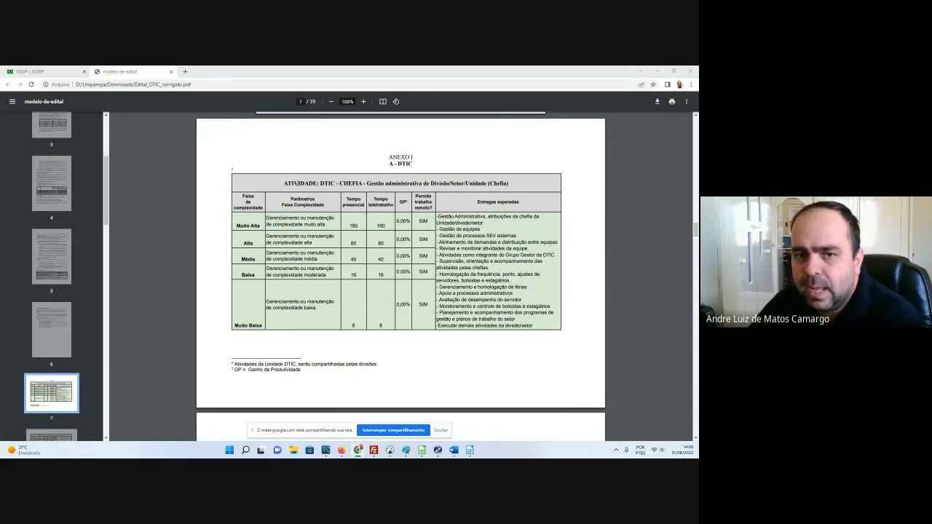
pyautogui.scroll(-1, 398, 215)
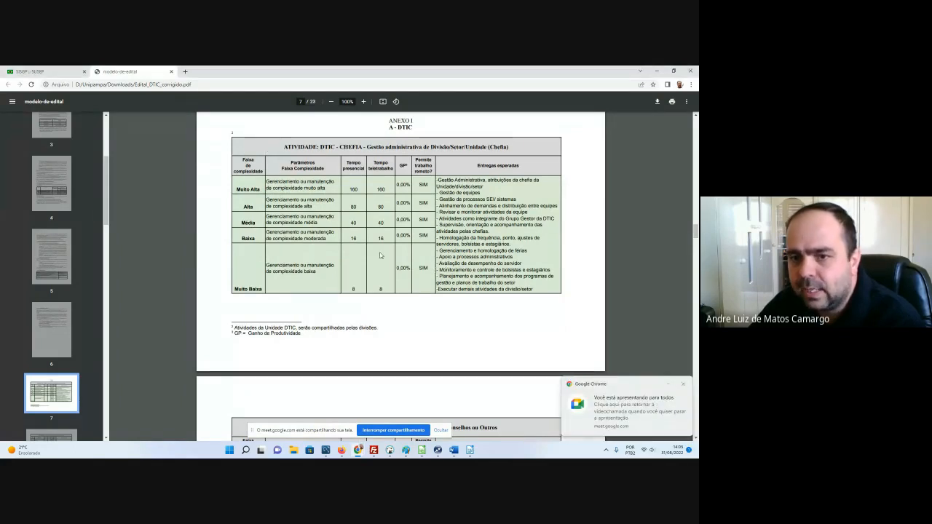
pyautogui.click(683, 383)
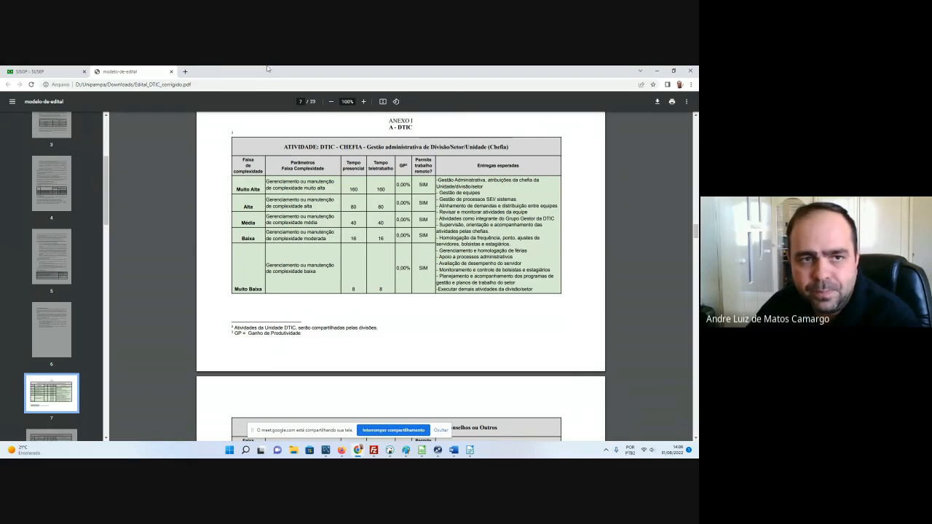
pyautogui.moveTo(126, 72); pyautogui.dragTo(698, 356)
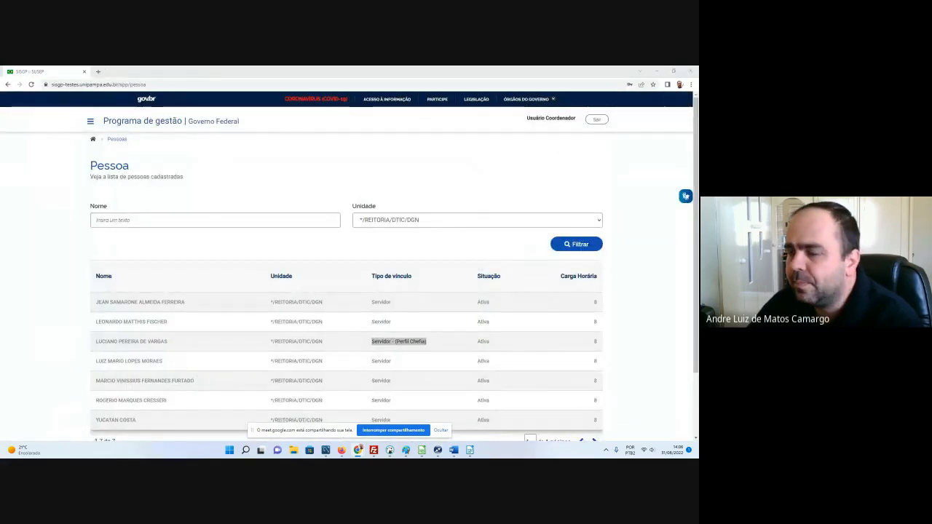
# Step: Open the list of all activities and look through the registered entries
pyautogui.click(90, 124)
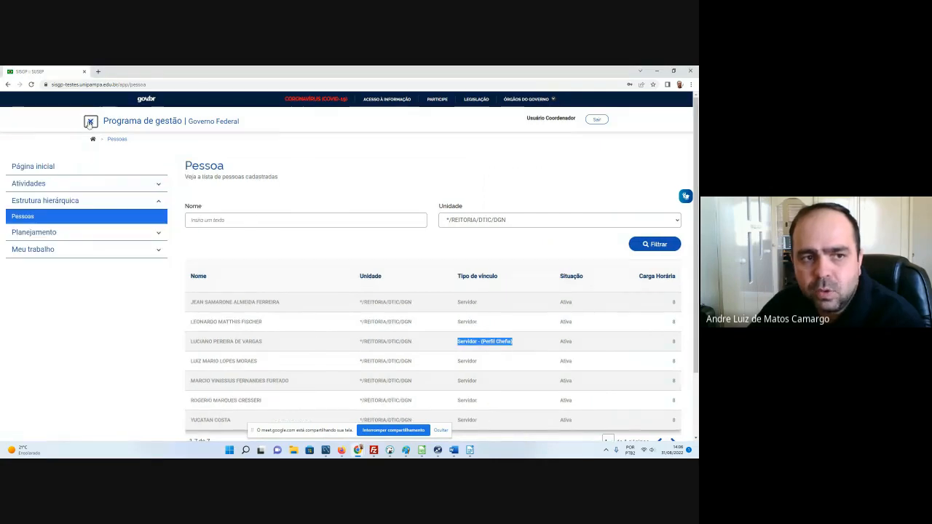
pyautogui.click(63, 184)
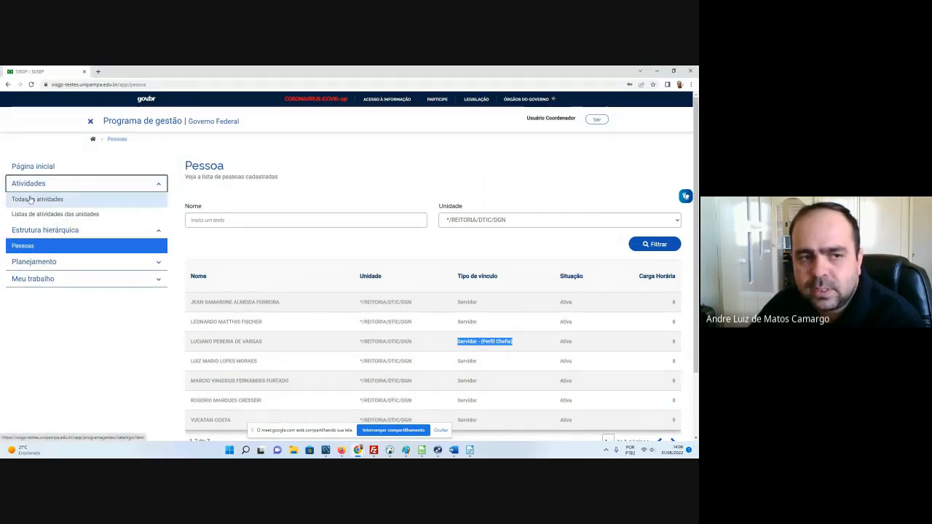
pyautogui.click(42, 200)
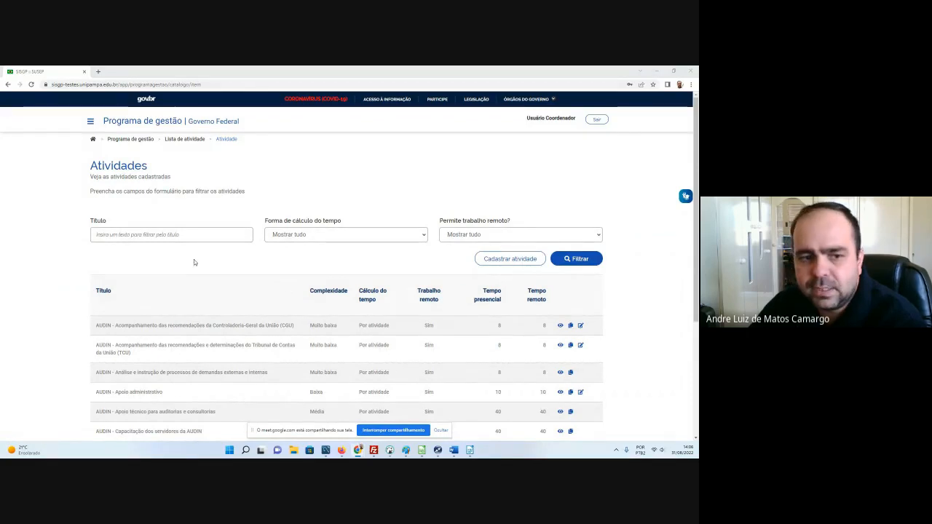
pyautogui.scroll(-4, 372, 338)
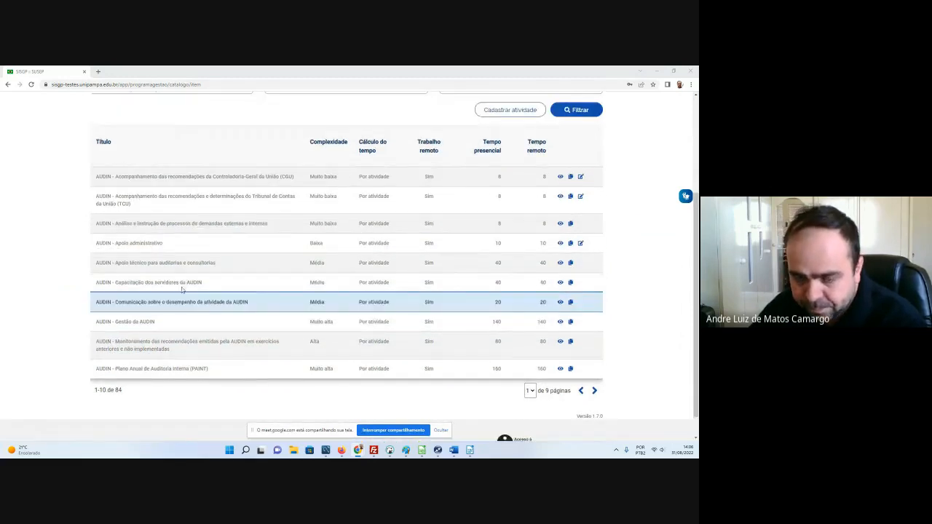
pyautogui.scroll(1, 197, 284)
pyautogui.scroll(1, 217, 258)
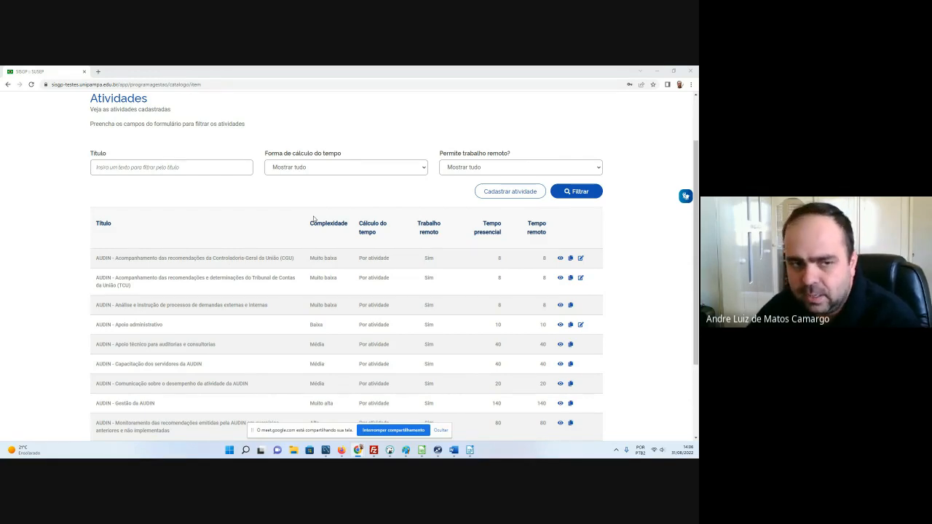
# Step: Open a blank form for registering a new activity
pyautogui.click(520, 195)
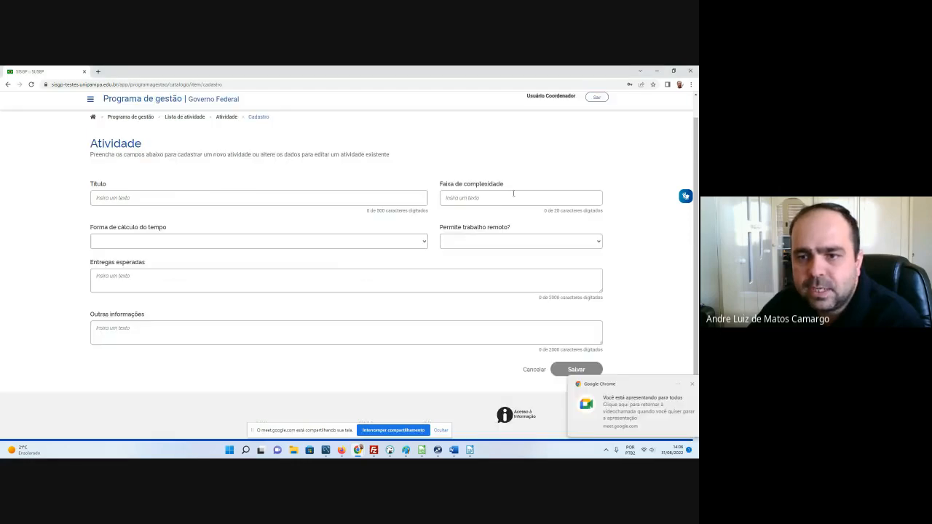
pyautogui.click(8, 84)
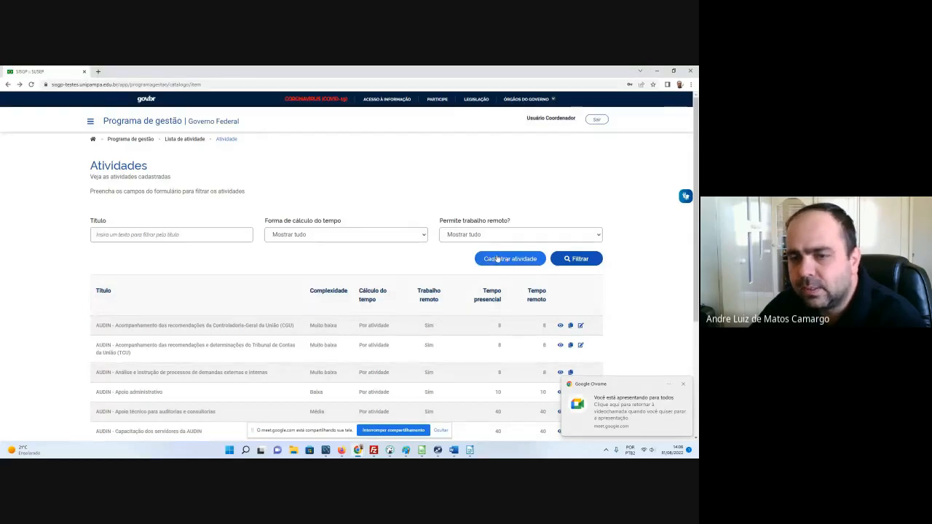
pyautogui.click(482, 260)
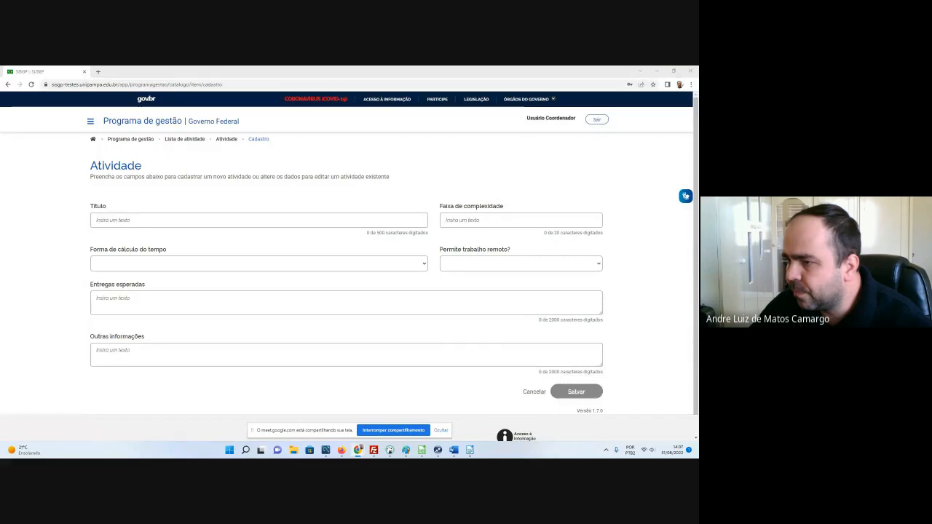
# Step: Title the activity "DTIC - CHEFIA - Gestão administrativa de Divisão/Setor/Unidade (Chefia)" and set its complexity range to Muito Alta
pyautogui.click(191, 218)
pyautogui.click(247, 239)
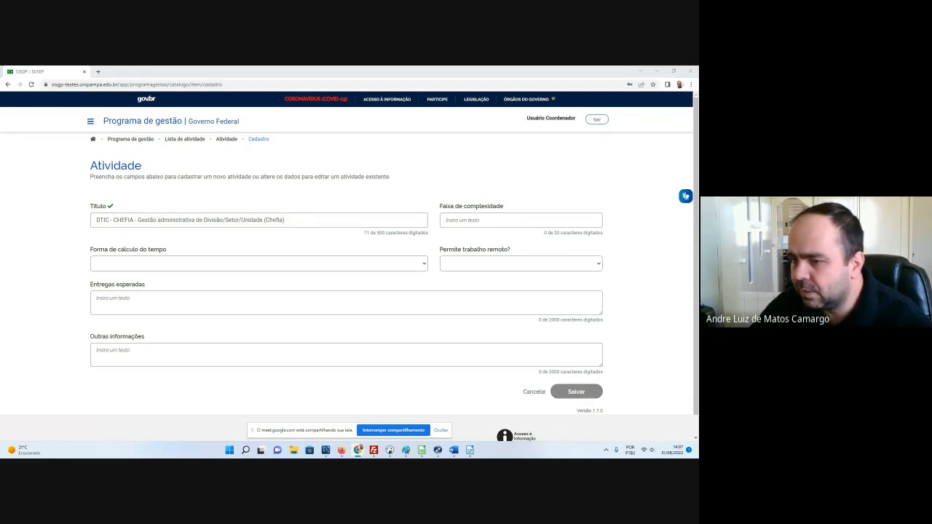
pyautogui.click(482, 222)
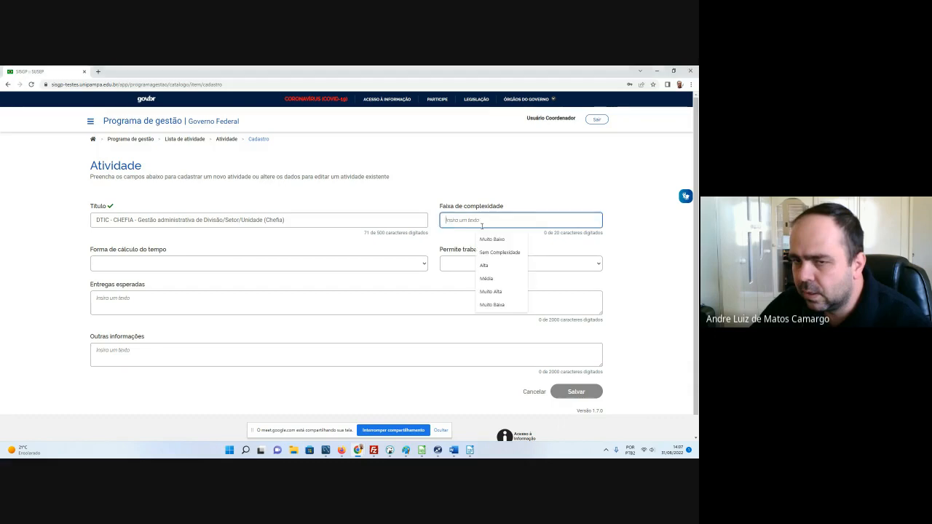
pyautogui.click(484, 293)
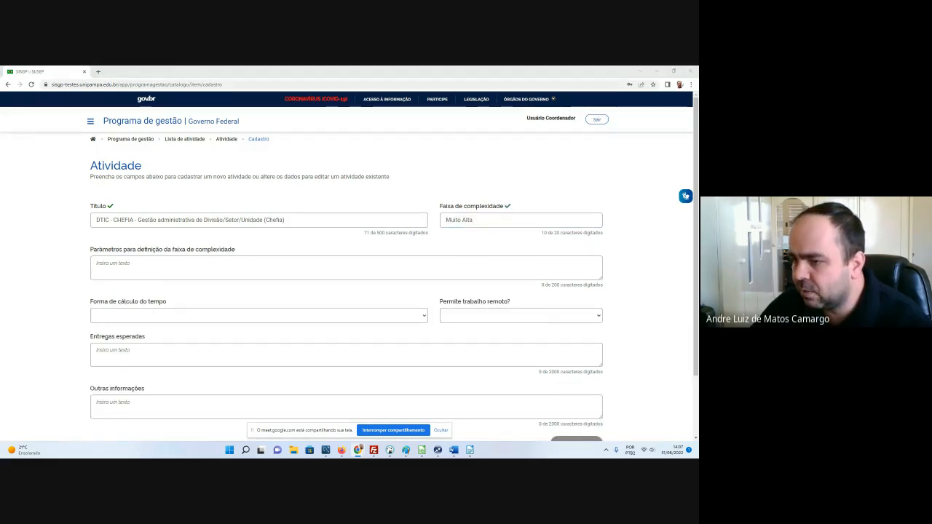
# Step: Enter "Gerenciamento ou manutenção de complexidade muito alta" as the parameters defining the complexity range
pyautogui.click(238, 274)
pyautogui.write('Gerenciamento ou manutenção de complexidade muito alta')
pyautogui.click(246, 293)
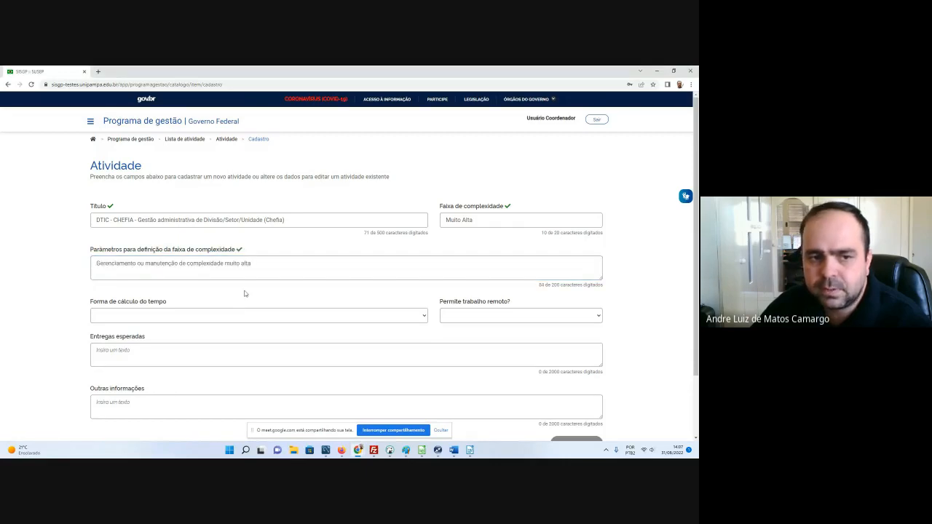
# Step: Set the time calculation method to Por atividade and allow remote work with Sim
pyautogui.click(193, 315)
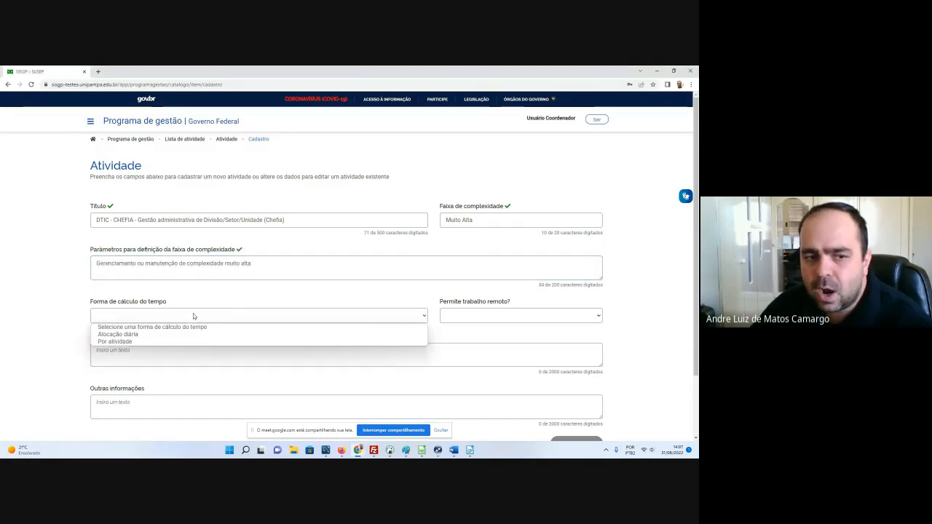
pyautogui.click(140, 341)
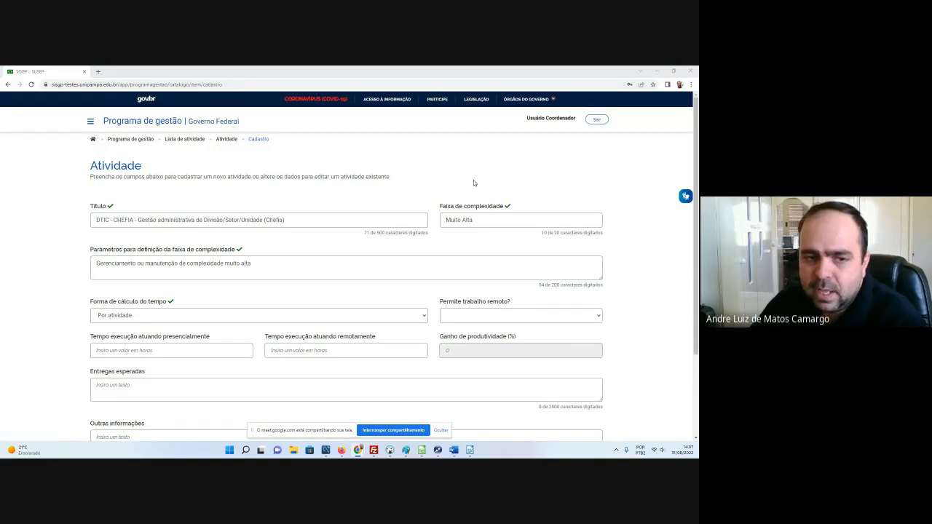
pyautogui.click(113, 319)
pyautogui.click(135, 314)
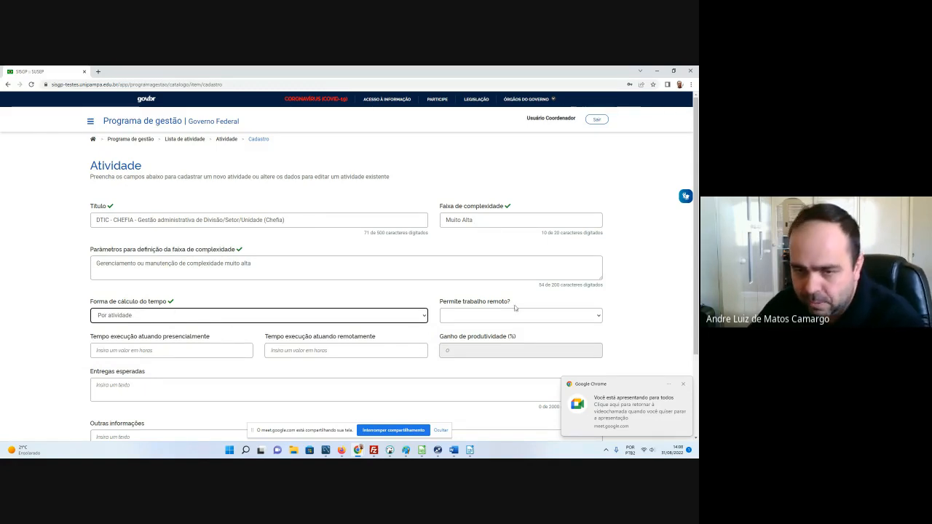
pyautogui.click(481, 315)
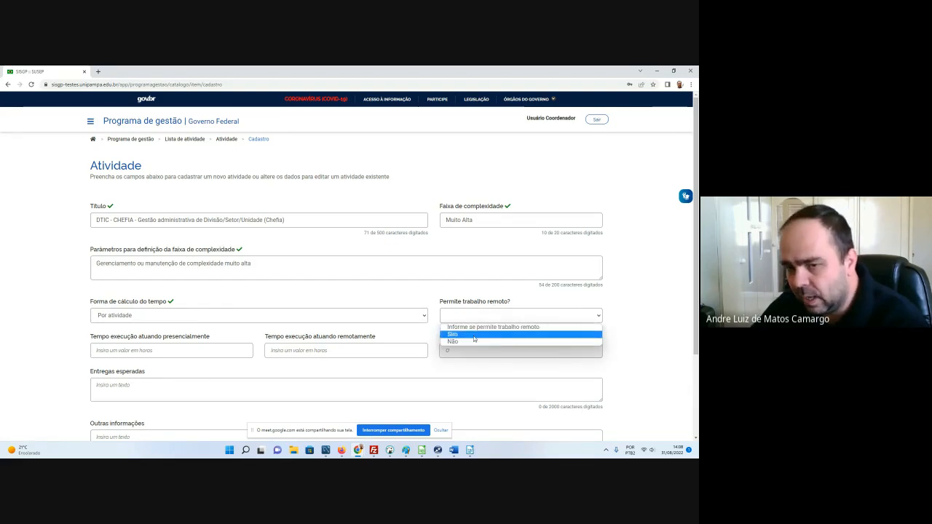
pyautogui.click(475, 334)
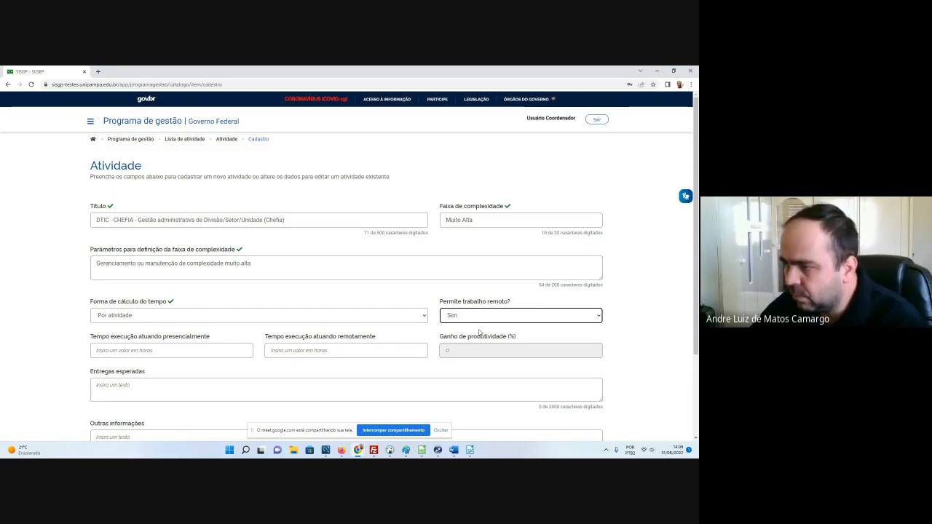
# Step: Set both the on-site and the remote execution time of the activity to 160 hours
pyautogui.scroll(-1, 291, 321)
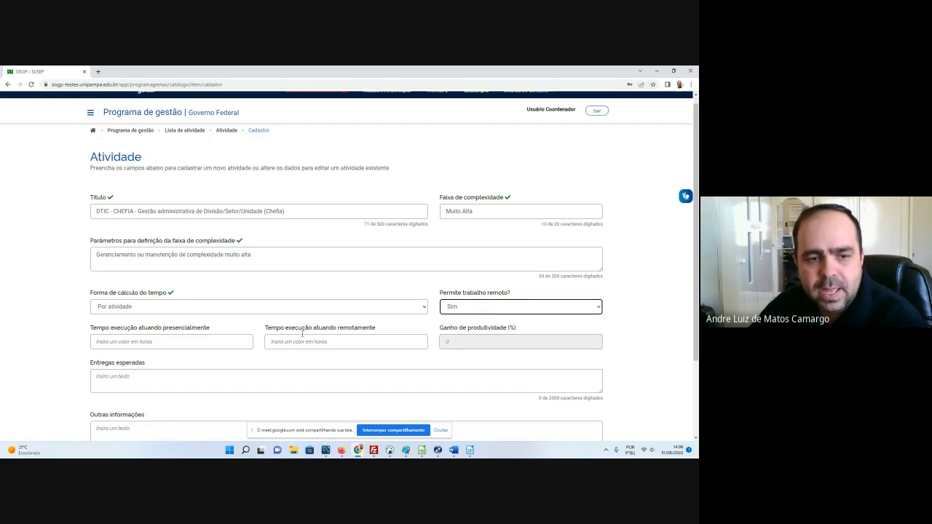
pyautogui.click(167, 312)
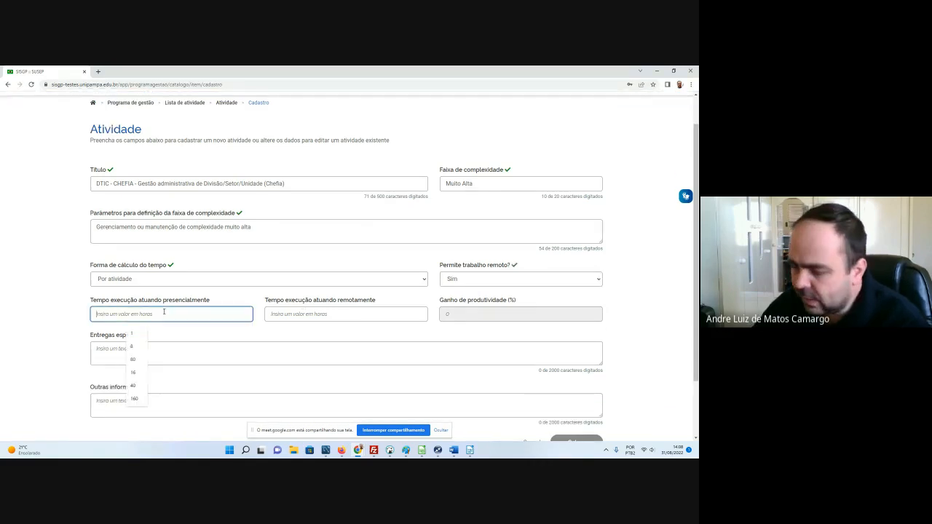
pyautogui.write('160')
pyautogui.click(364, 310)
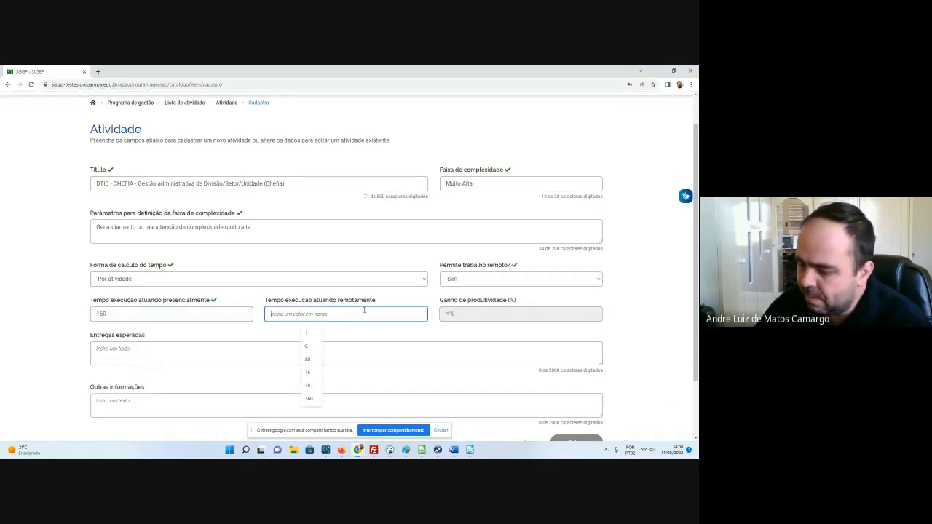
pyautogui.write('160')
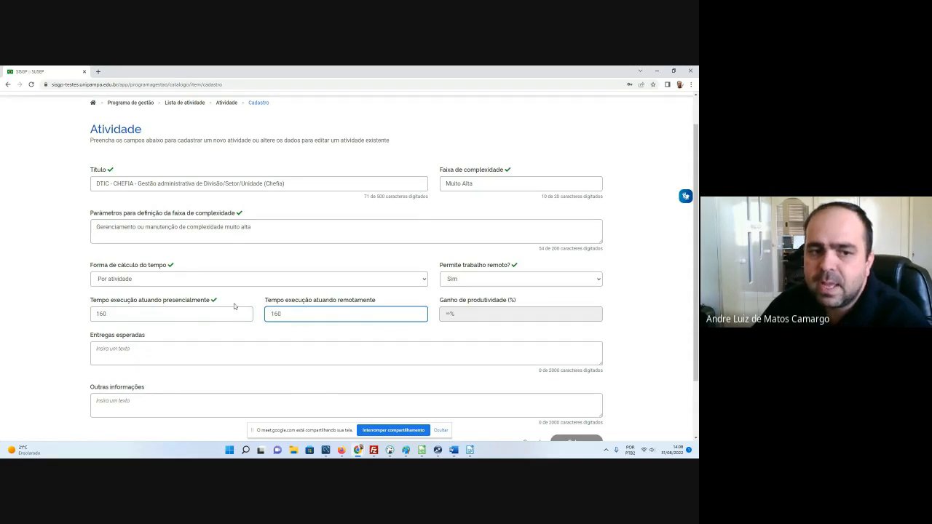
# Step: Paste the edital's list of CHEFIA deliverables into Entregas esperadas and save the new activity
pyautogui.scroll(-2, 320, 265)
pyautogui.click(320, 265)
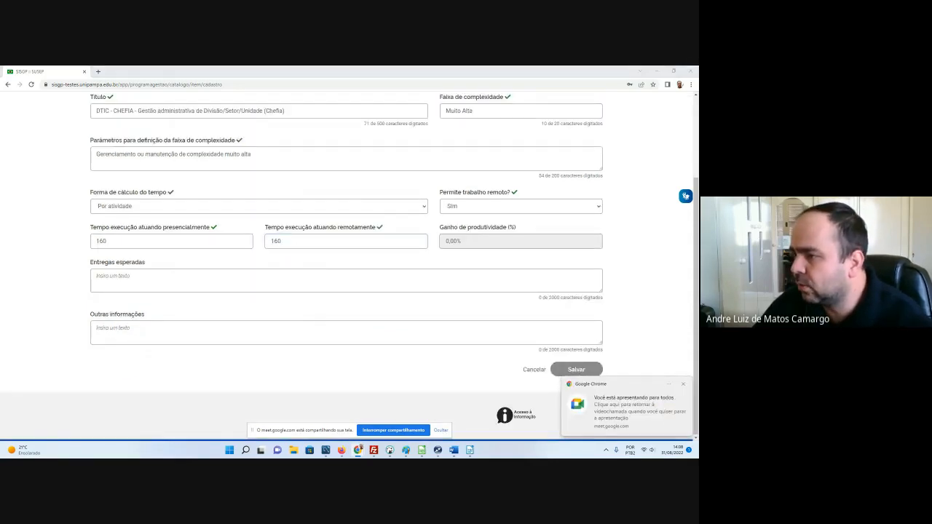
pyautogui.click(164, 284)
pyautogui.hotkey('ctrl', 'v')
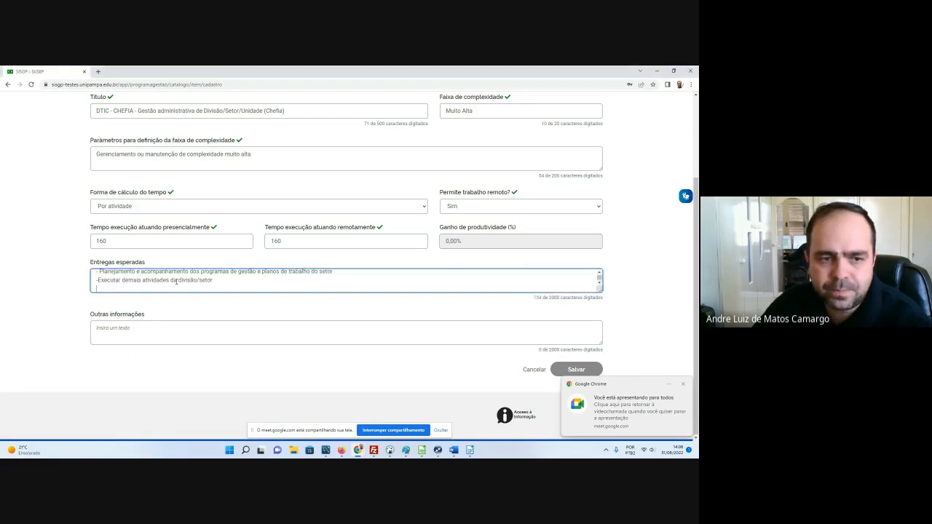
pyautogui.click(643, 319)
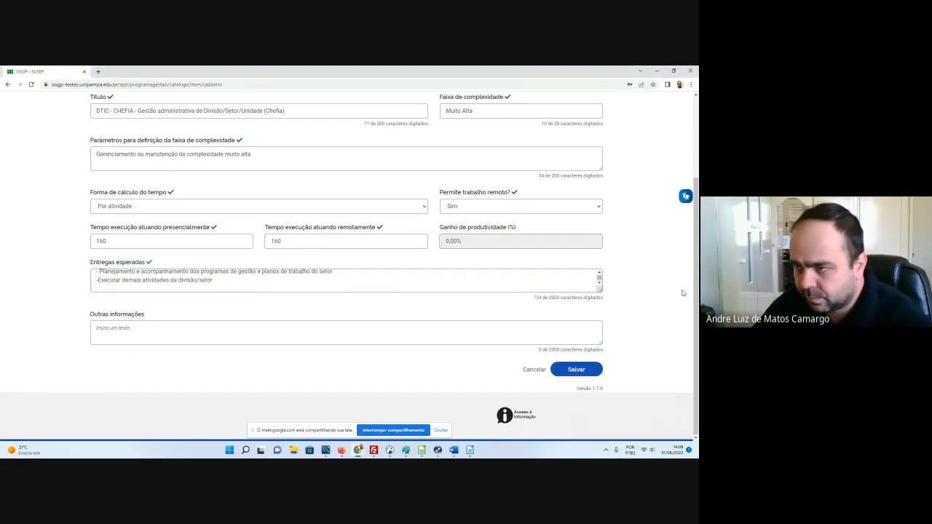
pyautogui.click(568, 373)
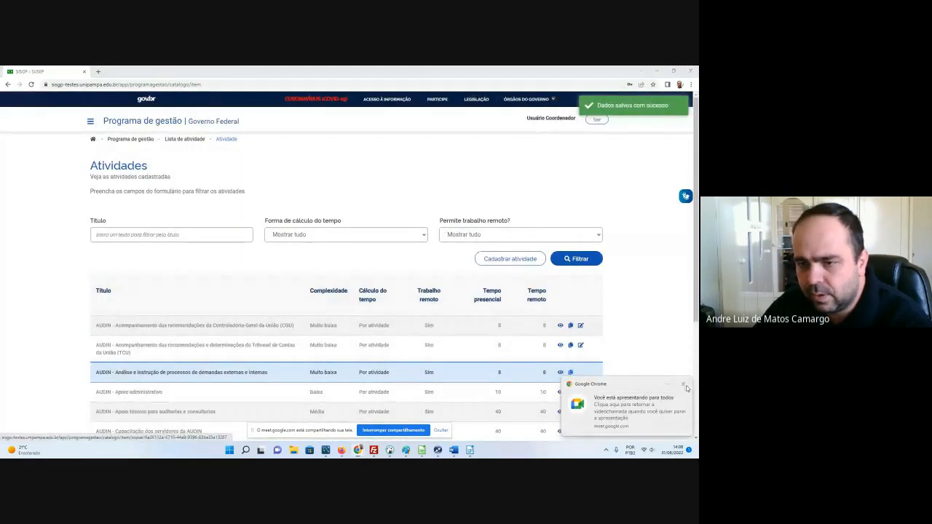
pyautogui.click(683, 385)
# Step: Filter the activity list by the title "DTIC -" to check the newly saved activity
pyautogui.scroll(-2, 228, 294)
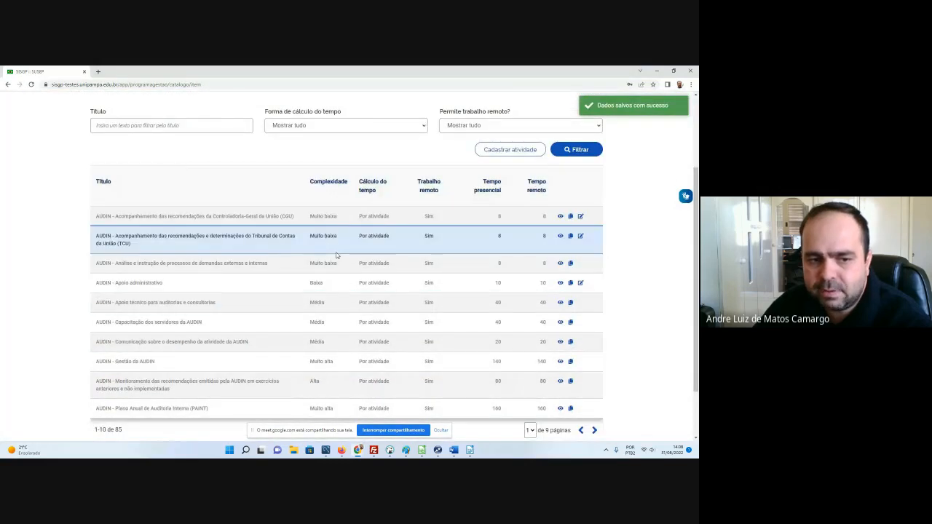
pyautogui.scroll(1, 378, 317)
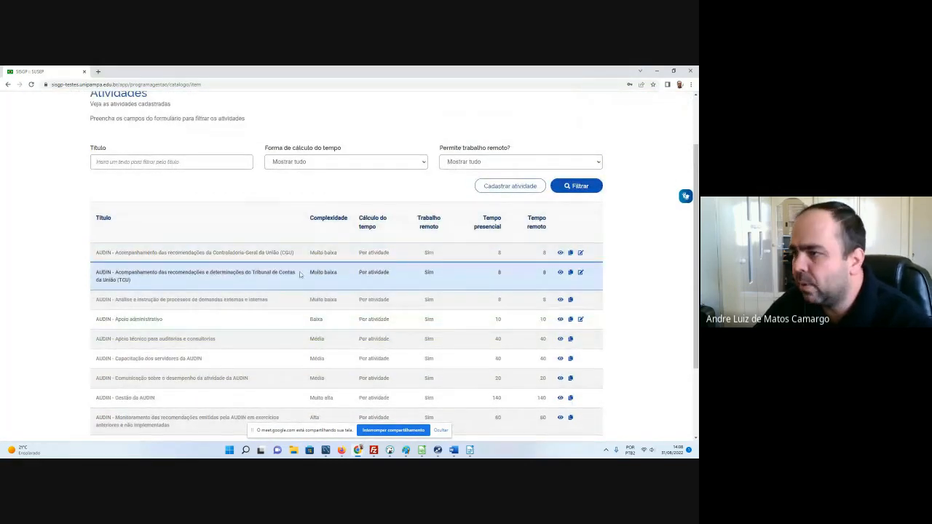
pyautogui.click(125, 162)
pyautogui.write('D')
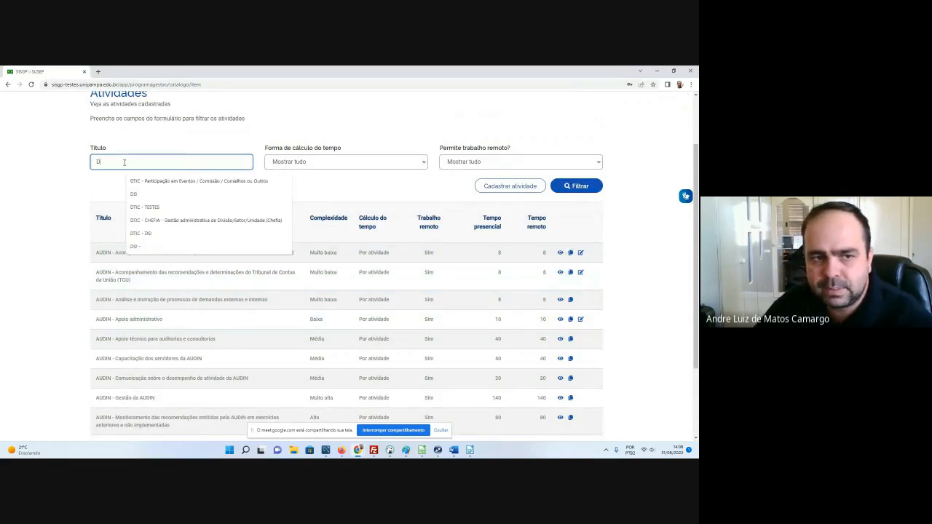
pyautogui.write('TIC')
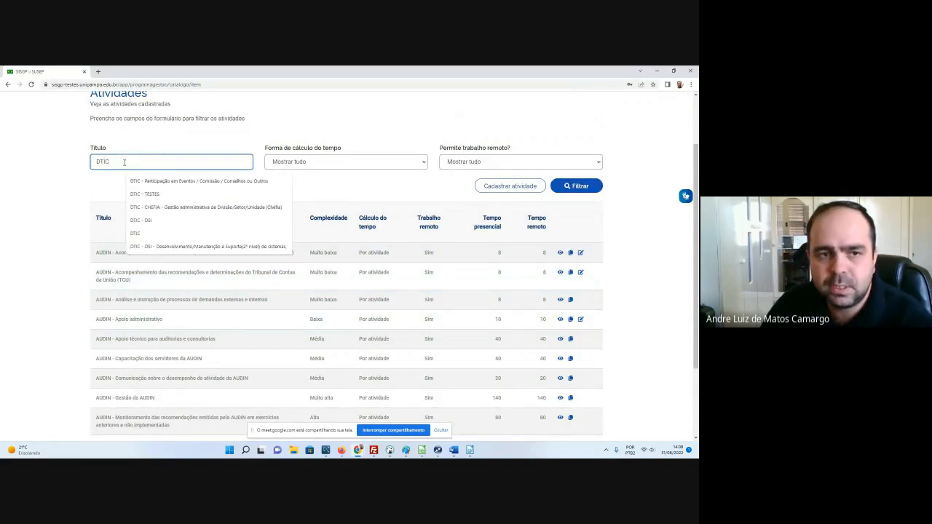
pyautogui.write(' -')
pyautogui.click(584, 187)
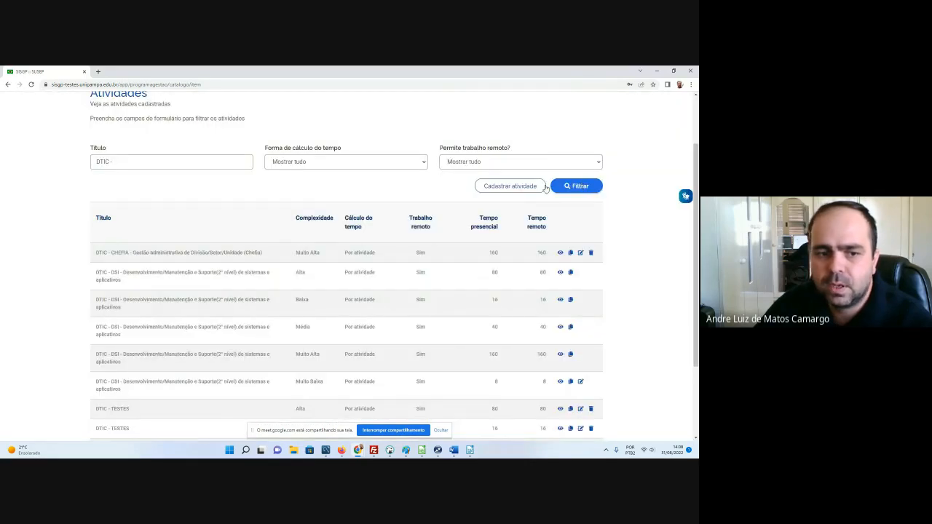
pyautogui.scroll(-1, 255, 251)
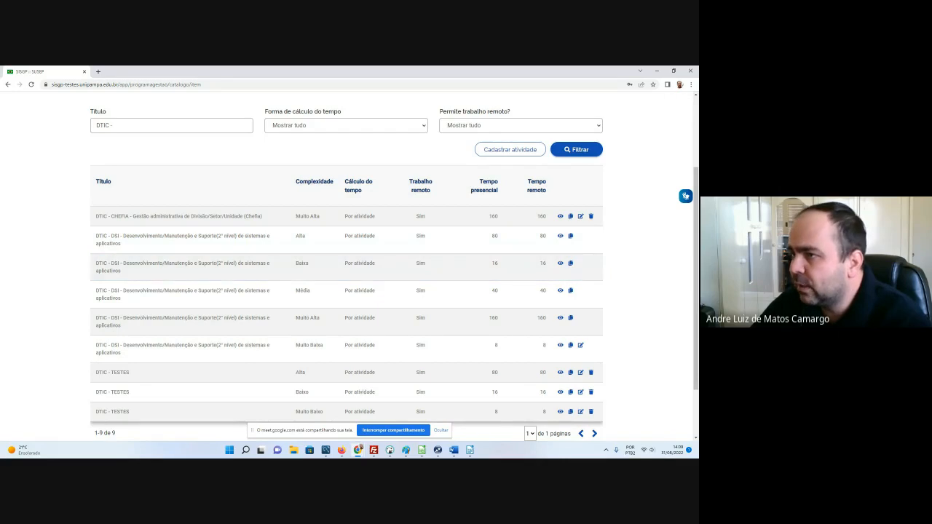
# Step: Switch to the modelo-de-edital document, review the complexity ranges of the DTIC - CHEFIA table, and return to the activity list
pyautogui.moveTo(429, 457); pyautogui.dragTo(328, 68)
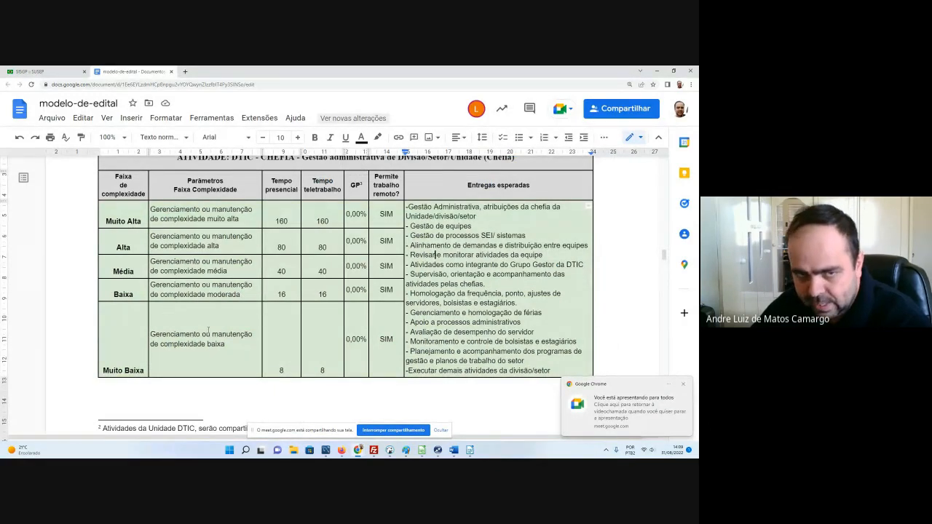
pyautogui.scroll(1, 189, 292)
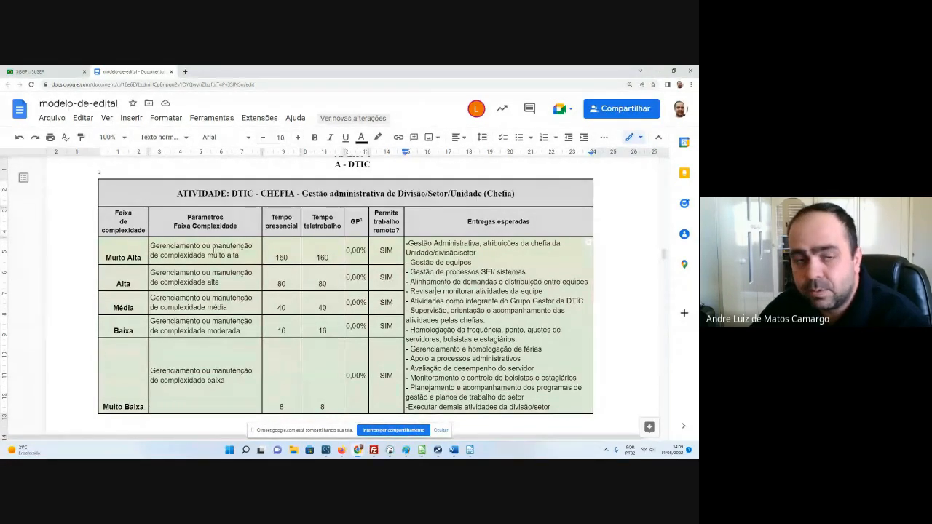
pyautogui.click(48, 69)
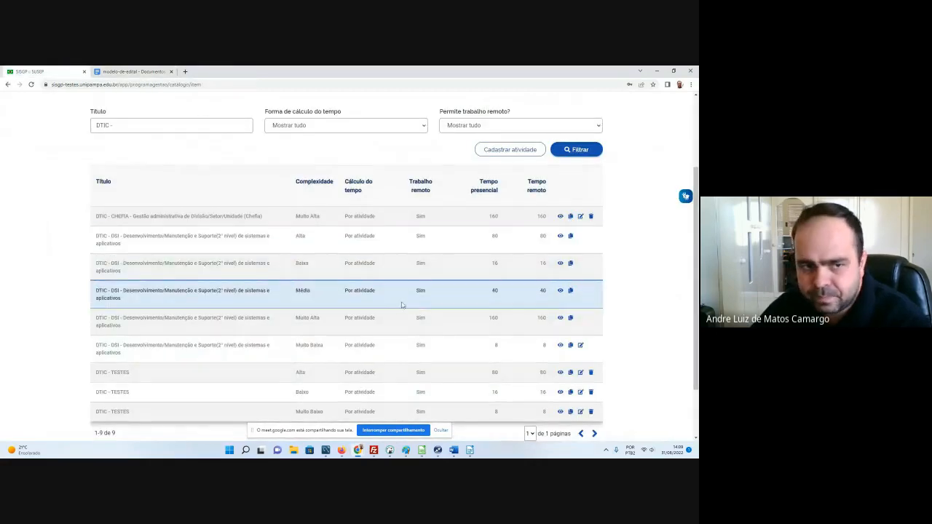
# Step: View the details and expected deliverables of the DTIC - CHEFIA activity, and go back to the activity list
pyautogui.click(560, 217)
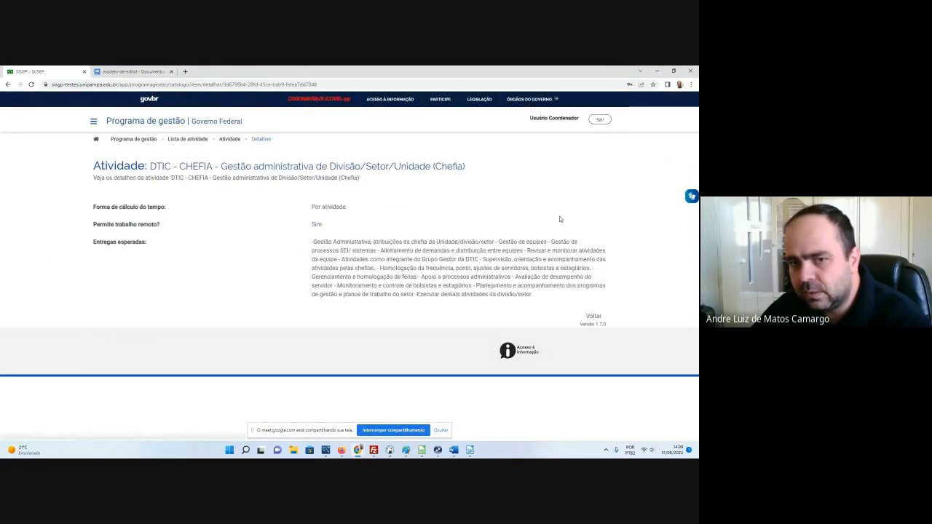
pyautogui.moveTo(313, 242); pyautogui.dragTo(375, 268)
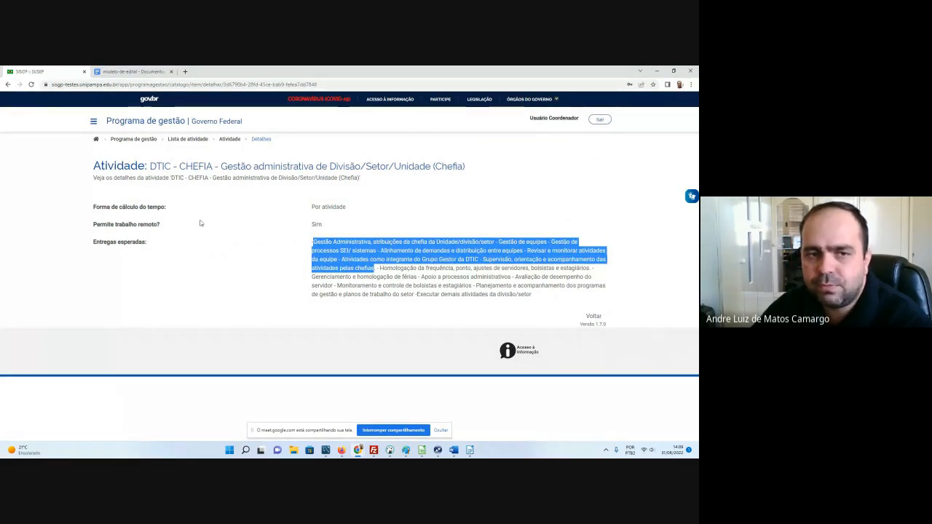
pyautogui.click(8, 85)
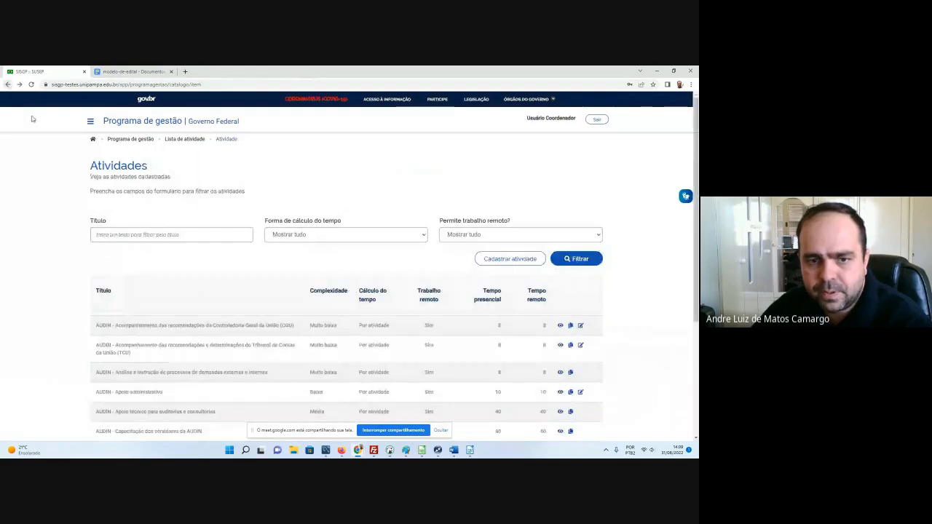
# Step: Filter the activity list again by the title "DTIC -"
pyautogui.click(124, 235)
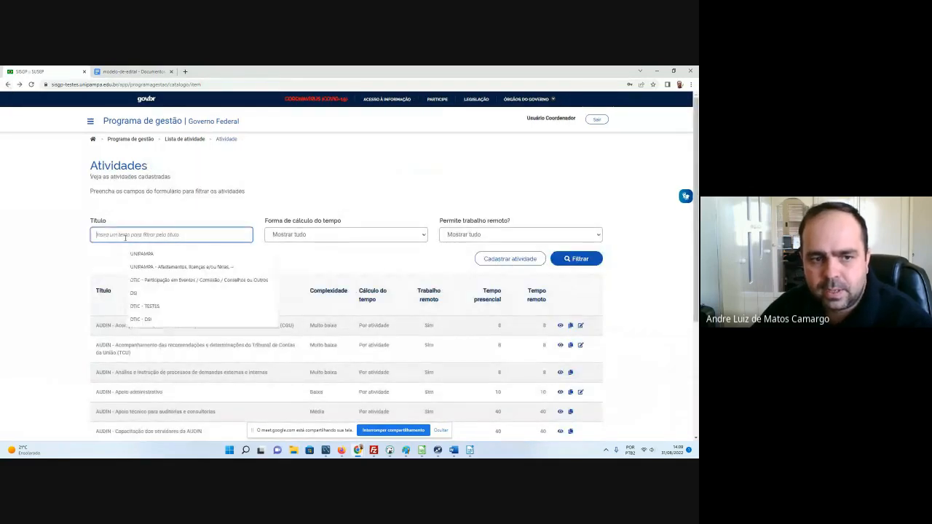
pyautogui.click(143, 306)
pyautogui.doubleClick(139, 234)
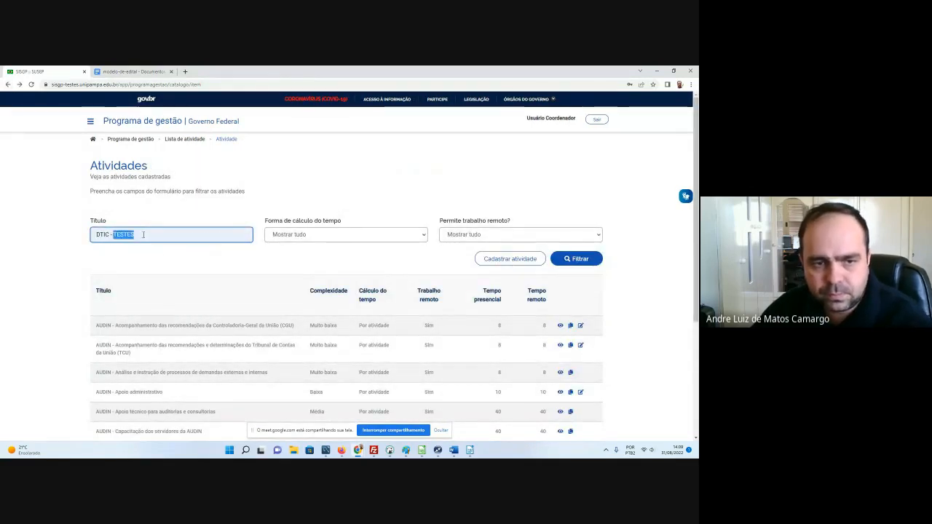
pyautogui.press('BackSpace')
pyautogui.click(575, 258)
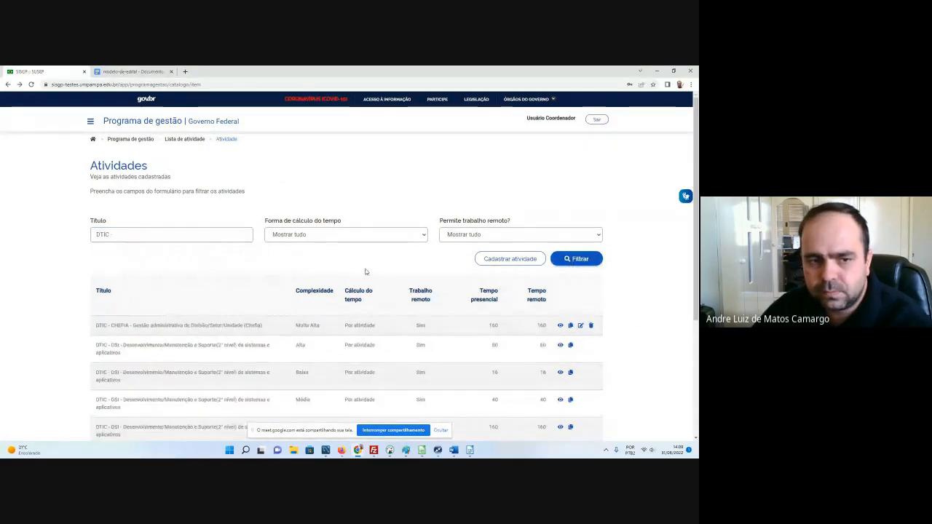
# Step: Copy the DTIC - CHEFIA activity, setting its complexity range to Alta and the parameters to "Gerenciamento ou manutenção de complexidade alta"
pyautogui.scroll(-1, 356, 271)
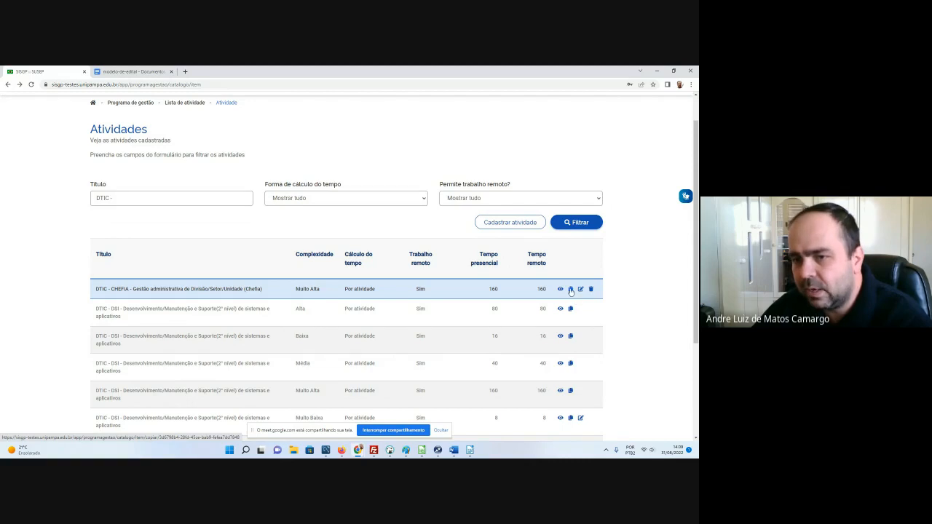
pyautogui.click(570, 289)
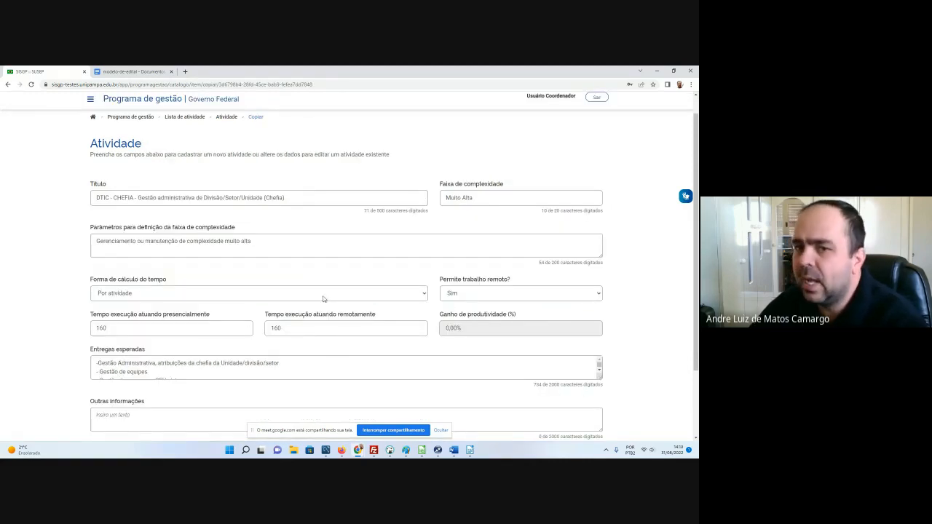
pyautogui.click(461, 197)
pyautogui.moveTo(463, 197); pyautogui.dragTo(443, 198)
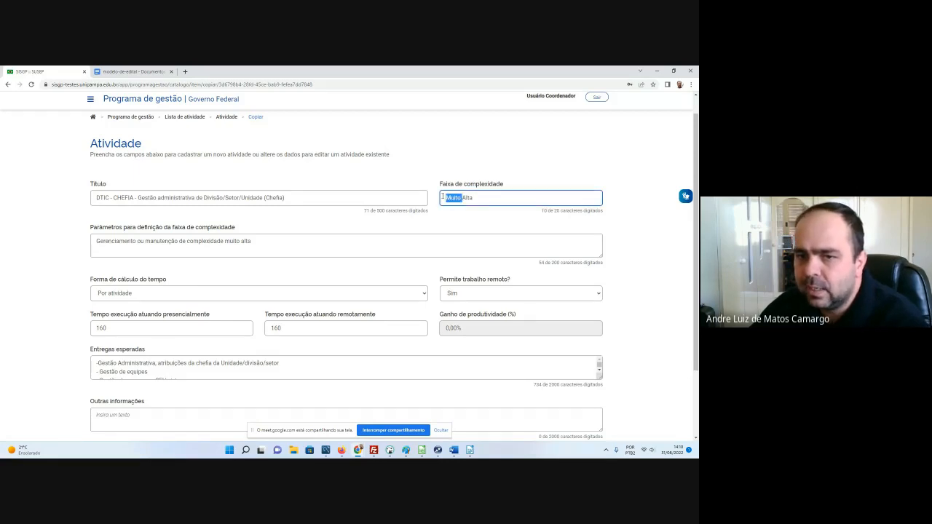
pyautogui.press('BackSpace')
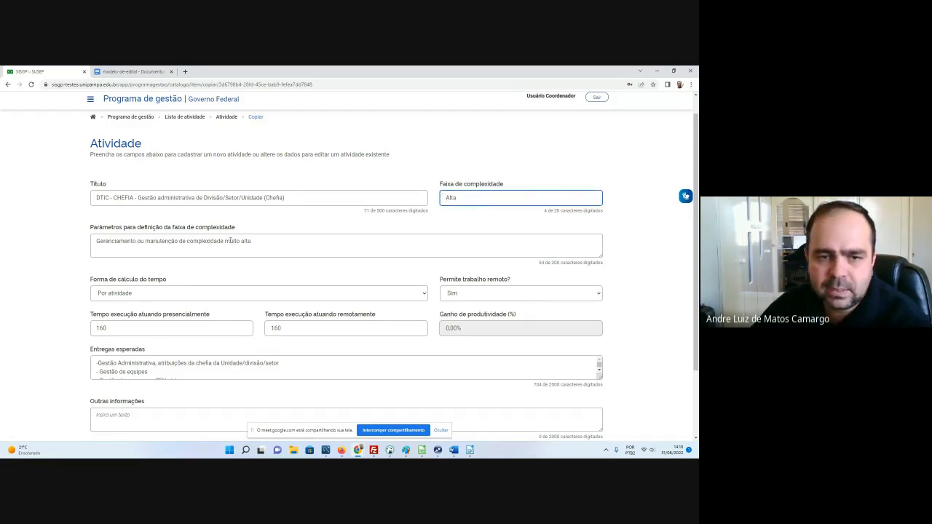
pyautogui.doubleClick(230, 240)
pyautogui.press('BackSpace')
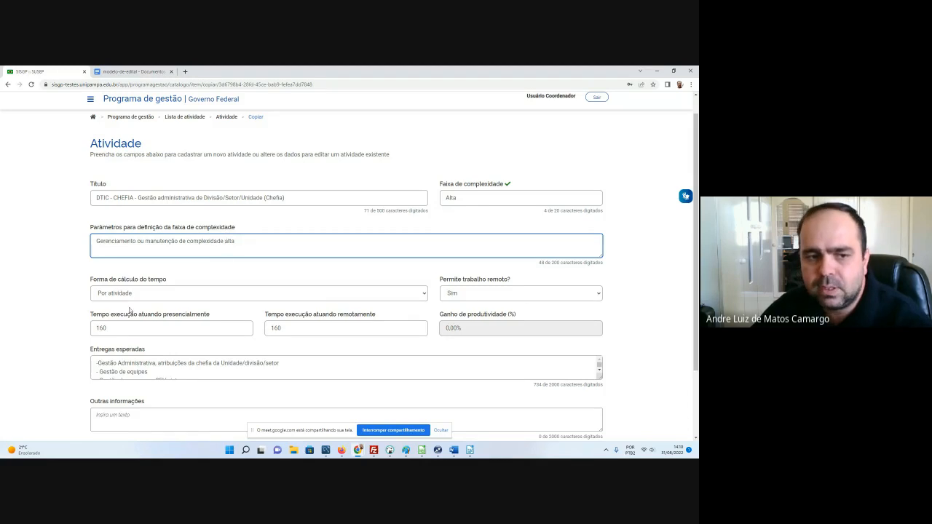
# Step: Set the copy's on-site and remote execution times to 80 hours each and save it
pyautogui.moveTo(117, 331); pyautogui.dragTo(77, 329)
pyautogui.write('80')
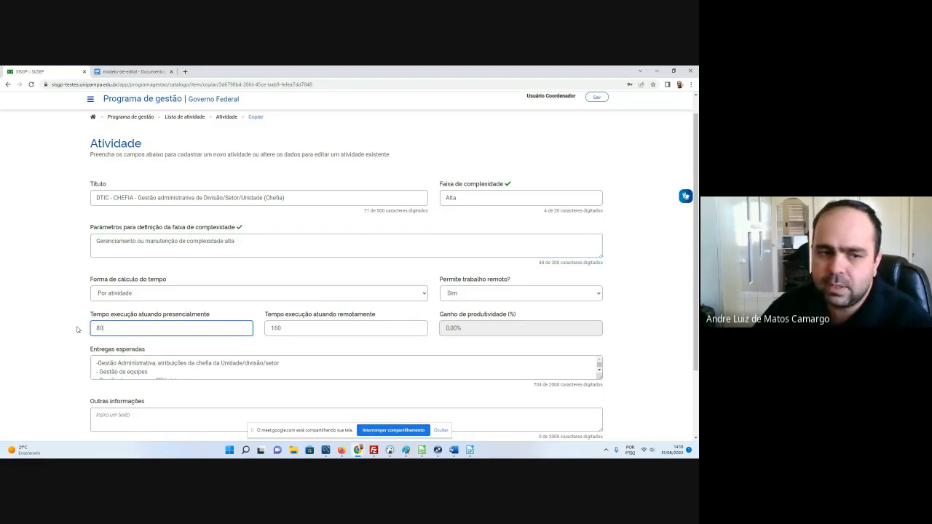
pyautogui.doubleClick(292, 324)
pyautogui.write('80')
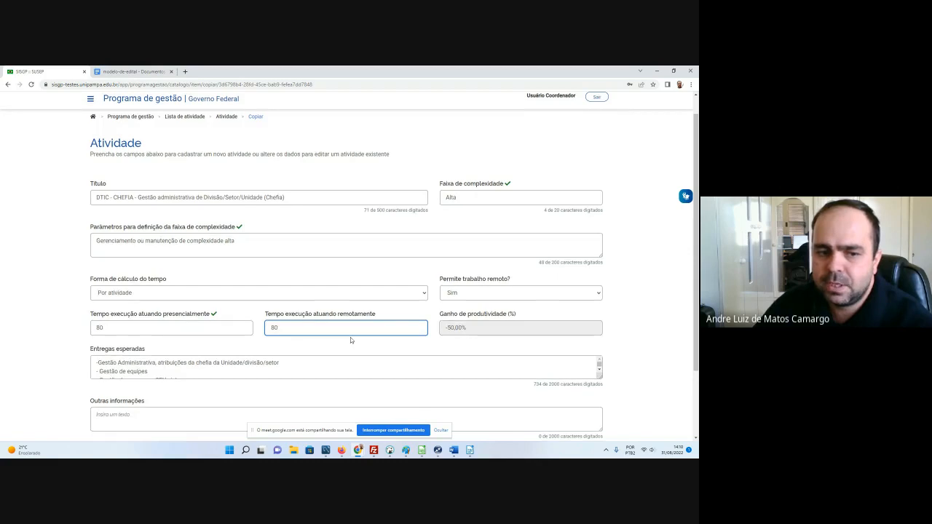
pyautogui.scroll(-3, 351, 337)
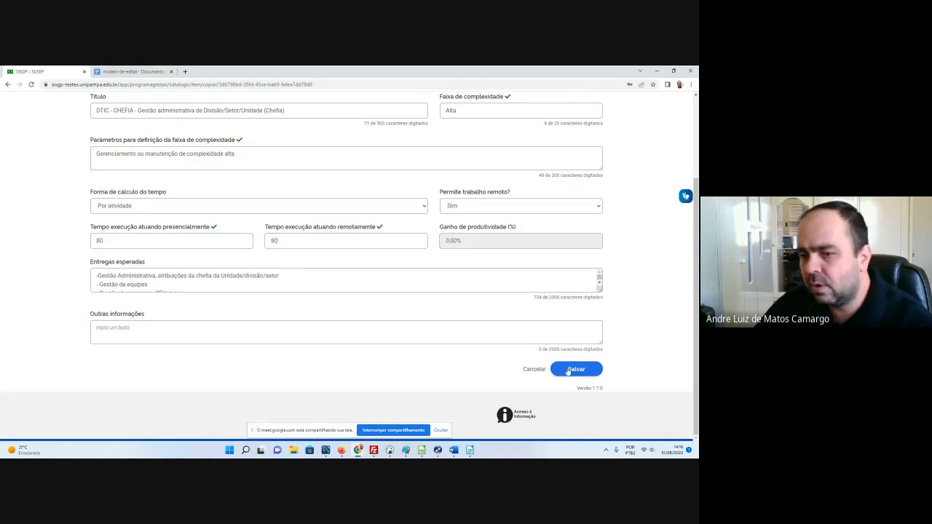
pyautogui.click(571, 369)
# Step: Filter the activities by the title "DTIC -" and compare the two DTIC - CHEFIA entries
pyautogui.click(161, 235)
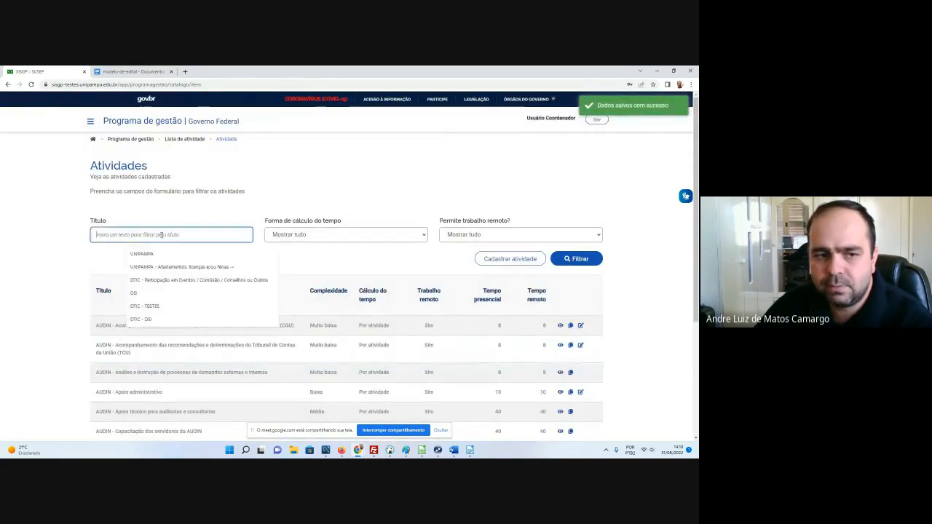
pyautogui.click(158, 318)
pyautogui.doubleClick(142, 235)
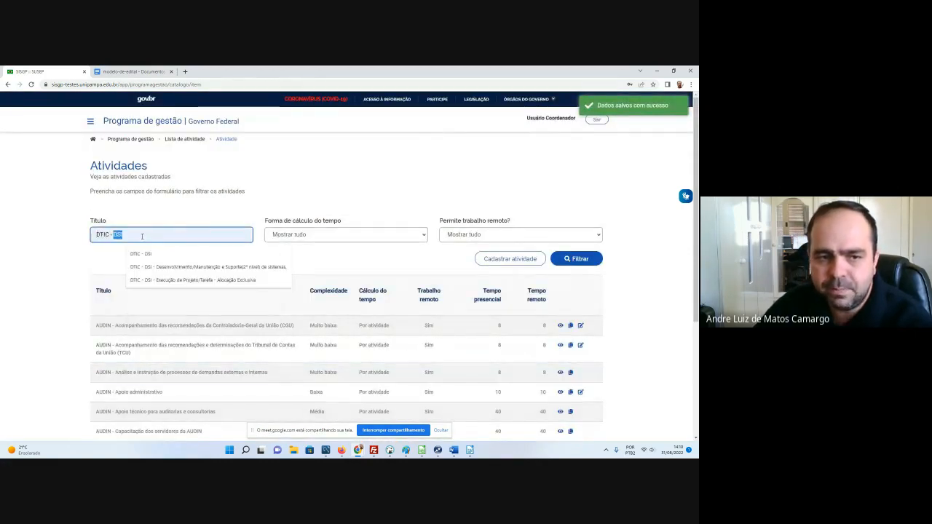
pyautogui.press('BackSpace')
pyautogui.click(589, 262)
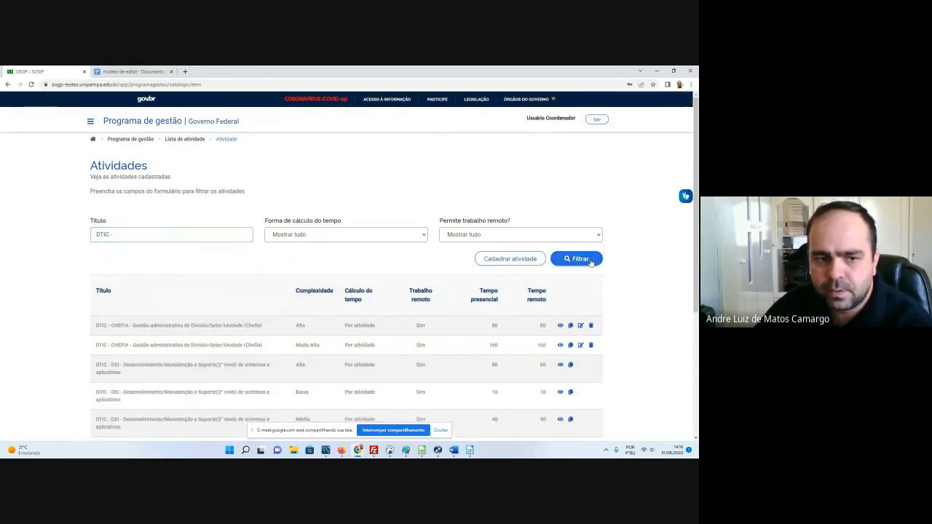
pyautogui.moveTo(264, 346); pyautogui.dragTo(182, 325)
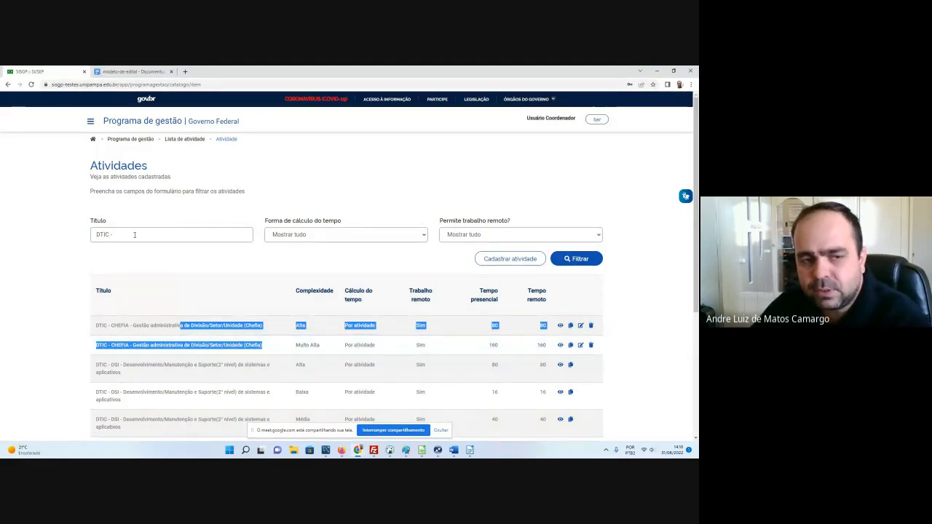
# Step: Open the activity lists of the units and look over the UnidadeTeste and REITORIA/DTIC/DSI entries
pyautogui.click(404, 339)
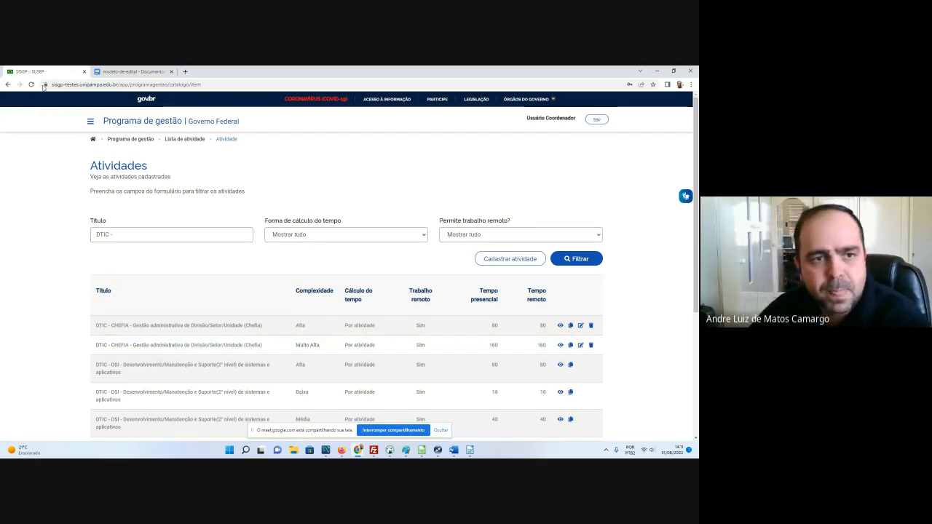
pyautogui.click(89, 121)
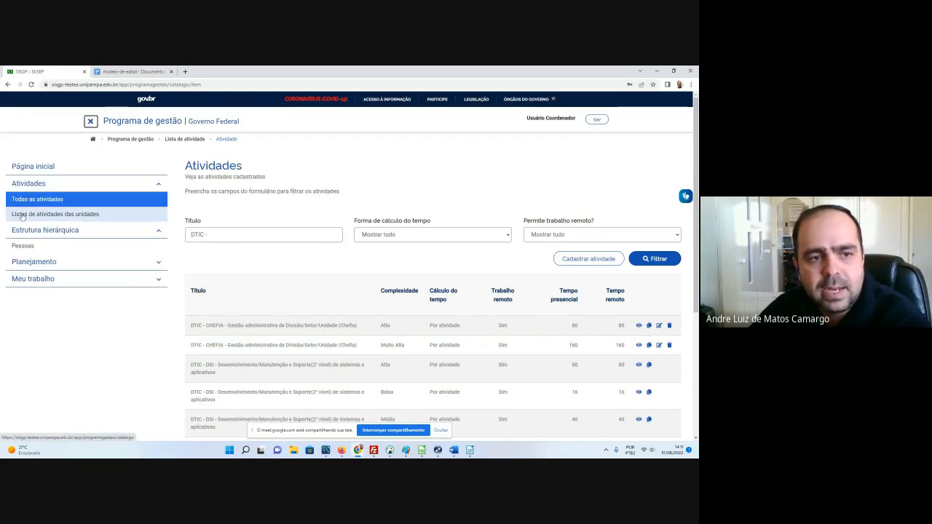
pyautogui.click(51, 214)
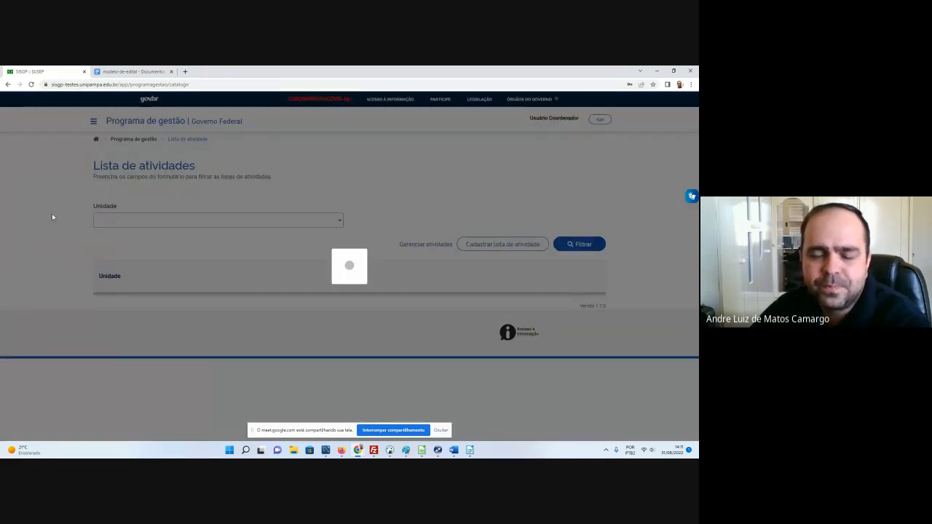
pyautogui.scroll(-1, 83, 204)
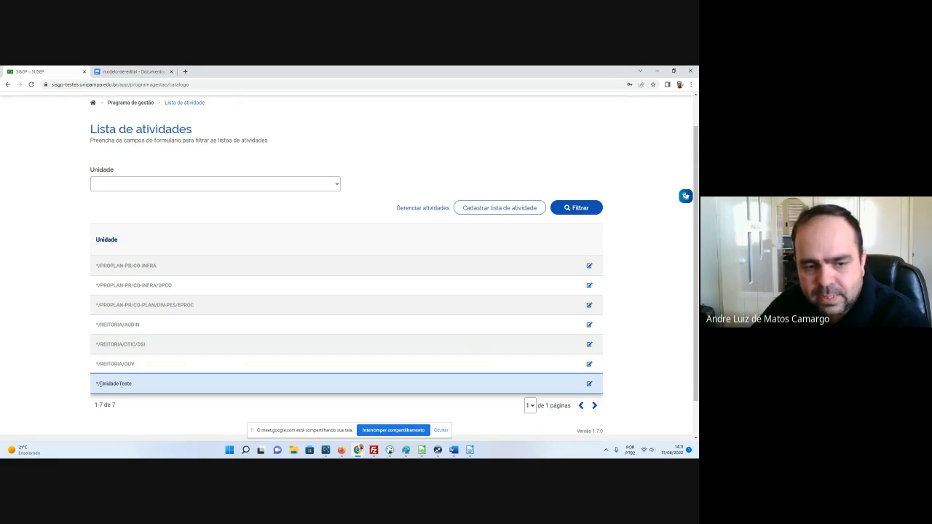
pyautogui.moveTo(100, 384); pyautogui.dragTo(133, 386)
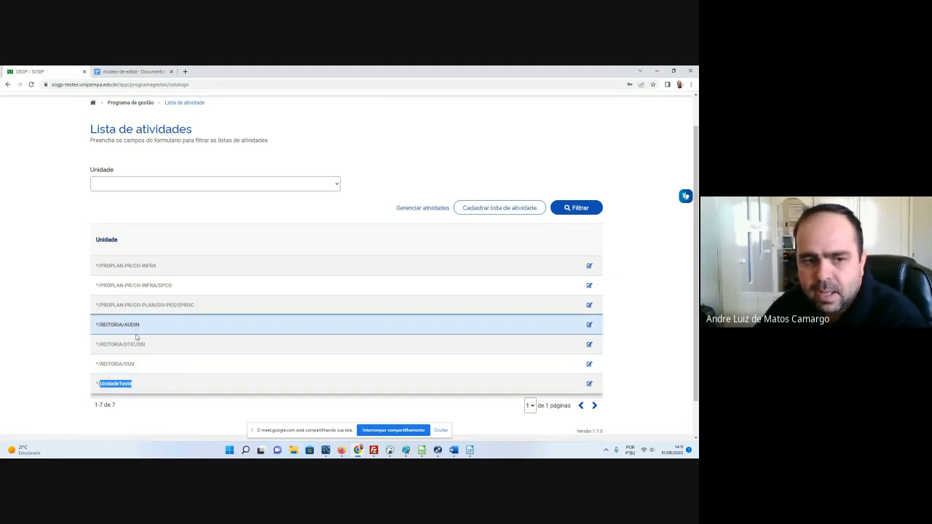
pyautogui.moveTo(134, 346); pyautogui.dragTo(157, 347)
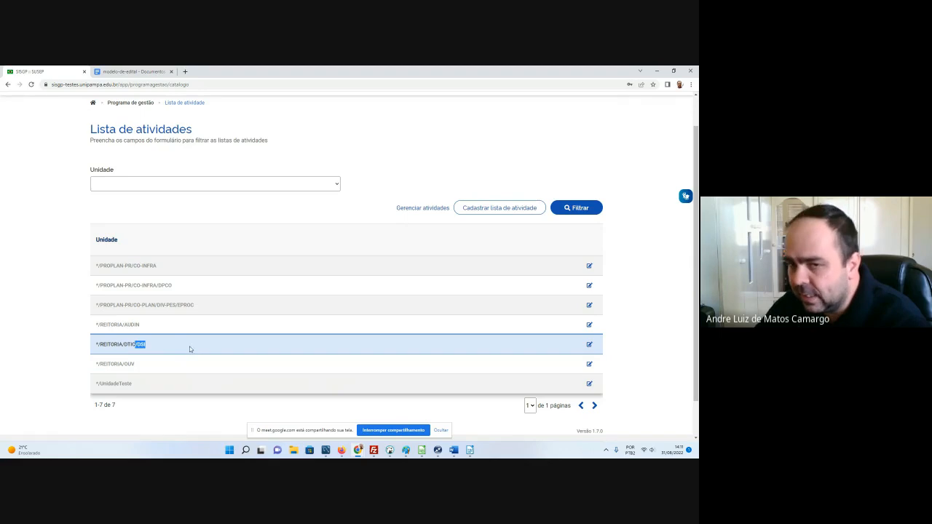
pyautogui.click(490, 209)
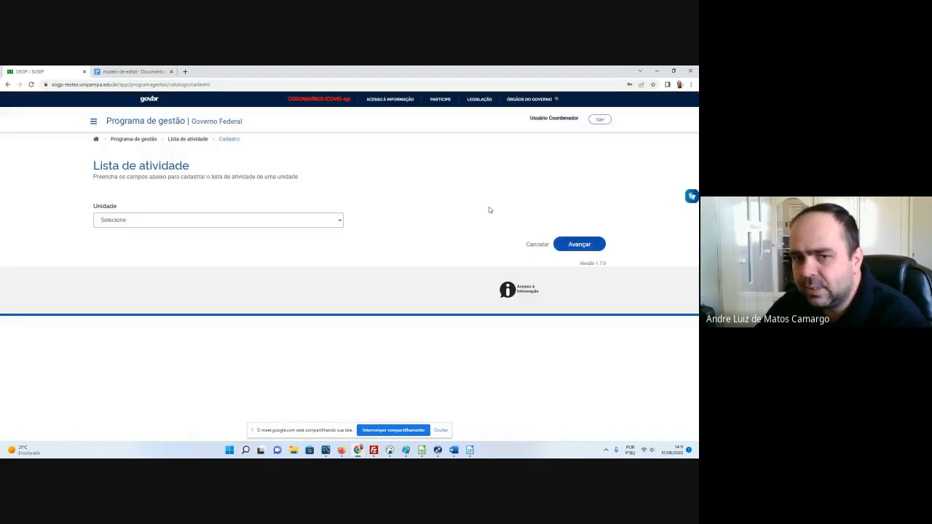
pyautogui.click(337, 220)
pyautogui.scroll(-10, 312, 261)
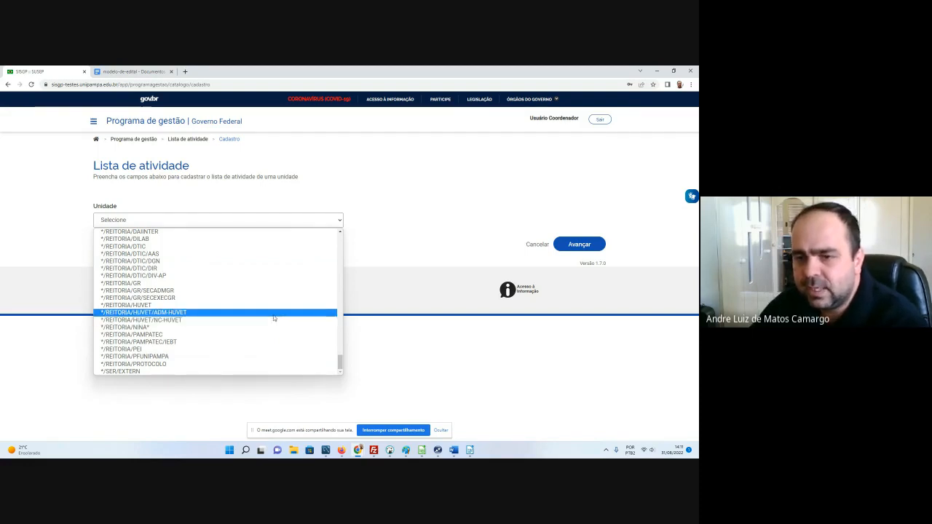
pyautogui.click(537, 245)
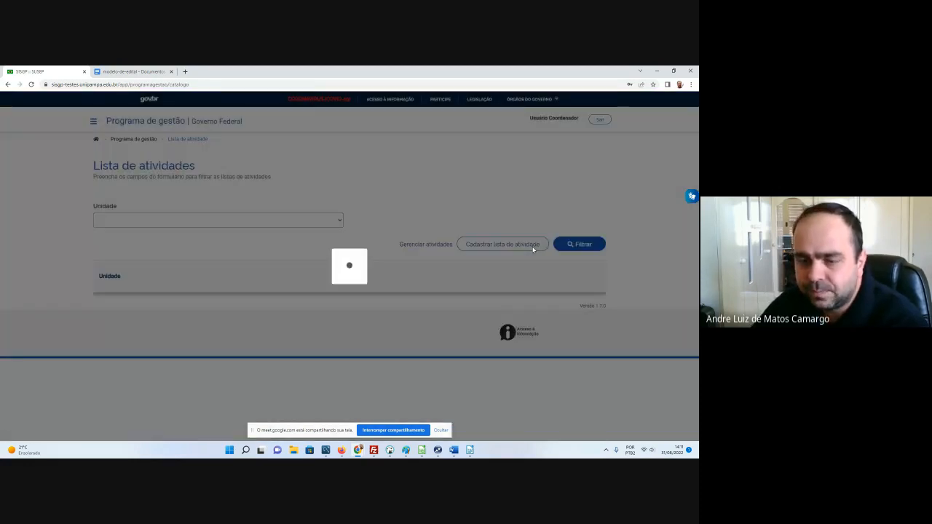
# Step: Open the activity list of the unit UnidadeTeste for editing
pyautogui.scroll(-2, 531, 252)
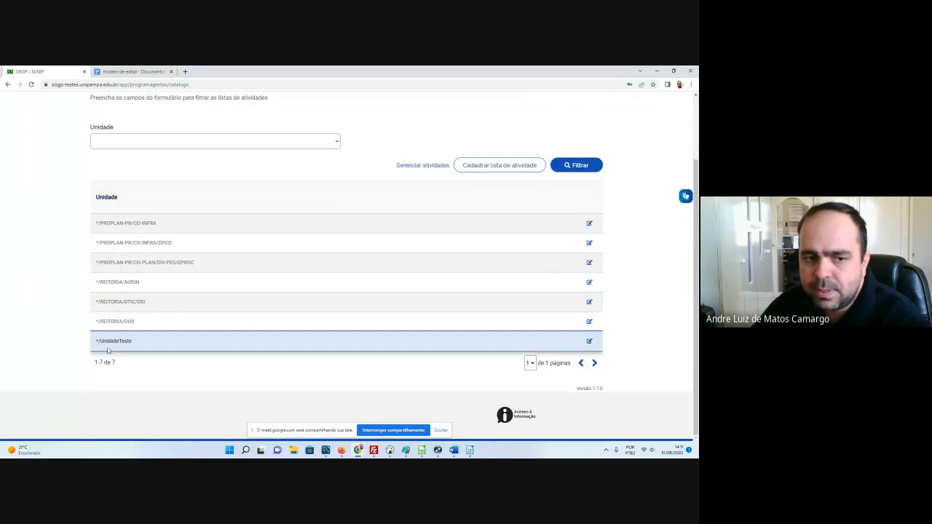
pyautogui.moveTo(100, 341); pyautogui.dragTo(153, 340)
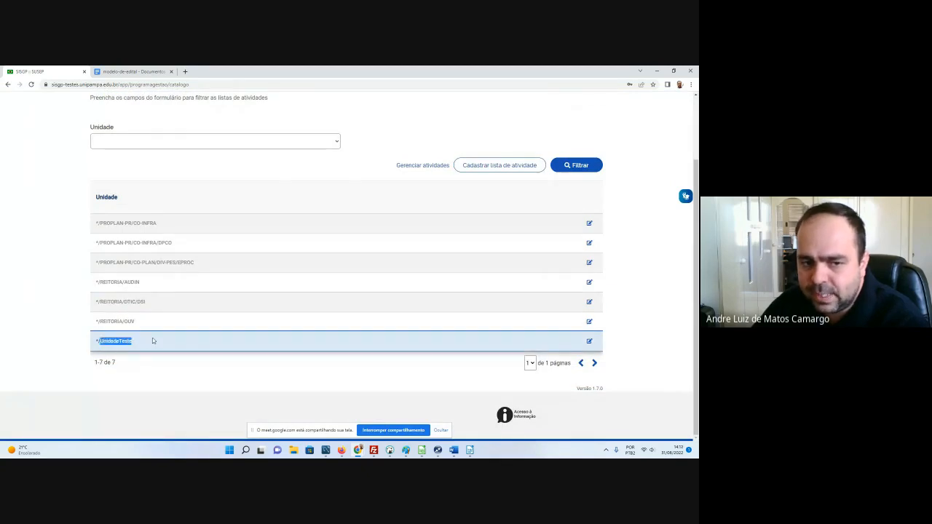
pyautogui.click(589, 342)
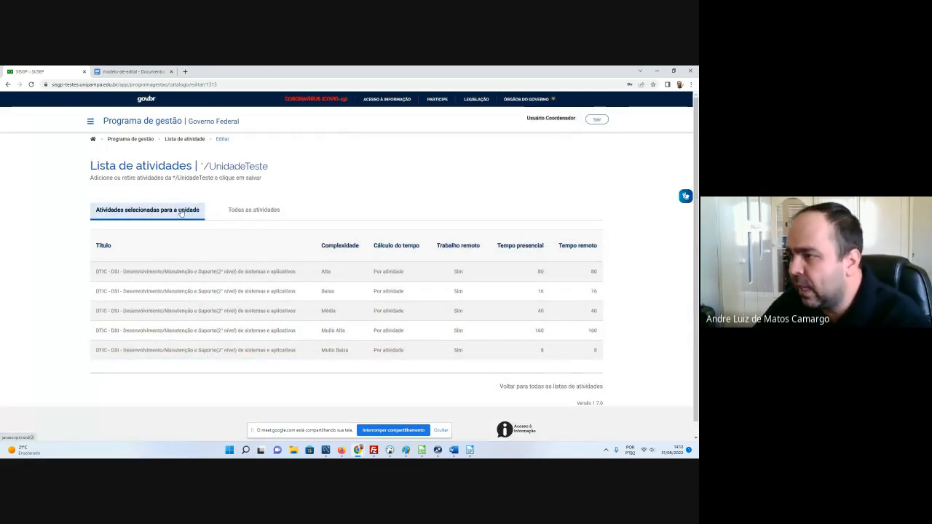
# Step: Show all activities available to UnidadeTeste and filter them by the title "DTIC -"
pyautogui.click(250, 210)
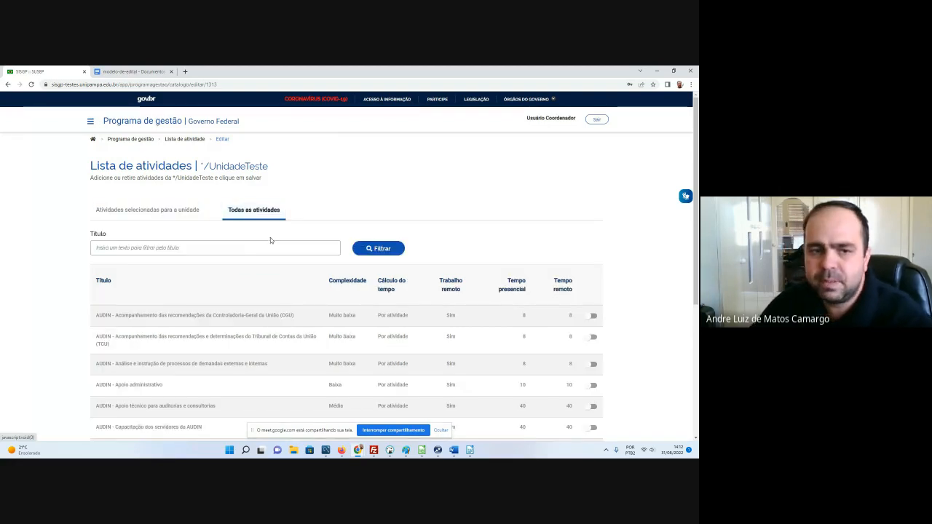
pyautogui.click(244, 251)
pyautogui.write('otic')
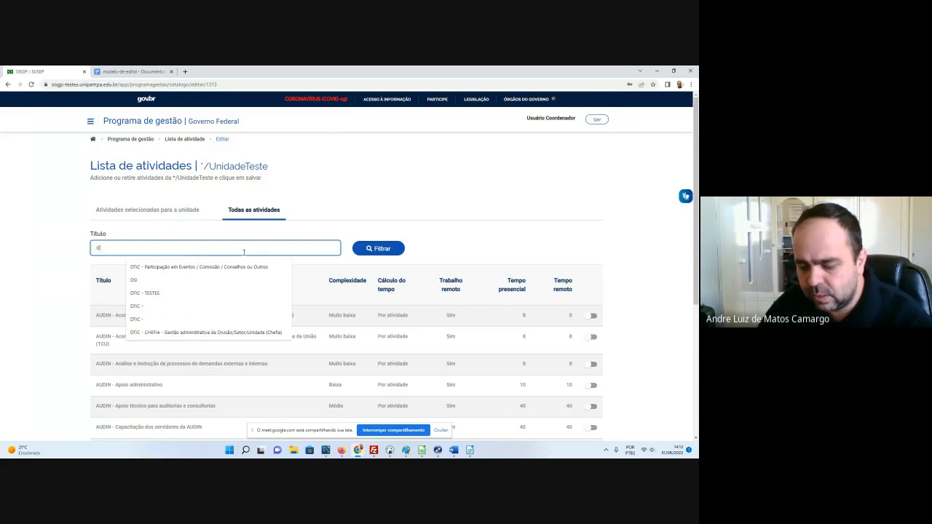
pyautogui.press('BackSpace')
pyautogui.press('BackSpace')
pyautogui.press('BackSpace')
pyautogui.press('BackSpace')
pyautogui.write('D')
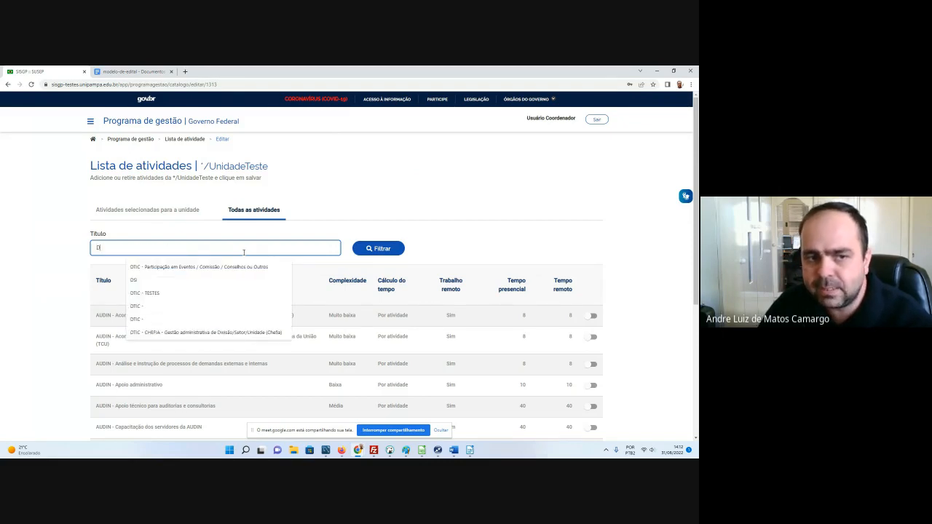
pyautogui.write('TIC -')
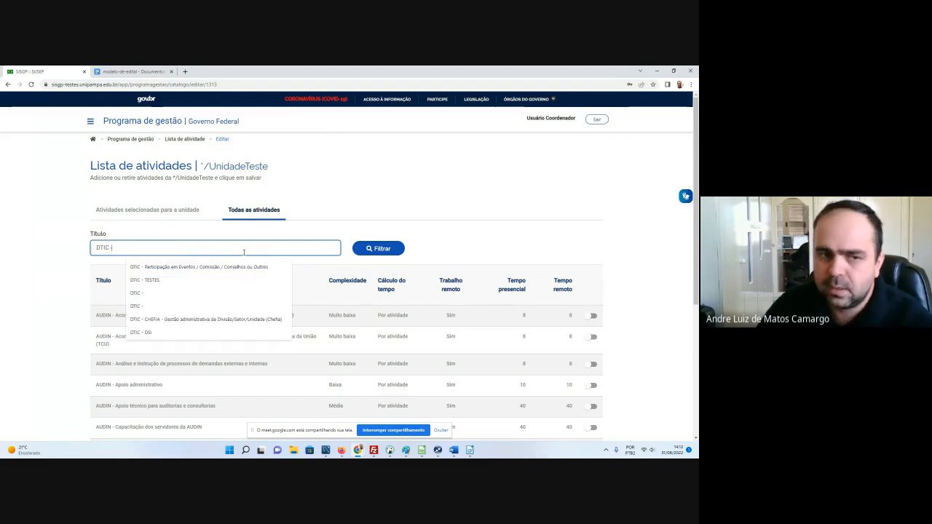
pyautogui.click(384, 248)
# Step: Enable the Alta and Muito Alta entries of the DTIC - CHEFIA activity for UnidadeTeste
pyautogui.scroll(-1, 386, 248)
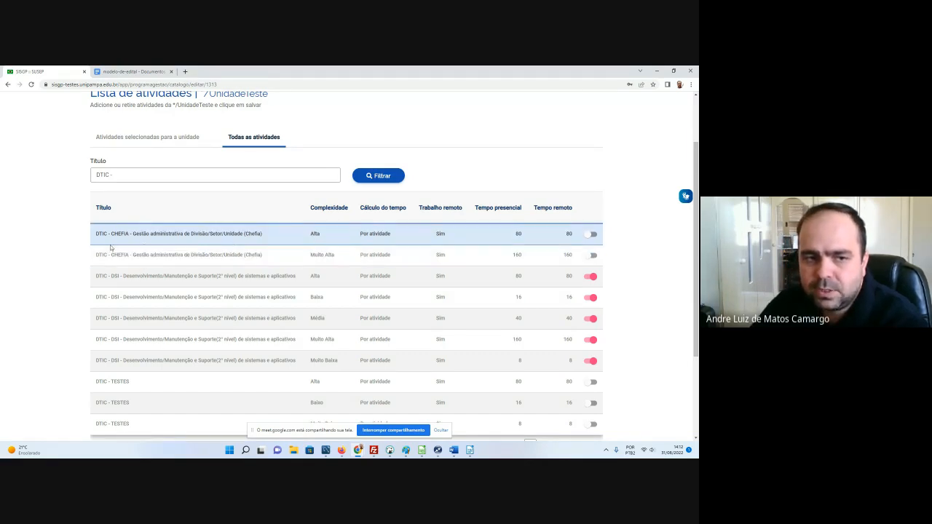
pyautogui.click(591, 234)
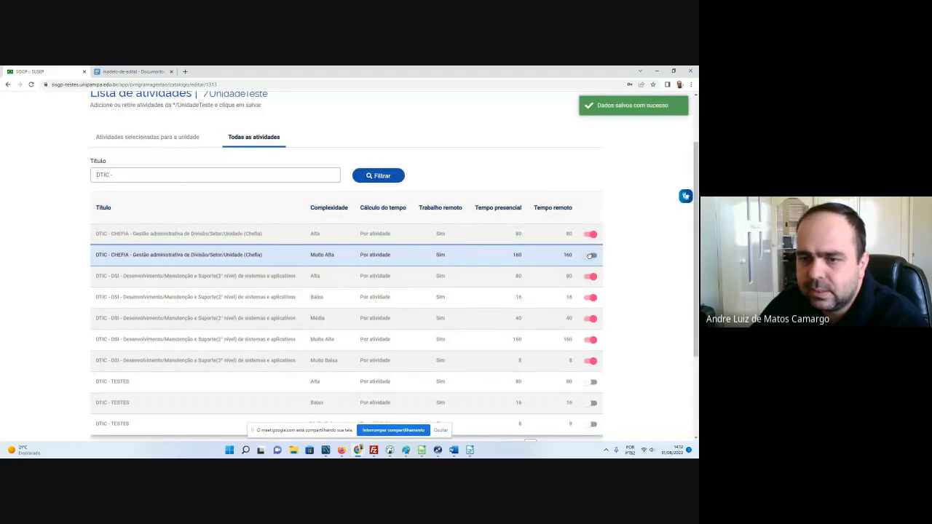
pyautogui.click(591, 255)
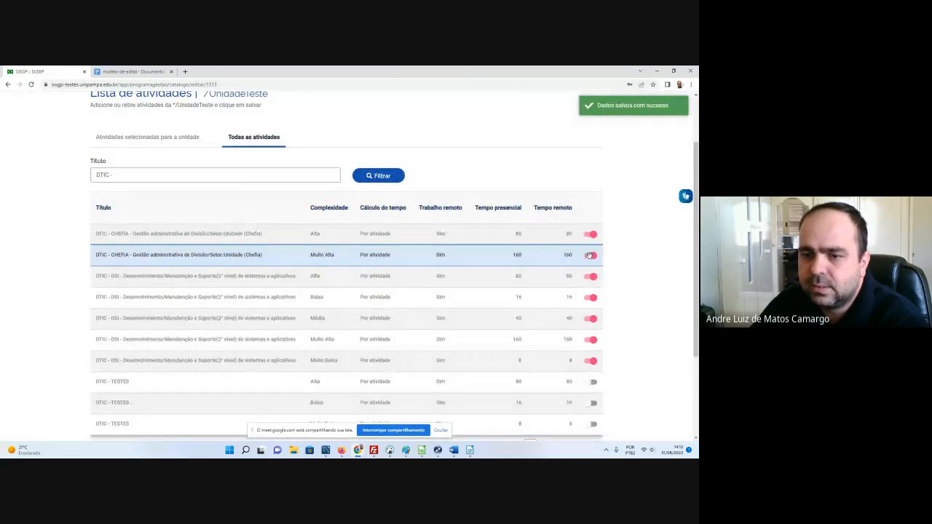
pyautogui.scroll(-1, 582, 408)
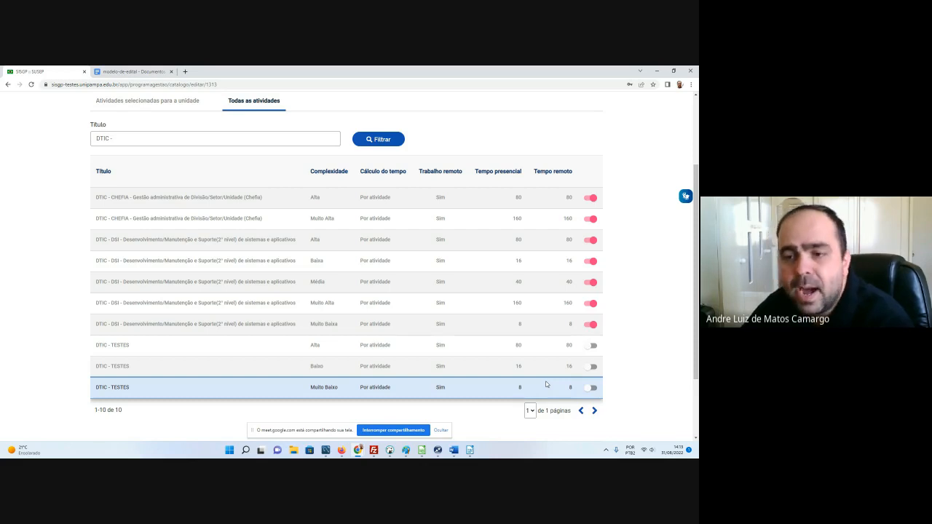
# Step: Filter the available activities by the title "UNIPAMPA - AO"
pyautogui.tripleClick(128, 143)
pyautogui.write('uni')
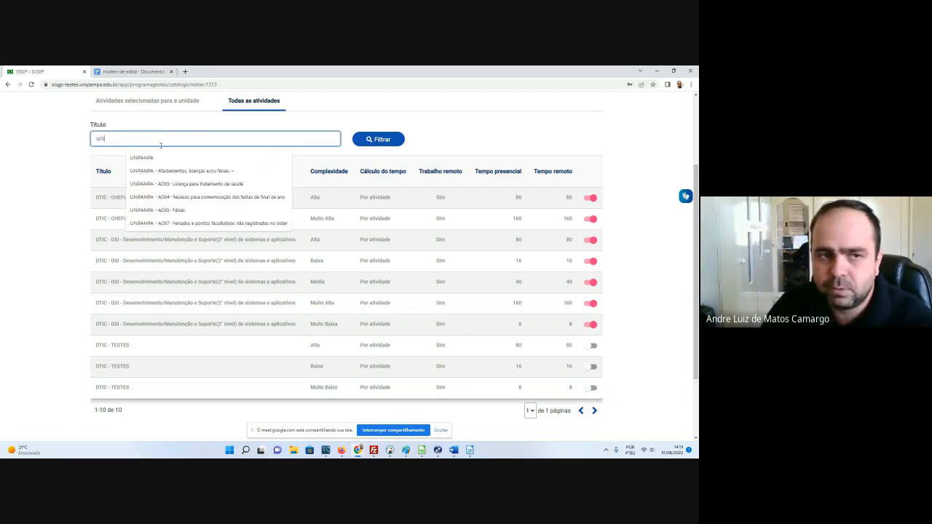
pyautogui.press('Down')
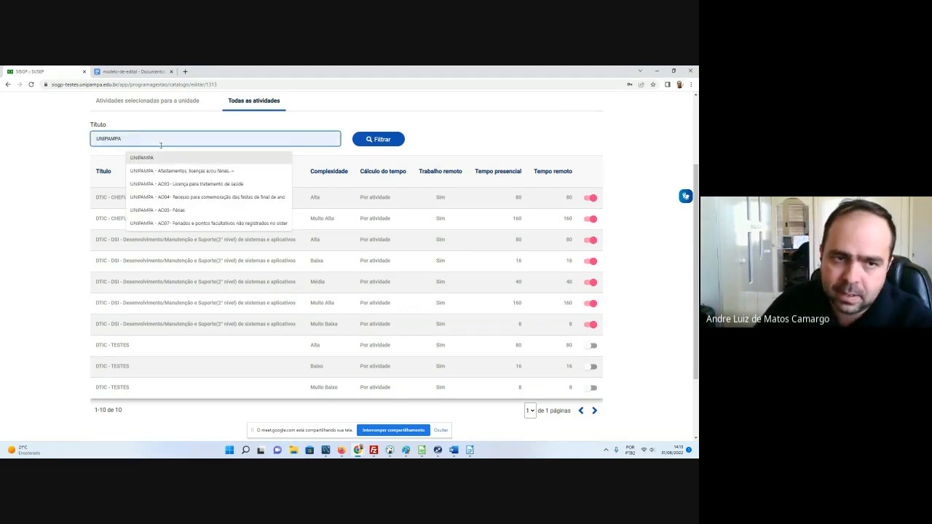
pyautogui.press('Escape')
pyautogui.write('- A')
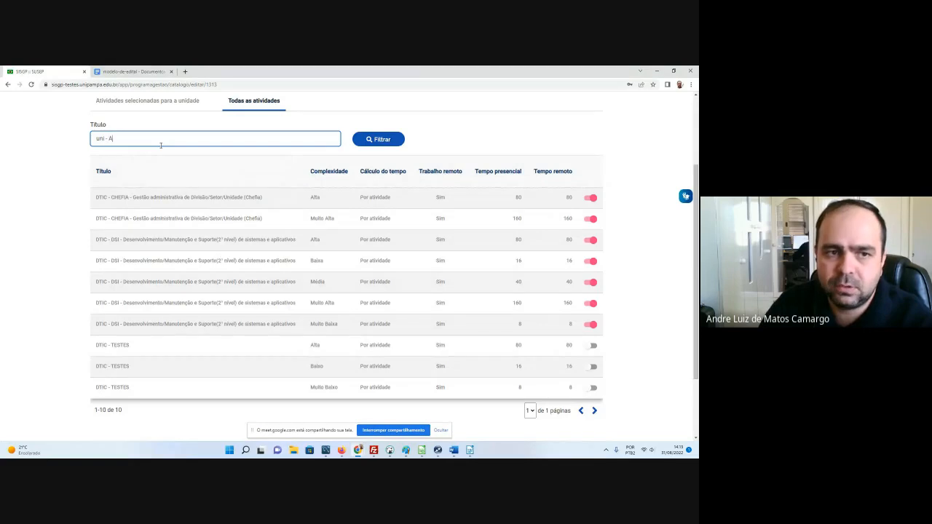
pyautogui.press('BackSpace')
pyautogui.press('BackSpace')
pyautogui.press('BackSpace')
pyautogui.press('BackSpace')
pyautogui.press('Down')
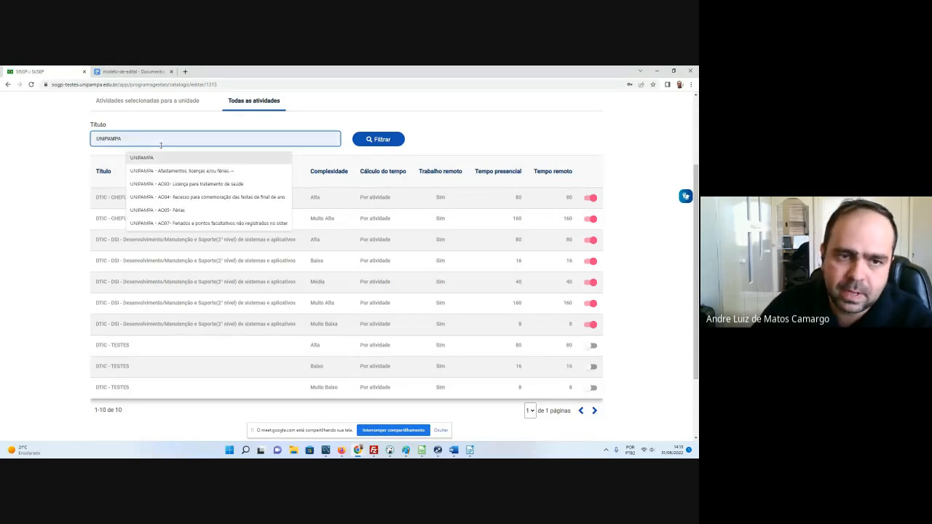
pyautogui.press('Down')
pyautogui.press('Down')
pyautogui.press('Return')
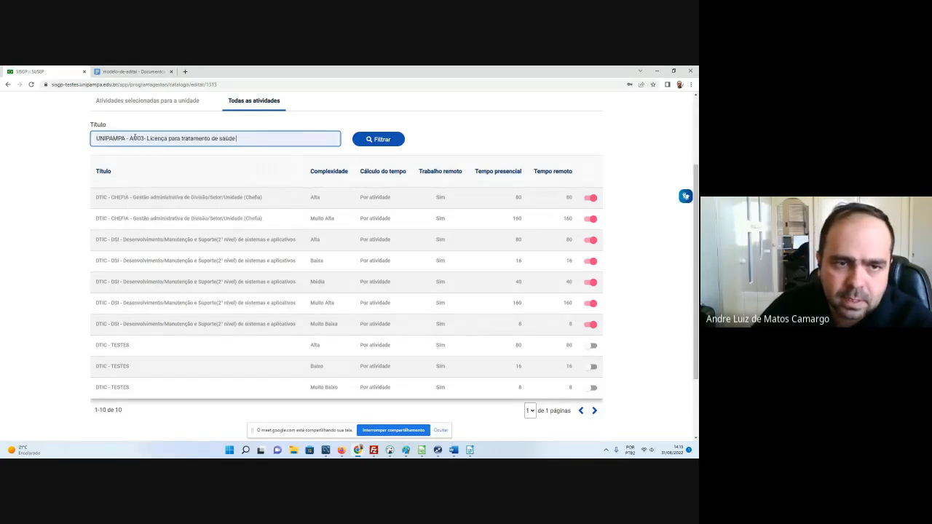
pyautogui.moveTo(138, 138); pyautogui.dragTo(287, 139)
pyautogui.press('BackSpace')
pyautogui.click(386, 140)
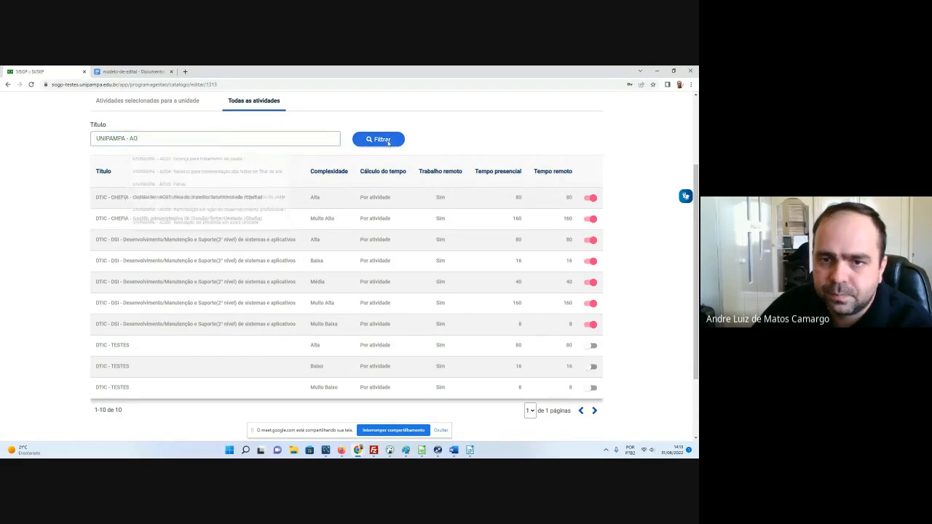
# Step: Examine the titles of the filtered UNIPAMPA activities, from AO04 Recesso through AO11 Redução da jornada
pyautogui.scroll(-1, 420, 166)
pyautogui.scroll(1, 303, 183)
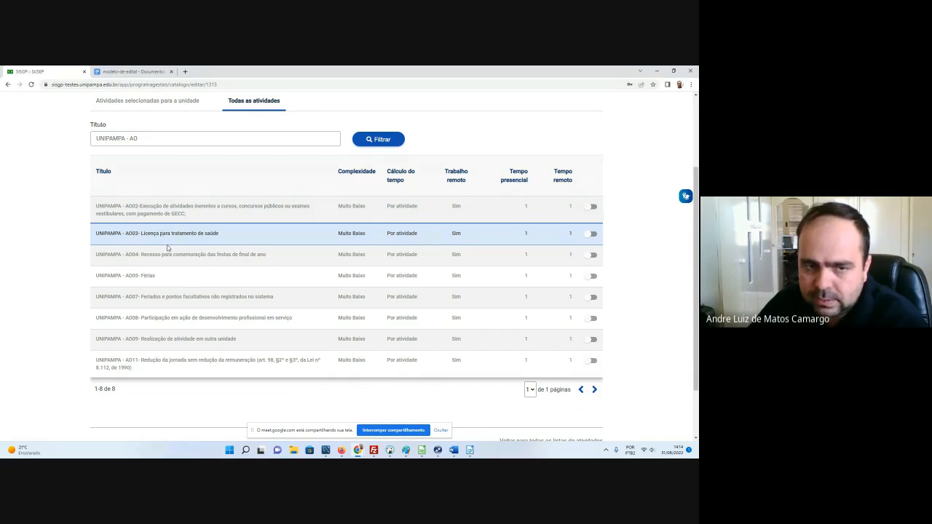
pyautogui.moveTo(155, 254); pyautogui.dragTo(254, 254)
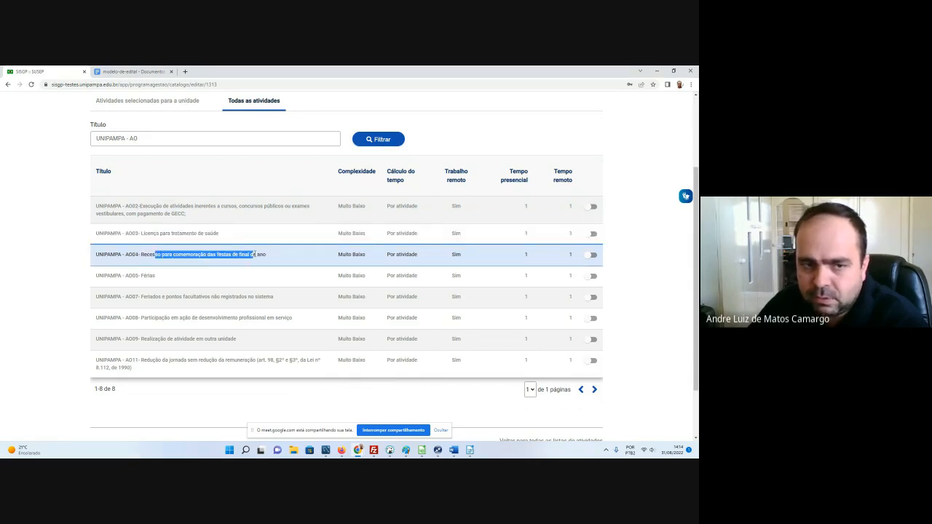
pyautogui.doubleClick(148, 275)
pyautogui.moveTo(140, 296); pyautogui.dragTo(273, 297)
pyautogui.moveTo(141, 317); pyautogui.dragTo(287, 317)
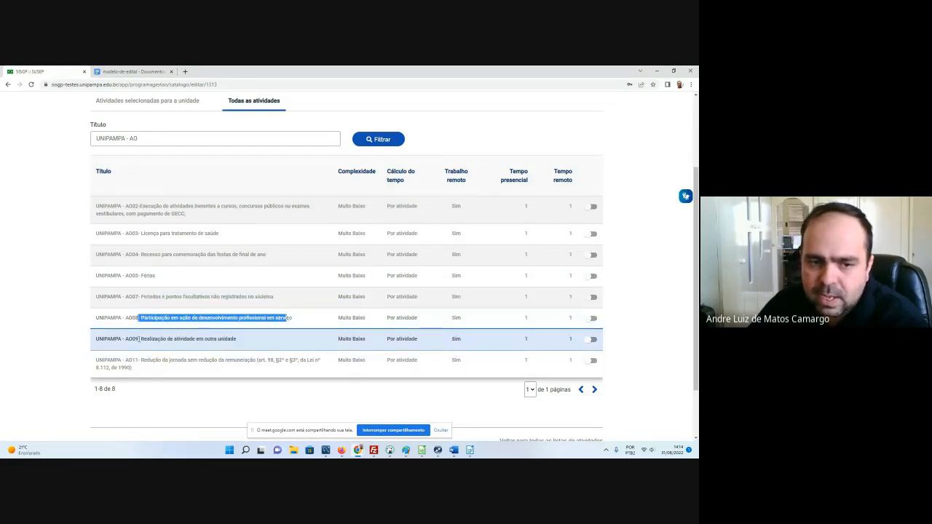
pyautogui.moveTo(140, 338); pyautogui.dragTo(233, 339)
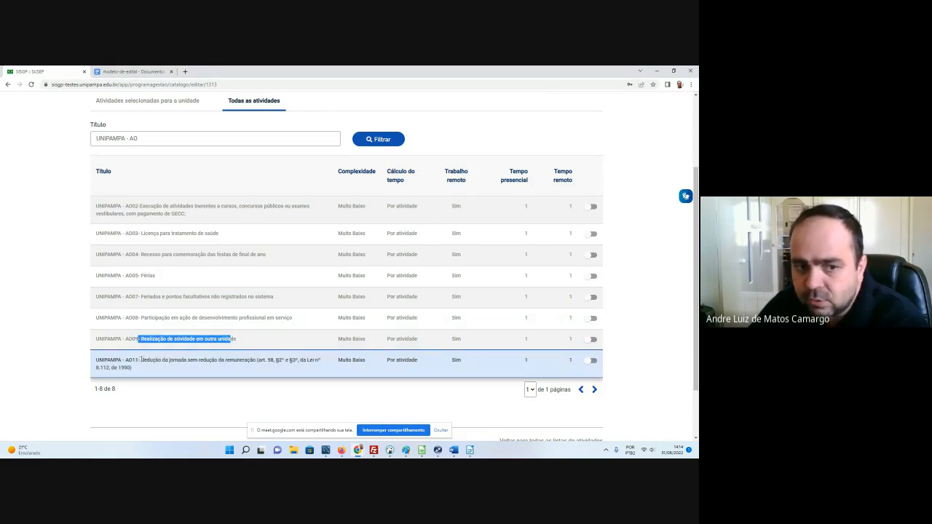
pyautogui.moveTo(141, 360); pyautogui.dragTo(256, 361)
pyautogui.click(257, 362)
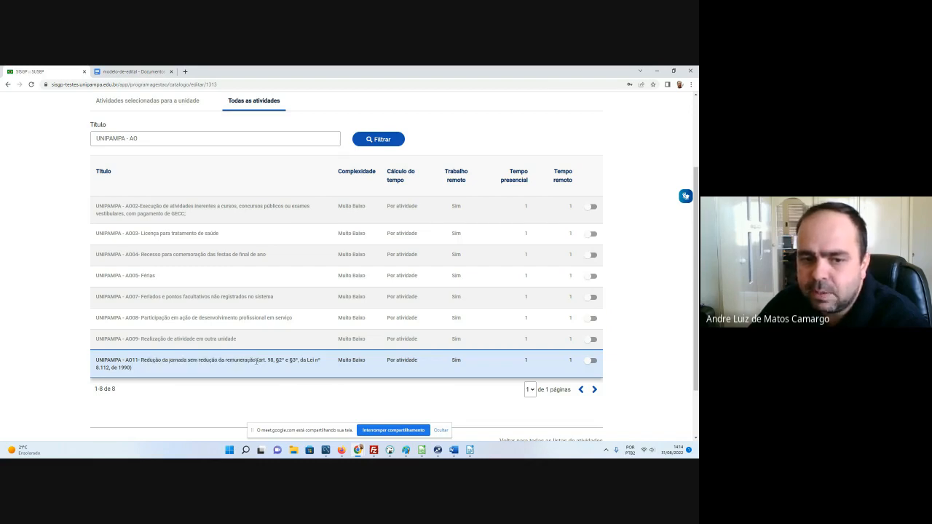
pyautogui.doubleClick(254, 360)
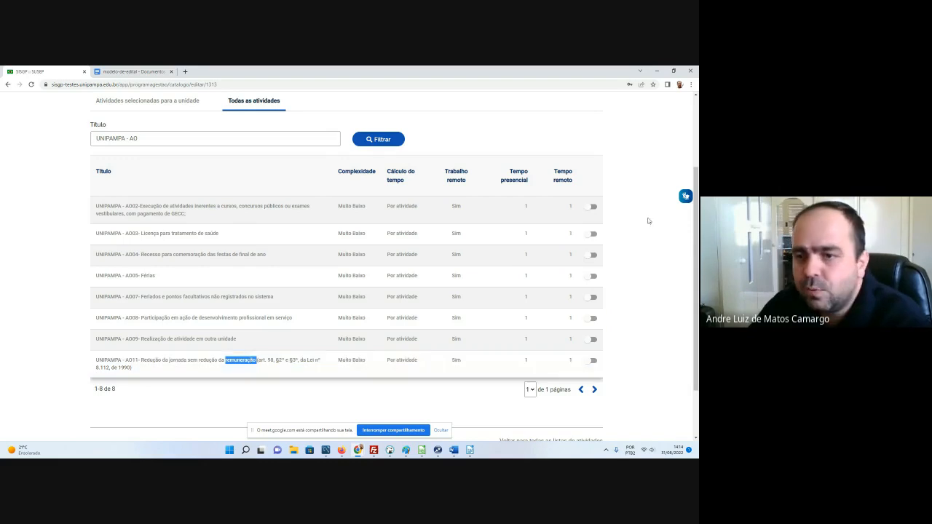
# Step: Enable all eight UNIPAMPA activities, from AO02 through AO11, for UnidadeTeste
pyautogui.click(592, 210)
pyautogui.click(595, 234)
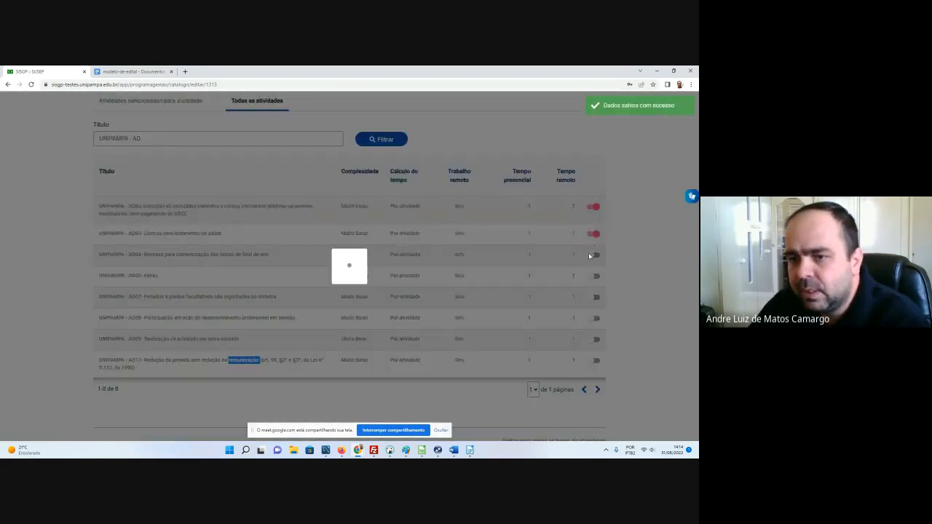
pyautogui.click(594, 254)
pyautogui.click(595, 276)
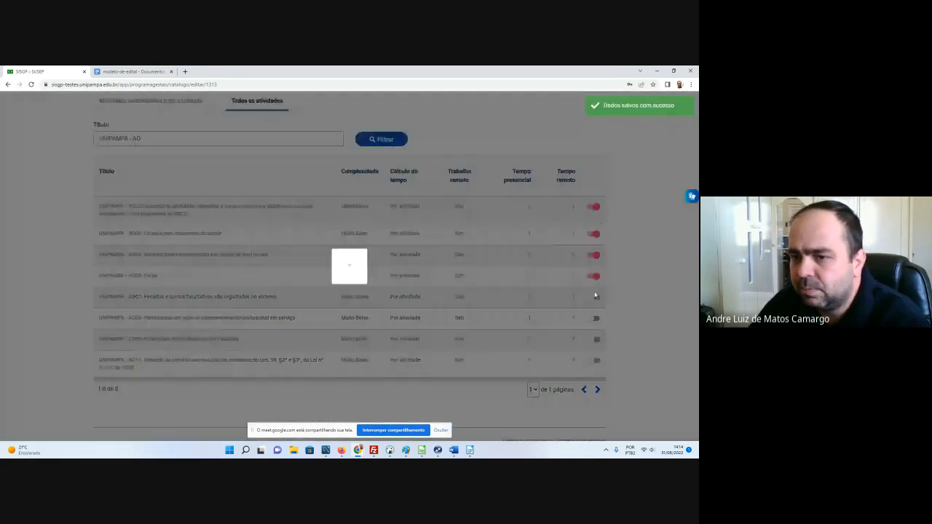
pyautogui.click(594, 298)
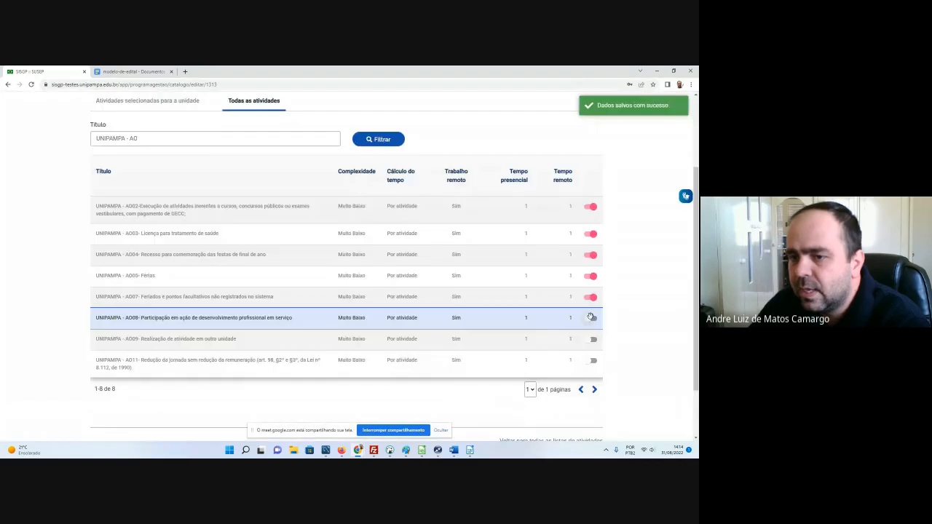
pyautogui.click(595, 318)
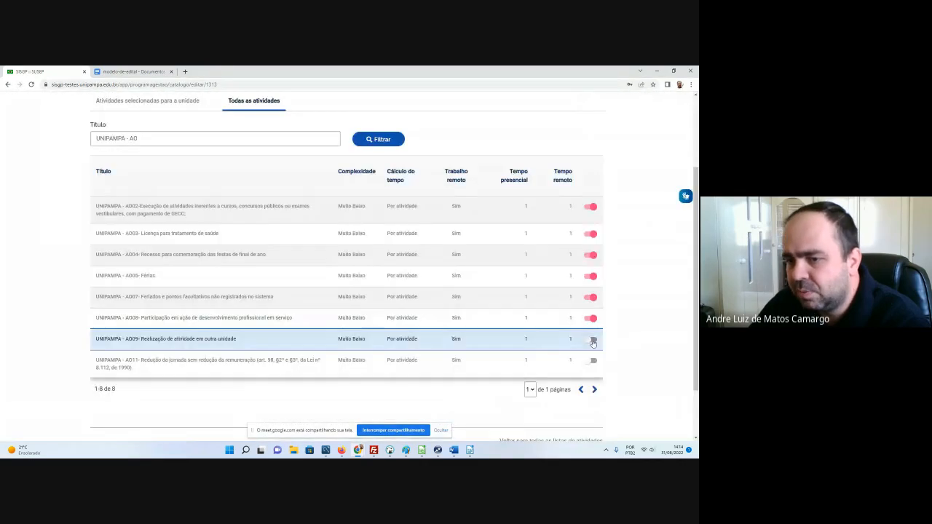
pyautogui.click(594, 341)
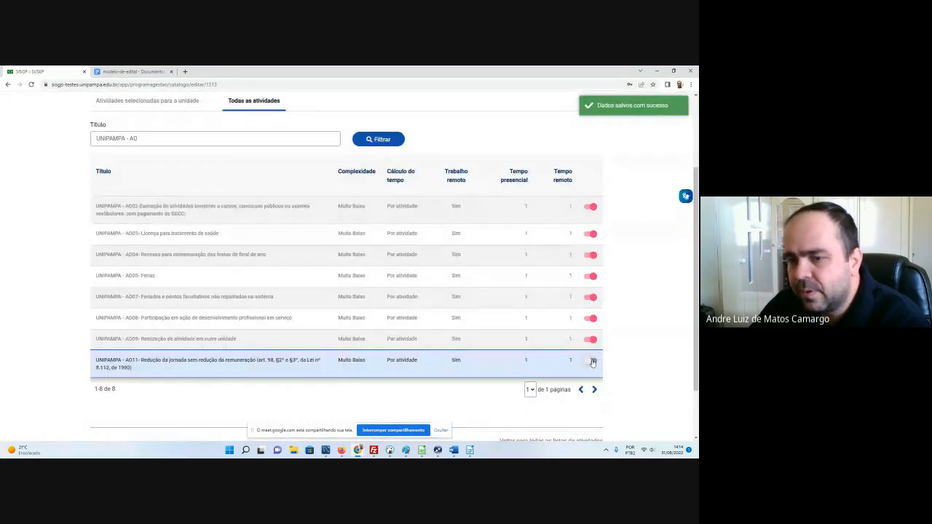
pyautogui.click(593, 361)
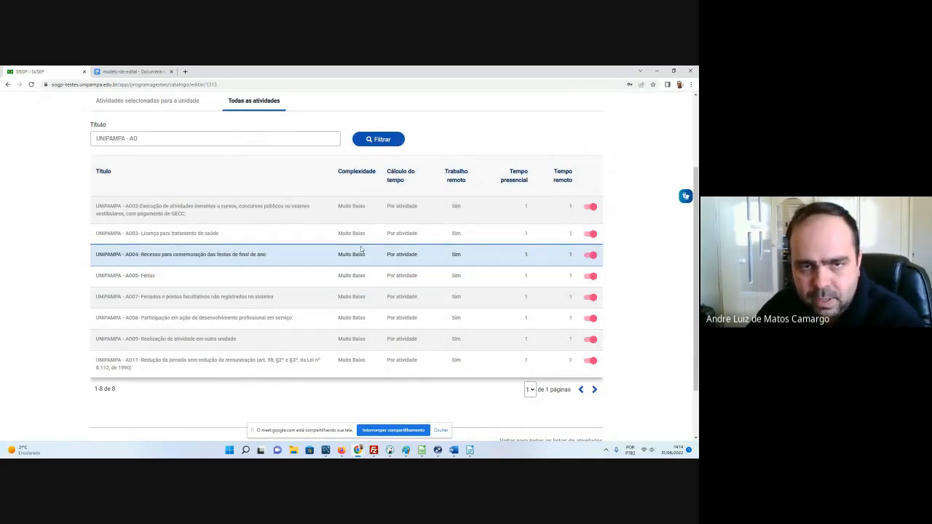
# Step: Review the full list of activities selected for UnidadeTeste, including the DTIC and UNIPAMPA entries
pyautogui.scroll(1, 221, 209)
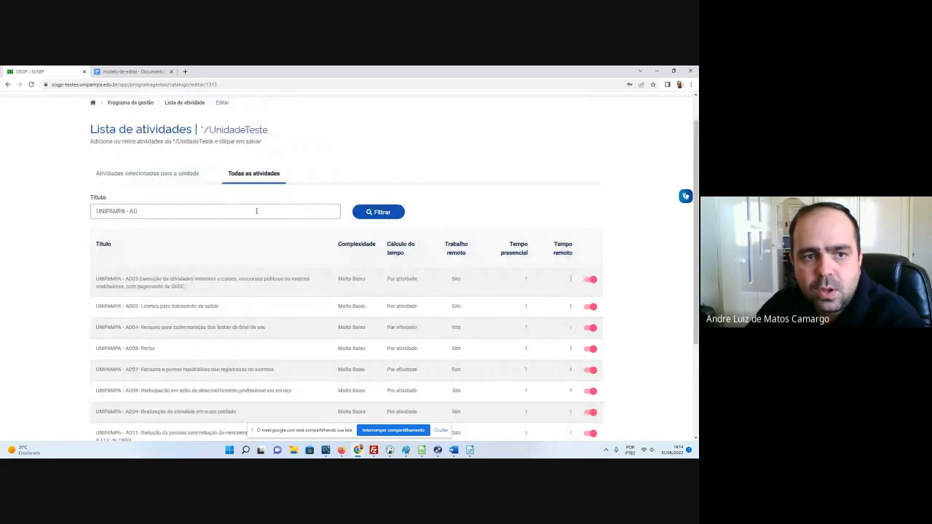
pyautogui.click(169, 182)
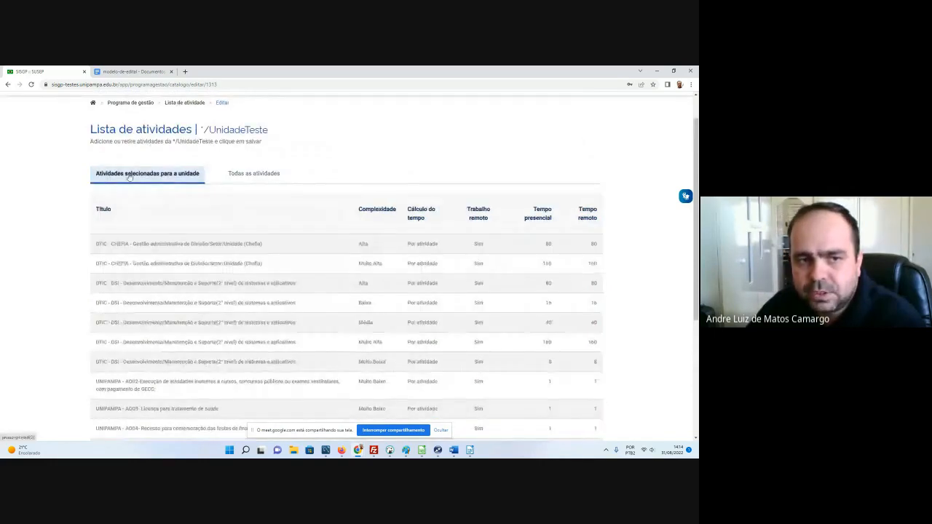
pyautogui.scroll(-5, 349, 219)
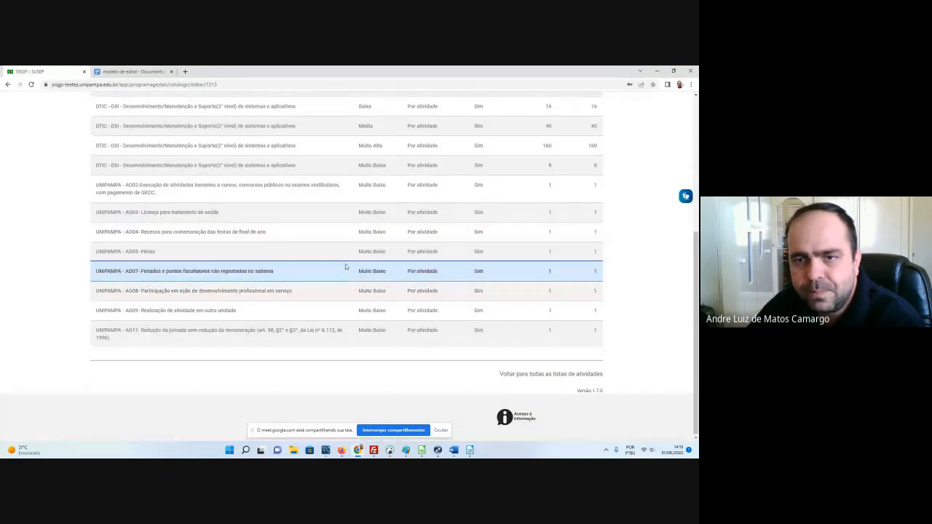
pyautogui.scroll(1, 346, 265)
pyautogui.scroll(5, 345, 264)
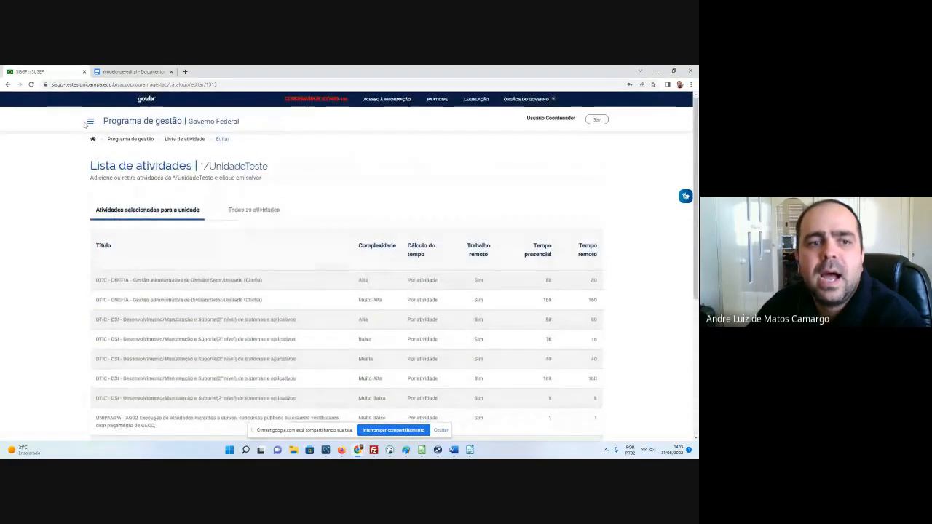
# Step: Open the catalogue of all registered activities and filter it by the title "UNIPAMPA -"
pyautogui.click(91, 122)
pyautogui.click(88, 183)
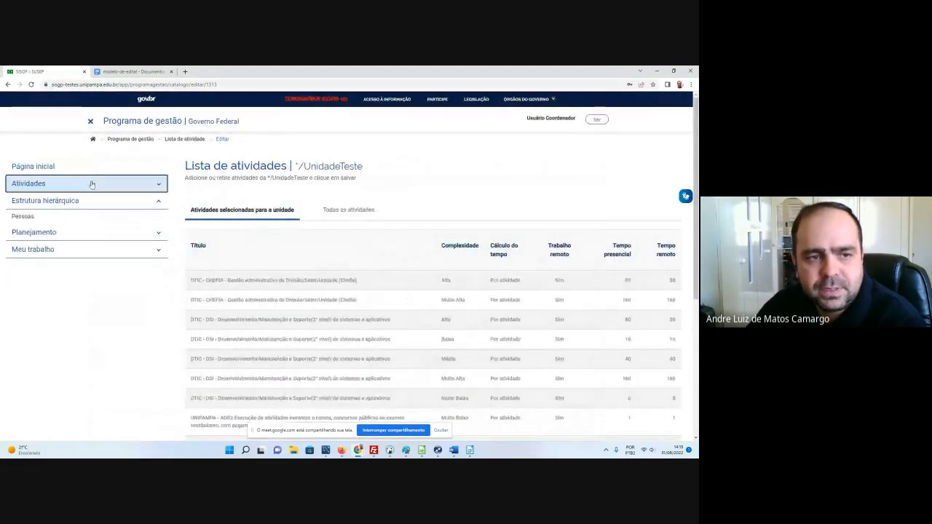
pyautogui.click(79, 187)
pyautogui.click(40, 200)
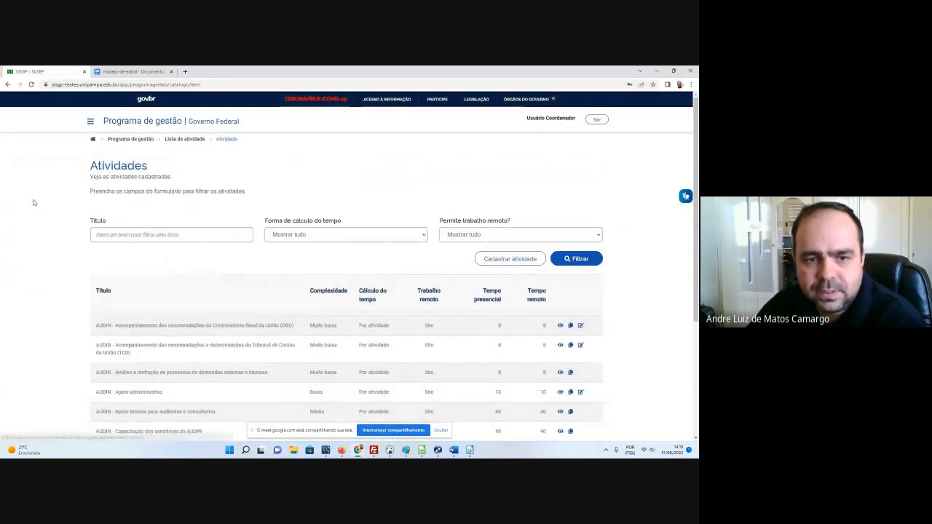
pyautogui.click(168, 235)
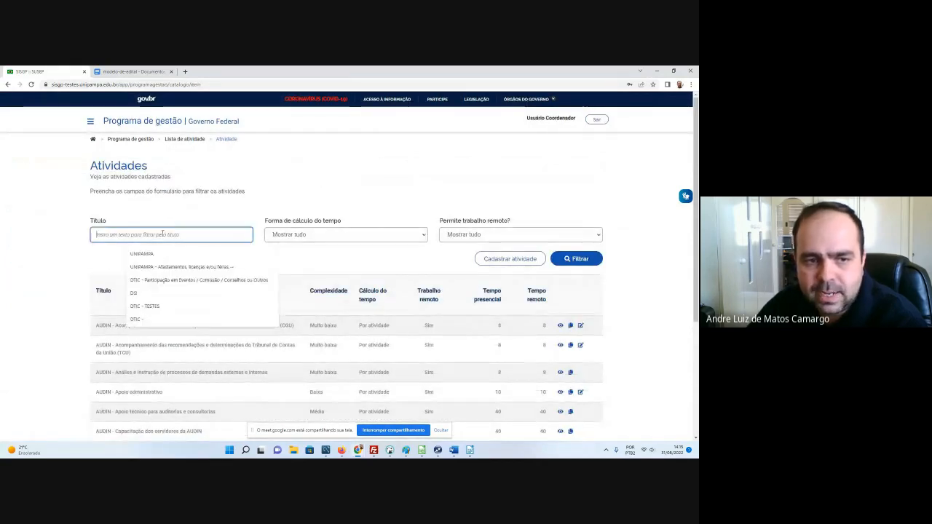
pyautogui.click(158, 266)
pyautogui.moveTo(125, 235); pyautogui.dragTo(249, 233)
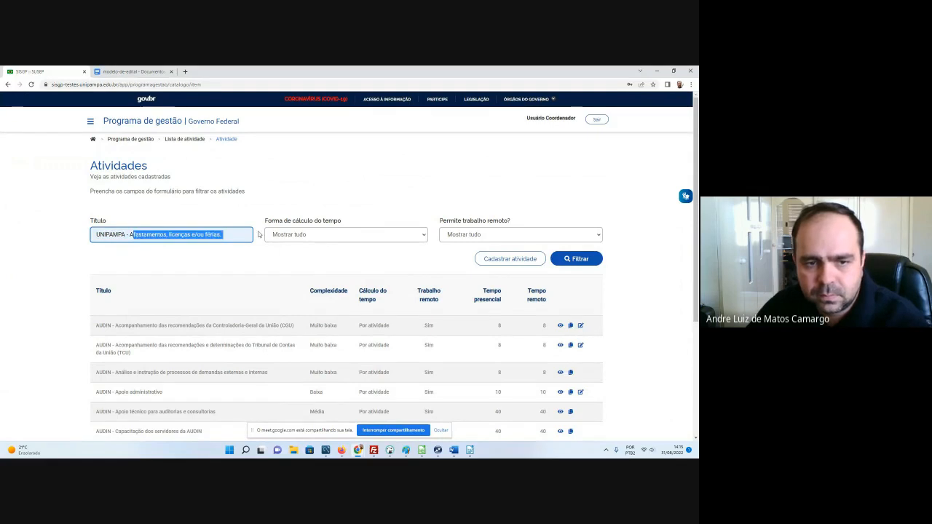
pyautogui.press('BackSpace')
pyautogui.click(576, 258)
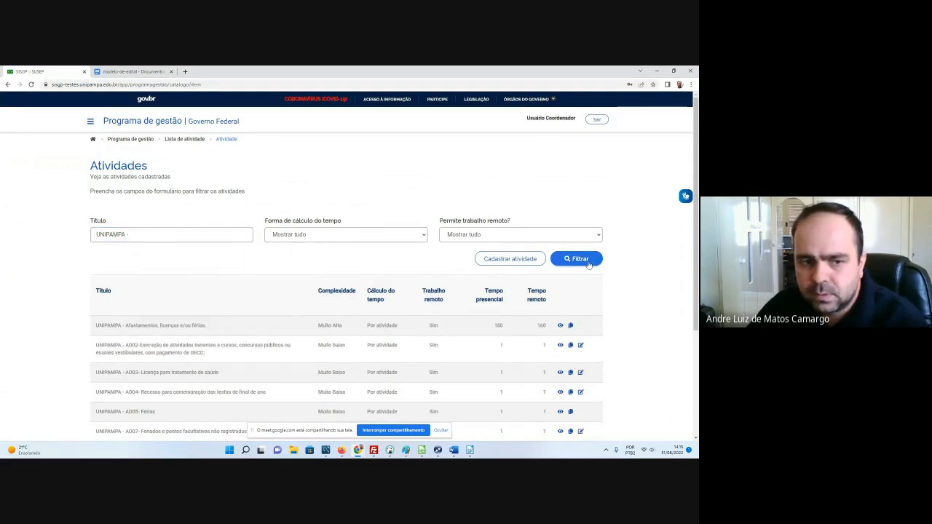
# Step: View the details of the UNIPAMPA - AO02 activity and examine its expected deliverables (Entregas esperadas)
pyautogui.scroll(-1, 618, 257)
pyautogui.scroll(-3, 618, 256)
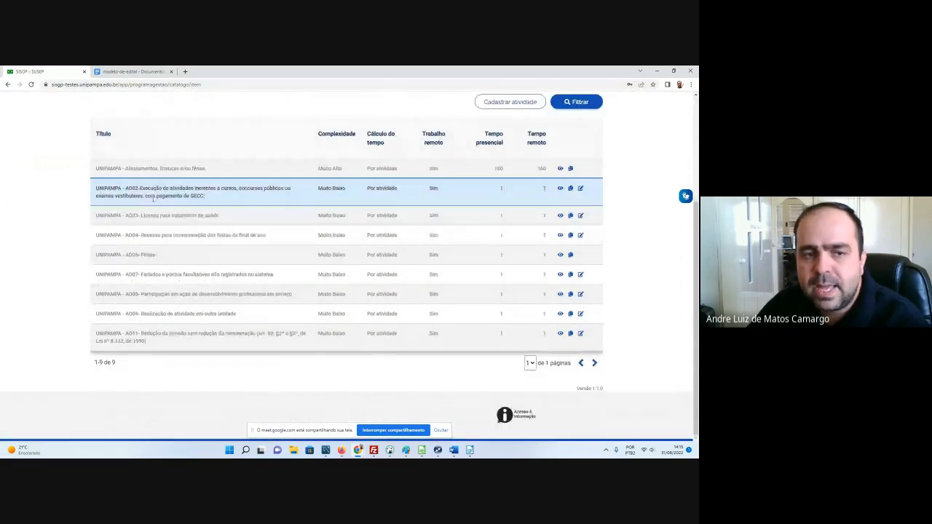
pyautogui.moveTo(206, 197); pyautogui.dragTo(97, 187)
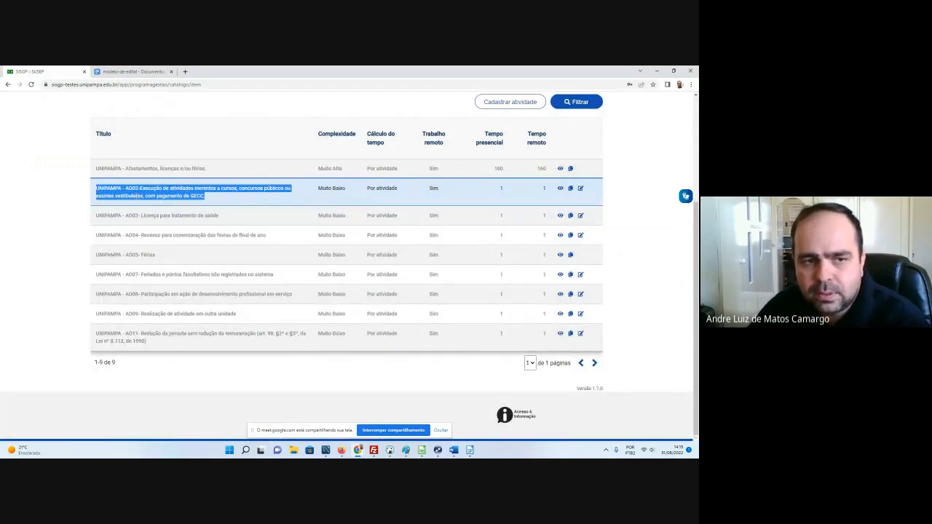
pyautogui.click(561, 189)
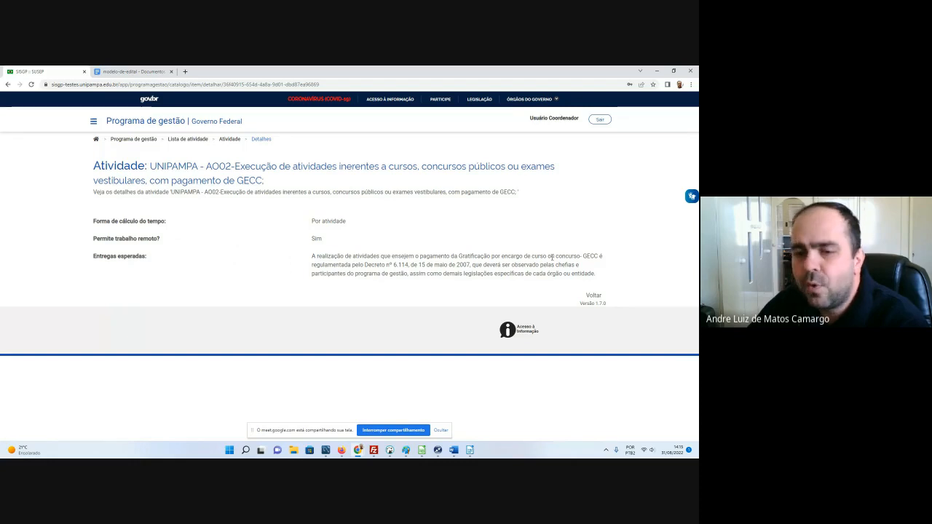
pyautogui.moveTo(313, 256); pyautogui.dragTo(543, 273)
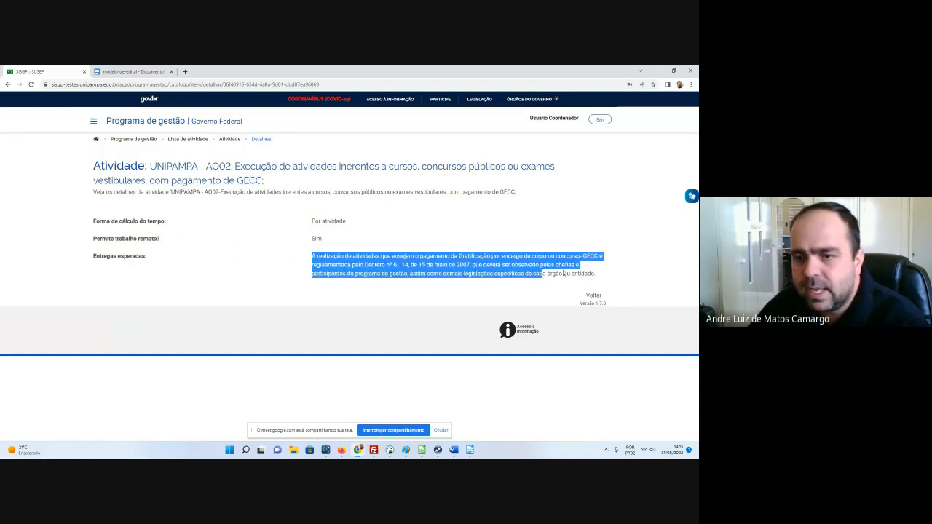
# Step: Return to the activity catalogue, filter it by the title "UNIPAMPA - AO05- Férias" and view that activity's details
pyautogui.click(8, 84)
pyautogui.click(142, 234)
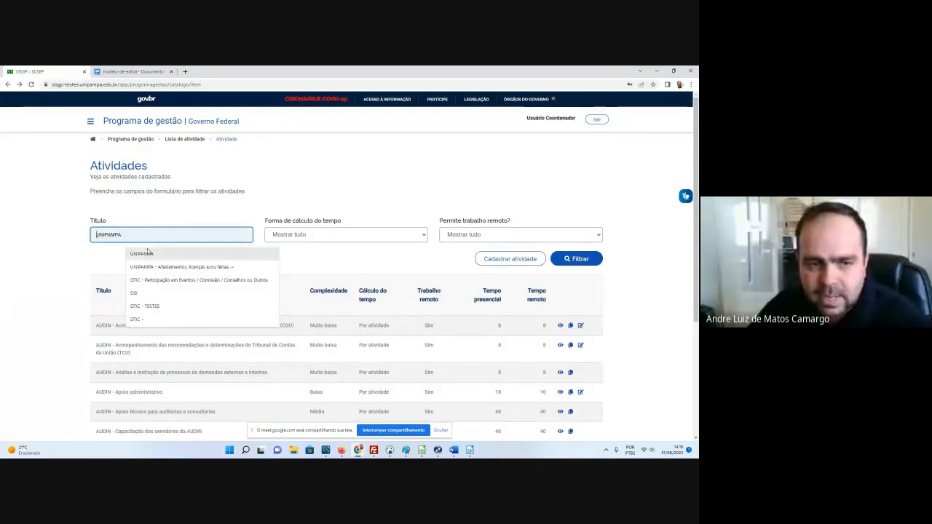
pyautogui.click(145, 253)
pyautogui.click(563, 262)
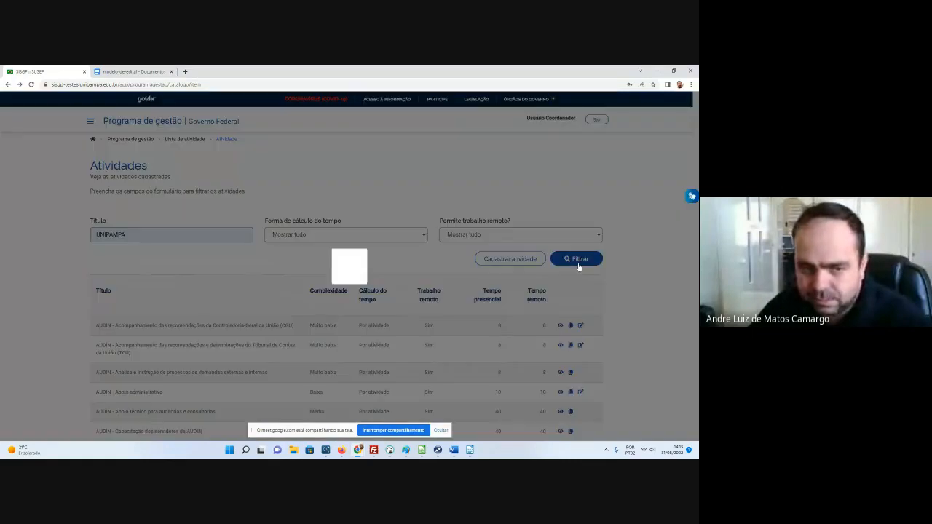
pyautogui.scroll(-1, 186, 193)
pyautogui.click(167, 196)
pyautogui.write('- AO05- Férias')
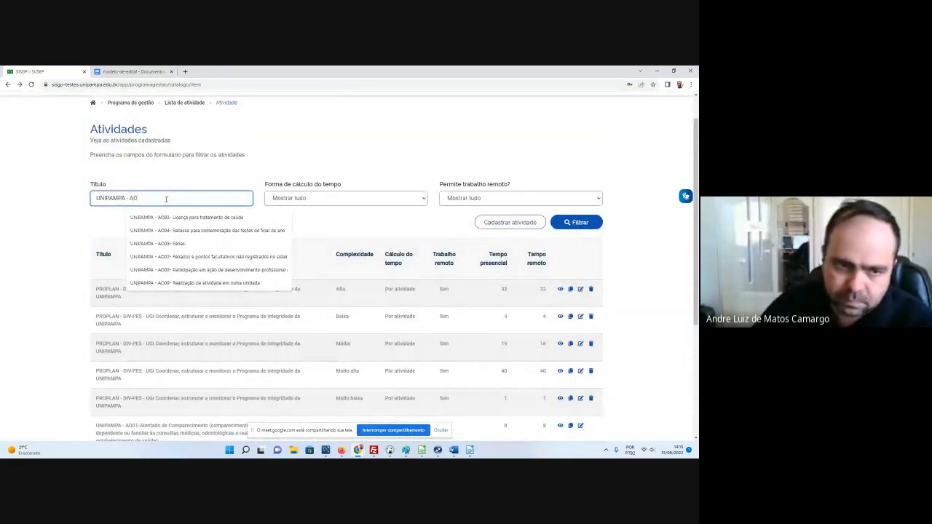
pyautogui.click(193, 242)
pyautogui.click(582, 223)
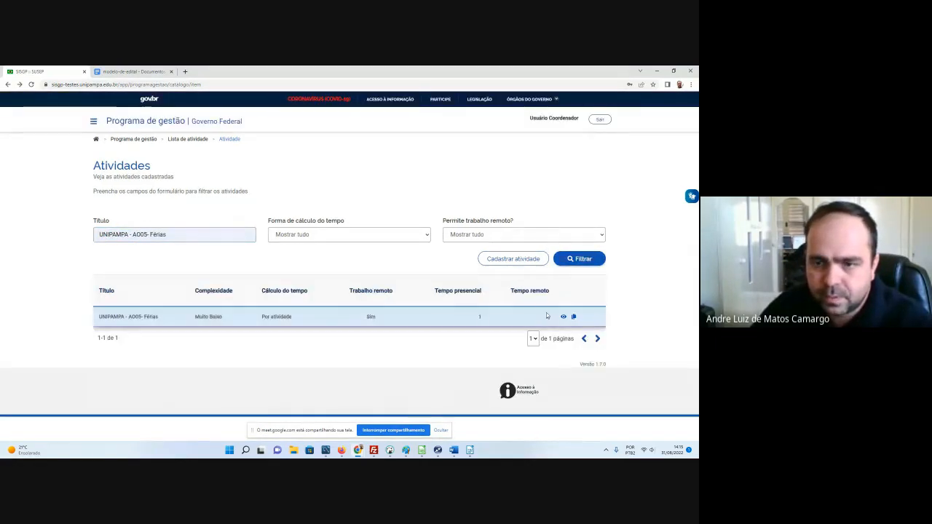
pyautogui.click(563, 317)
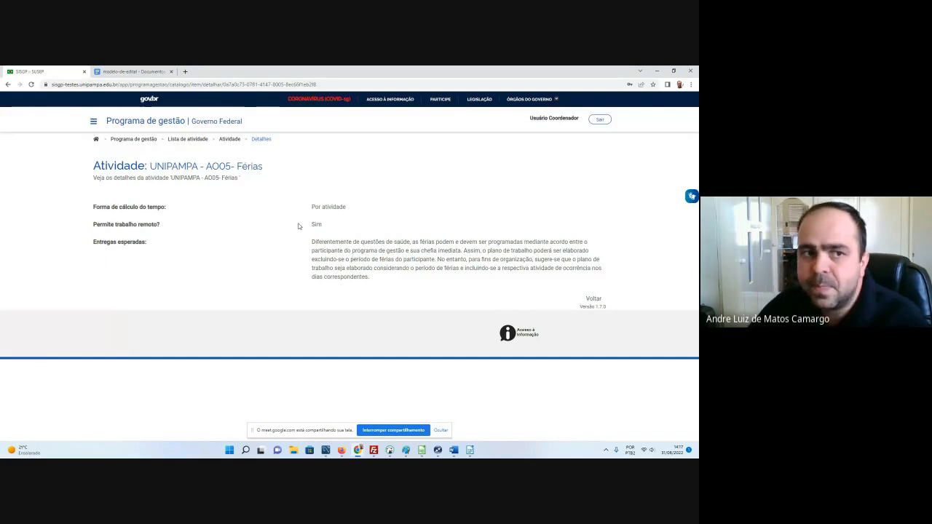
# Step: Reopen the catalogue of all registered activities without a filter and look through its first page
pyautogui.click(94, 122)
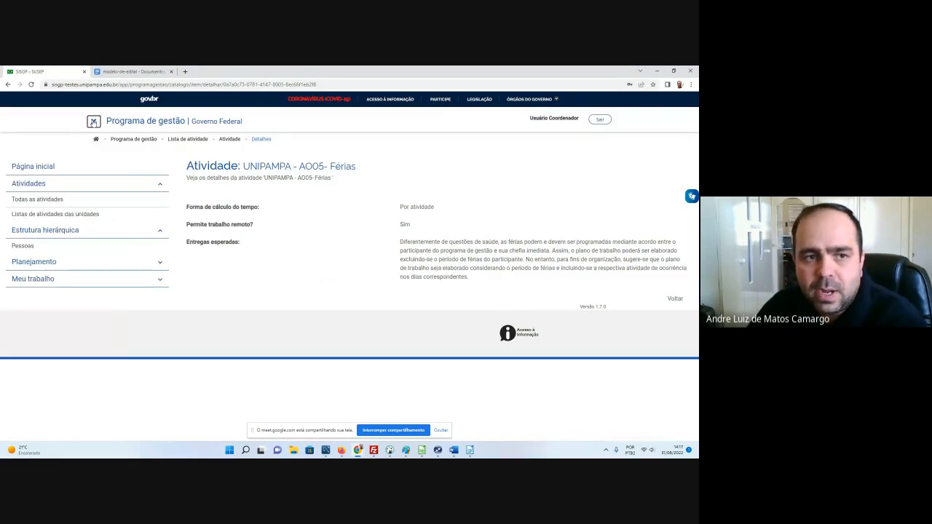
pyautogui.click(67, 183)
pyautogui.click(85, 182)
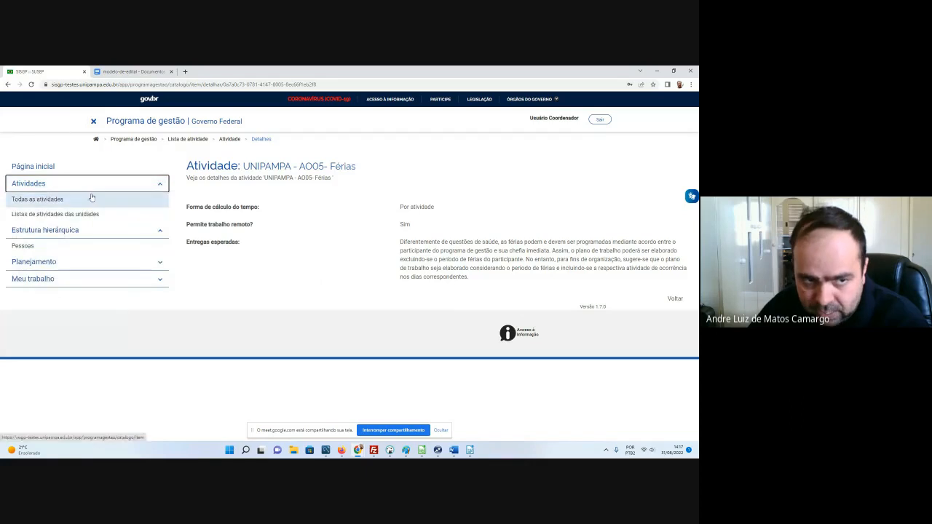
pyautogui.click(92, 198)
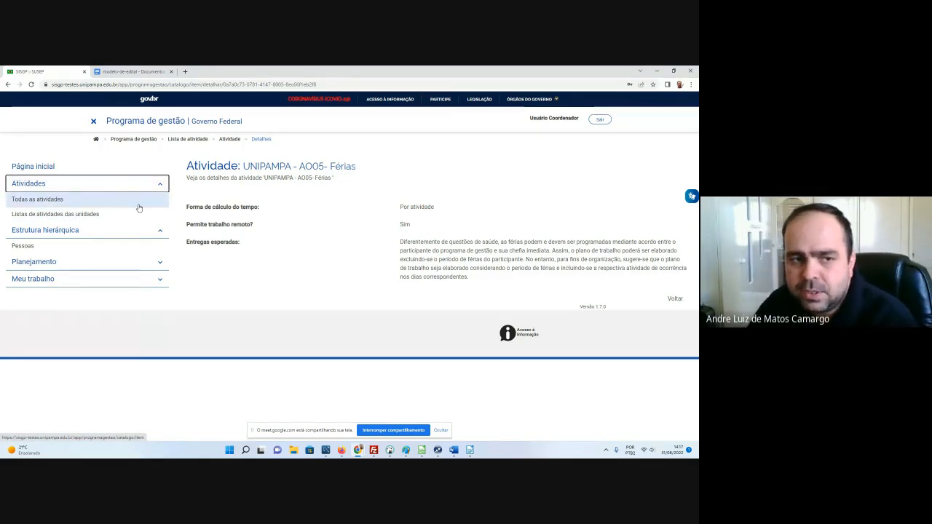
pyautogui.click(79, 216)
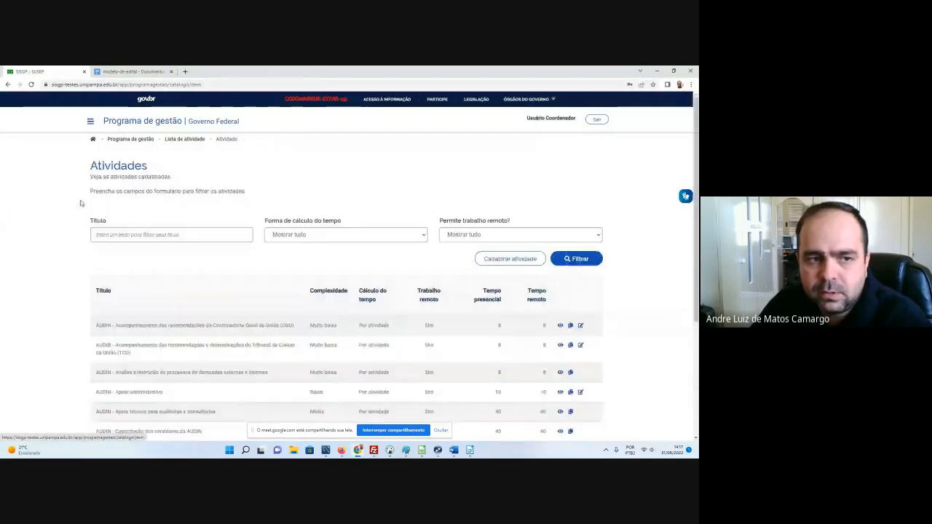
pyautogui.scroll(-3, 197, 235)
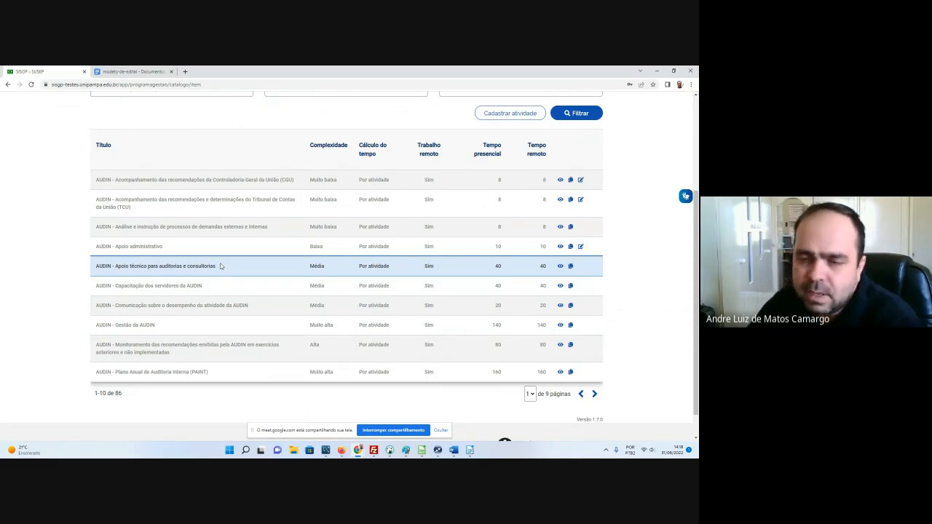
pyautogui.scroll(1, 316, 262)
pyautogui.scroll(3, 316, 262)
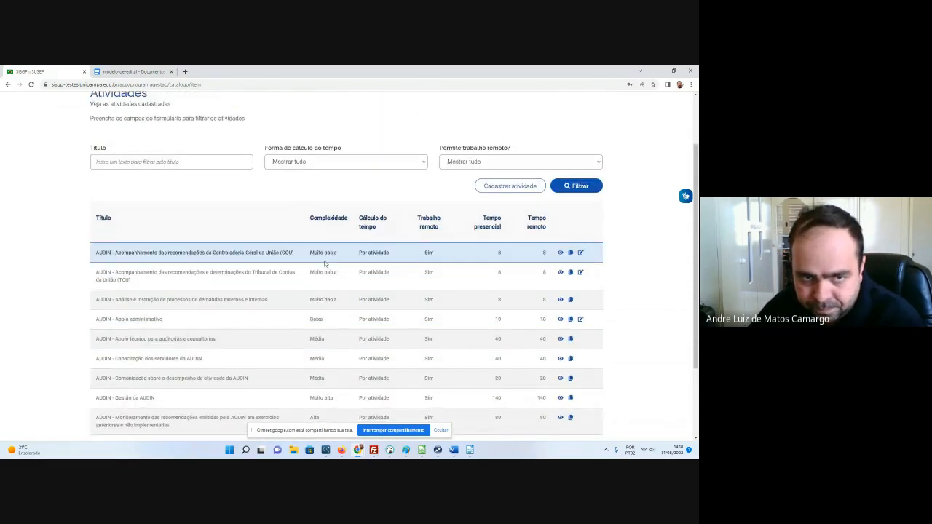
# Step: Open the management programs page (Programas de gestão) from the Planejamento section and reload it
pyautogui.click(90, 122)
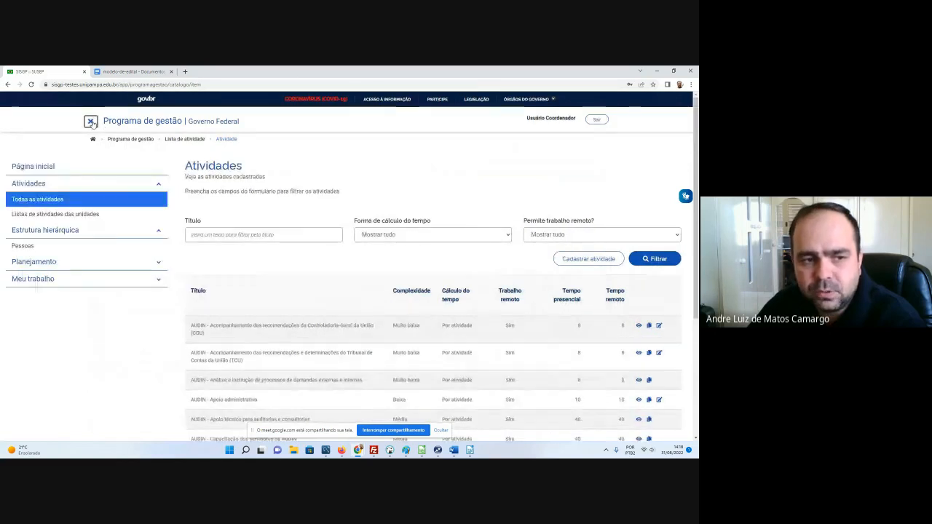
pyautogui.click(161, 186)
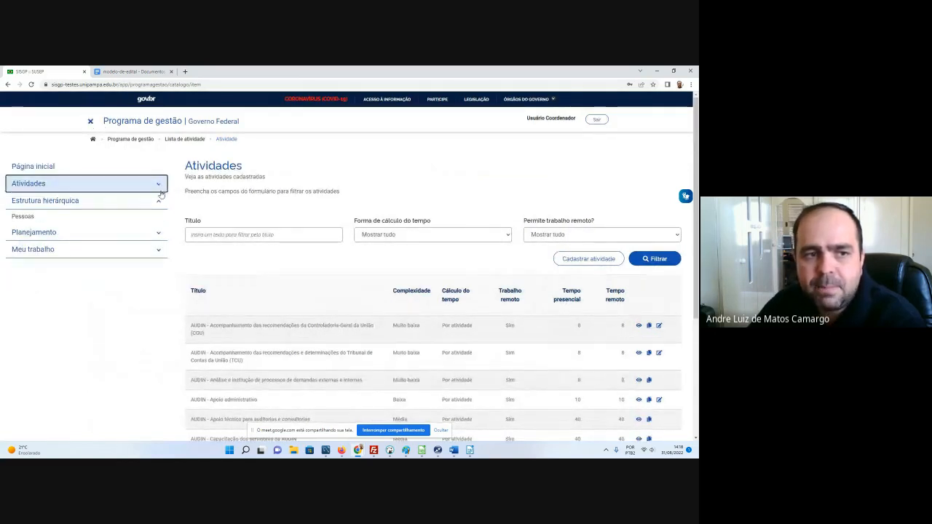
pyautogui.click(141, 233)
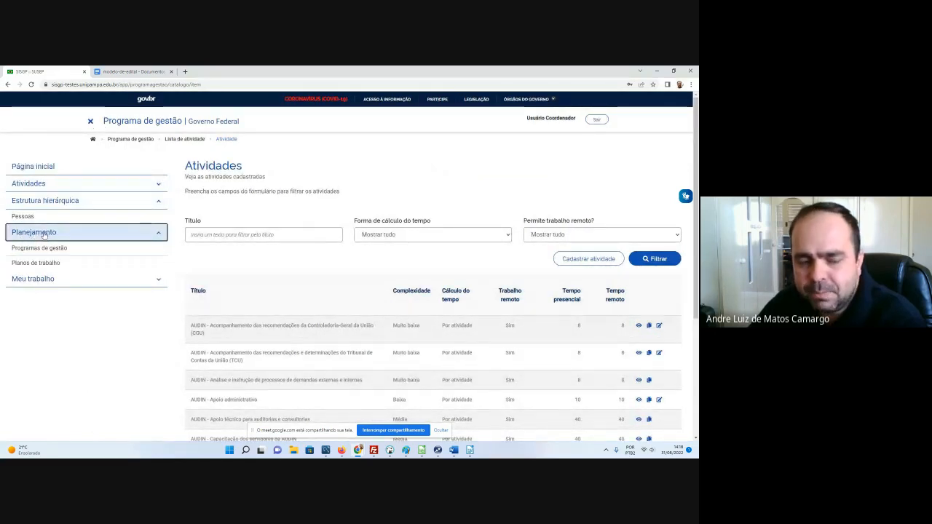
pyautogui.click(41, 249)
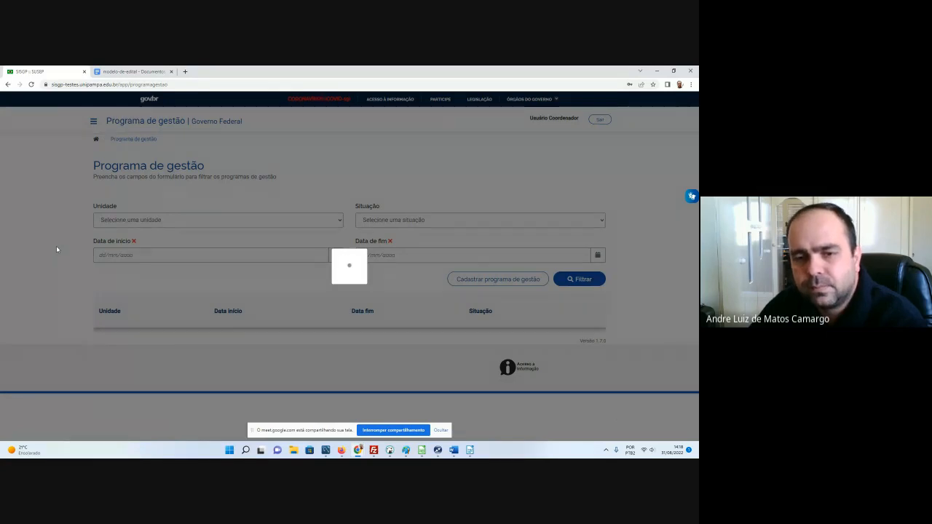
pyautogui.click(180, 84)
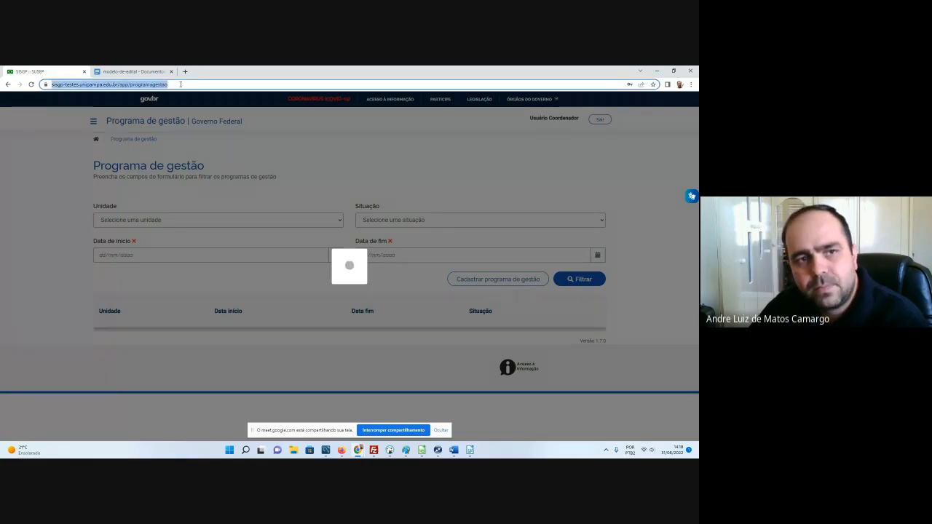
pyautogui.press('Return')
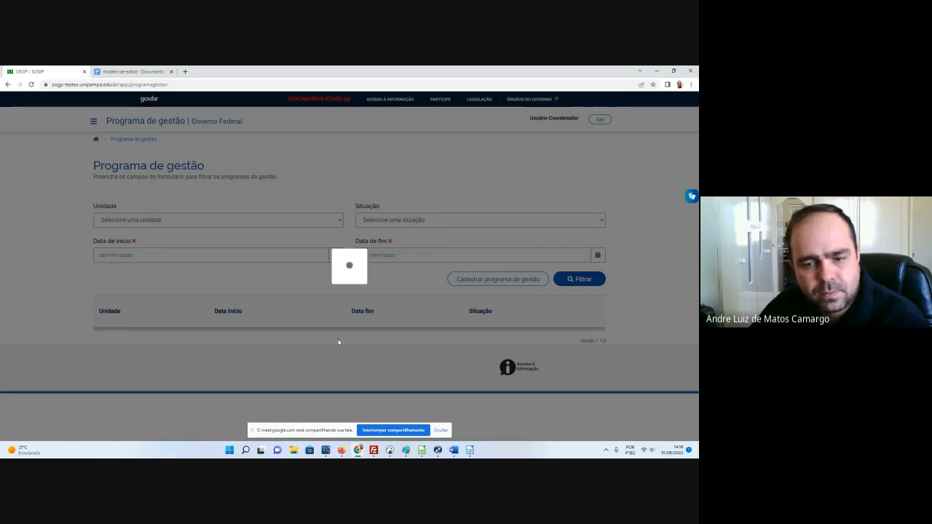
# Step: Hide the meeting's screen-sharing notice while the management programs page loads
pyautogui.click(438, 450)
pyautogui.click(438, 450)
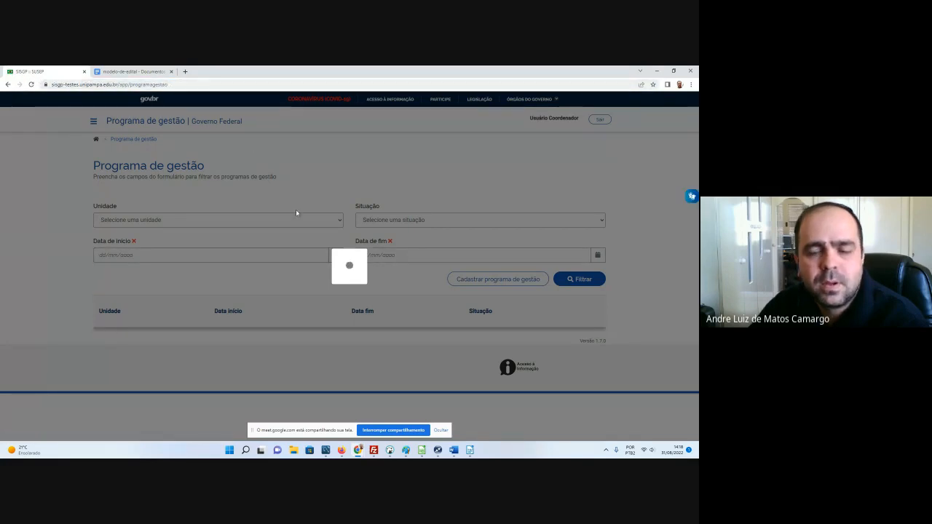
pyautogui.click(438, 432)
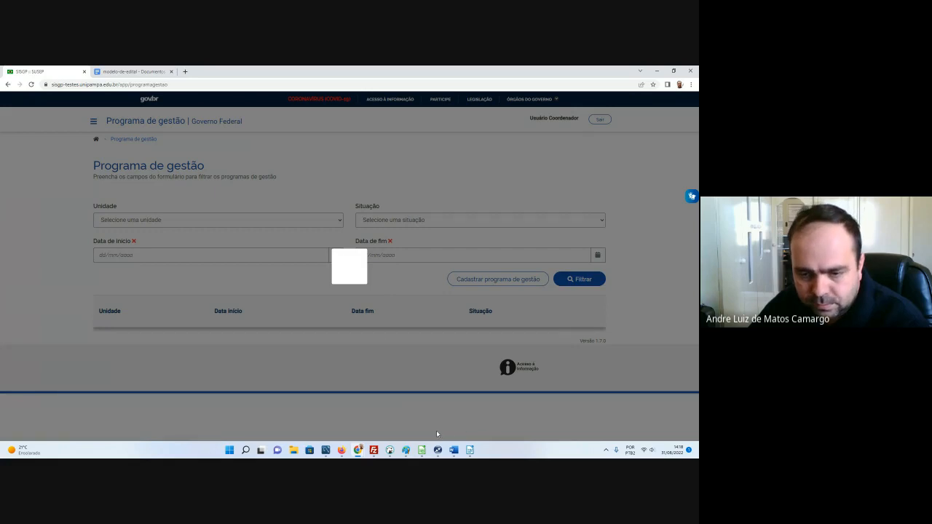
pyautogui.click(183, 83)
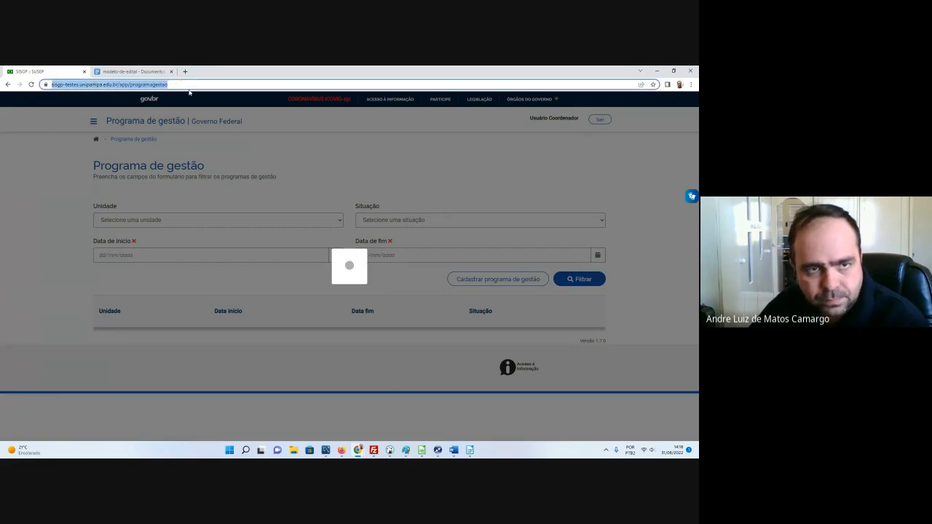
pyautogui.click(193, 94)
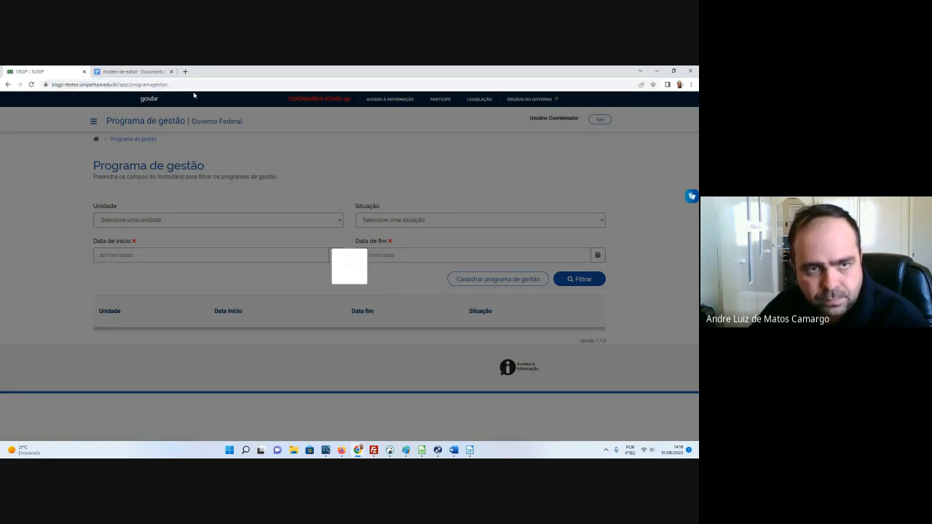
# Step: Switch to VPN Connect, disconnect the current session and reconnect with the account password
pyautogui.click(438, 449)
pyautogui.click(346, 292)
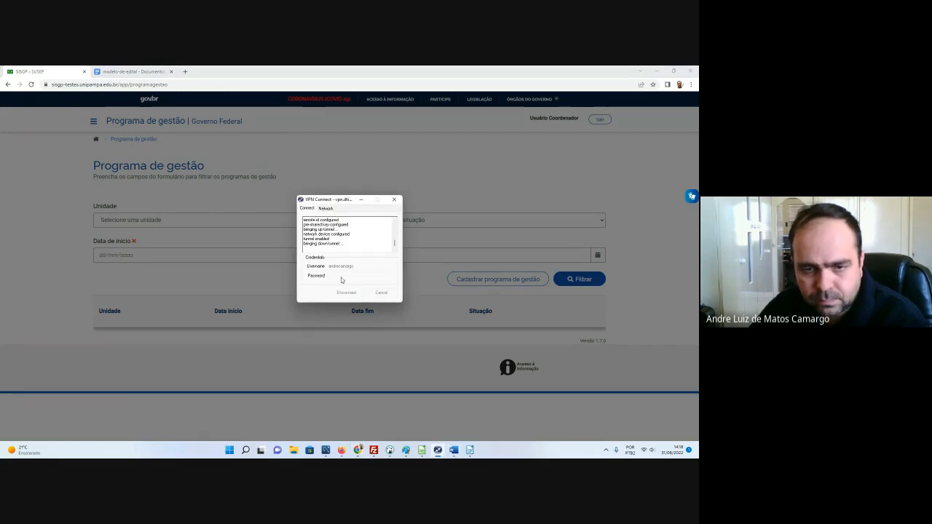
pyautogui.click(337, 277)
pyautogui.write('●●●●●')
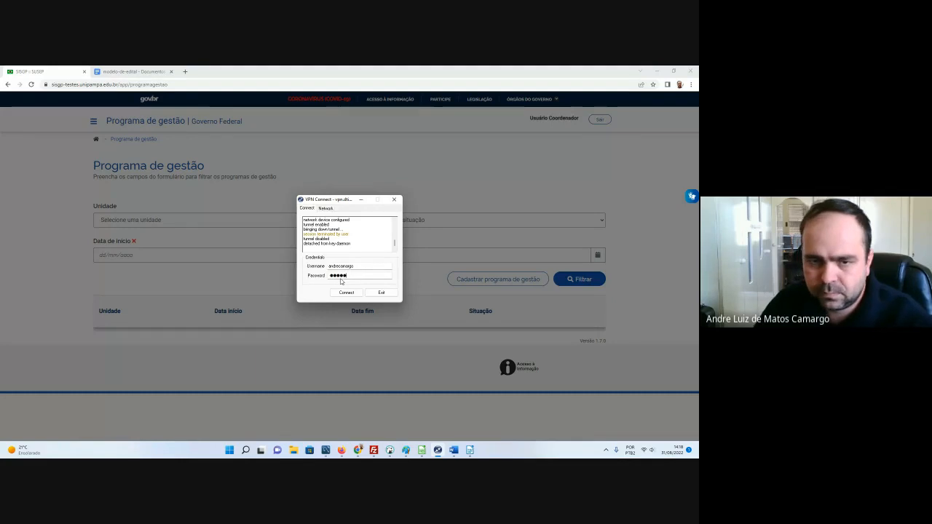
pyautogui.press('BackSpace')
pyautogui.press('BackSpace')
pyautogui.write('●●●●●●●●●●')
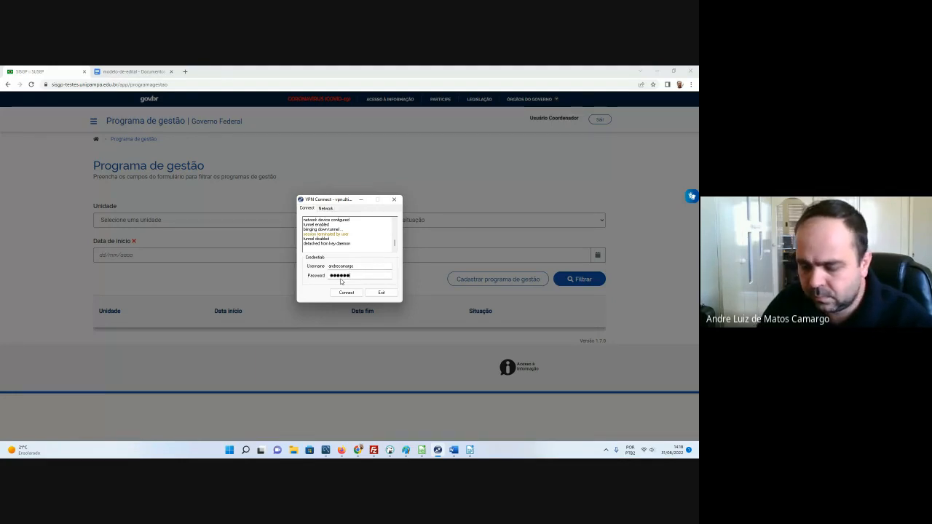
pyautogui.click(346, 292)
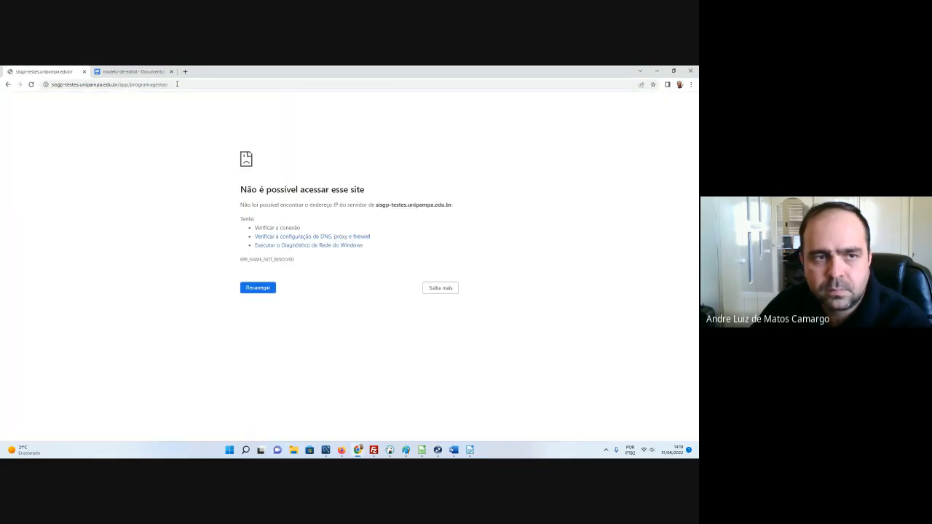
# Step: Return to the browser, reload the Programa de gestão page and look through the list of registered programs
pyautogui.click(177, 84)
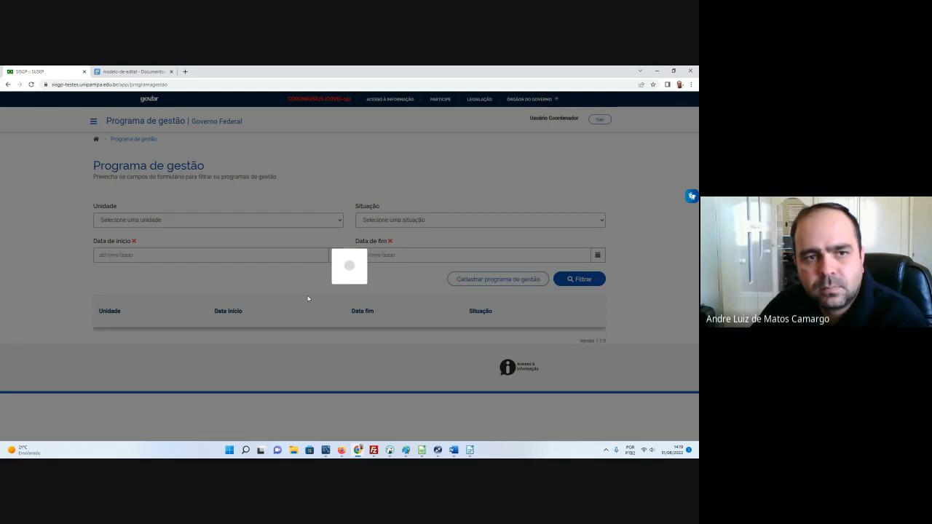
pyautogui.click(437, 450)
pyautogui.click(438, 450)
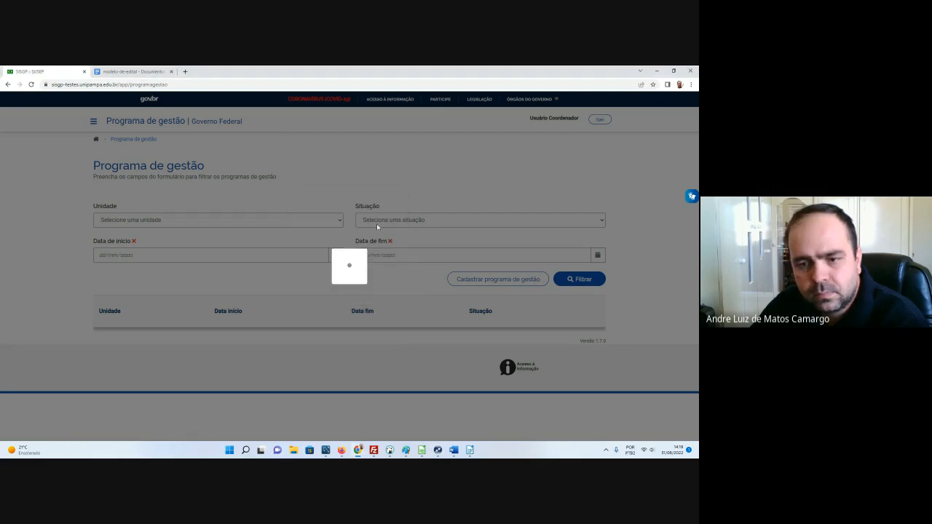
pyautogui.click(605, 450)
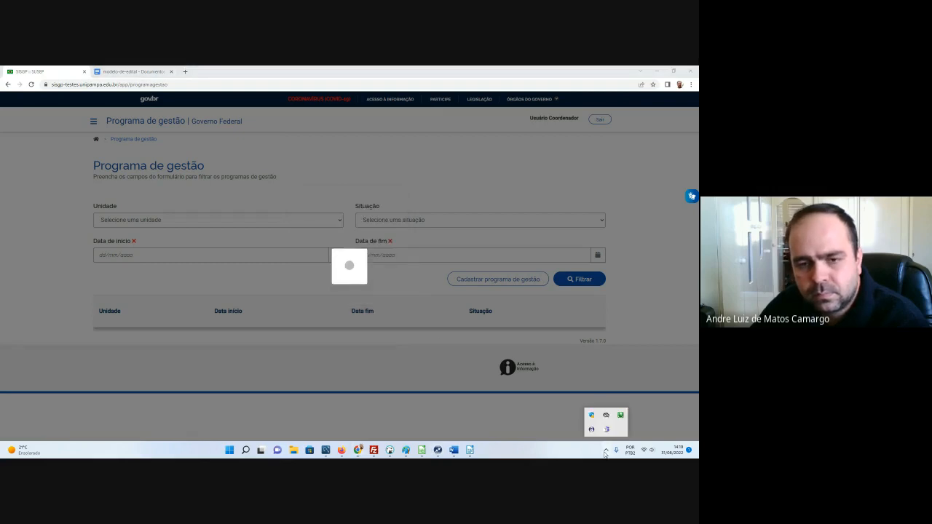
pyautogui.click(297, 70)
pyautogui.moveTo(297, 69); pyautogui.dragTo(274, 67)
pyautogui.scroll(-2, 325, 196)
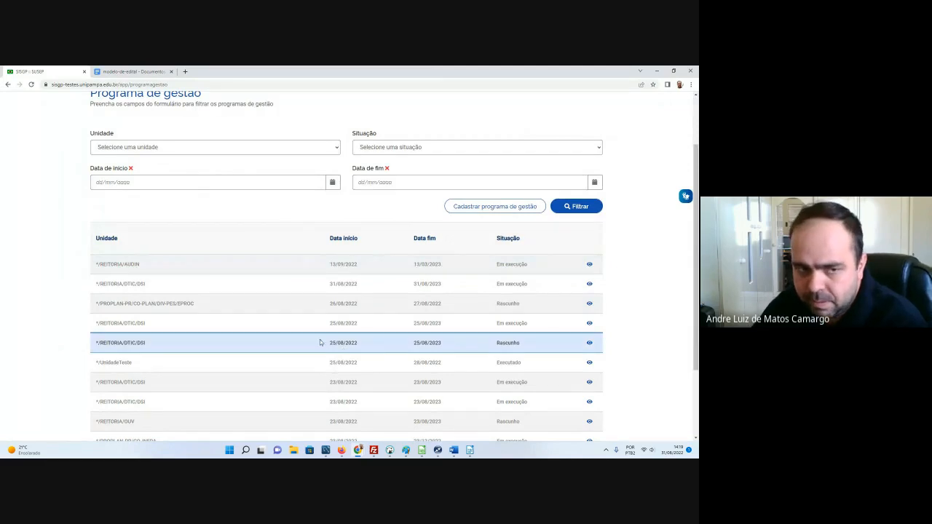
pyautogui.scroll(1, 234, 279)
pyautogui.scroll(1, 234, 278)
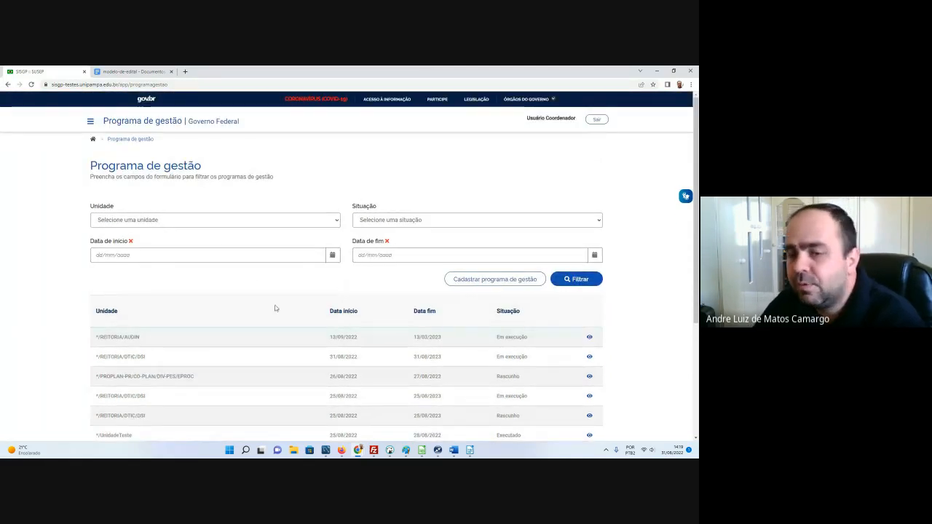
# Step: Switch to the Word document and read the Registro de Atividades de Ocorrências page with its suggested AO activities
pyautogui.click(656, 70)
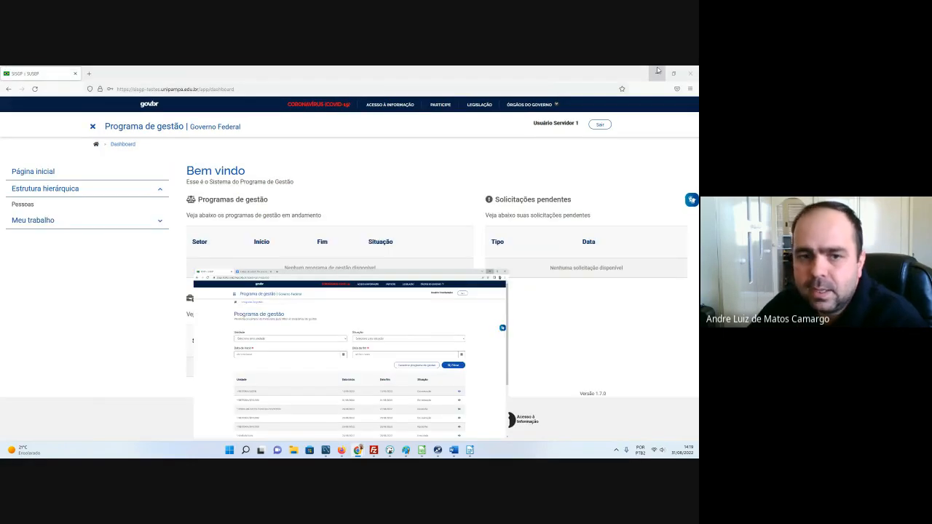
pyautogui.click(658, 71)
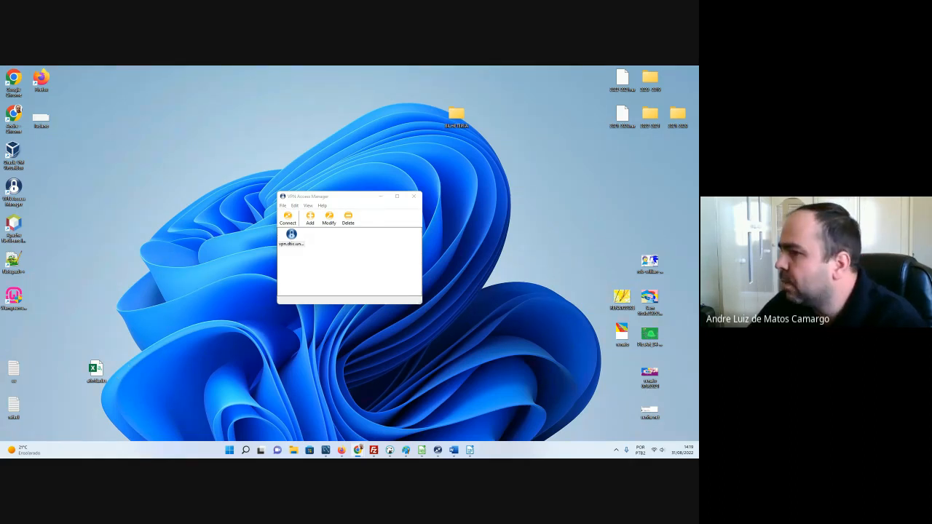
pyautogui.moveTo(433, 456); pyautogui.dragTo(268, 66)
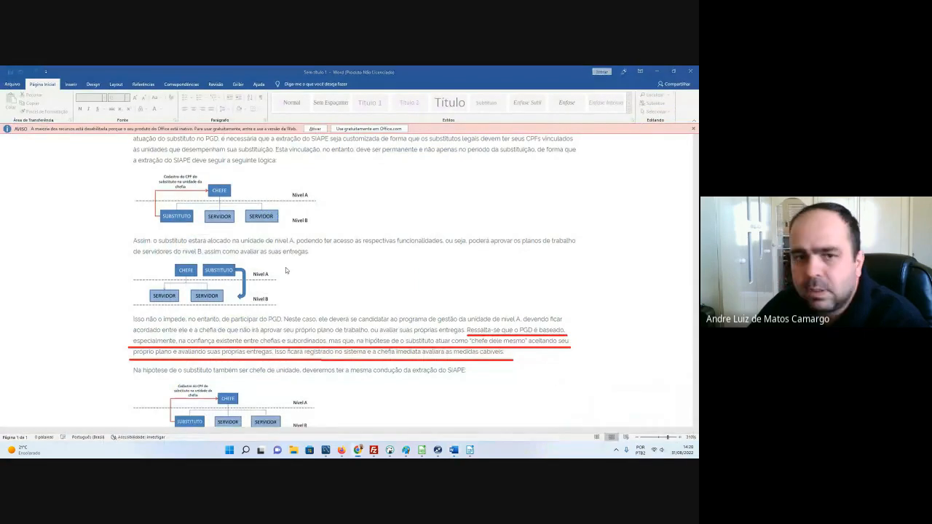
pyautogui.hotkey('alt', 'Tab')
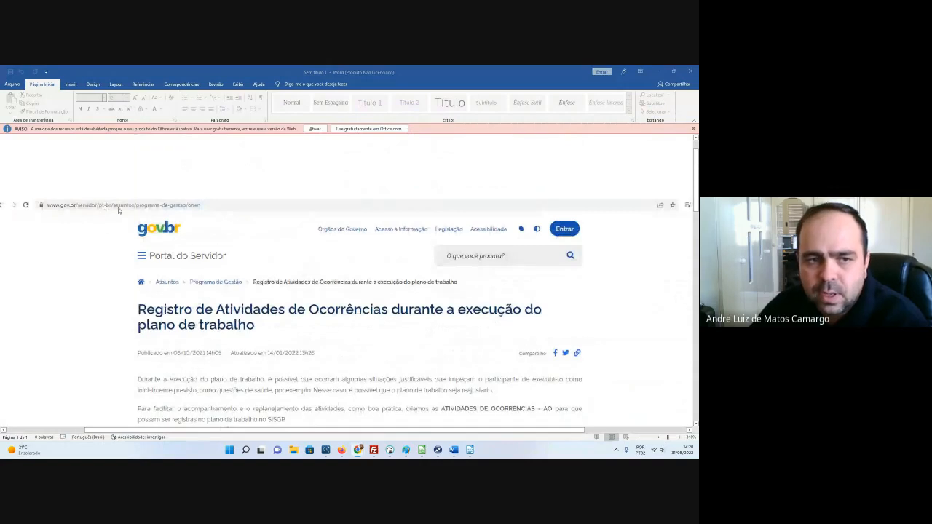
pyautogui.scroll(-1, 211, 220)
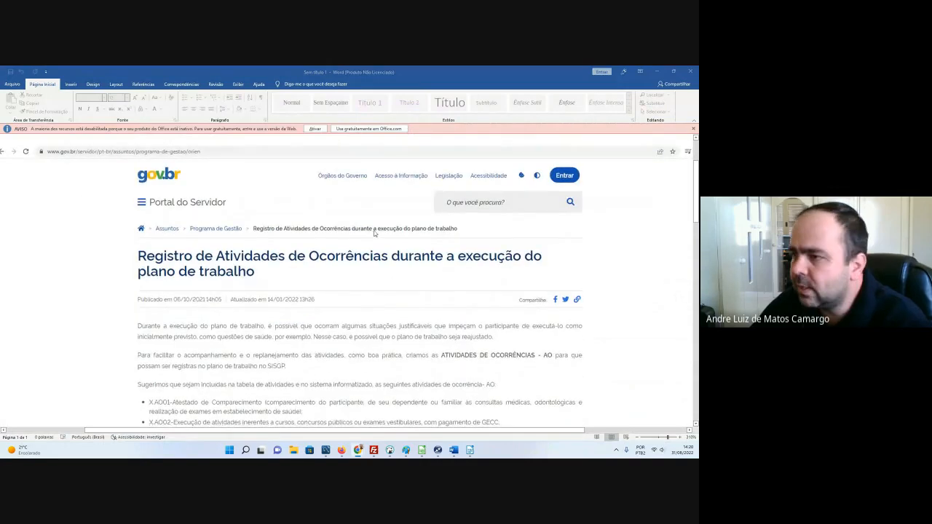
pyautogui.scroll(-1, 340, 254)
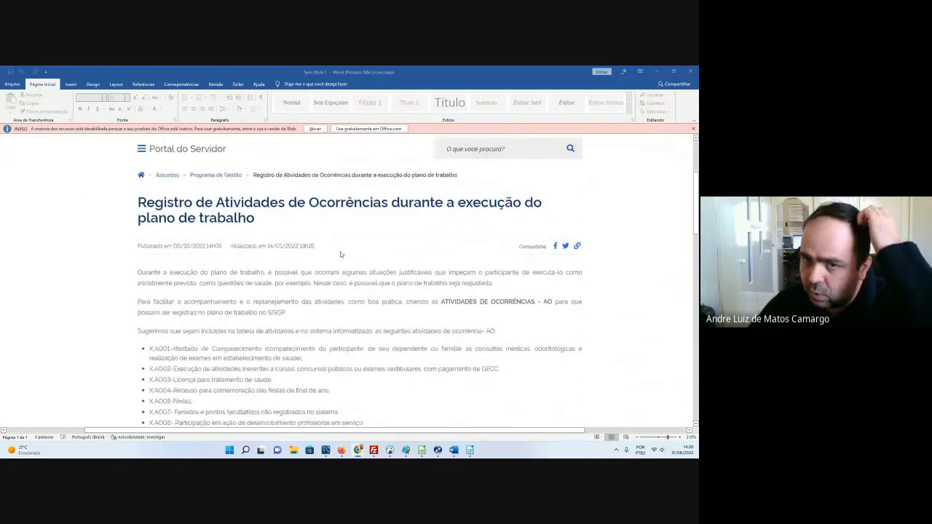
pyautogui.scroll(-1, 350, 245)
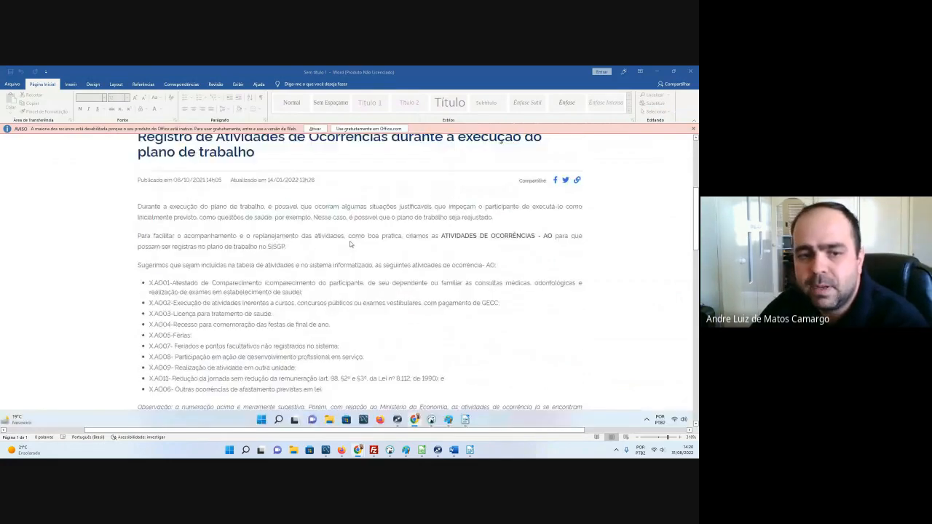
pyautogui.scroll(-1, 350, 244)
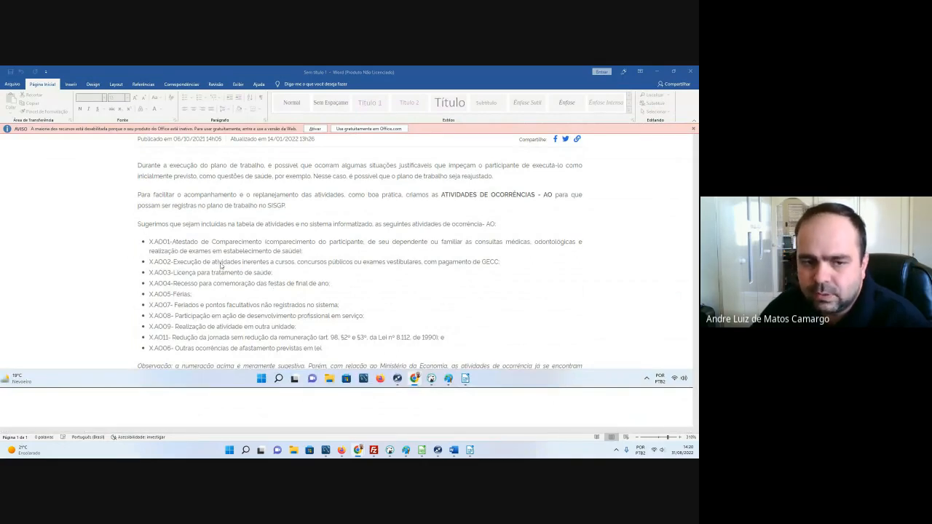
pyautogui.scroll(-3, 225, 266)
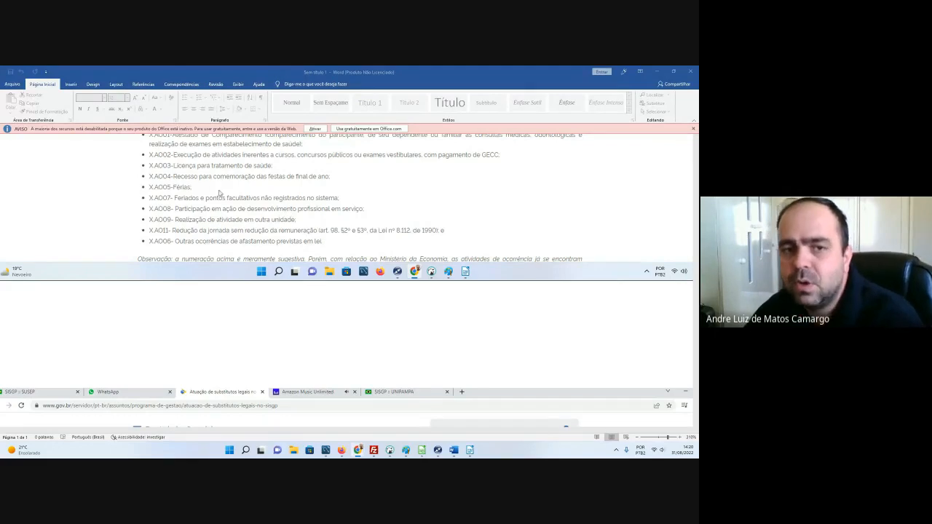
# Step: Enlarge the Word document view and examine the section on legal substitutes, including the chefe/substituto diagrams and the underlined passage
pyautogui.scroll(-3, 258, 194)
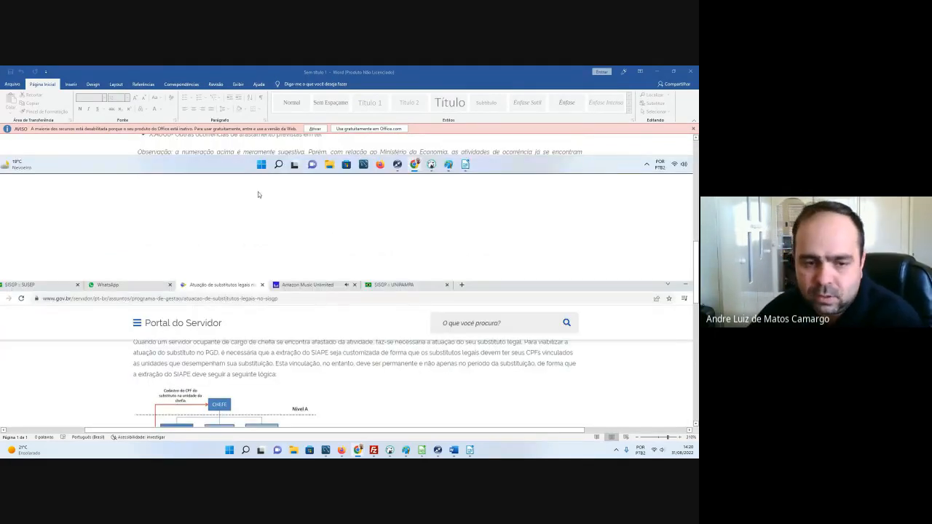
pyautogui.scroll(-6, 258, 195)
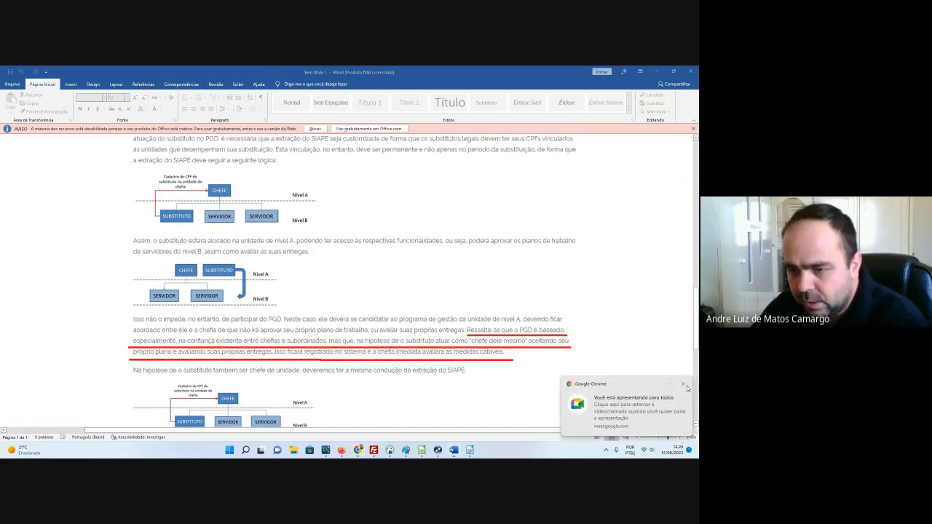
pyautogui.click(684, 384)
pyautogui.click(680, 437)
pyautogui.click(680, 436)
pyautogui.click(680, 437)
pyautogui.scroll(10, 563, 321)
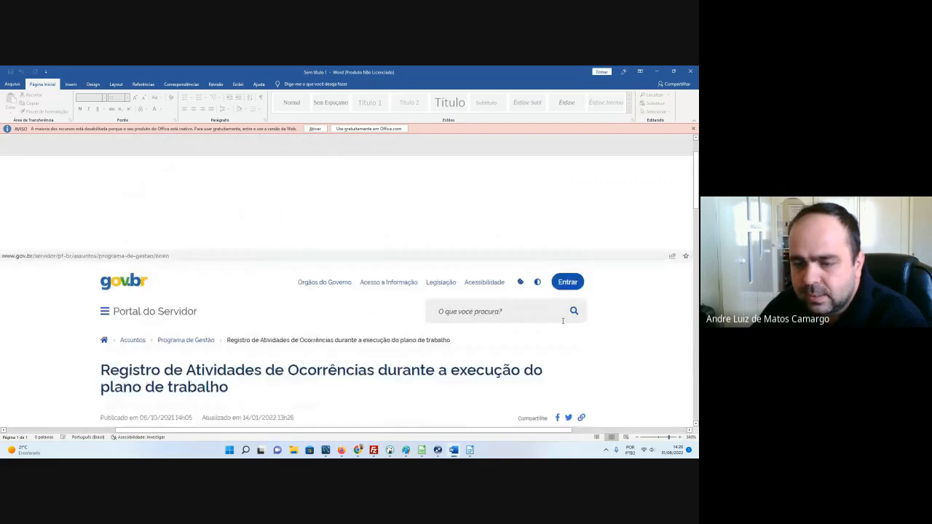
pyautogui.scroll(-10, 563, 321)
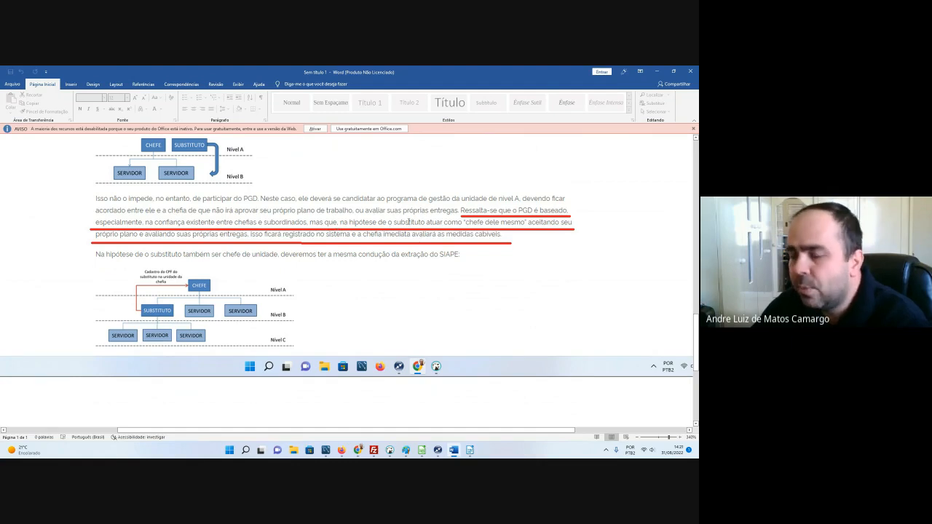
pyautogui.scroll(5, 334, 277)
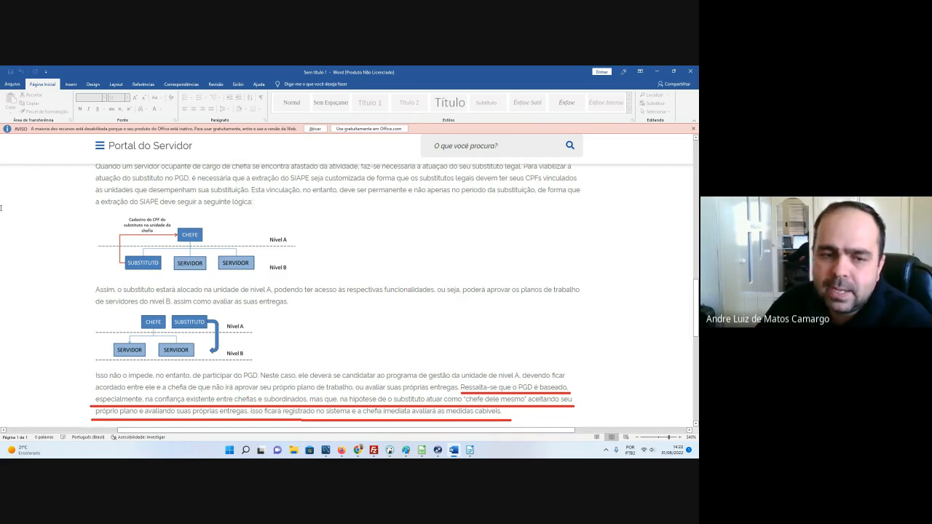
pyautogui.scroll(-2, 177, 324)
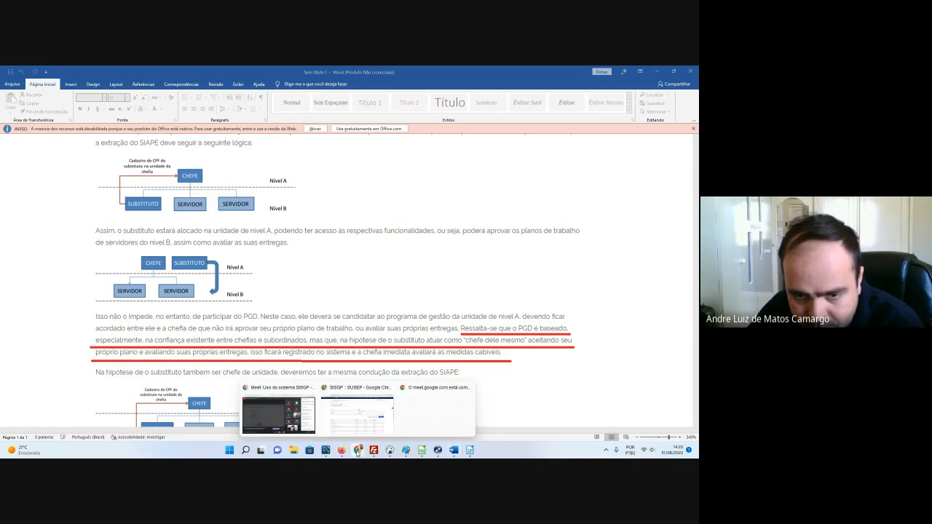
# Step: Switch back to the Programa de gestão page in Chrome
pyautogui.moveTo(355, 451)
pyautogui.click(386, 404)
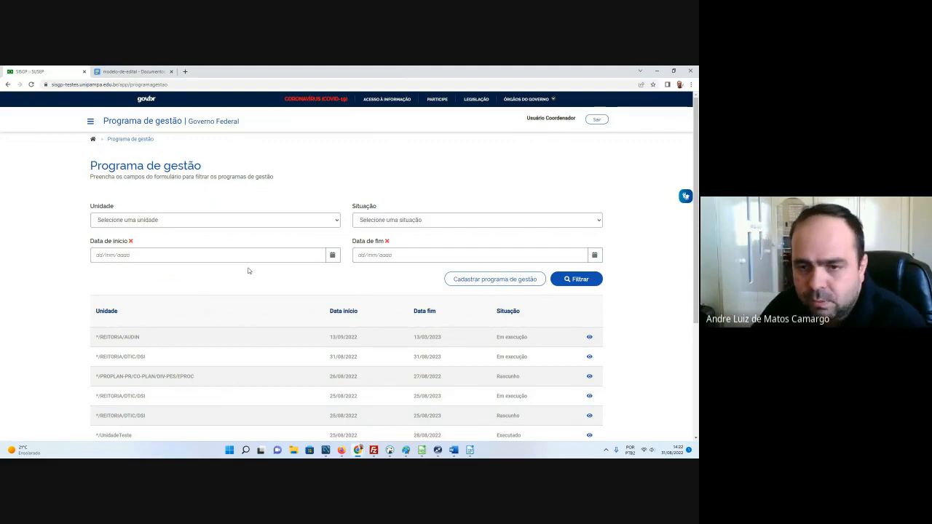
# Step: Start registering a management program for */UnidadeTeste with a 3-day Prazo para comparecimento and a 2-day Prazo da fase de habilitação
pyautogui.click(483, 281)
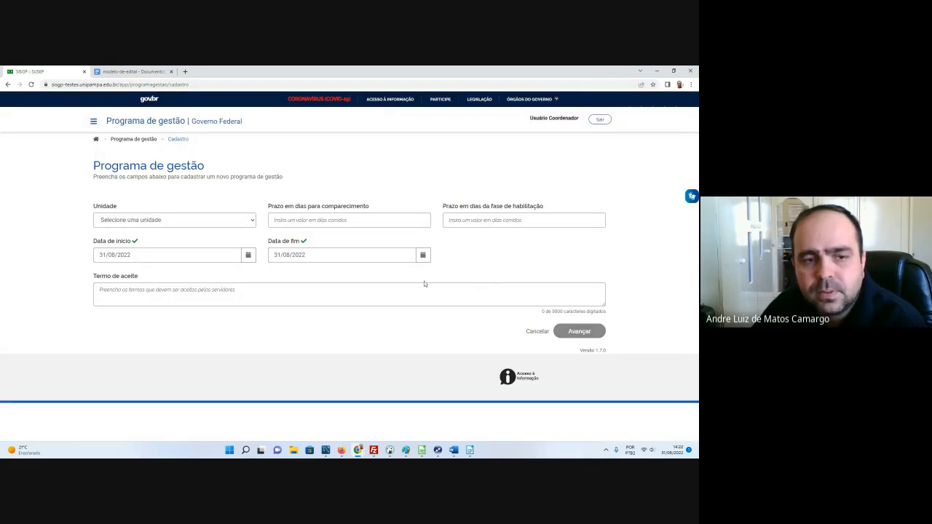
pyautogui.click(248, 219)
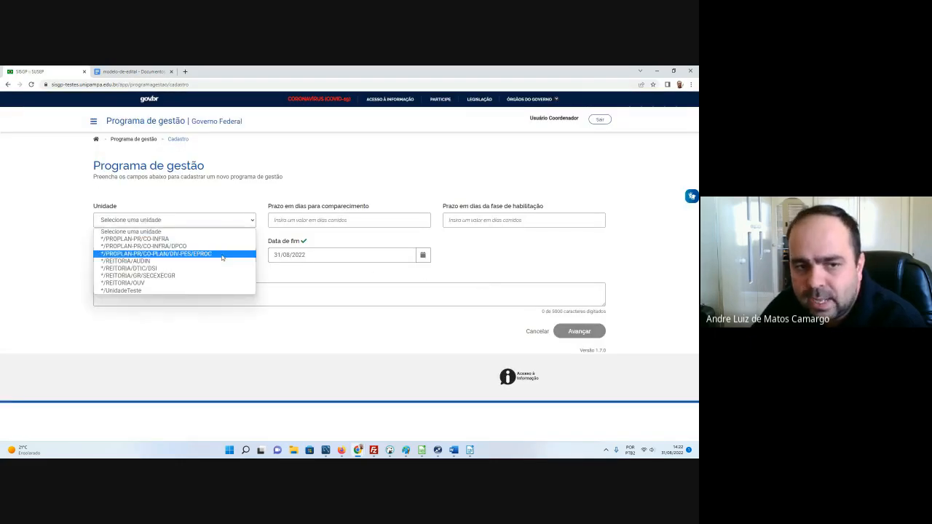
pyautogui.click(176, 290)
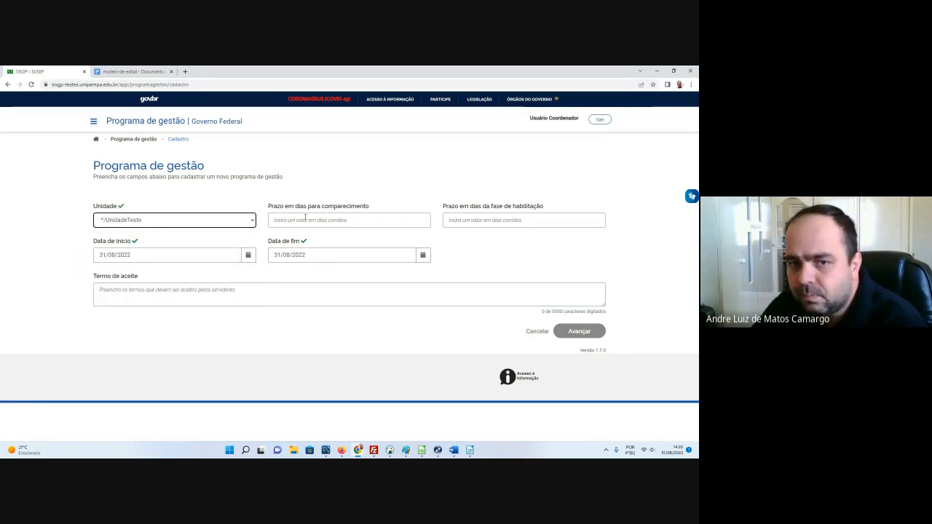
pyautogui.moveTo(277, 208); pyautogui.dragTo(379, 207)
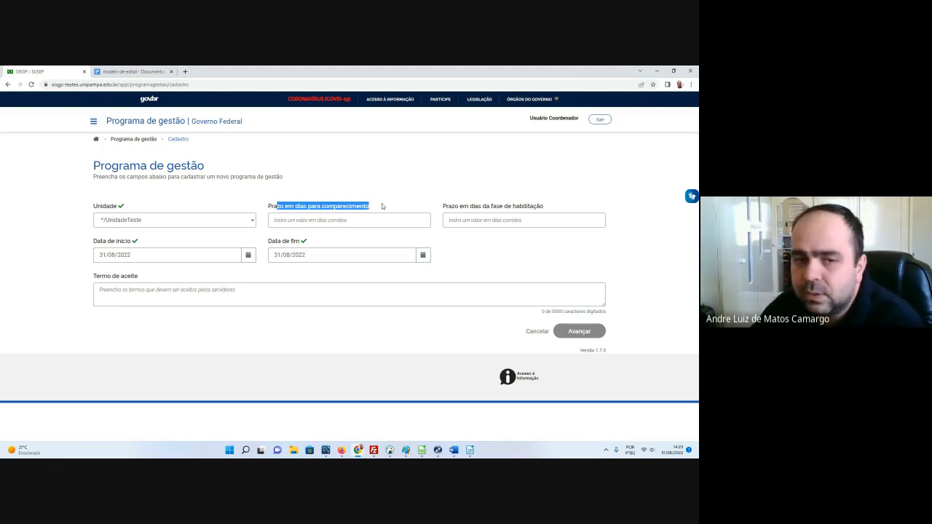
pyautogui.click(358, 222)
pyautogui.write('3')
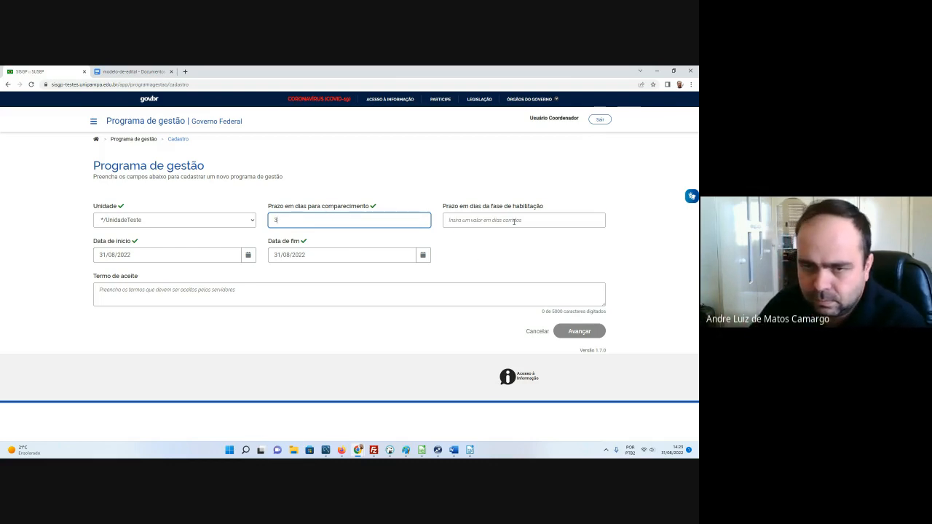
pyautogui.click(514, 221)
pyautogui.write('2')
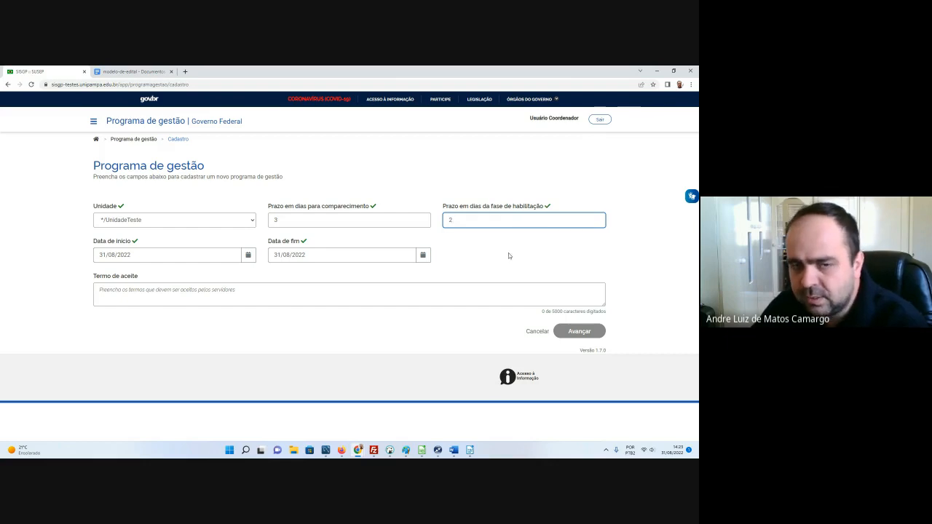
pyautogui.click(509, 254)
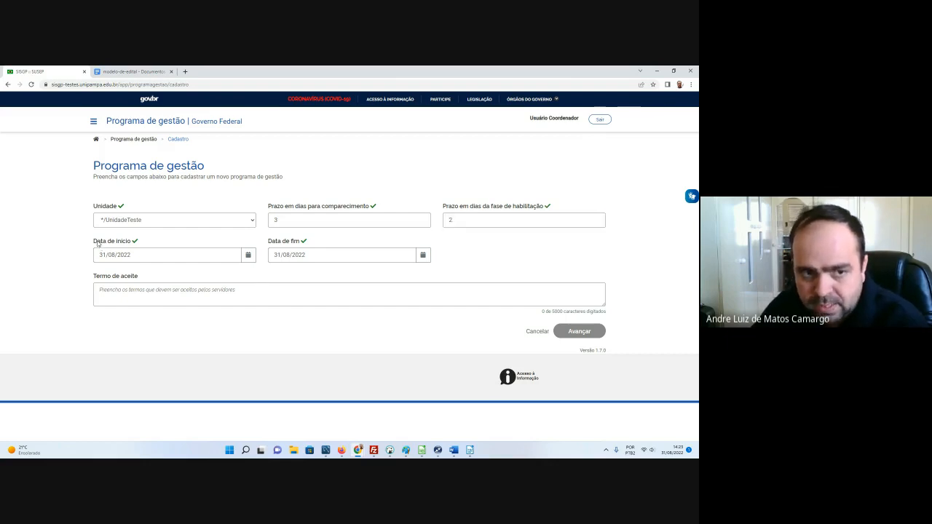
# Step: Set the program's Data de início to 30/08/2022 and its Data de fim to 31/08/2023
pyautogui.moveTo(97, 242); pyautogui.dragTo(134, 243)
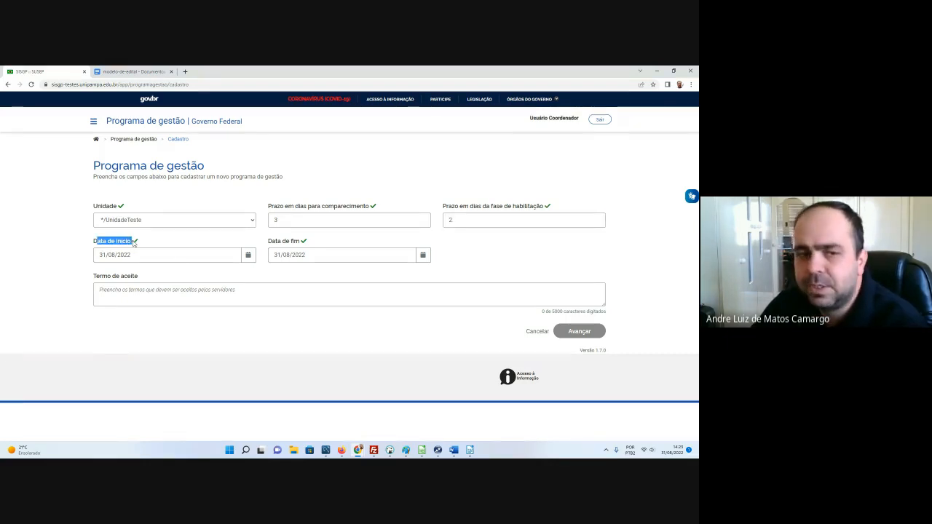
pyautogui.click(248, 255)
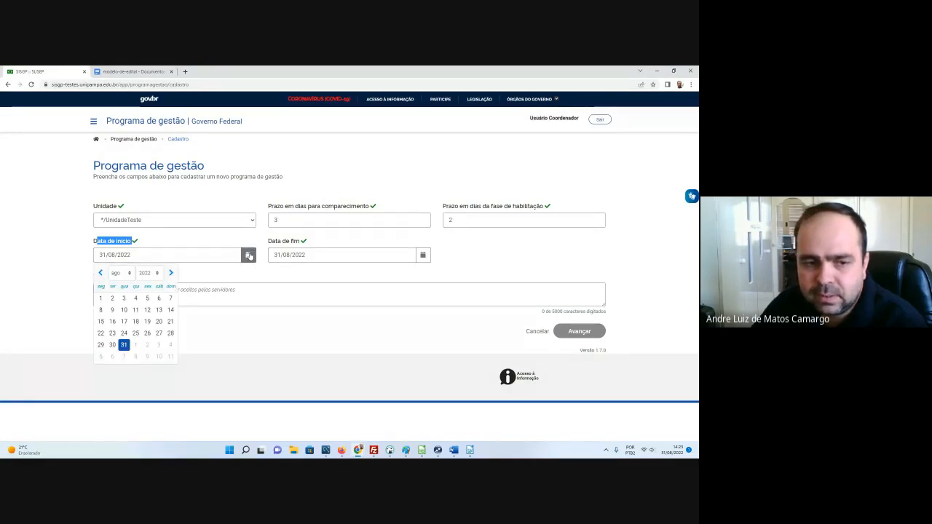
pyautogui.click(112, 345)
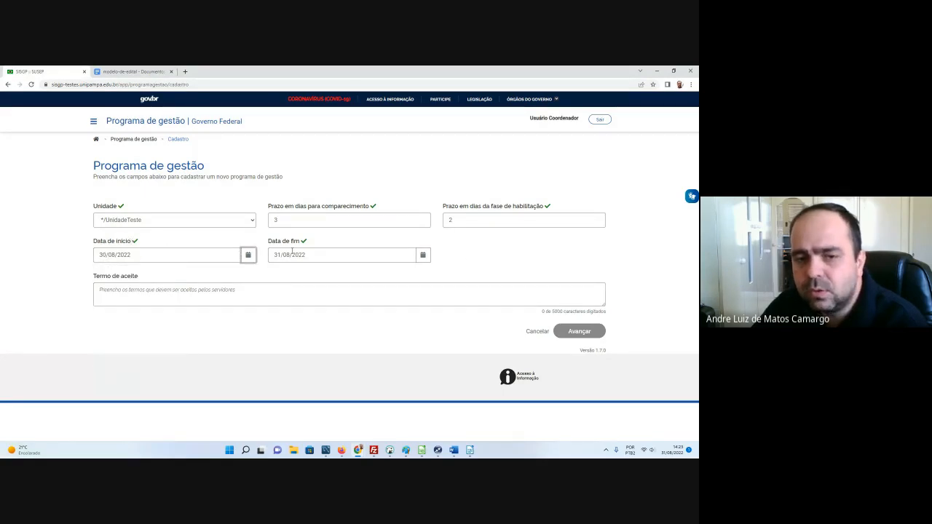
pyautogui.click(348, 260)
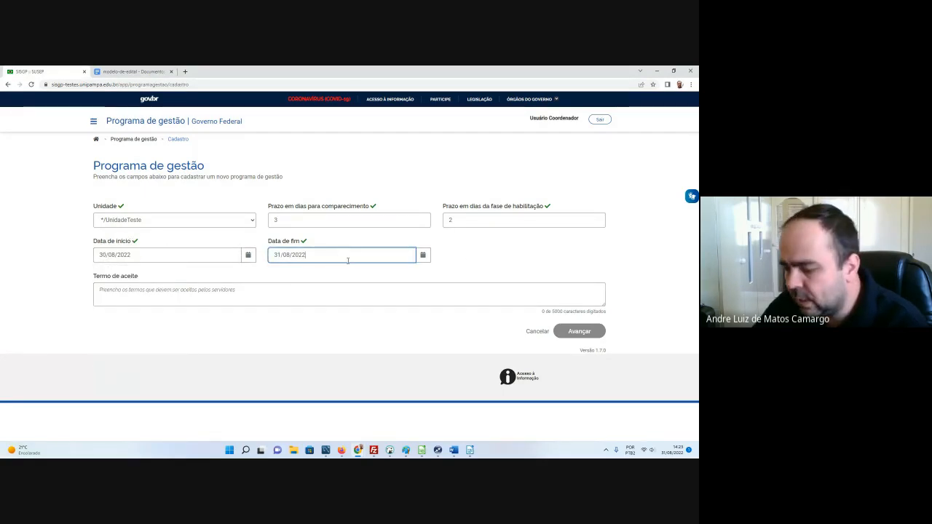
pyautogui.write('3')
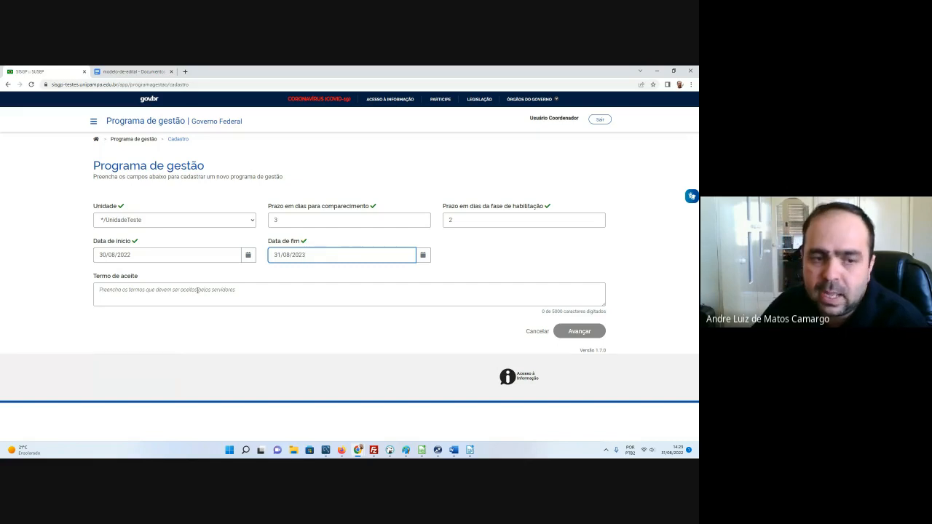
# Step: Fill in the Termo de aceite with "Aceite do texto padrão" and try to advance the registration
pyautogui.moveTo(100, 278); pyautogui.dragTo(153, 282)
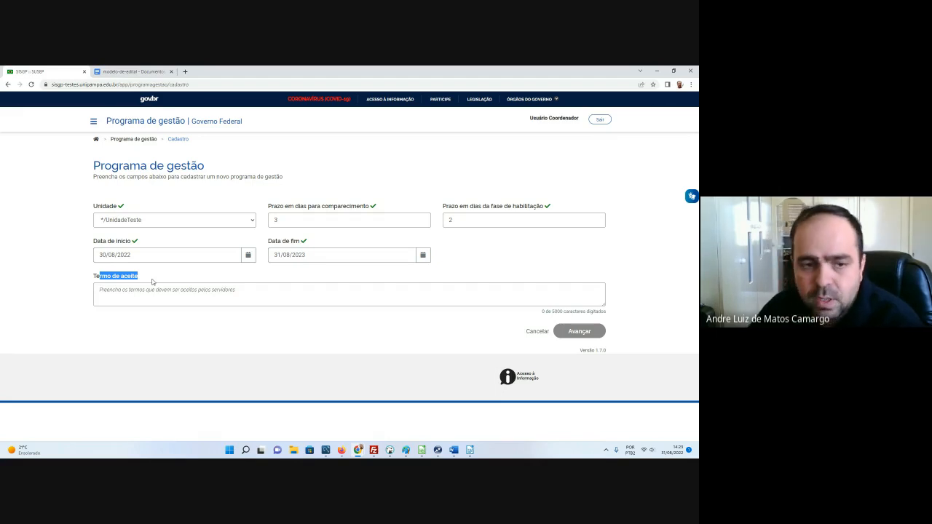
pyautogui.click(160, 291)
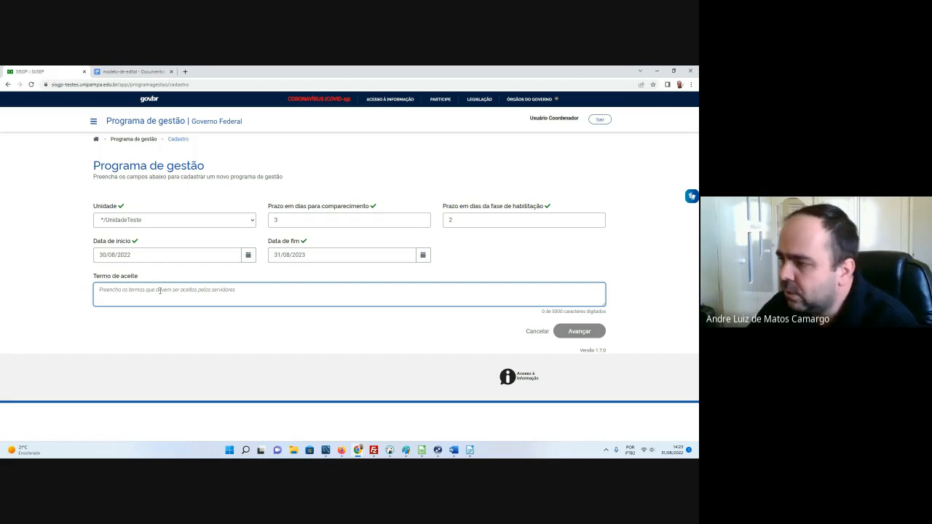
pyautogui.write('Avd')
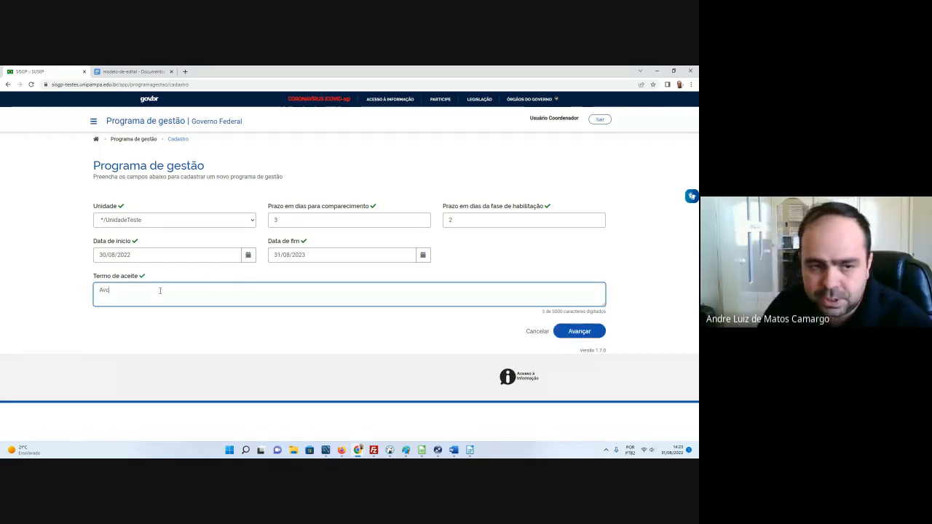
pyautogui.press('BackSpace')
pyautogui.press('BackSpace')
pyautogui.write('ceite do text')
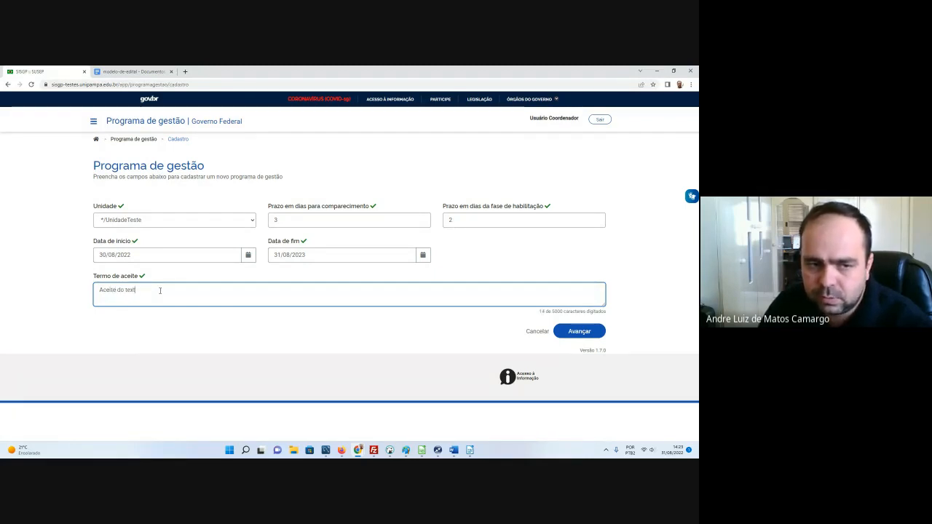
pyautogui.write('o padrão')
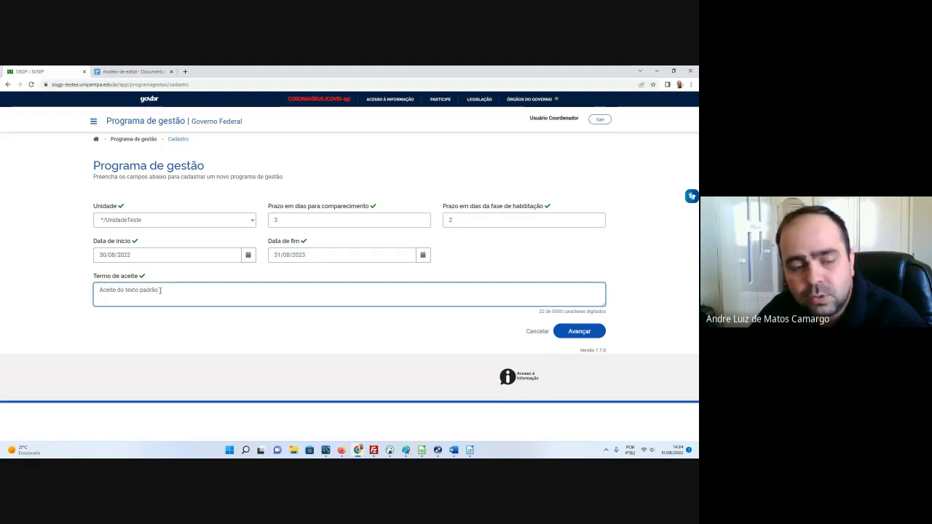
pyautogui.click(579, 332)
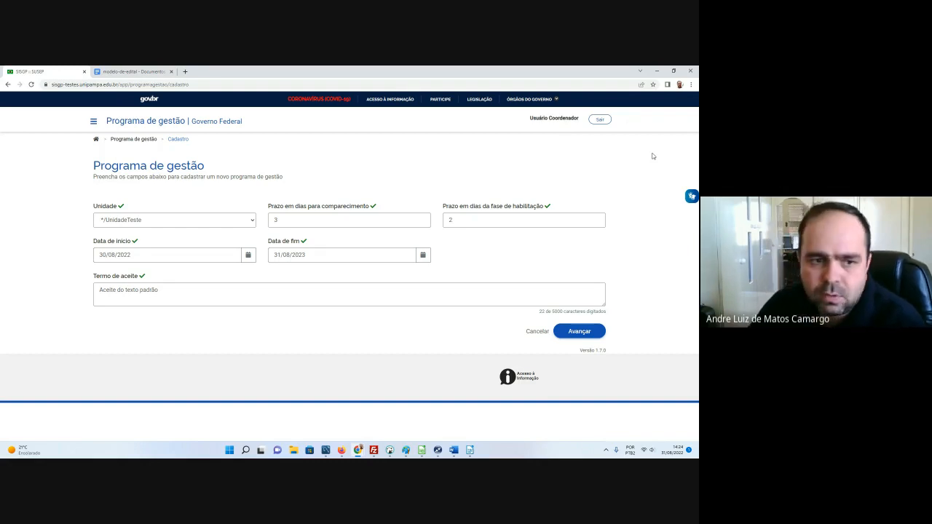
# Step: Set the Data de início to 31/08/2022 and advance to register the management program
pyautogui.click(247, 255)
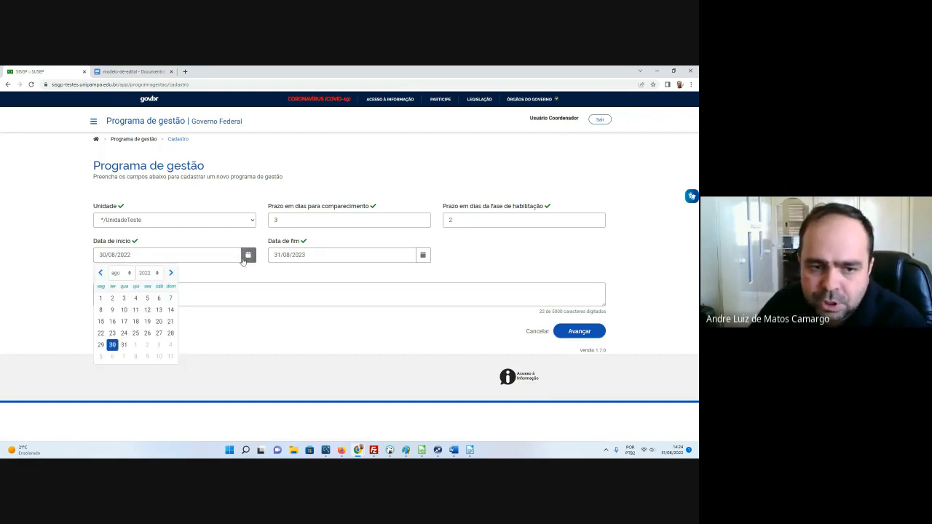
pyautogui.click(124, 345)
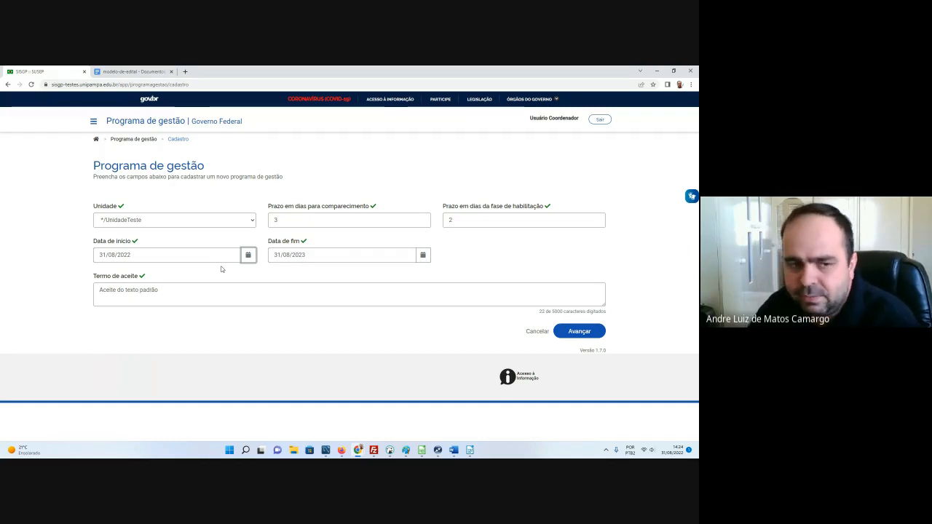
pyautogui.click(131, 254)
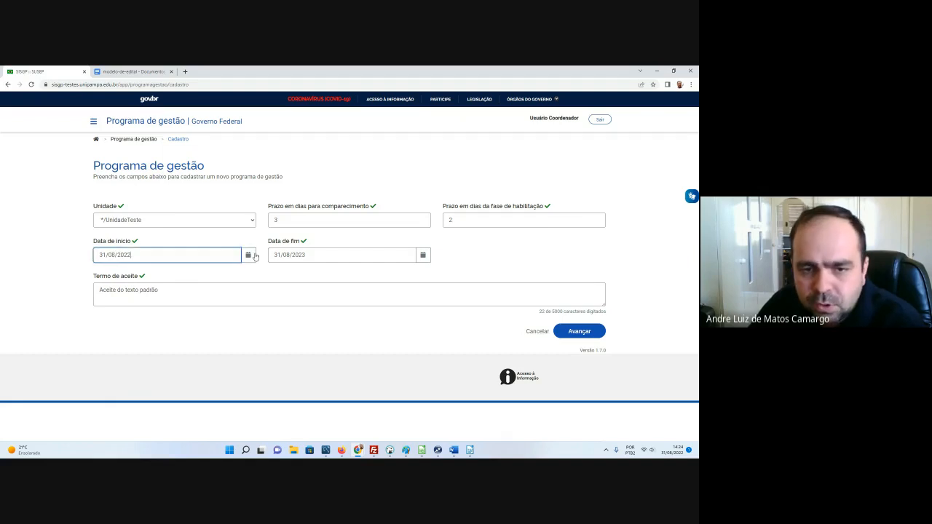
pyautogui.click(313, 254)
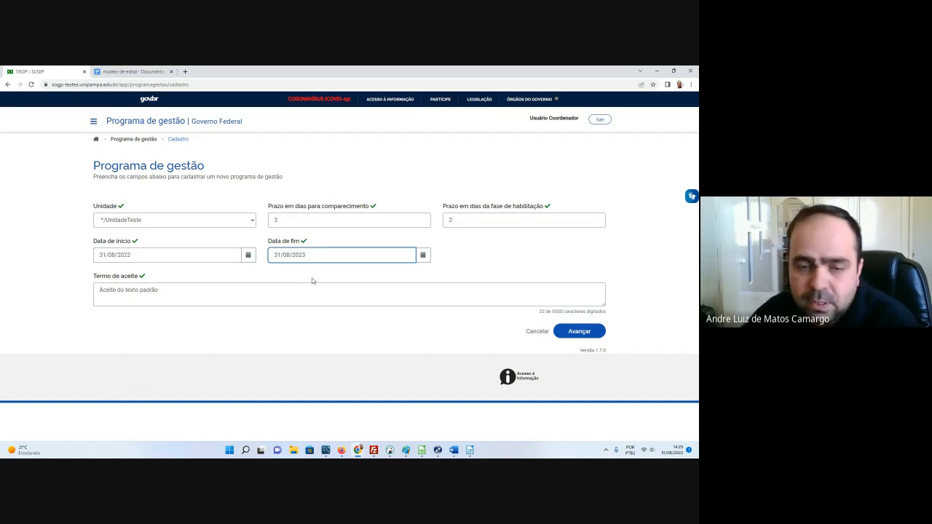
pyautogui.moveTo(121, 166); pyautogui.dragTo(211, 167)
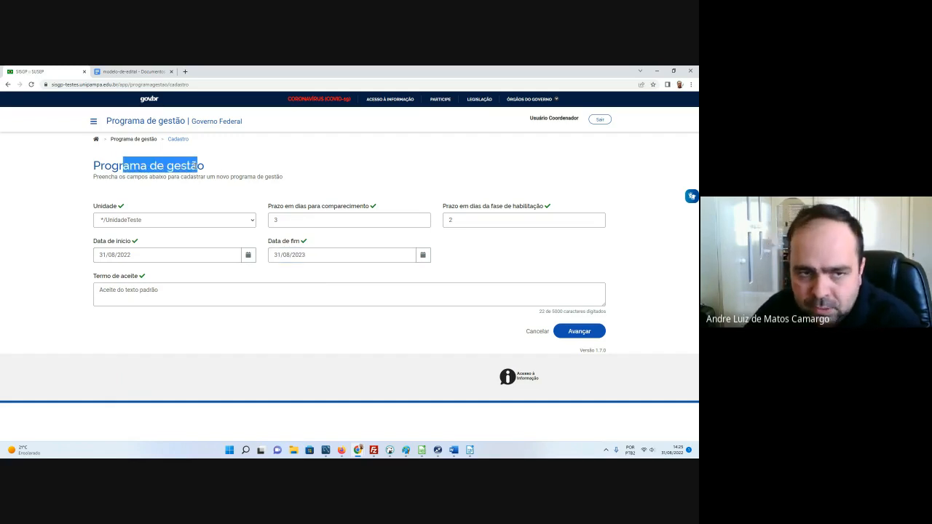
pyautogui.click(225, 169)
pyautogui.click(580, 333)
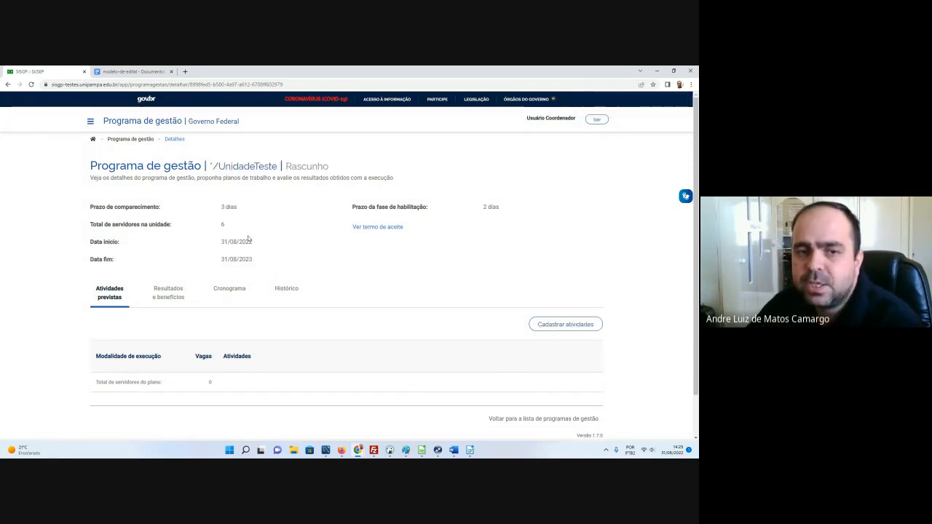
# Step: Review the UnidadeTeste draft's staff total, acceptance term, qualification deadline and start and end dates
pyautogui.moveTo(220, 226); pyautogui.dragTo(237, 228)
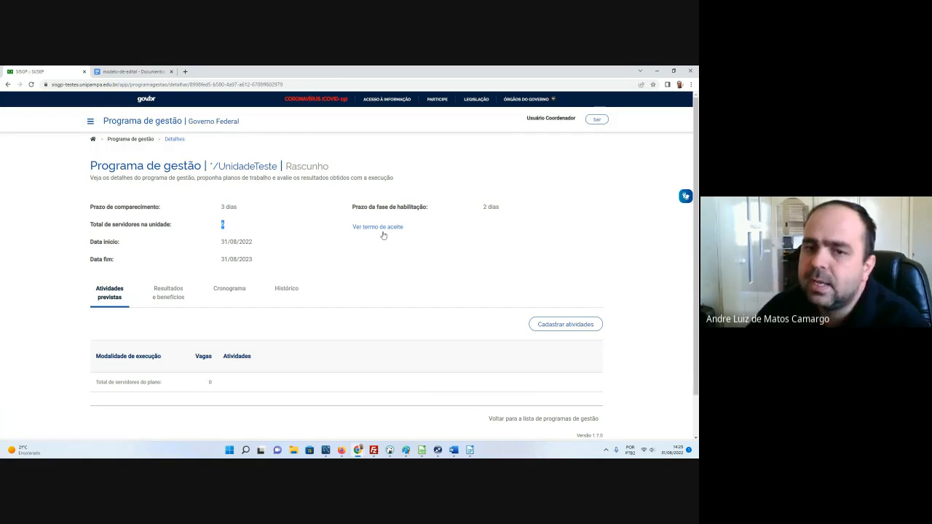
pyautogui.click(380, 228)
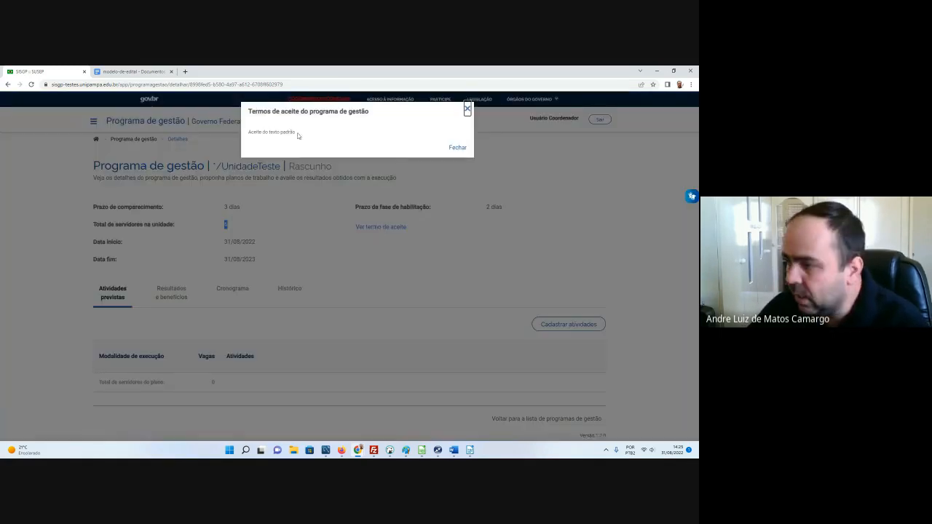
pyautogui.moveTo(261, 132); pyautogui.dragTo(312, 137)
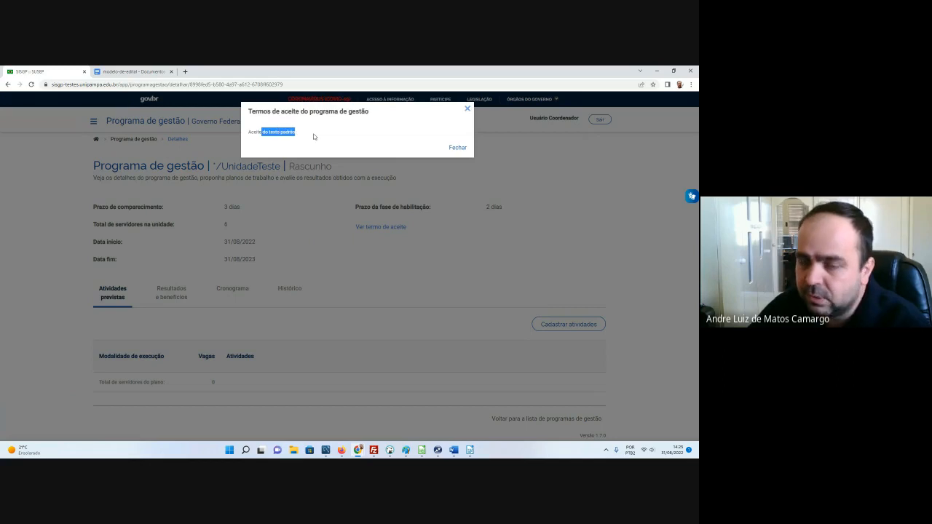
pyautogui.click(468, 110)
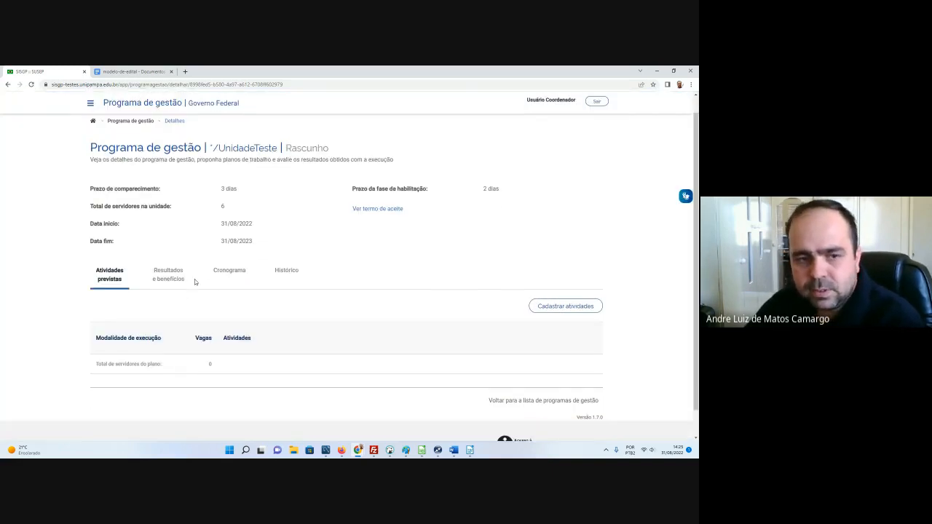
pyautogui.scroll(-1, 194, 279)
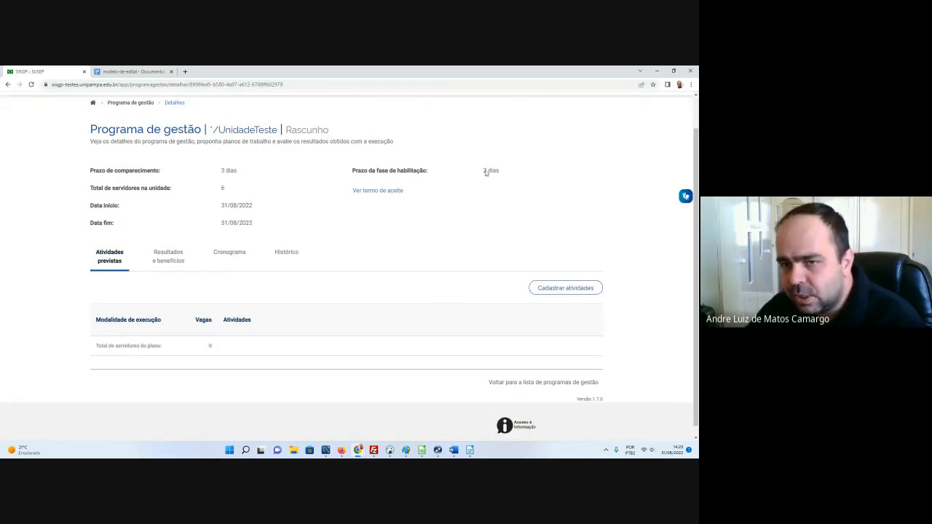
pyautogui.moveTo(483, 170); pyautogui.dragTo(510, 172)
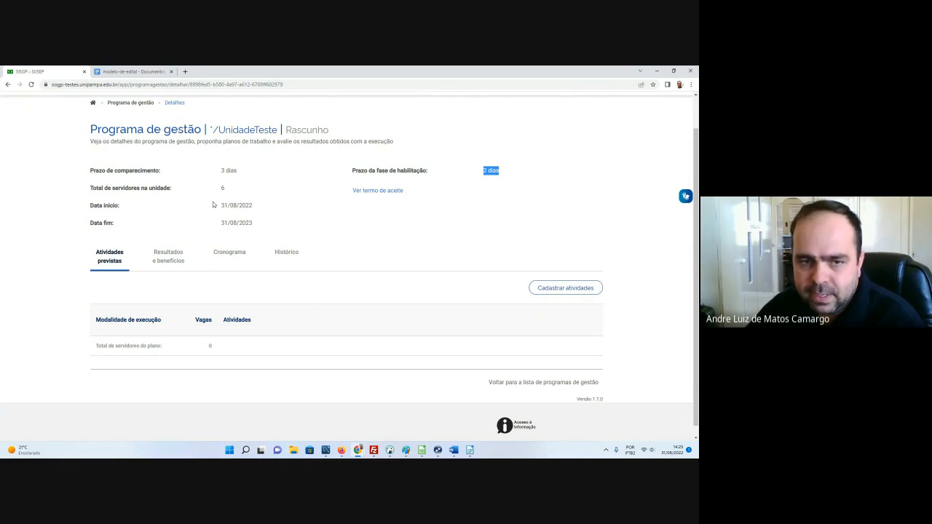
pyautogui.moveTo(215, 204); pyautogui.dragTo(256, 227)
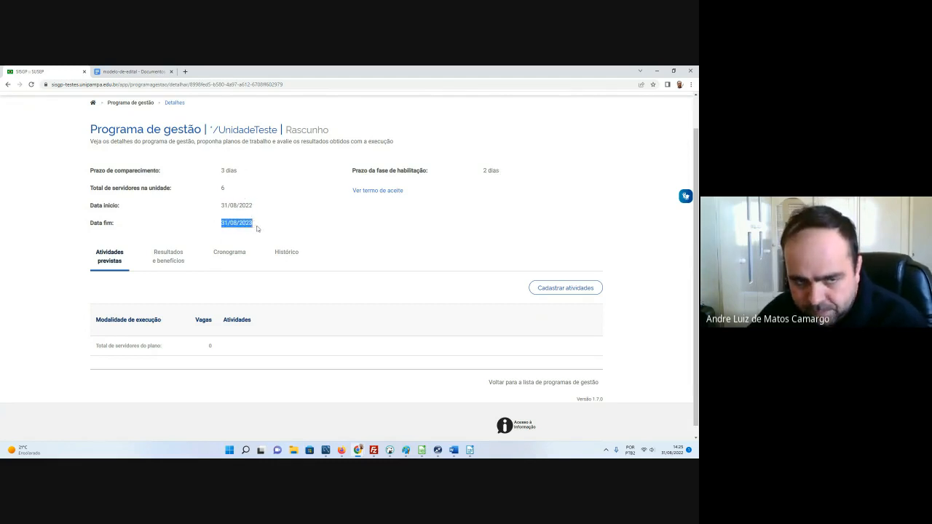
# Step: Start a new goal in the program's Resultados e benefícios with Meta "Realize a atividade x"
pyautogui.click(173, 259)
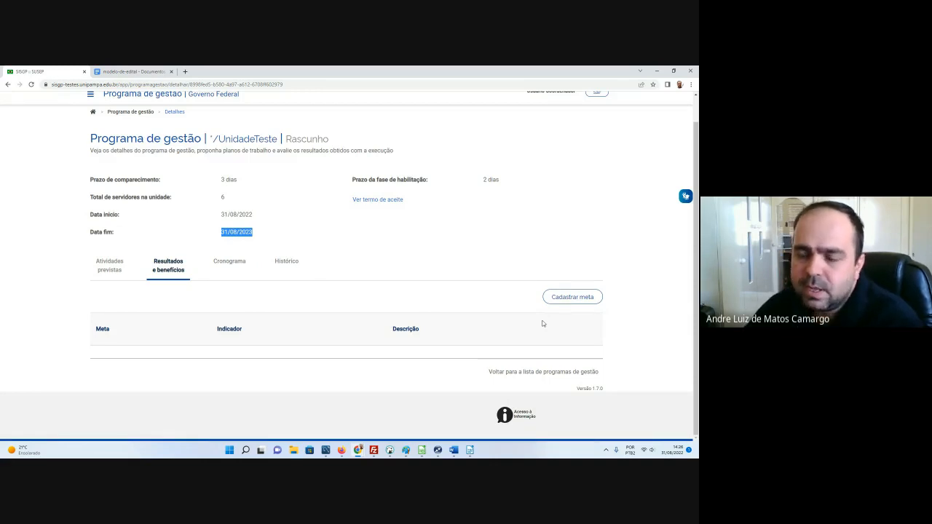
pyautogui.click(593, 306)
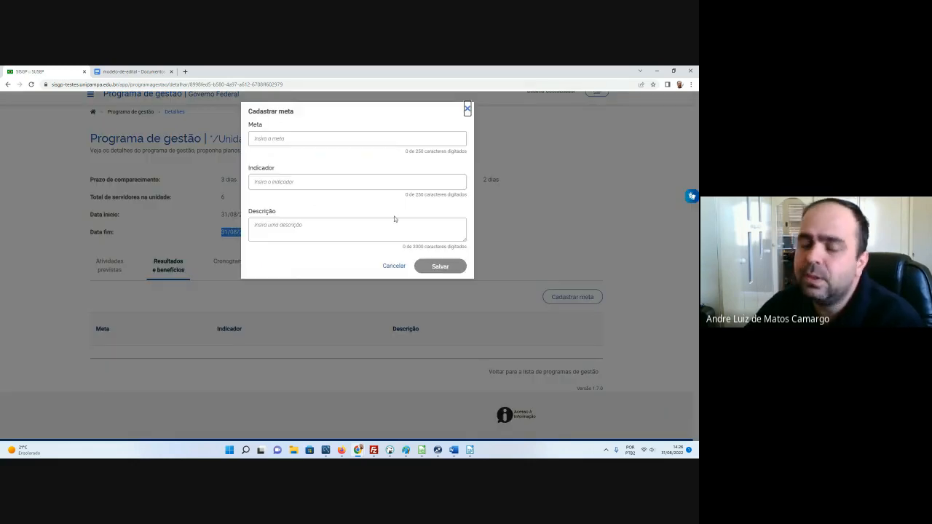
pyautogui.click(287, 138)
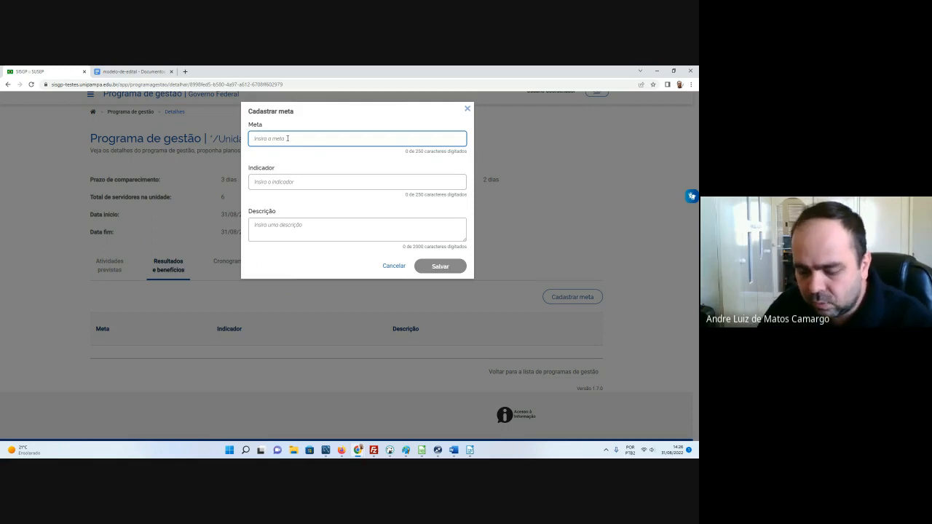
pyautogui.write('Reali')
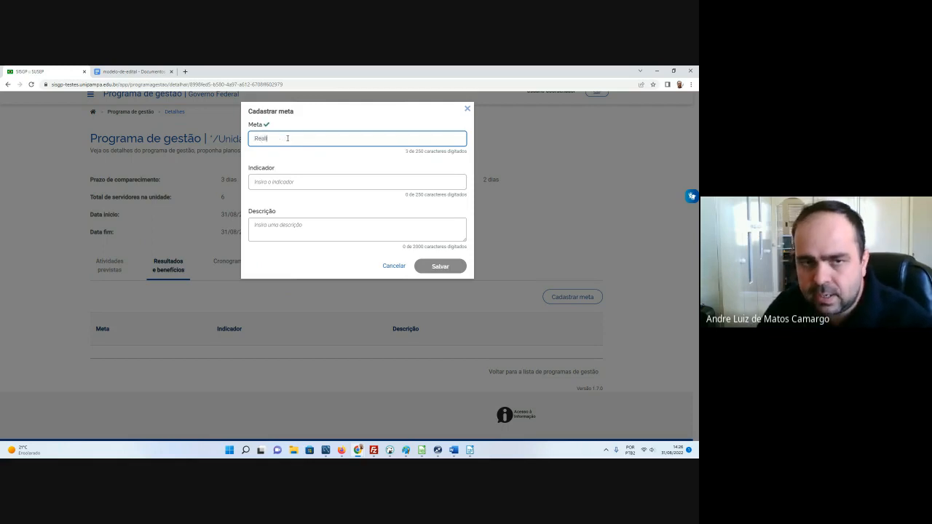
pyautogui.write('ze a atividad')
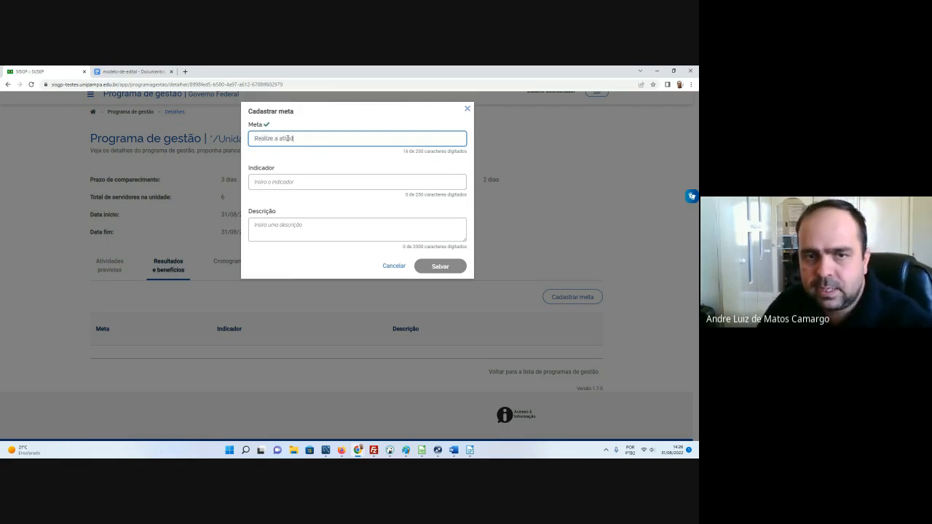
pyautogui.write('e x')
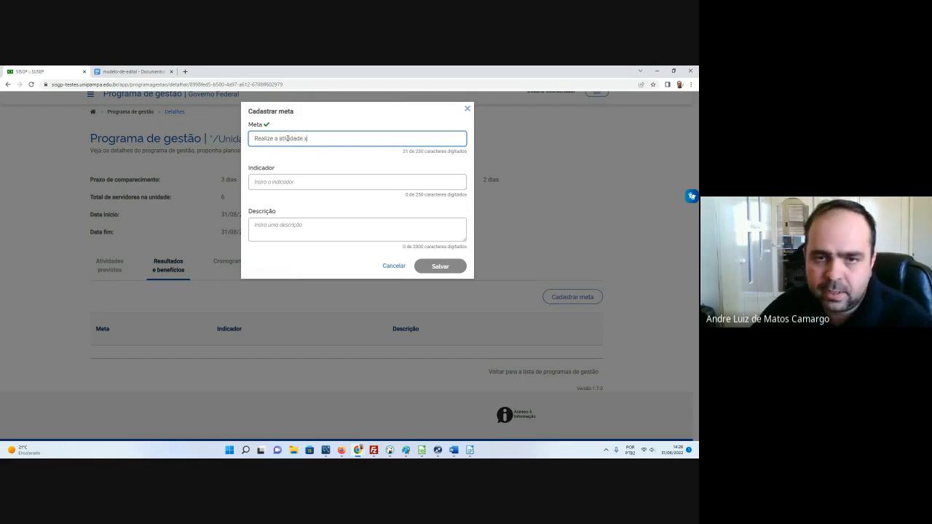
# Step: Set the goal's Indicador to "entrega em relatórios" and its Descrição to "Descrição", and save the goal
pyautogui.click(304, 183)
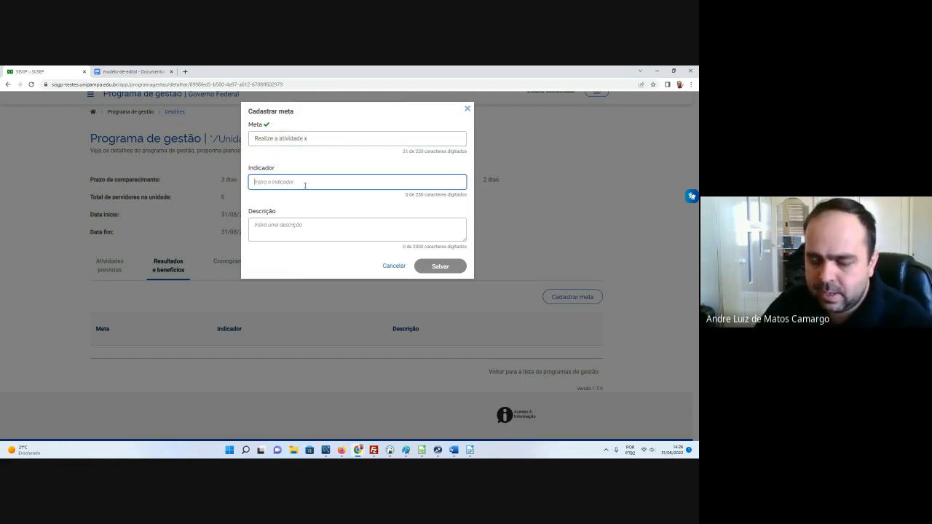
pyautogui.write('anirega em ')
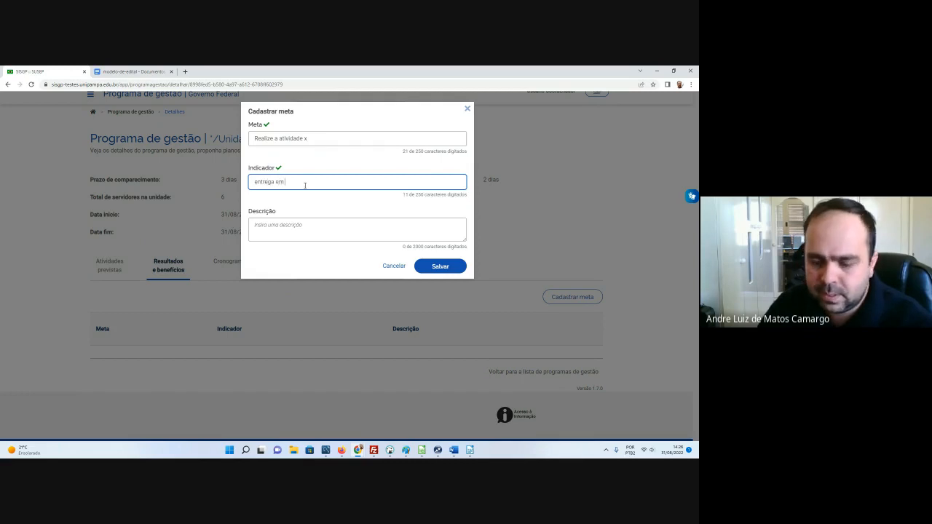
pyautogui.write('rela')
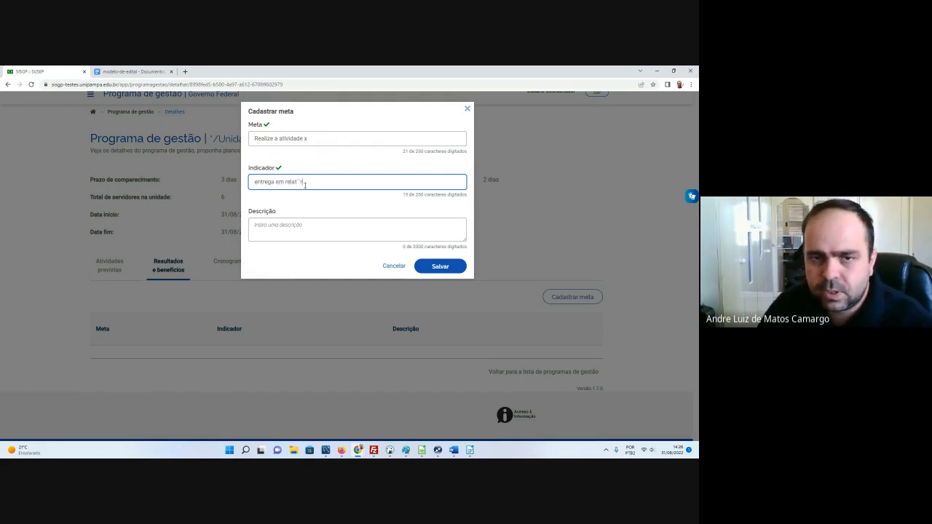
pyautogui.write('tórios')
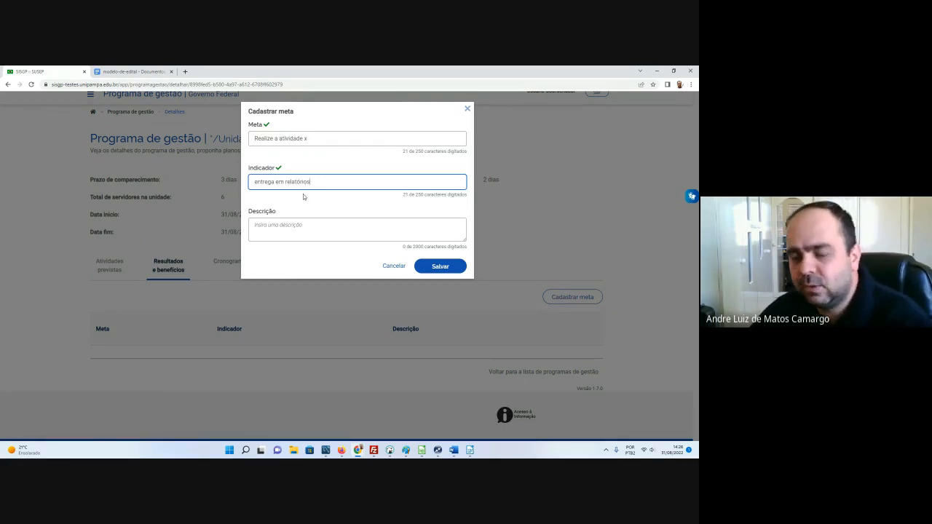
pyautogui.click(285, 230)
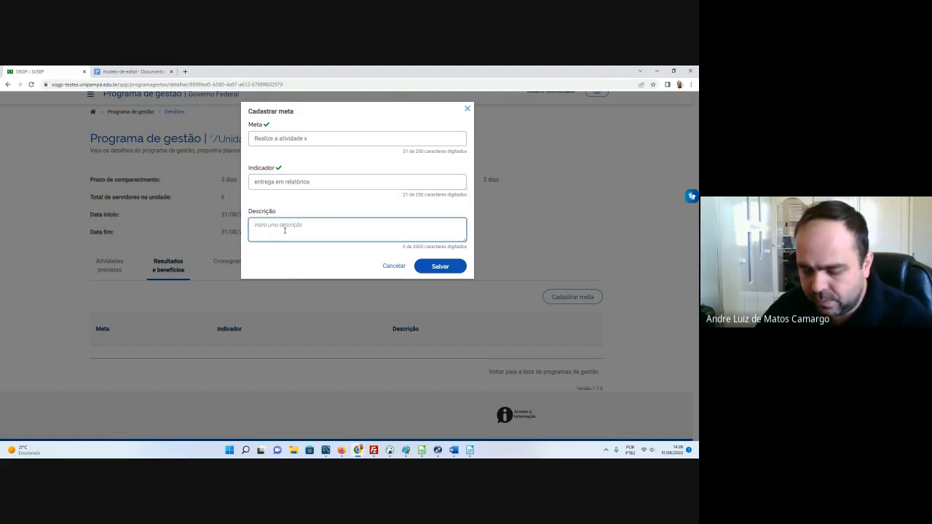
pyautogui.write('Descrição')
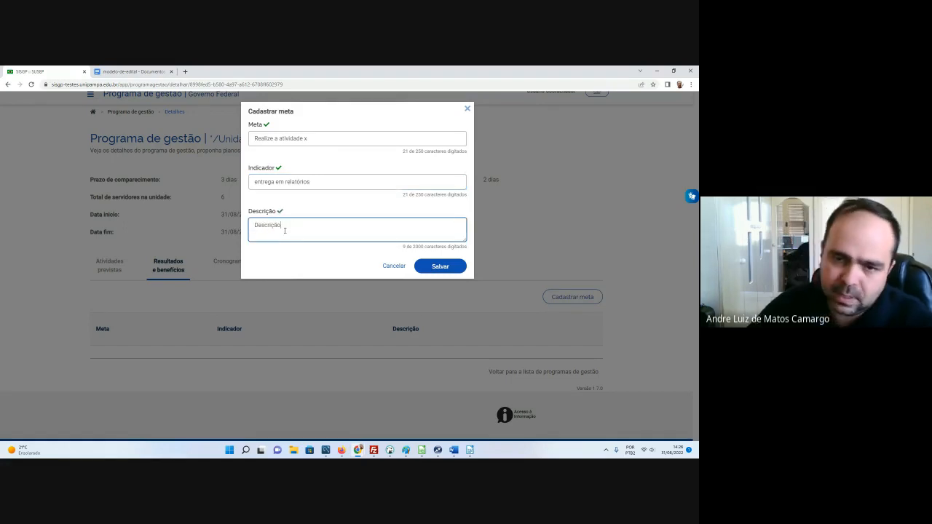
pyautogui.click(450, 268)
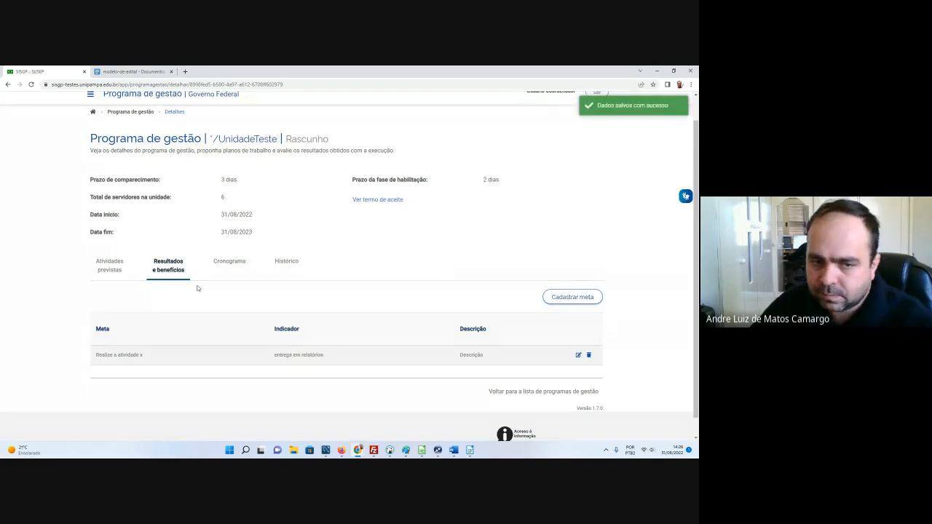
# Step: Start a new Cronograma entry for the program with the date 05/09/2022
pyautogui.click(233, 265)
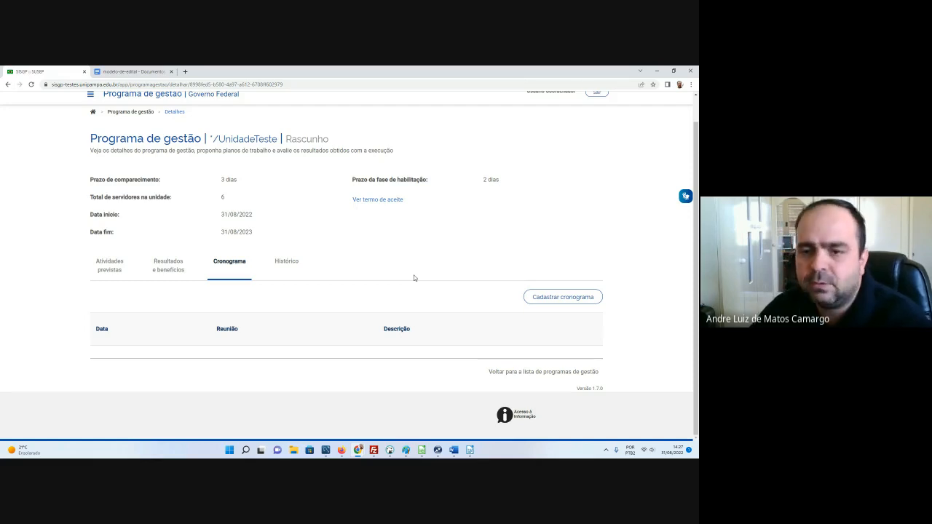
pyautogui.click(551, 297)
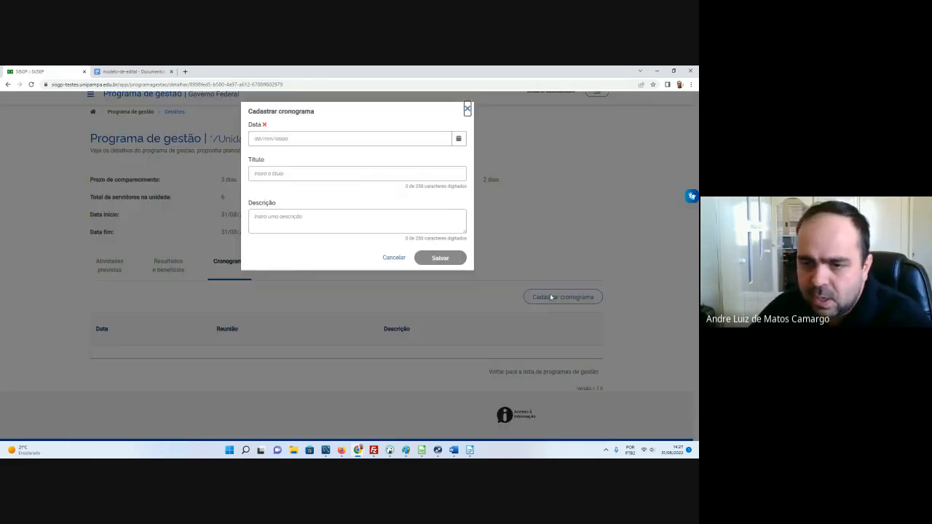
pyautogui.click(308, 138)
pyautogui.click(458, 138)
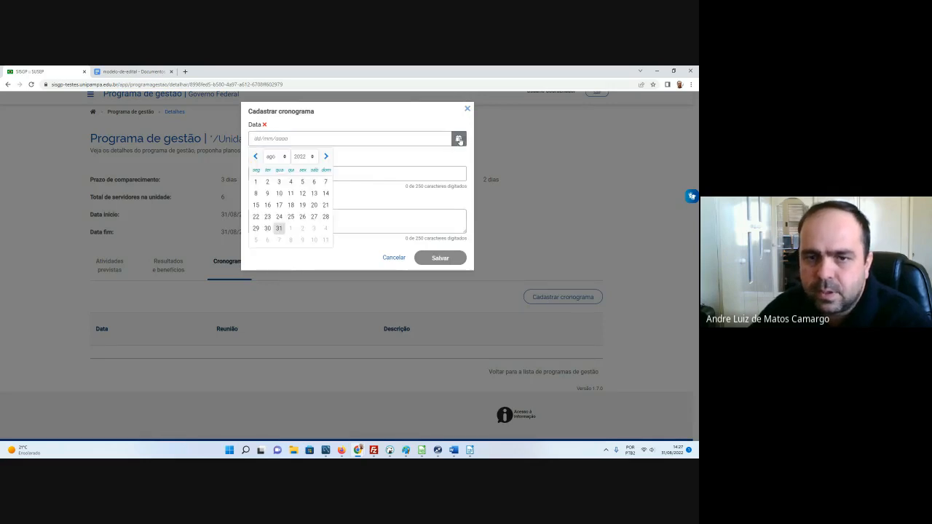
pyautogui.click(258, 241)
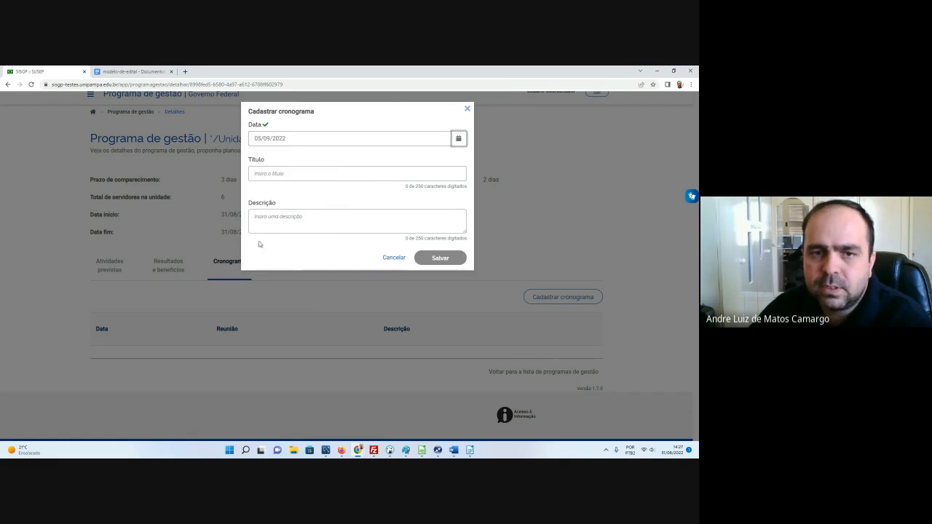
# Step: Title the schedule entry "Reunião", describe it as "10:00 horas", and save it
pyautogui.click(267, 174)
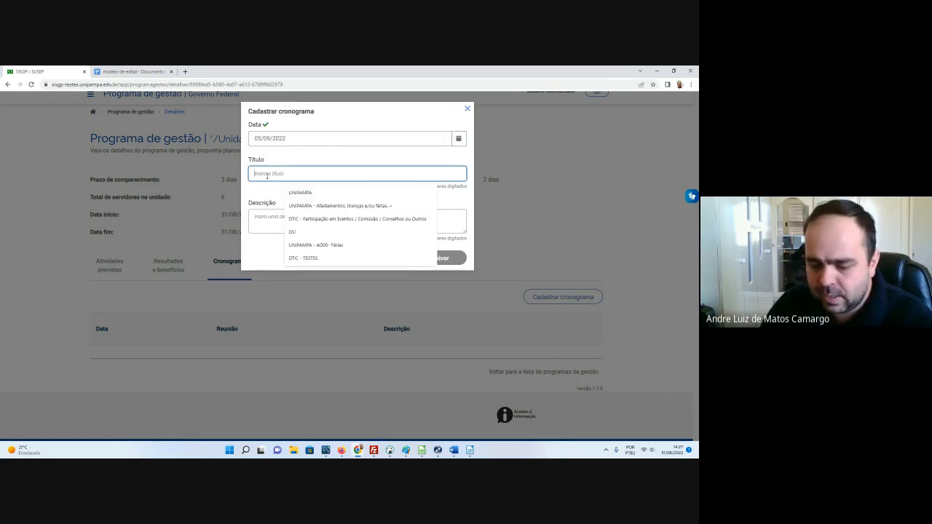
pyautogui.write('Reunião')
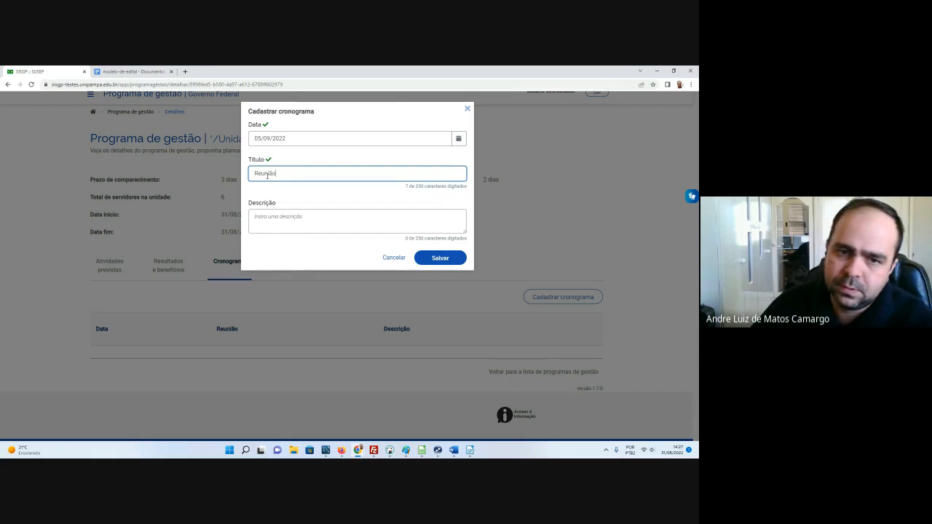
pyautogui.click(283, 217)
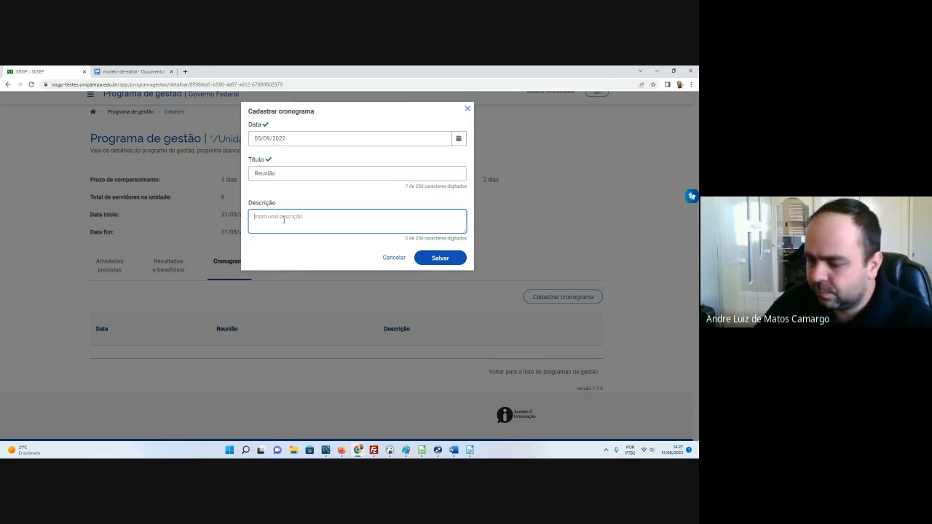
pyautogui.write('10:00')
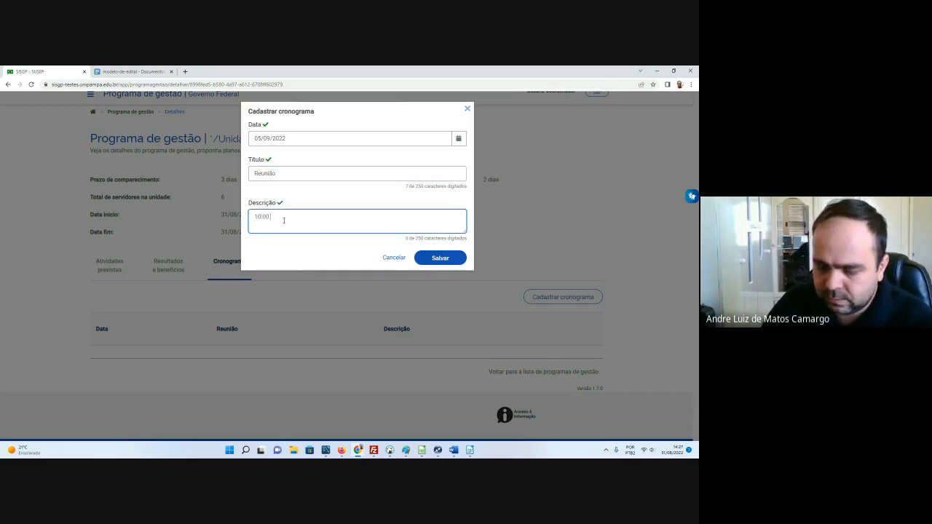
pyautogui.write(' horas')
pyautogui.click(441, 258)
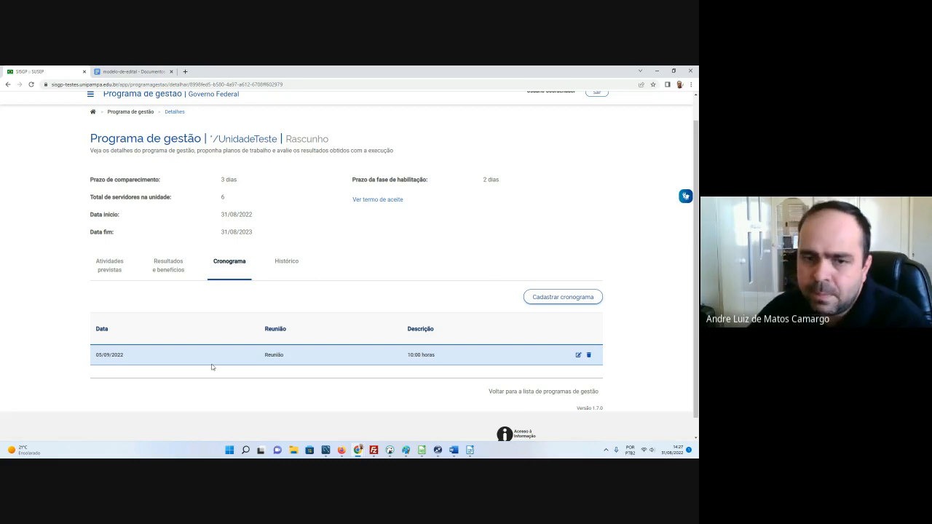
# Step: Review the program's Histórico for its situation and who was responsible for the change
pyautogui.click(290, 268)
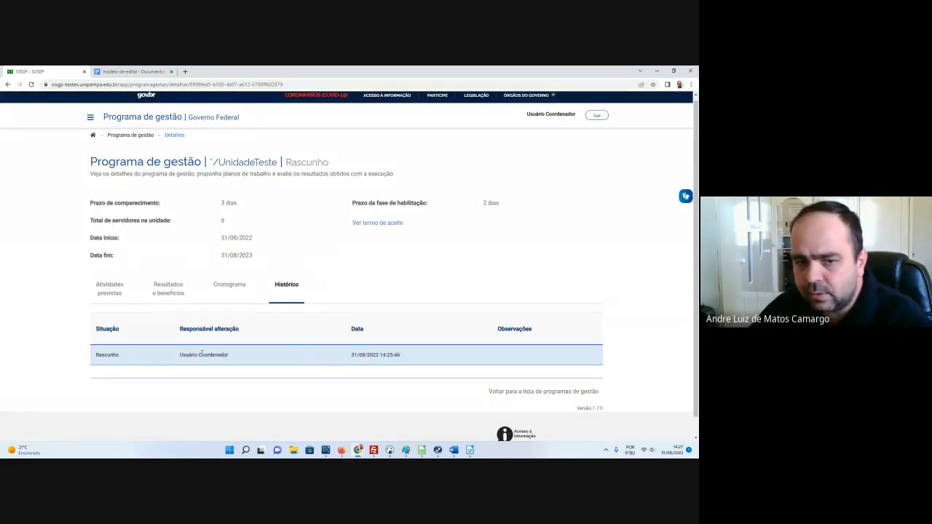
pyautogui.doubleClick(106, 357)
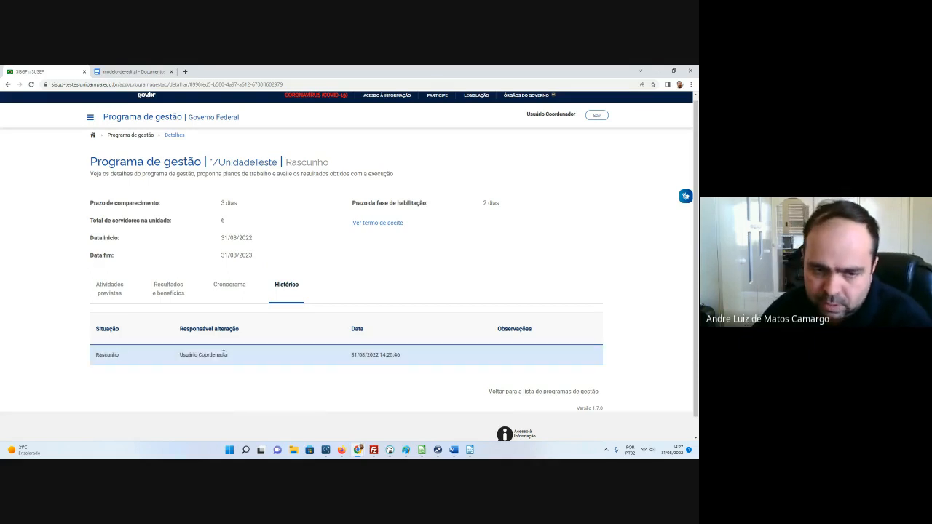
pyautogui.moveTo(230, 356); pyautogui.dragTo(179, 356)
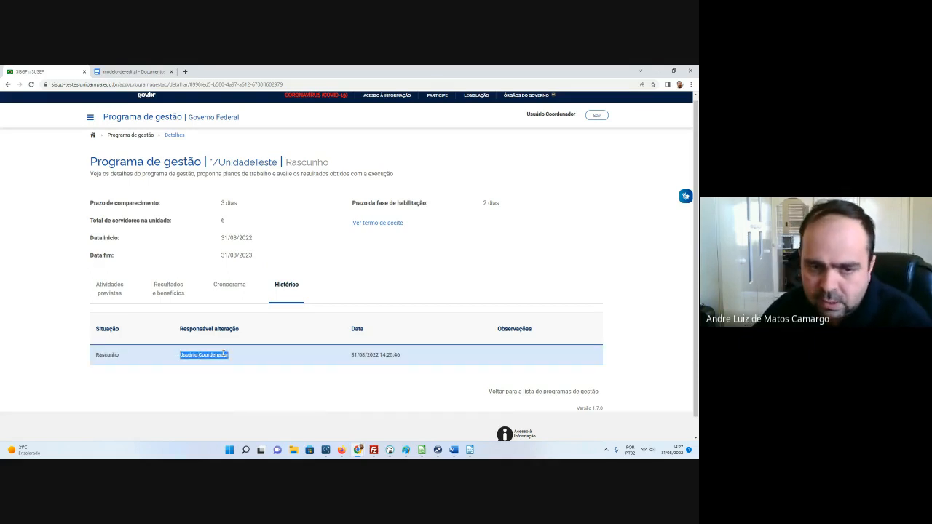
# Step: Start a new planned activity, look through its available tasks, and set the Modalidade de execução to Teletrabalho Integral
pyautogui.click(113, 288)
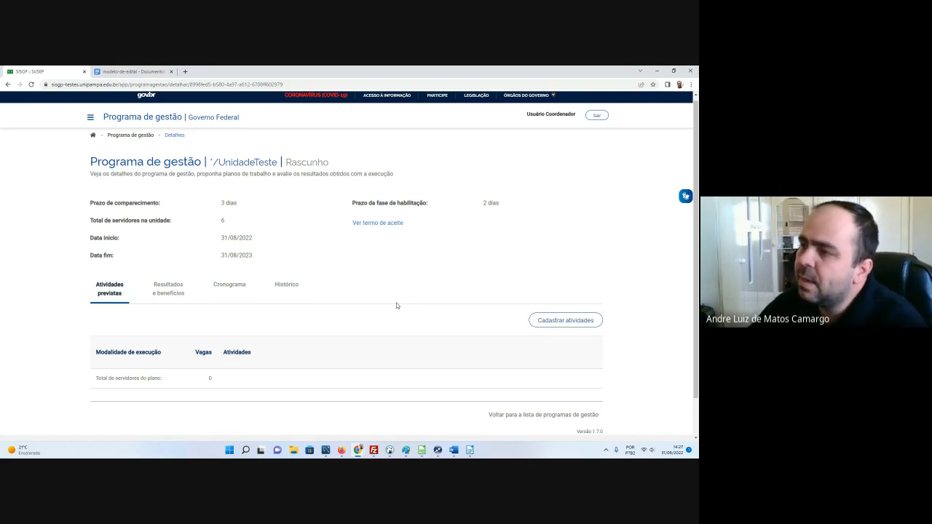
pyautogui.click(555, 324)
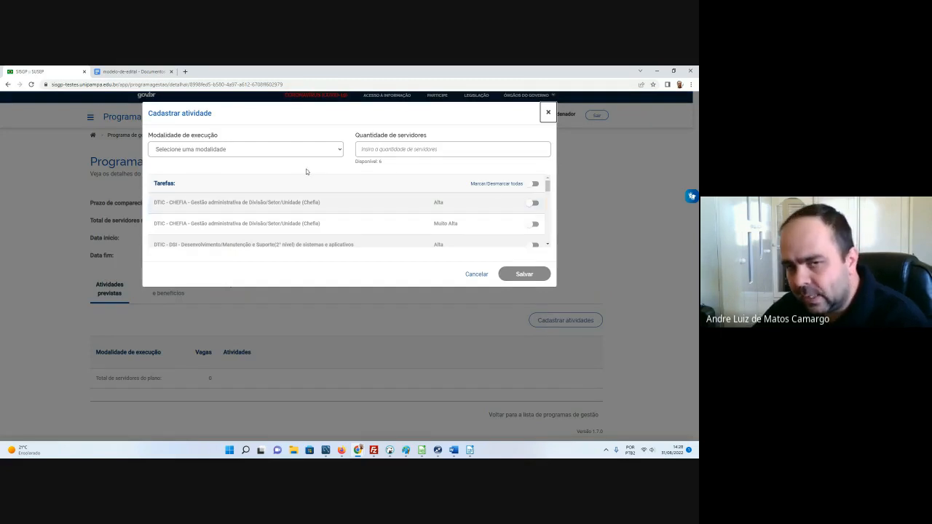
pyautogui.scroll(-5, 393, 205)
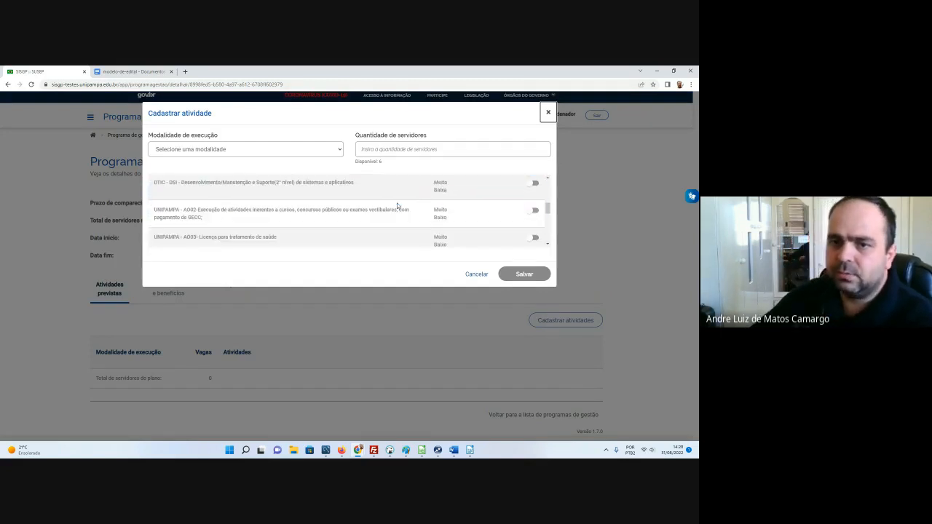
pyautogui.scroll(5, 391, 201)
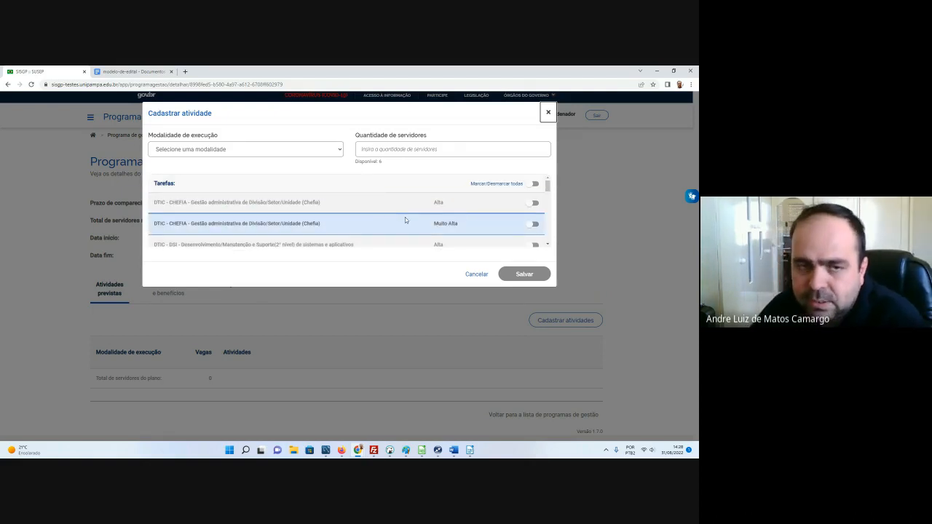
pyautogui.click(331, 149)
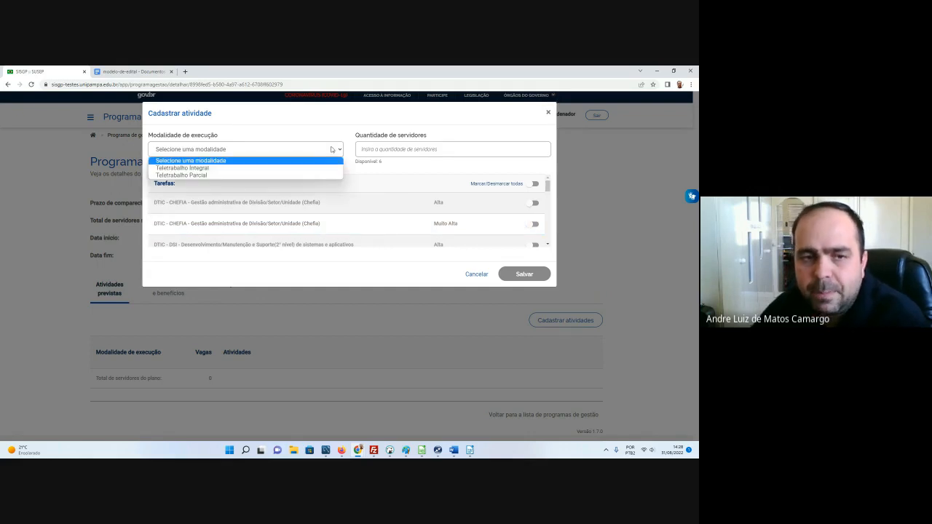
pyautogui.click(190, 169)
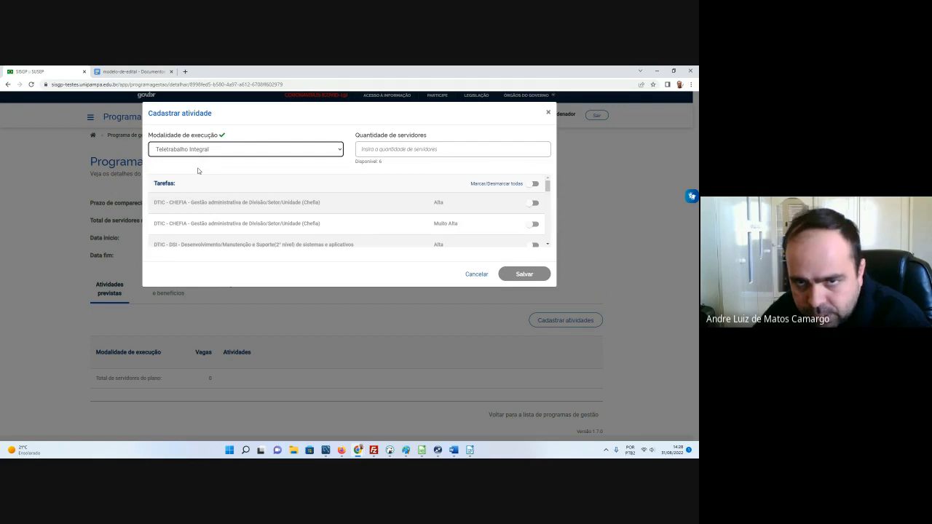
# Step: Set the activity's Quantidade de servidores to 4 and enable all of the listed tasks
pyautogui.click(539, 150)
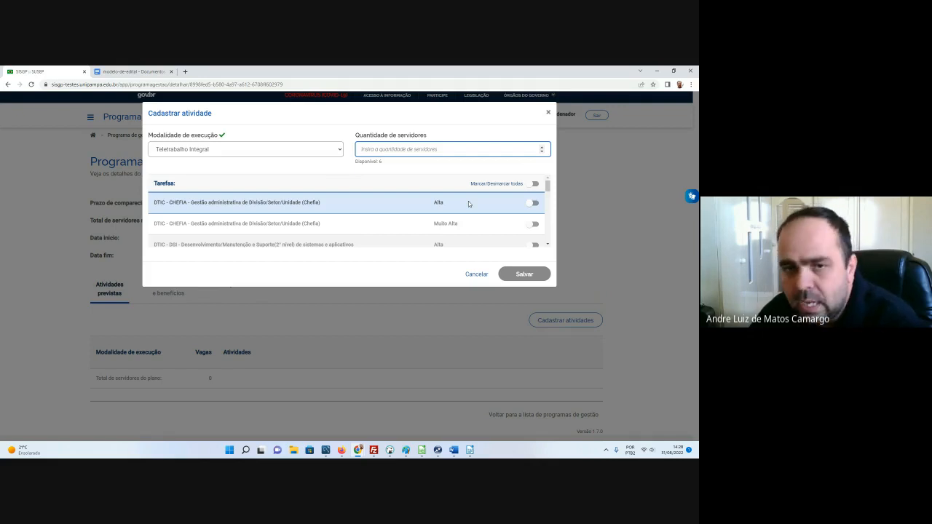
pyautogui.write('4')
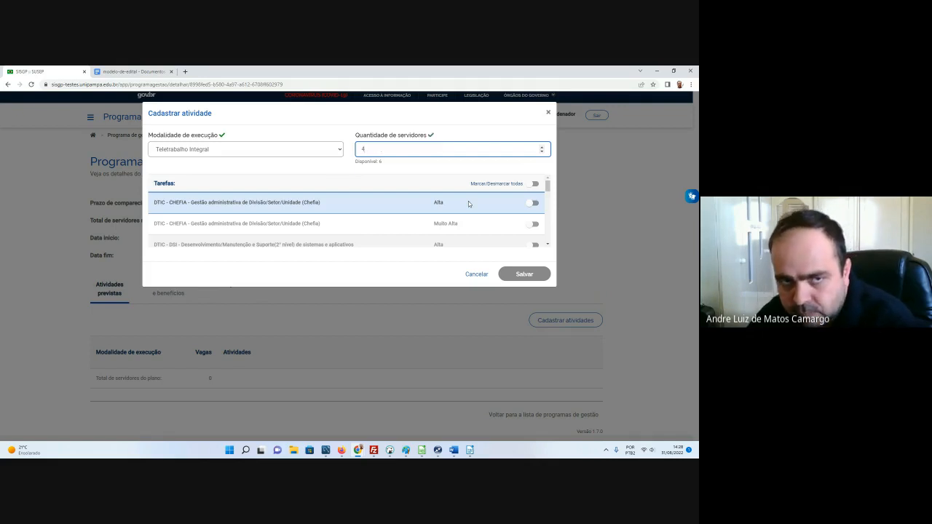
pyautogui.click(433, 268)
pyautogui.click(532, 184)
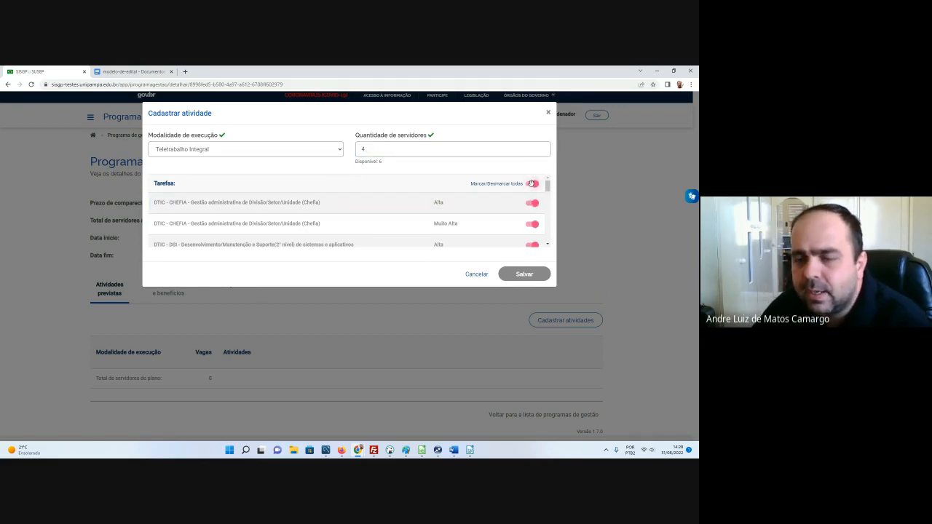
pyautogui.scroll(-5, 545, 191)
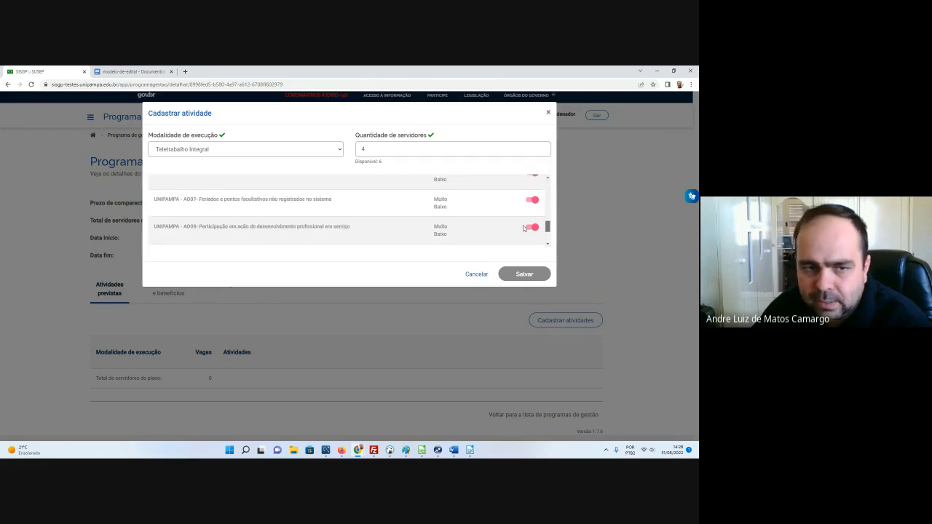
# Step: Reselect Teletrabalho Integral as the Modalidade de execução and save the planned activity
pyautogui.scroll(5, 523, 204)
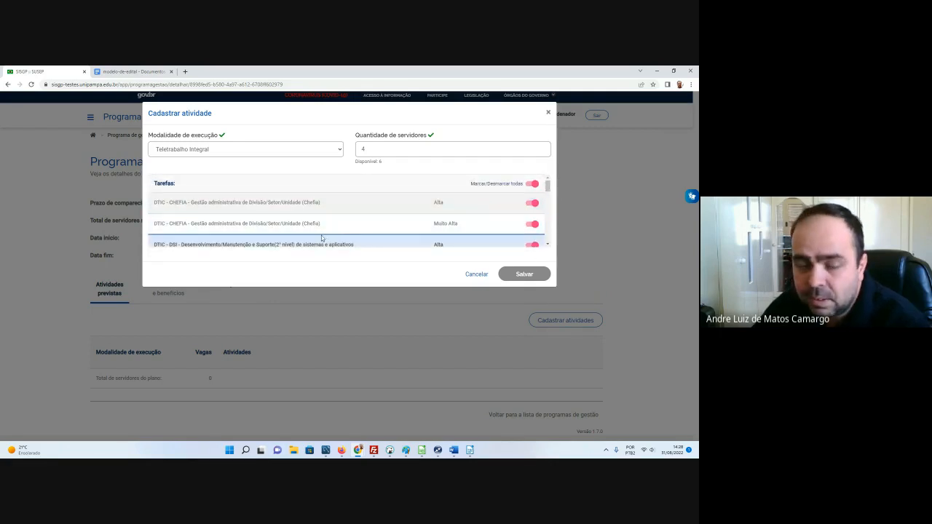
pyautogui.click(275, 151)
pyautogui.click(261, 175)
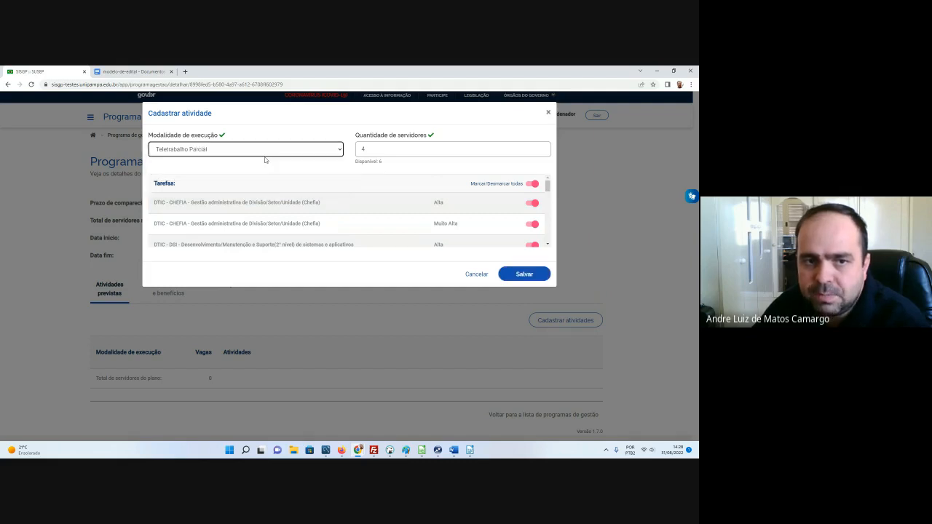
pyautogui.click(266, 153)
pyautogui.click(263, 169)
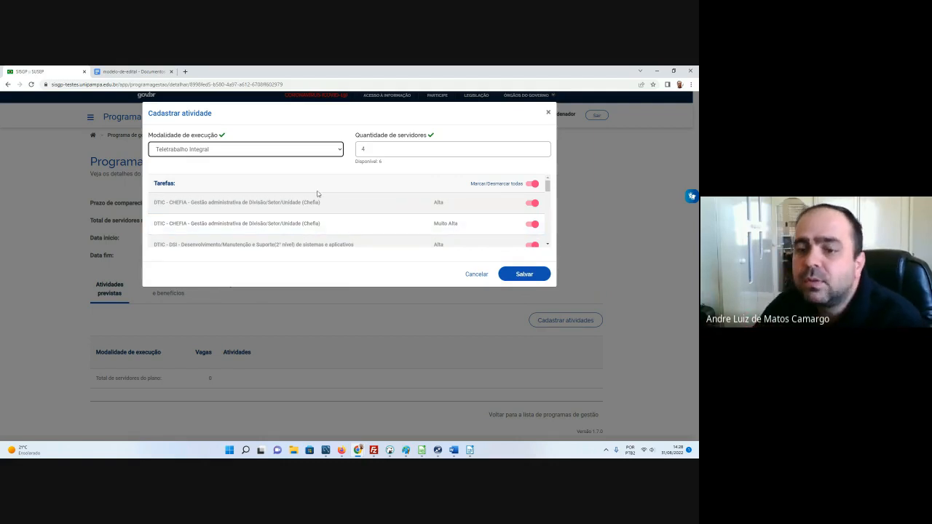
pyautogui.click(518, 273)
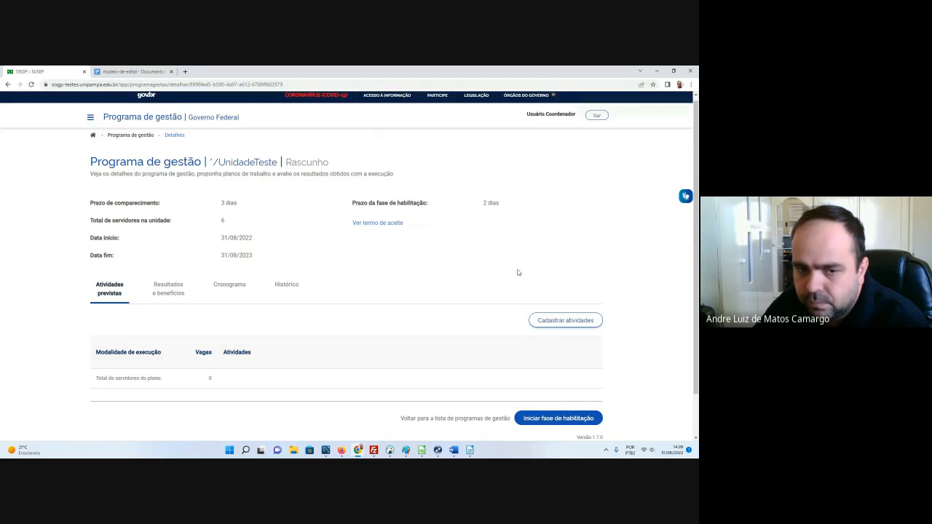
# Step: Review the tasks and vacancies listed for the saved Teletrabalho Integral activity
pyautogui.scroll(-2, 118, 243)
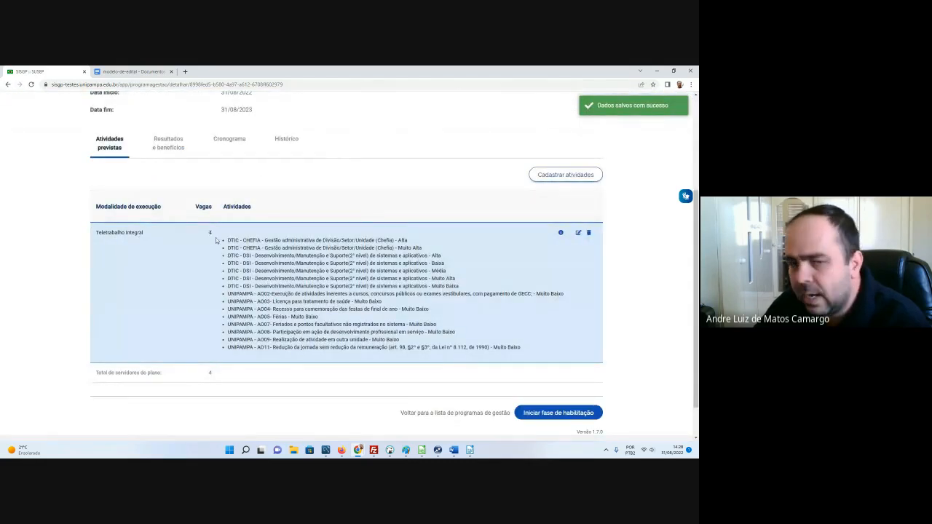
pyautogui.moveTo(224, 240); pyautogui.dragTo(436, 331)
pyautogui.click(530, 351)
pyautogui.click(464, 323)
pyautogui.moveTo(521, 348); pyautogui.dragTo(332, 238)
pyautogui.click(331, 256)
# Step: Start another planned activity with Teletrabalho Parcial as Modalidade de execução, set Quantidade de servidores to 2, and enable all tasks
pyautogui.scroll(1, 331, 256)
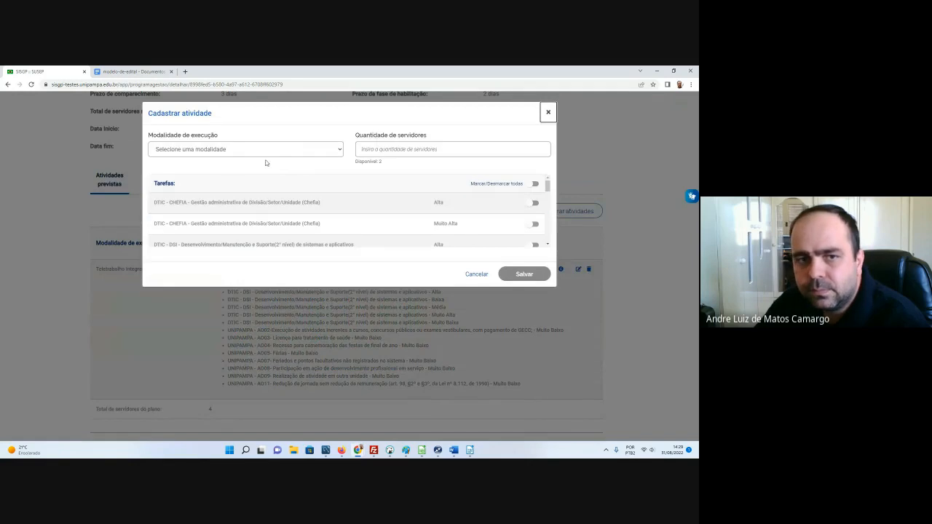
pyautogui.click(233, 153)
pyautogui.click(212, 177)
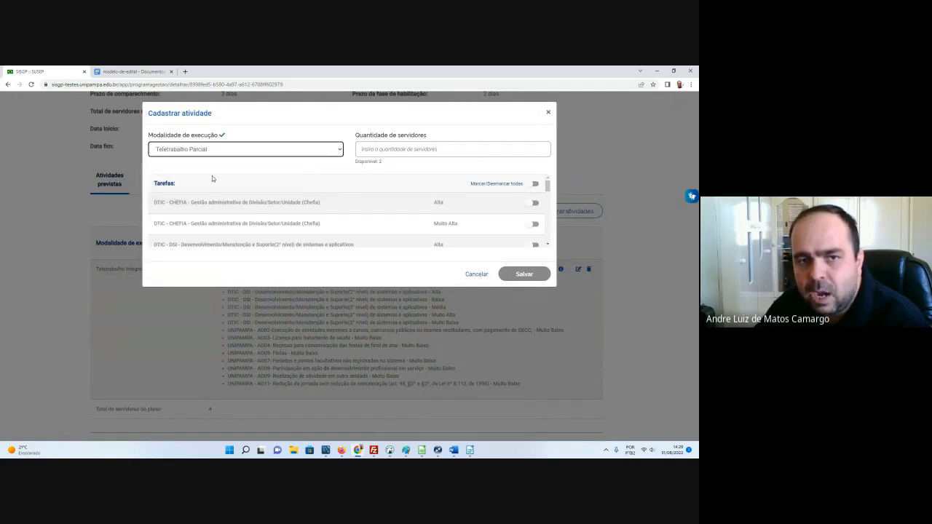
pyautogui.moveTo(355, 163); pyautogui.dragTo(392, 166)
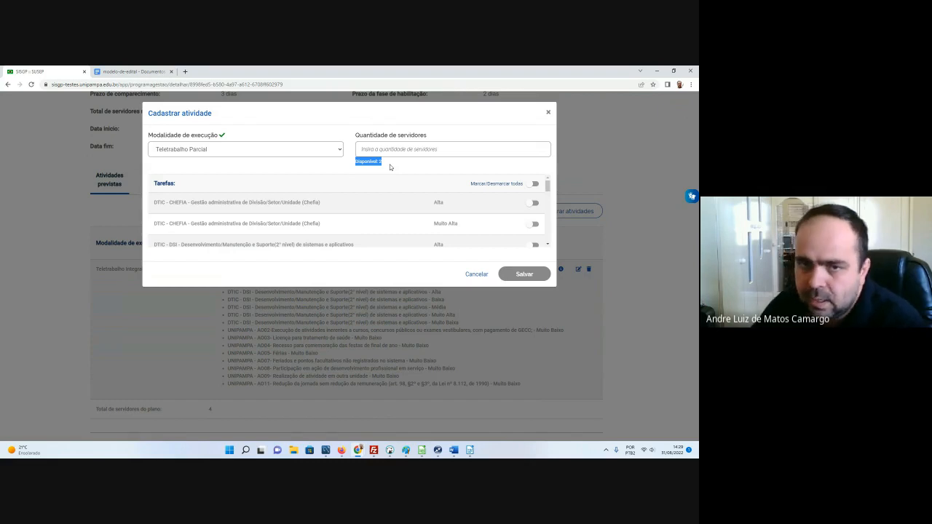
pyautogui.click(379, 149)
pyautogui.write('2')
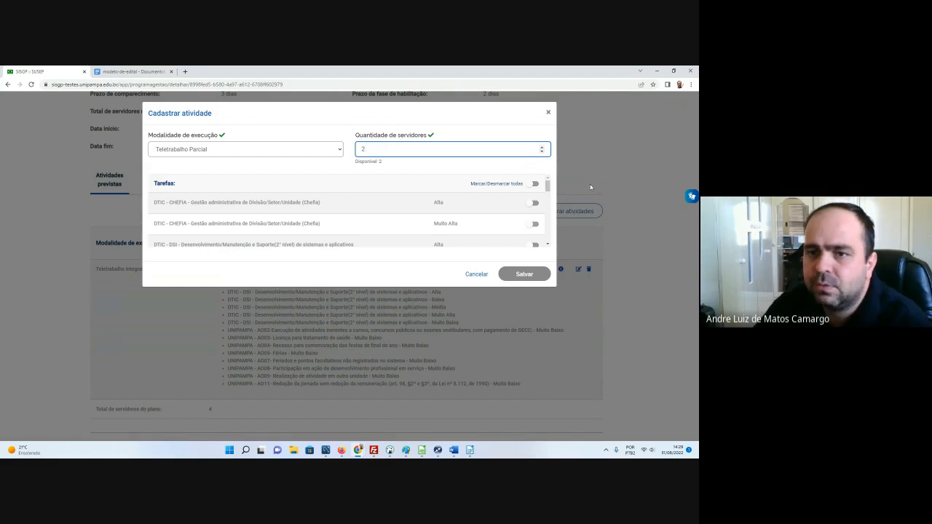
pyautogui.click(533, 184)
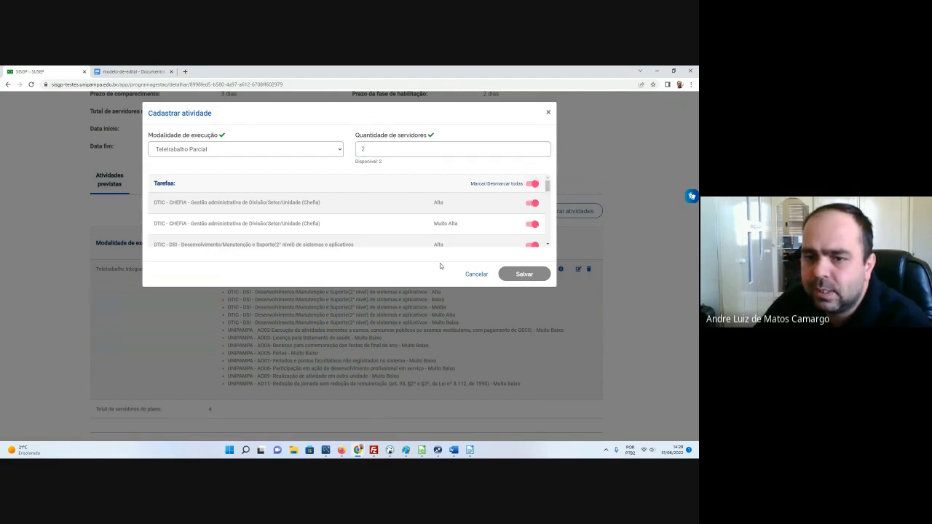
# Step: Reselect Teletrabalho Parcial as the Modalidade de execução and save the second planned activity
pyautogui.click(206, 150)
pyautogui.click(211, 168)
pyautogui.click(213, 151)
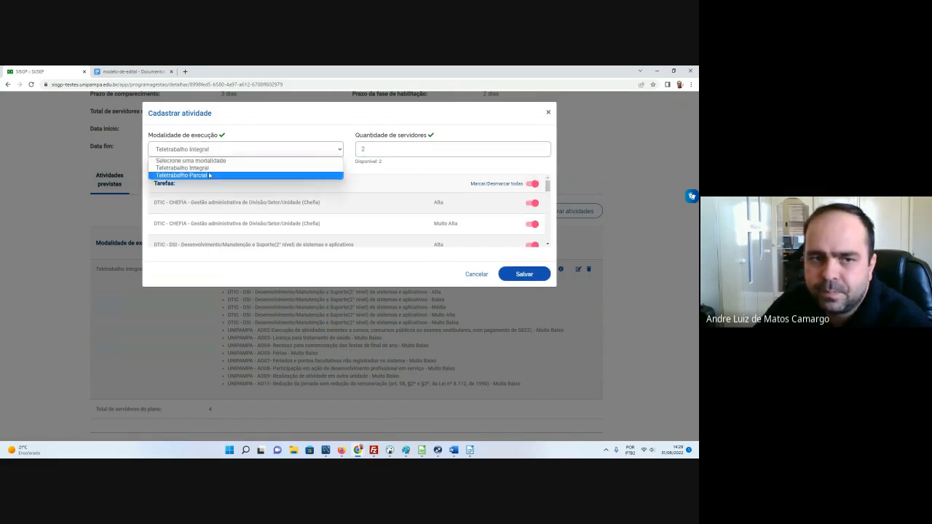
pyautogui.click(208, 175)
pyautogui.click(517, 274)
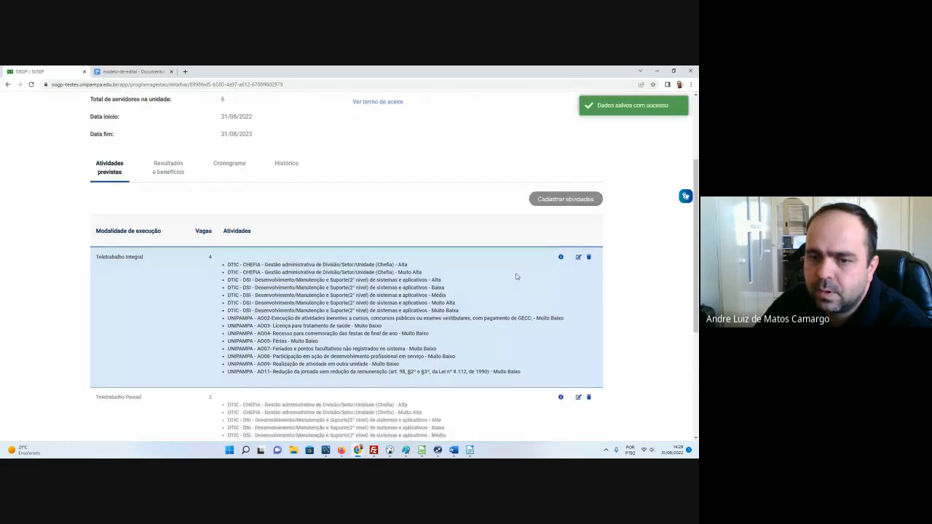
# Step: Check the saved activities and the program's Prazo da fase de habilitação
pyautogui.scroll(-2, 517, 276)
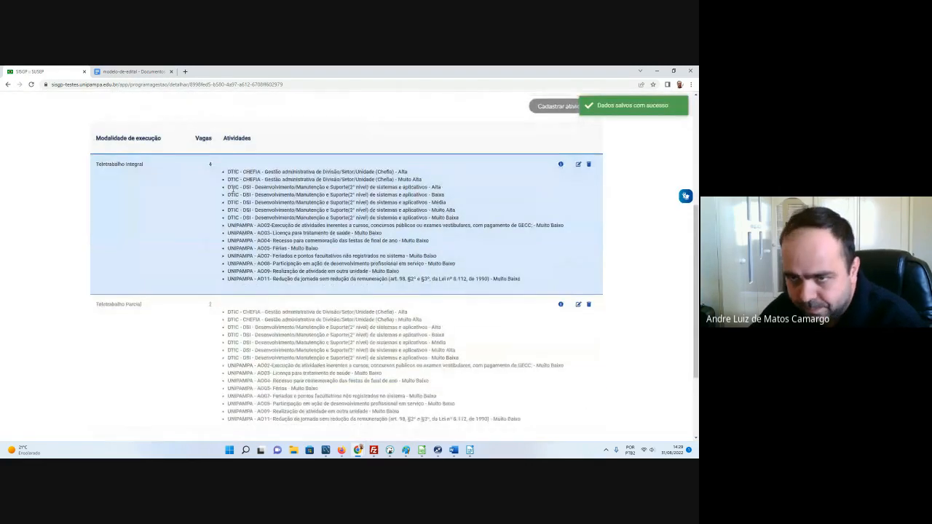
pyautogui.scroll(3, 232, 187)
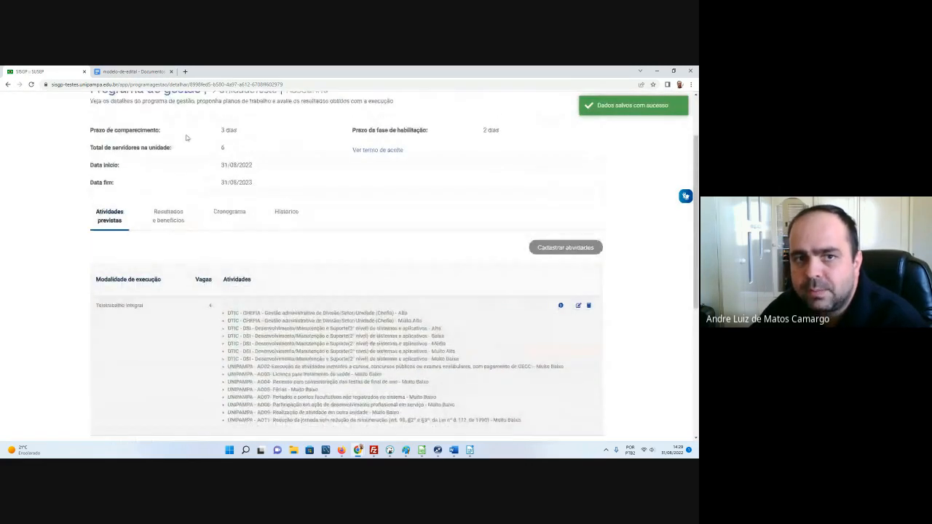
pyautogui.scroll(1, 186, 138)
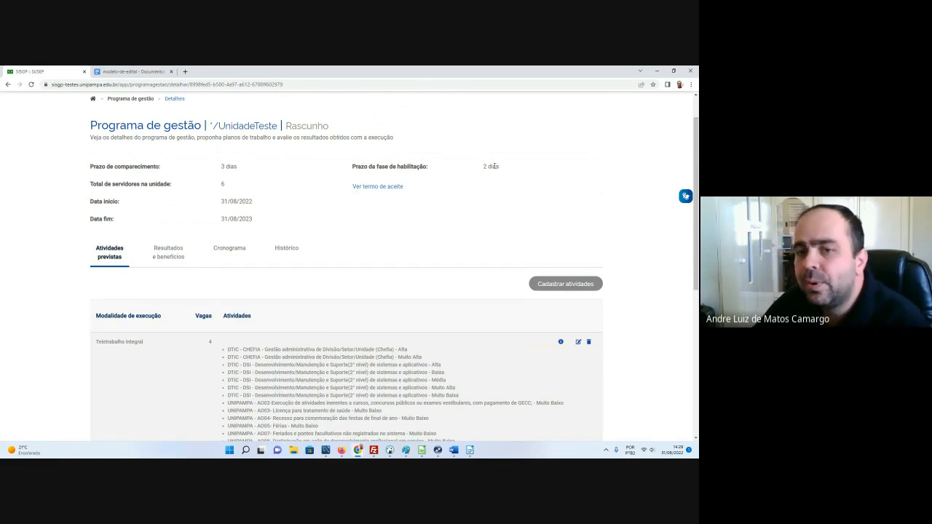
pyautogui.moveTo(484, 166); pyautogui.dragTo(518, 173)
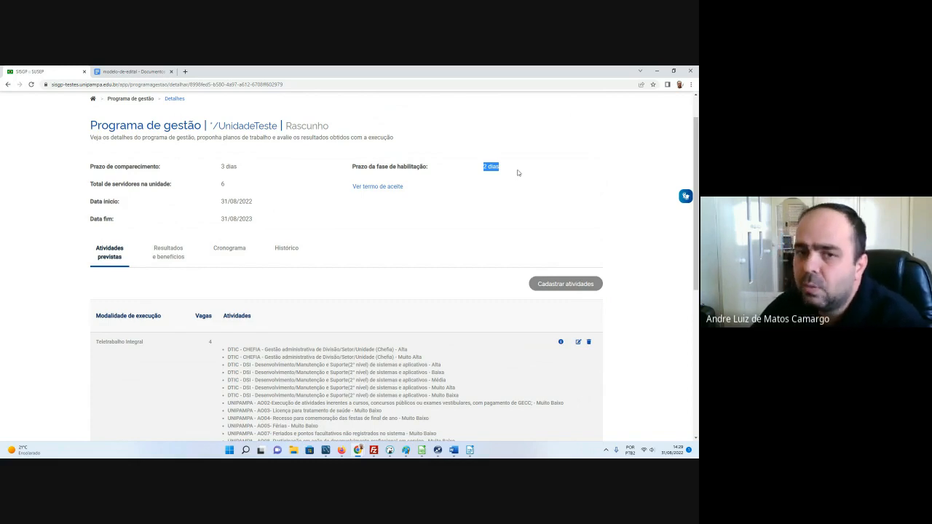
pyautogui.click(463, 169)
pyautogui.moveTo(339, 169); pyautogui.dragTo(514, 172)
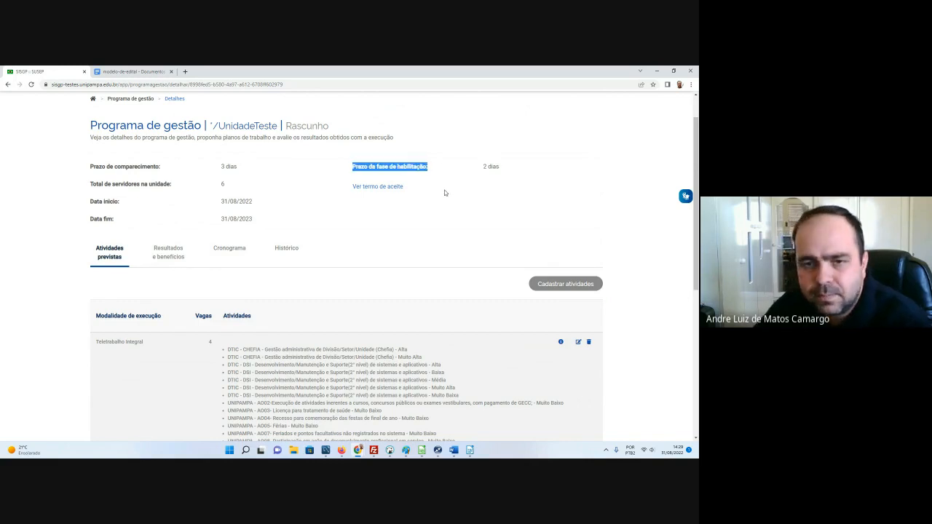
# Step: Compare the vacancies and tasks listed for Teletrabalho Integral and Teletrabalho Parcial, along with the program's details
pyautogui.scroll(-2, 445, 193)
pyautogui.scroll(-3, 445, 193)
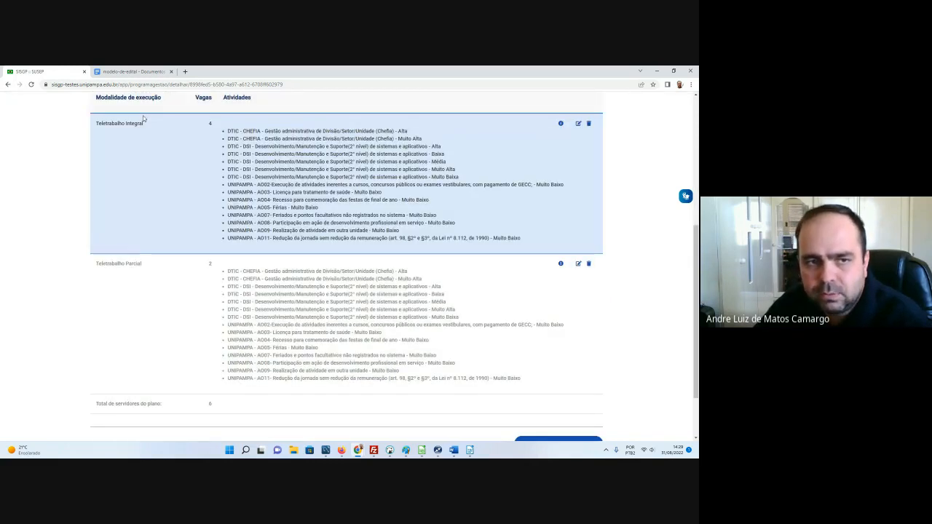
pyautogui.moveTo(106, 123); pyautogui.dragTo(523, 240)
pyautogui.click(209, 122)
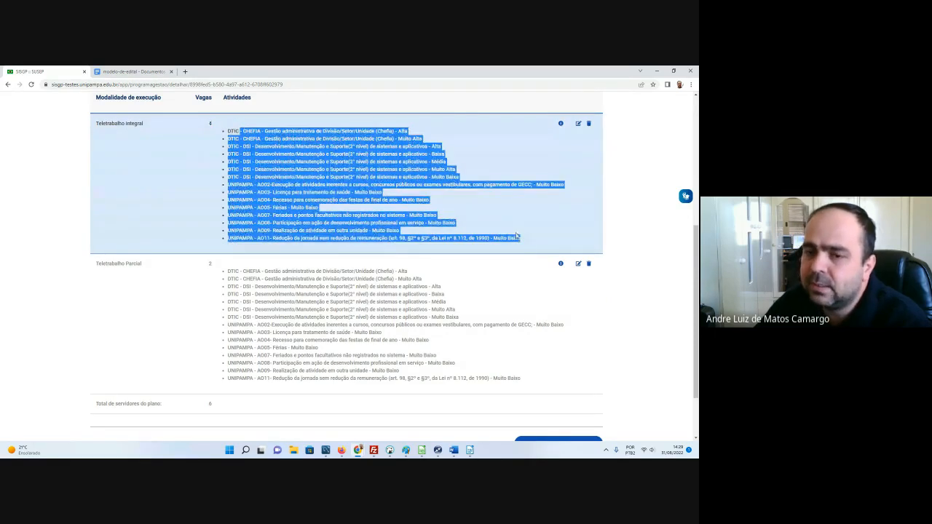
pyautogui.click(500, 228)
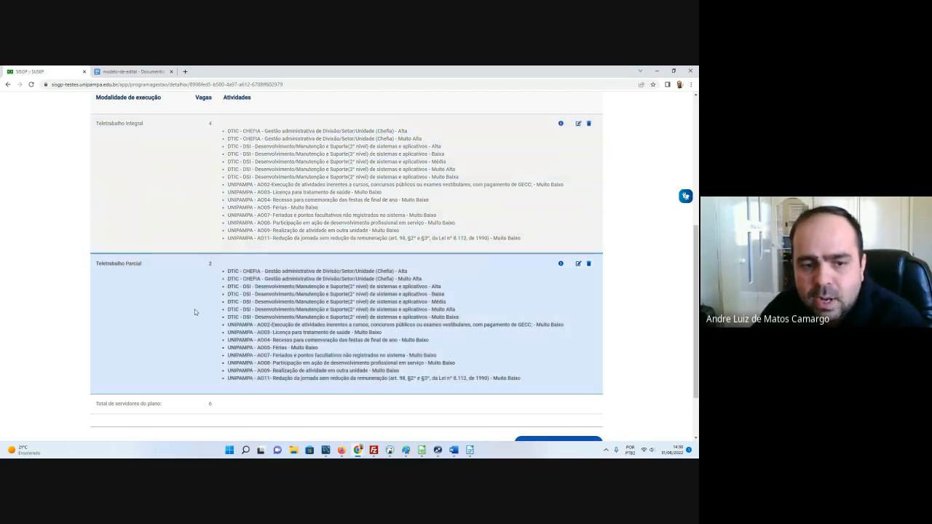
pyautogui.scroll(-1, 136, 208)
pyautogui.scroll(5, 136, 208)
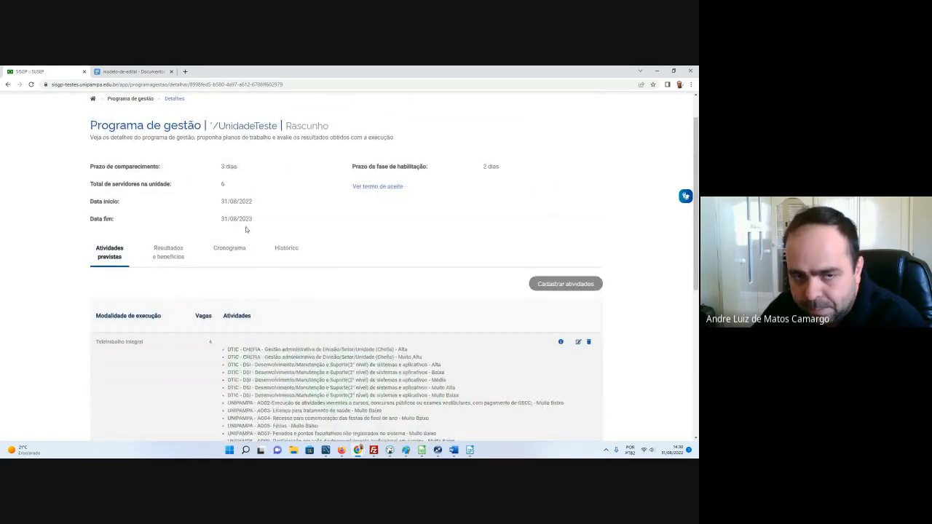
pyautogui.scroll(-5, 462, 252)
pyautogui.scroll(-1, 464, 268)
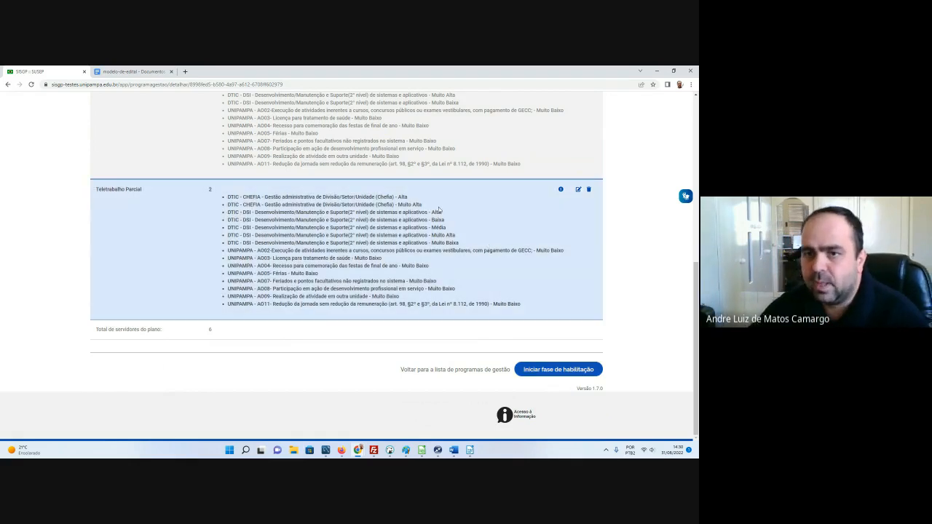
pyautogui.scroll(1, 471, 197)
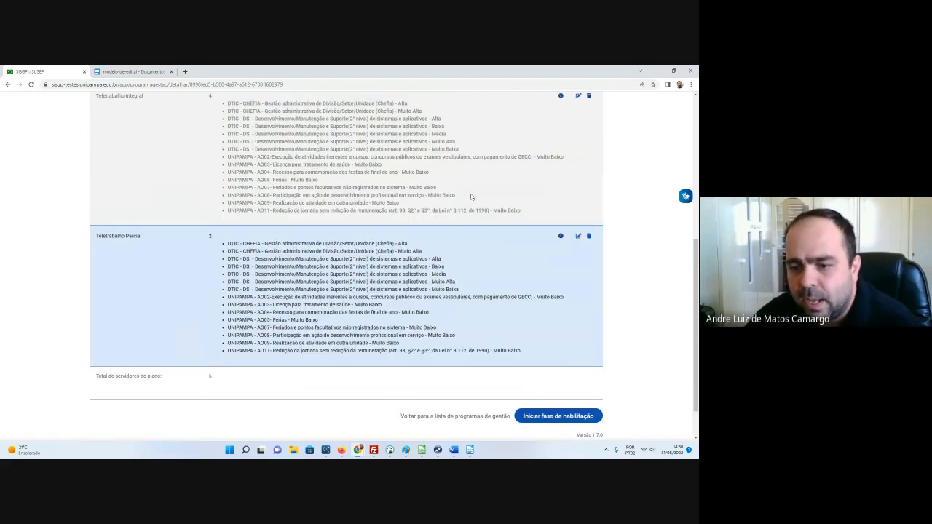
# Step: Start the program's fase de habilitação so that servidores can apply for its vacancies
pyautogui.scroll(-1, 437, 373)
pyautogui.click(562, 369)
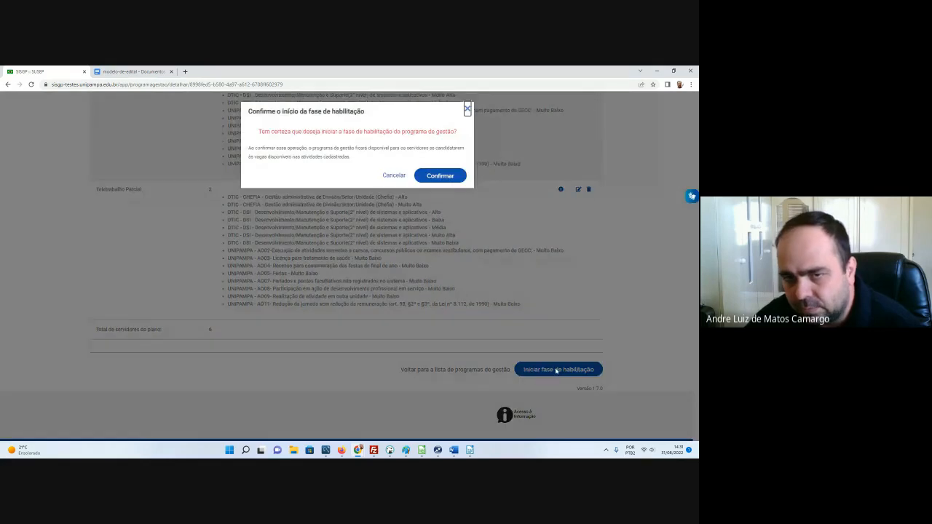
pyautogui.click(444, 179)
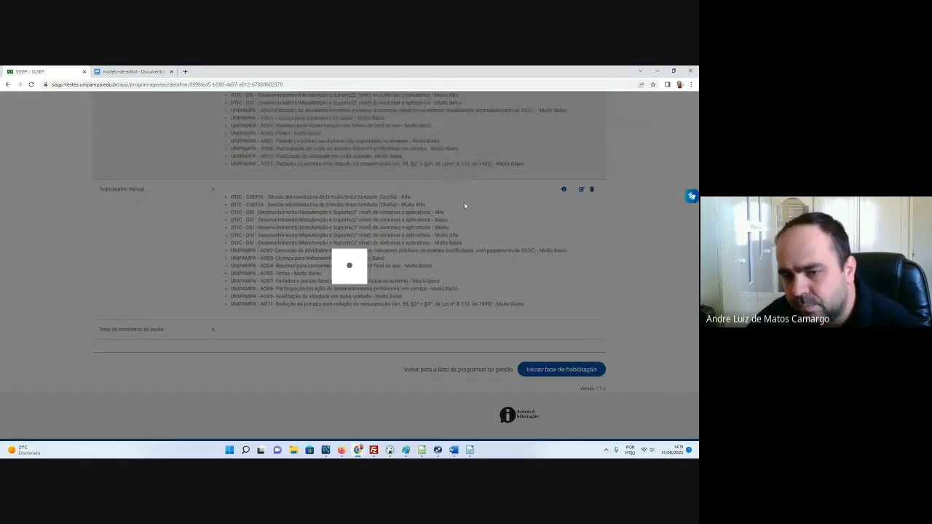
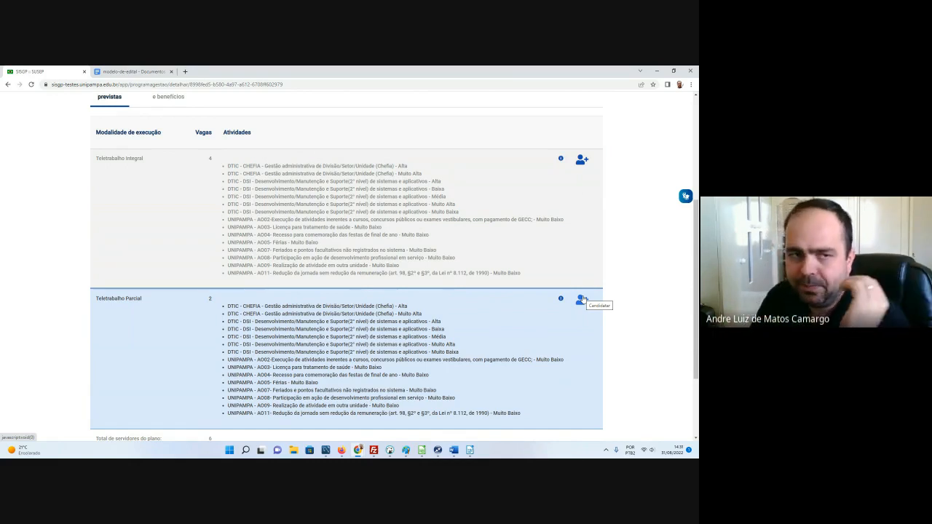
# Step: Reload the program page and examine the application option of each modality and the option for concluding the habilitação phase
pyautogui.scroll(-3, 455, 236)
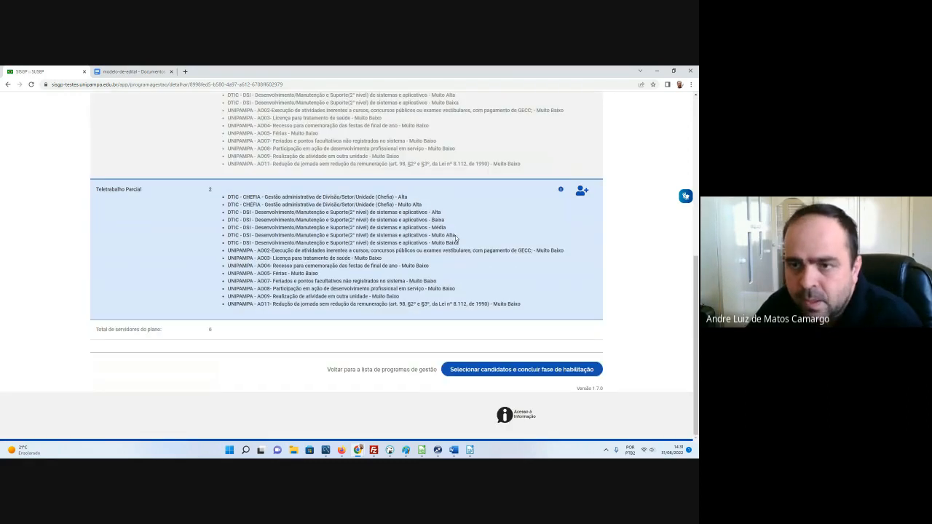
pyautogui.scroll(5, 456, 238)
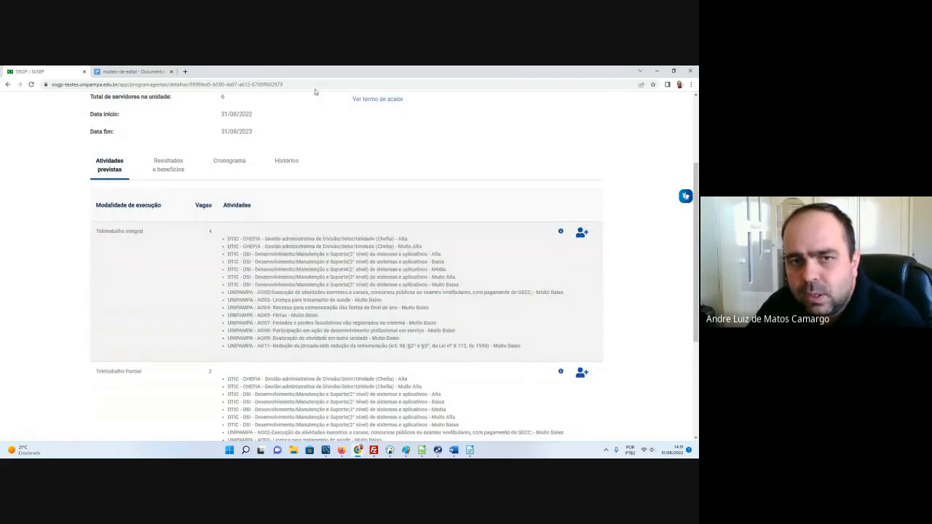
pyautogui.click(317, 84)
pyautogui.press('Return')
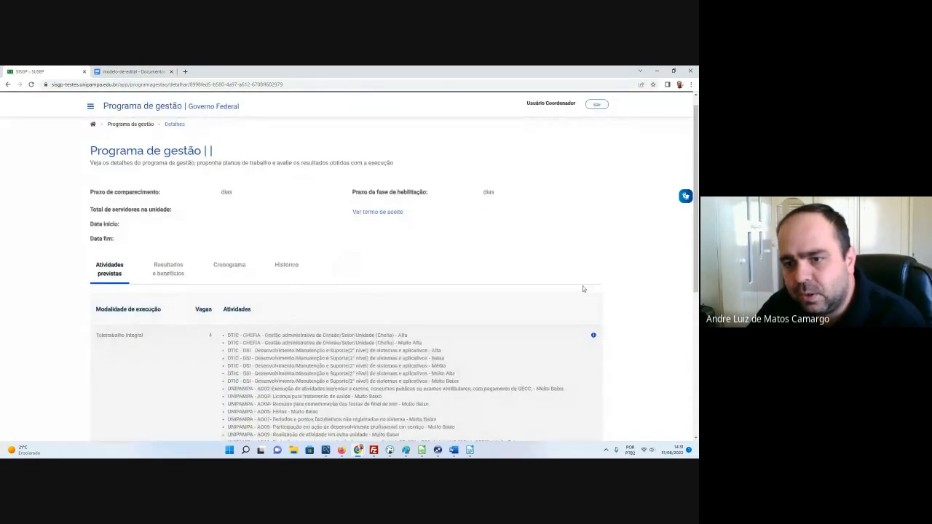
pyautogui.scroll(-2, 580, 305)
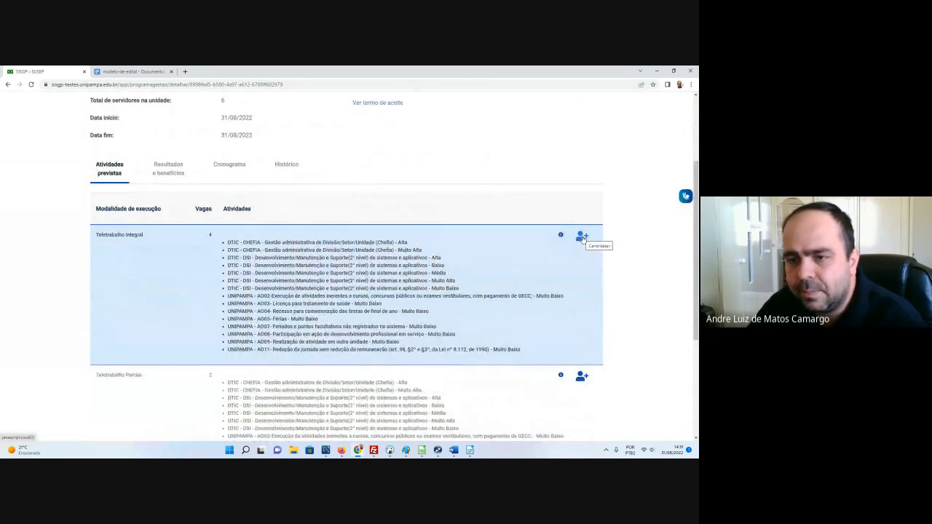
pyautogui.scroll(-4, 562, 266)
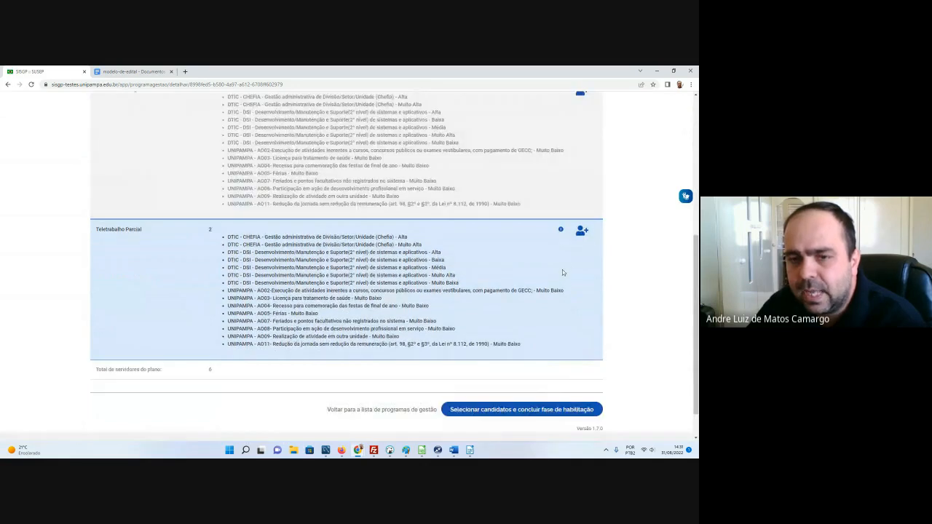
# Step: Close the Word document and switch to the Firefox window signed in to the Programa de gestão as a servidor
pyautogui.moveTo(353, 70); pyautogui.dragTo(697, 300)
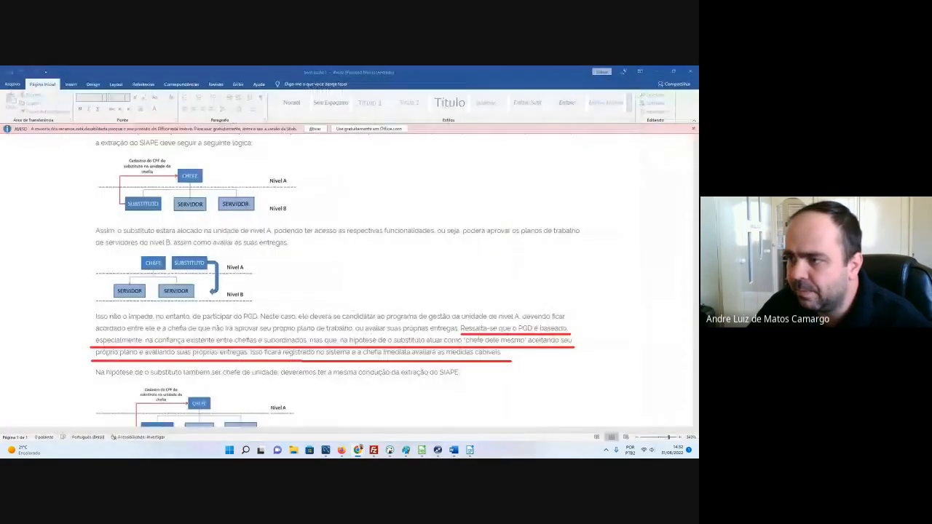
pyautogui.click(689, 72)
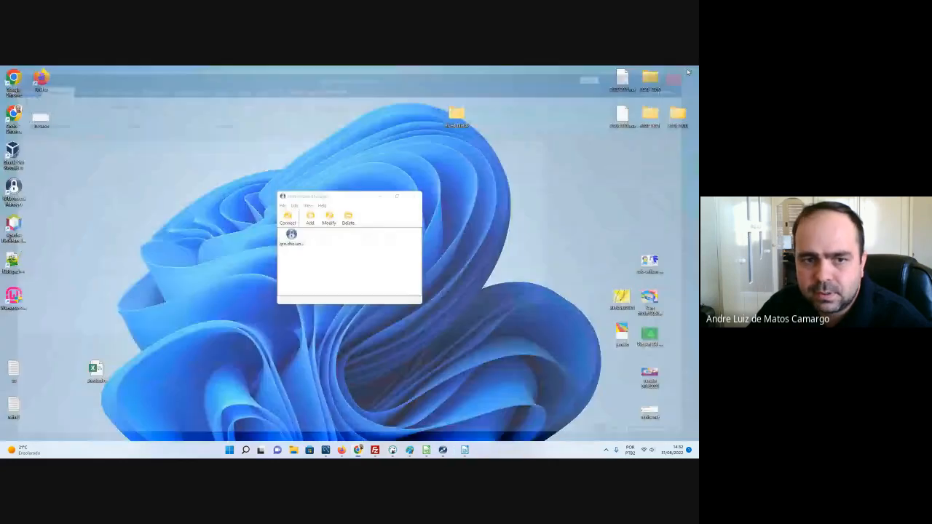
pyautogui.moveTo(365, 449)
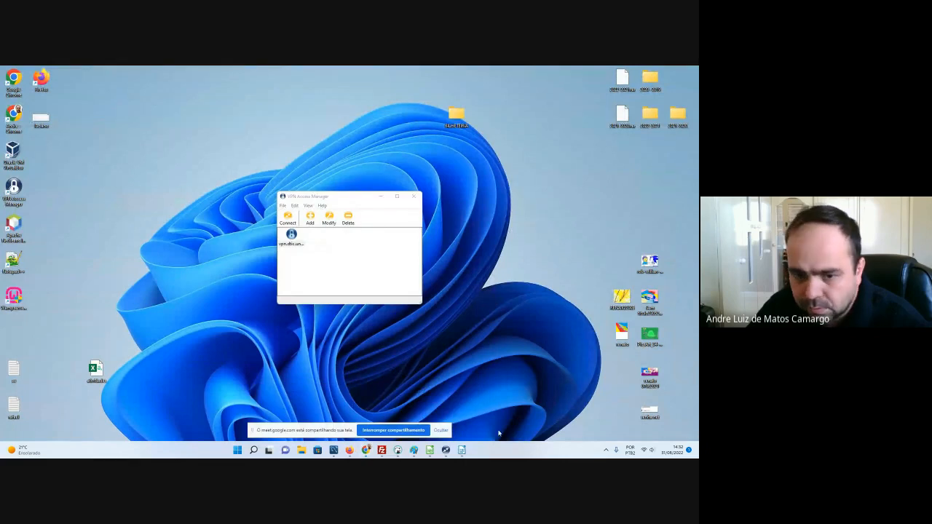
pyautogui.click(364, 408)
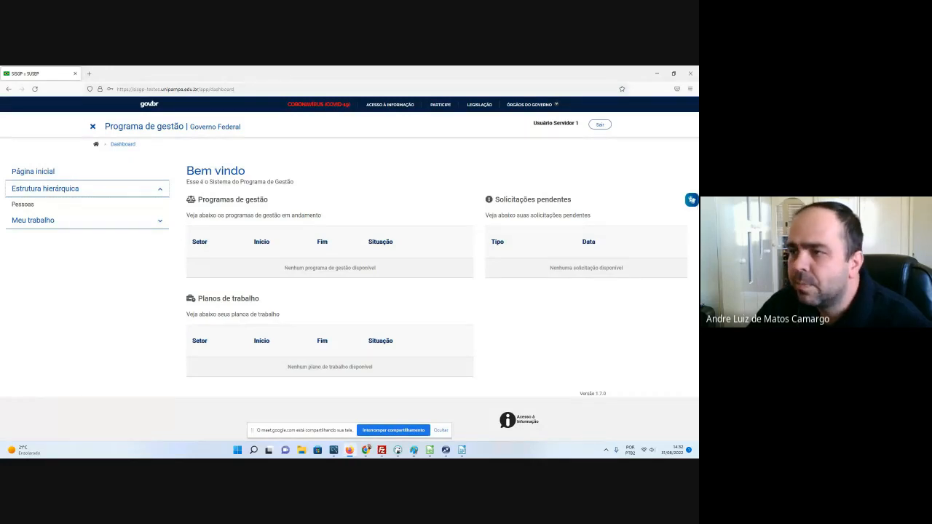
# Step: Sign out and sign back in as sisgp_servidor1 with the account password, declining to save the login in the browser
pyautogui.click(600, 126)
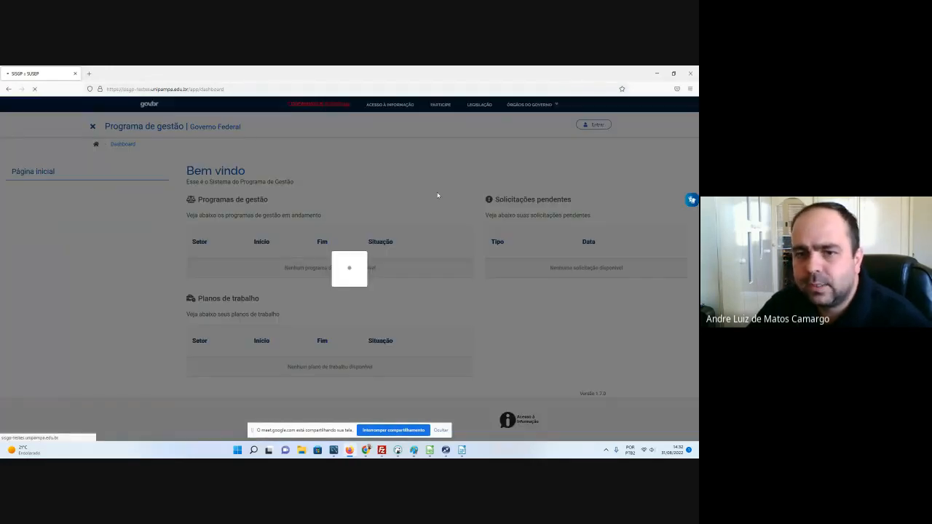
pyautogui.click(327, 211)
pyautogui.write('s')
pyautogui.click(319, 222)
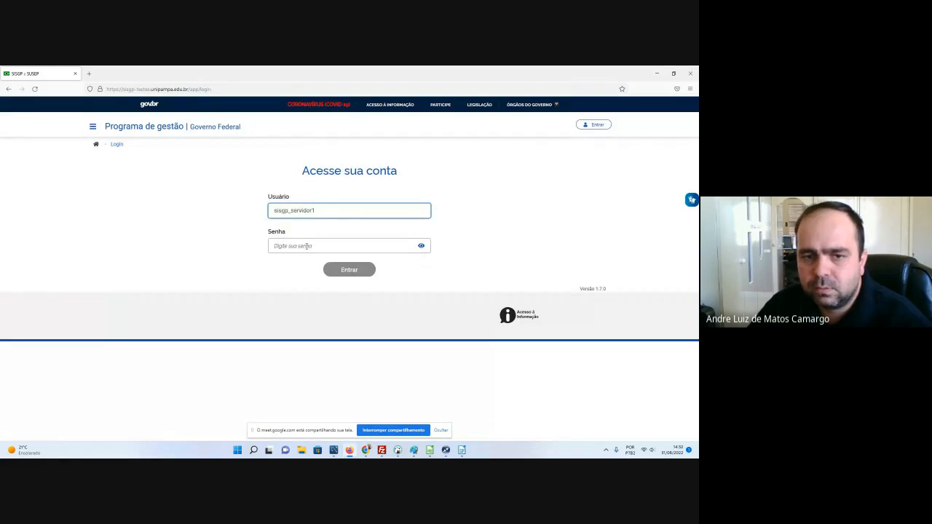
pyautogui.click(308, 245)
pyautogui.write('****')
pyautogui.click(334, 269)
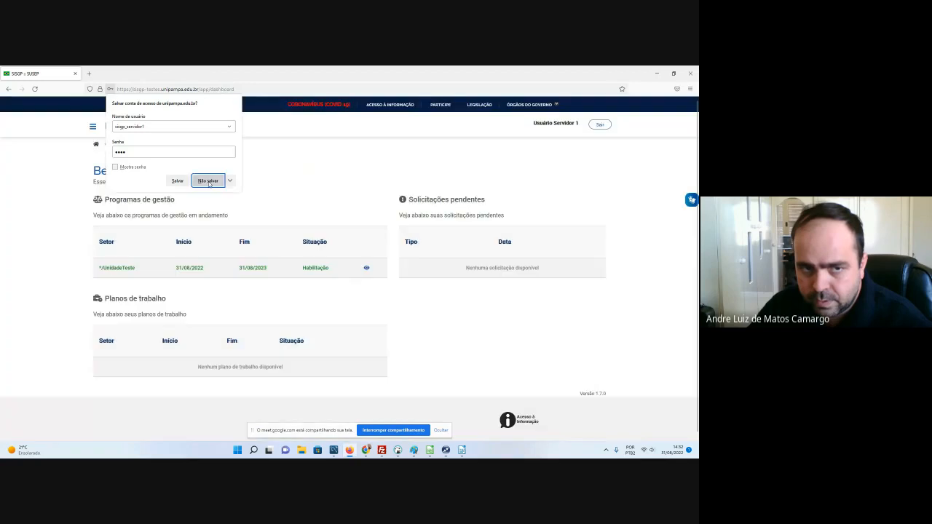
pyautogui.click(208, 180)
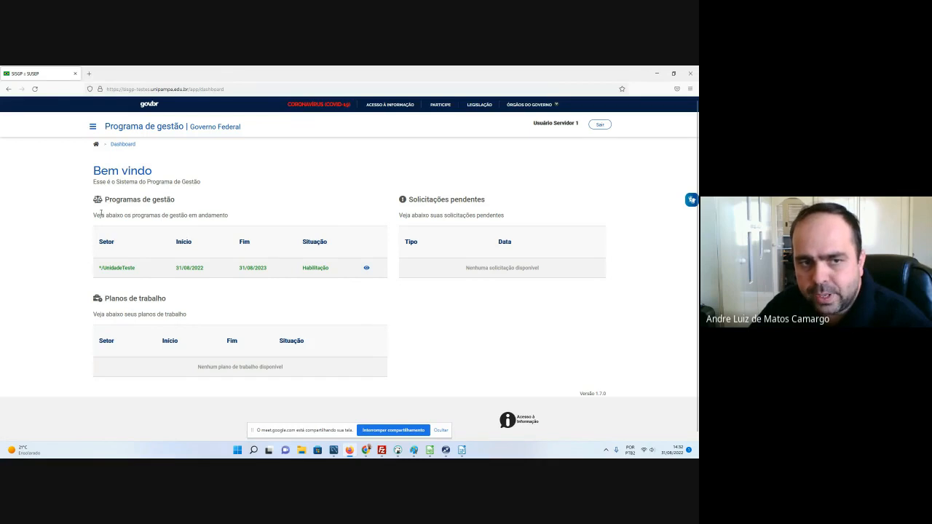
# Step: Open the details of UnidadeTeste's program in the Habilitação phase and view its termo de aceite
pyautogui.doubleClick(310, 270)
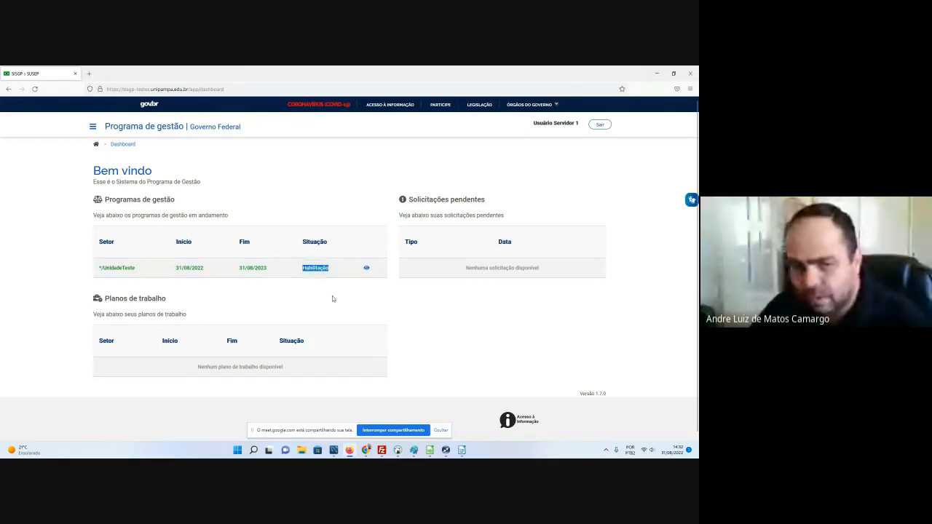
pyautogui.click(366, 267)
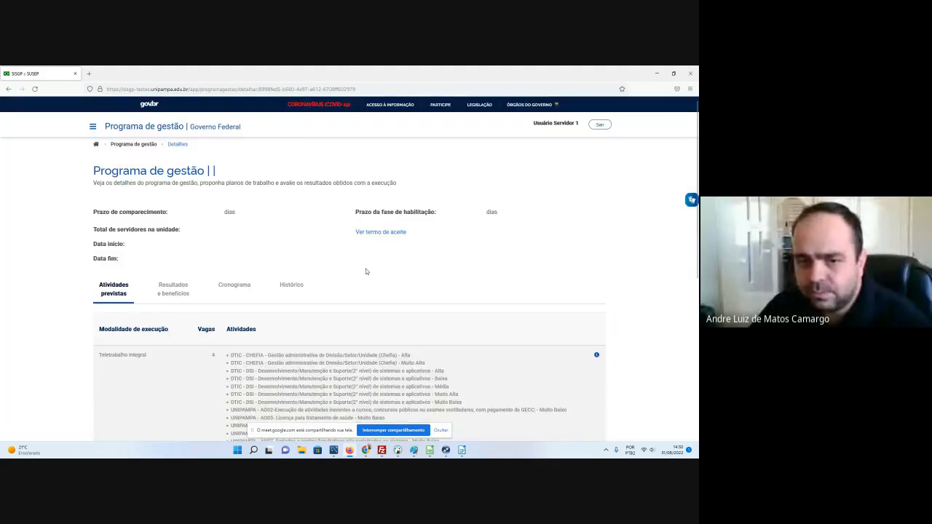
pyautogui.scroll(-1, 356, 271)
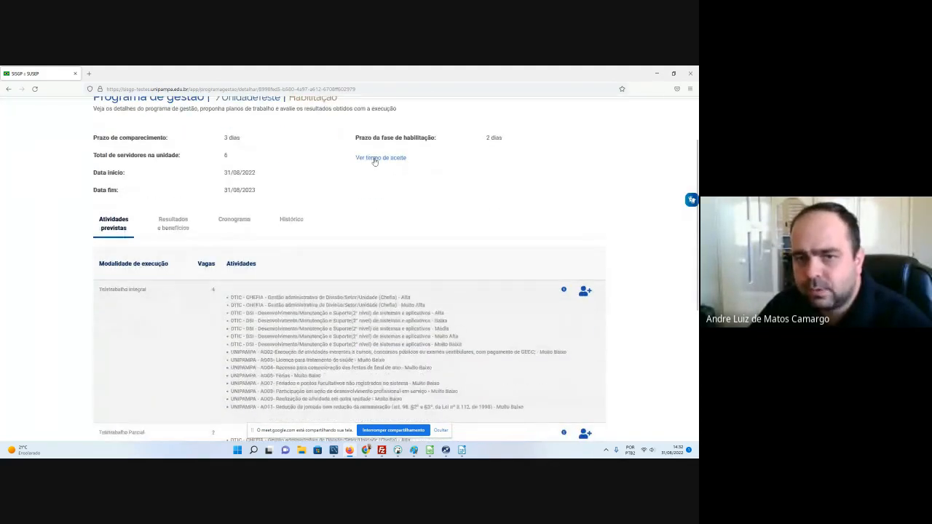
pyautogui.click(374, 157)
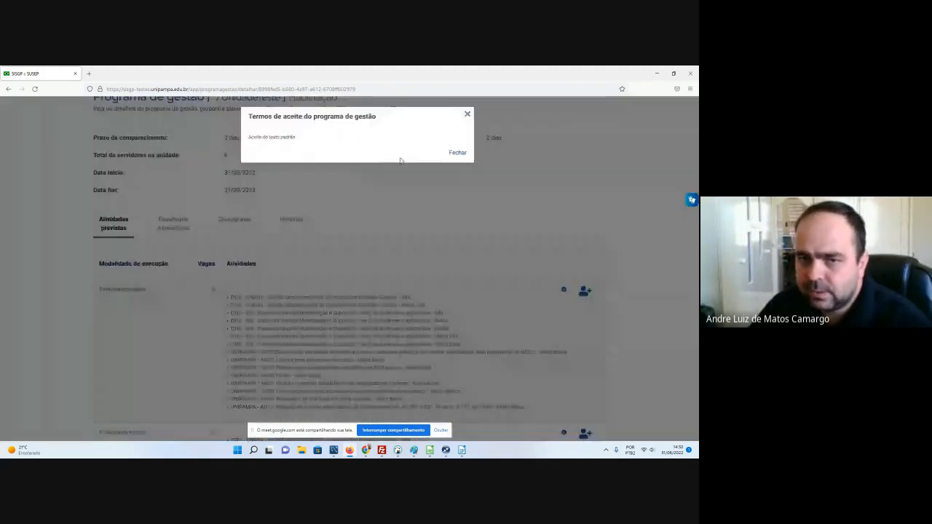
pyautogui.click(468, 115)
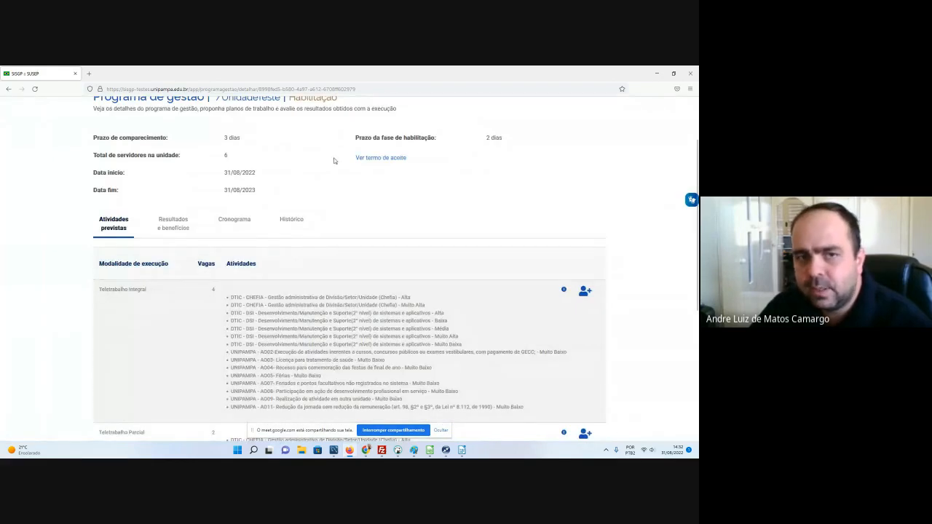
# Step: Review the program's prazo de comparecimento, its cronograma, and its resultados e benefícios
pyautogui.moveTo(107, 138); pyautogui.dragTo(247, 146)
pyautogui.click(201, 140)
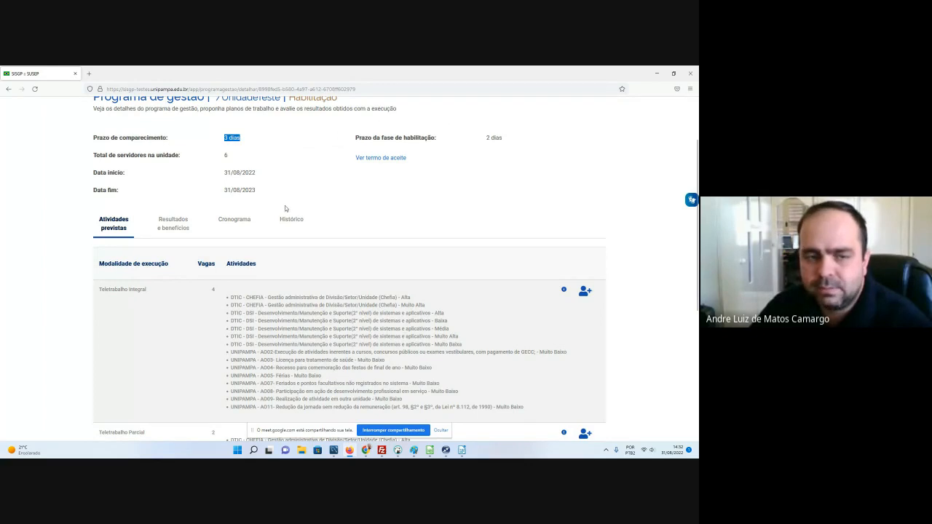
pyautogui.click(231, 220)
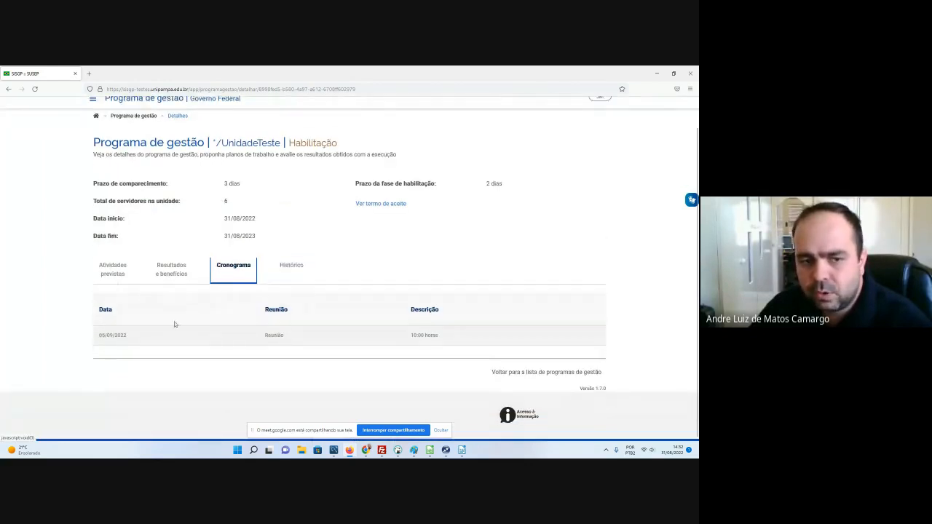
pyautogui.click(171, 273)
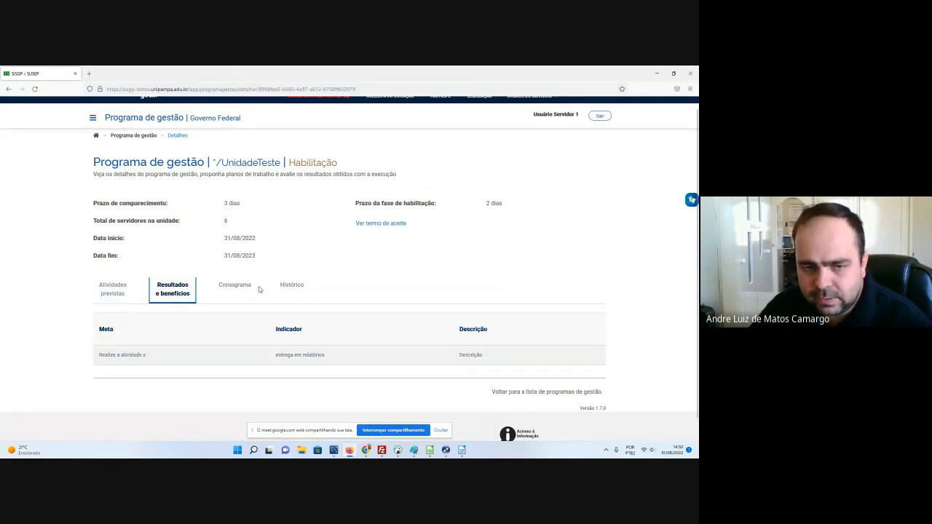
# Step: Return to the program's atividades previstas and examine the vacancies, activities and application option of Teletrabalho Integral and Teletrabalho Parcial
pyautogui.click(113, 289)
pyautogui.scroll(-5, 348, 287)
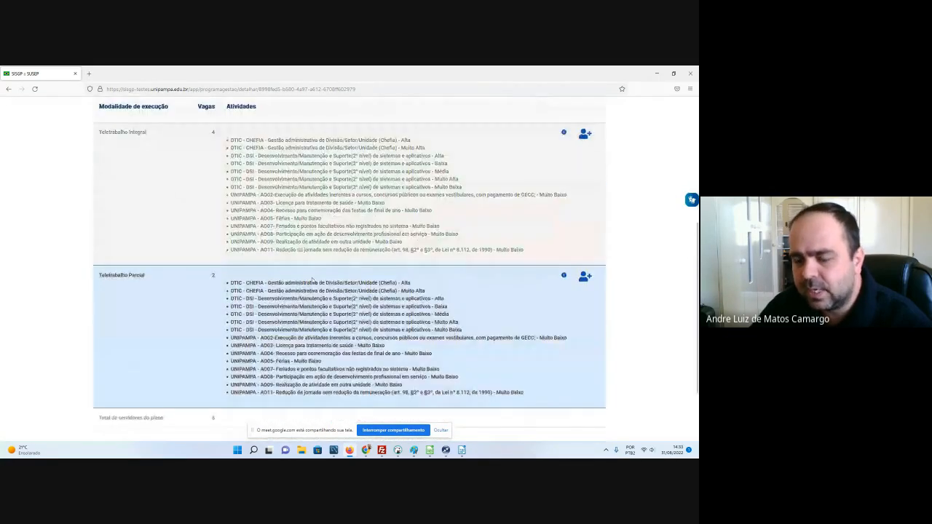
pyautogui.scroll(-1, 381, 292)
pyautogui.scroll(1, 381, 292)
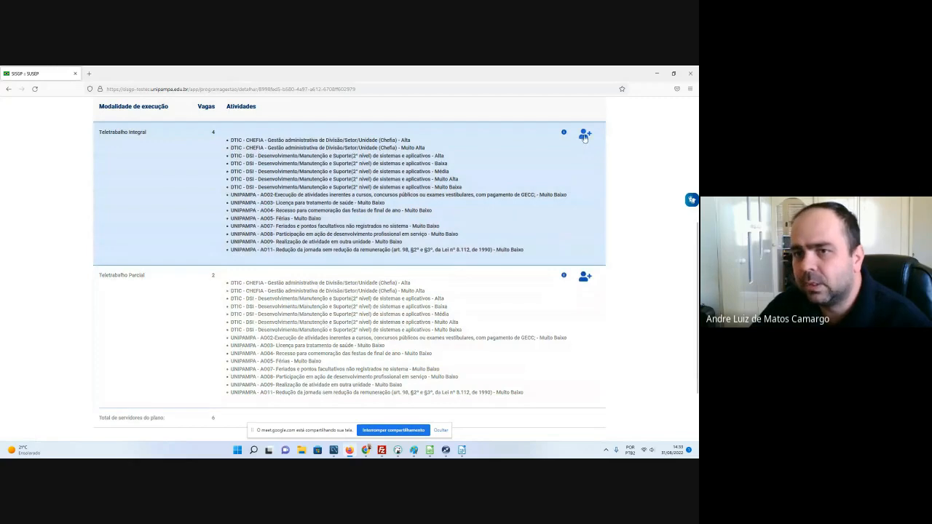
# Step: Apply for the Teletrabalho Integral vacancy, accepting the term of awareness and responsibility
pyautogui.click(585, 136)
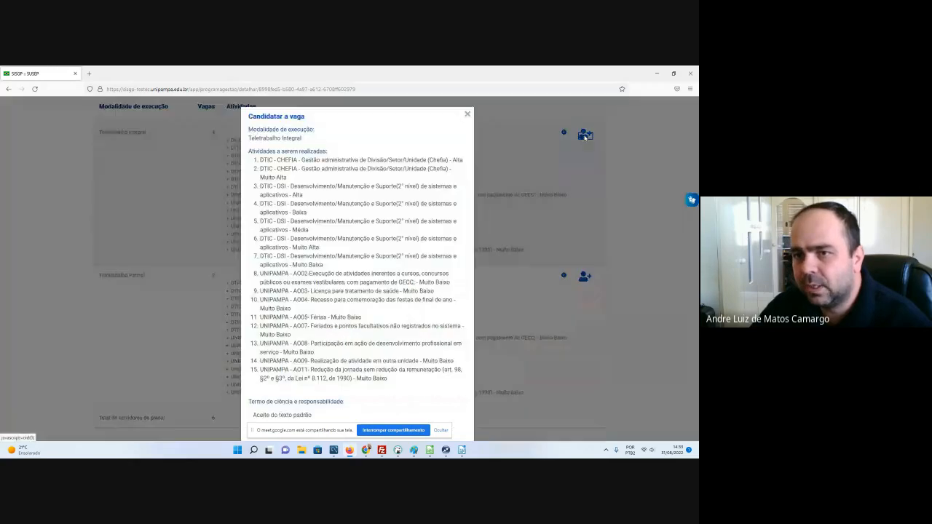
pyautogui.moveTo(246, 153); pyautogui.dragTo(333, 152)
pyautogui.scroll(-1, 359, 232)
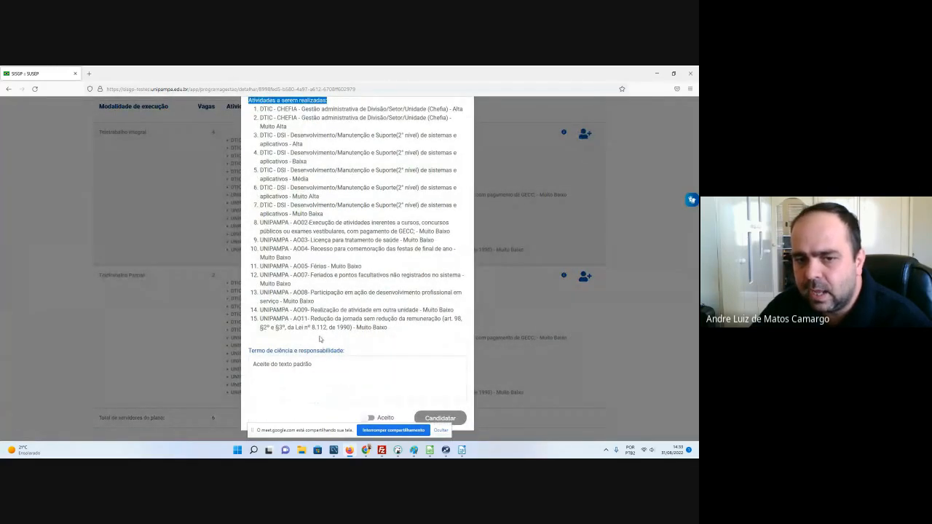
pyautogui.moveTo(257, 351); pyautogui.dragTo(346, 352)
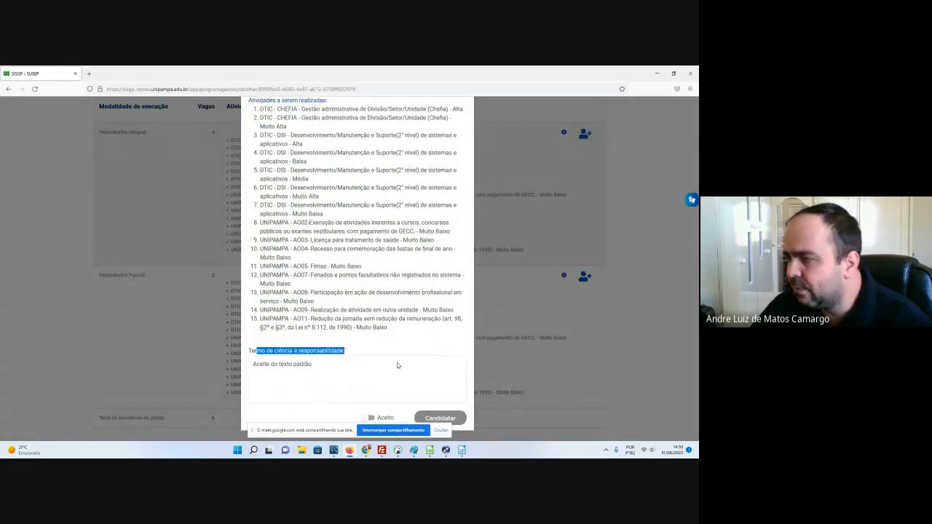
pyautogui.click(370, 418)
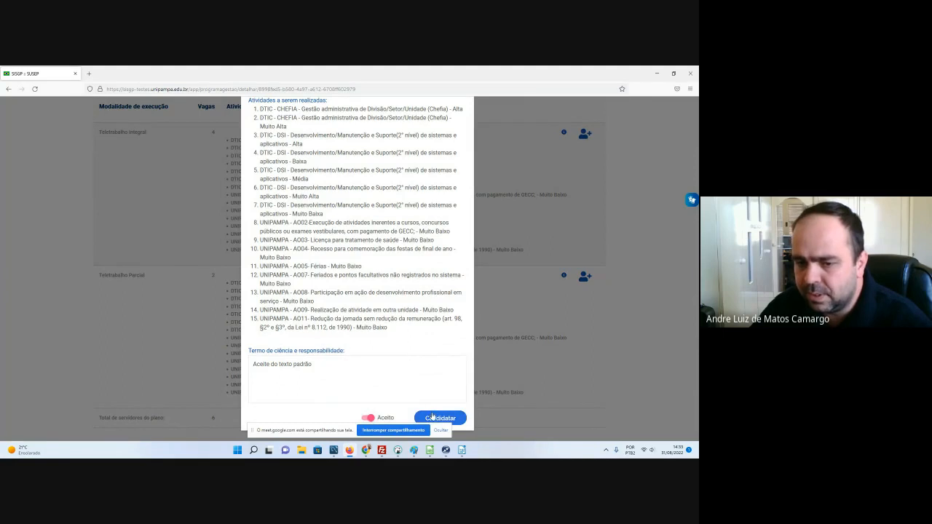
pyautogui.click(431, 416)
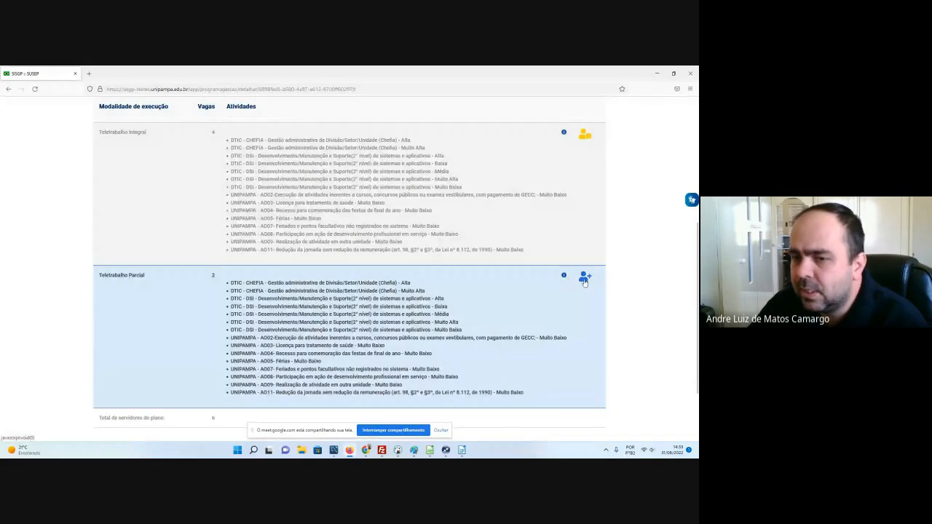
# Step: Apply for the Teletrabalho Parcial vacancy as well, accepting its responsibility term
pyautogui.click(584, 279)
pyautogui.scroll(-2, 360, 367)
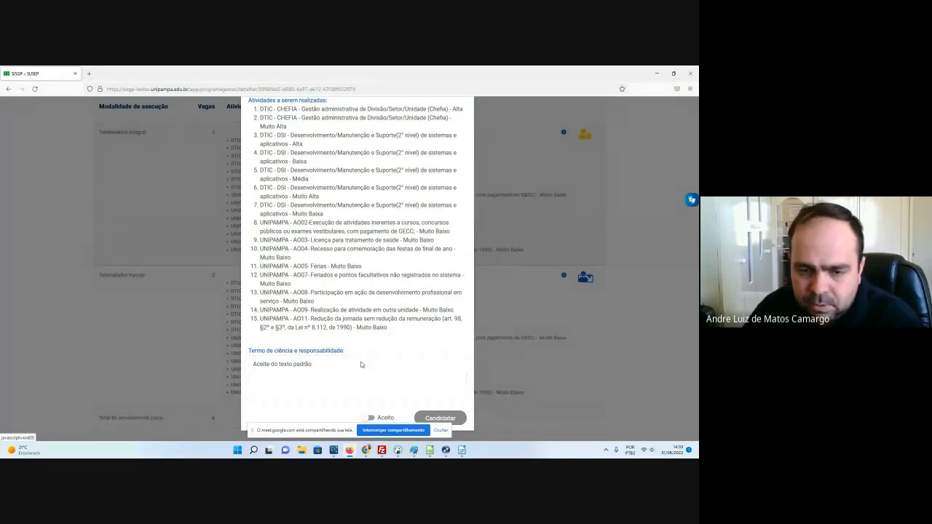
pyautogui.click(369, 418)
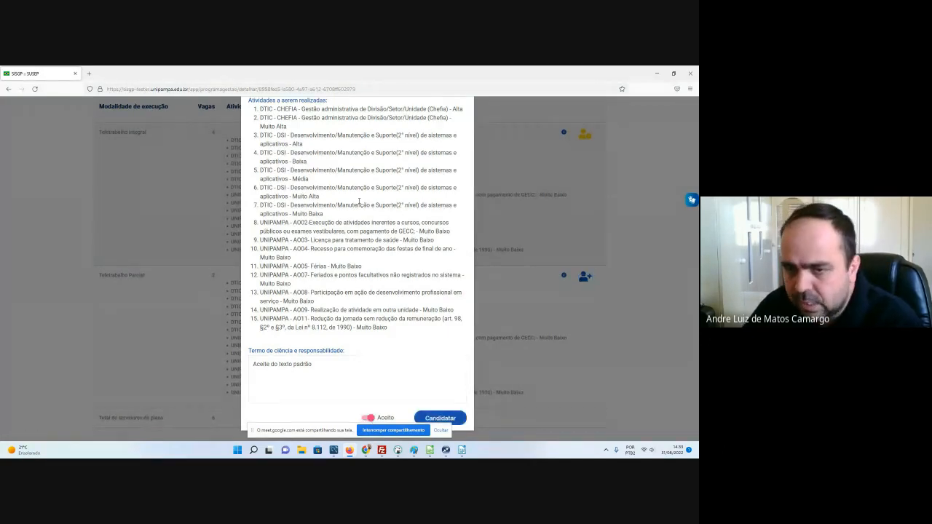
pyautogui.click(461, 416)
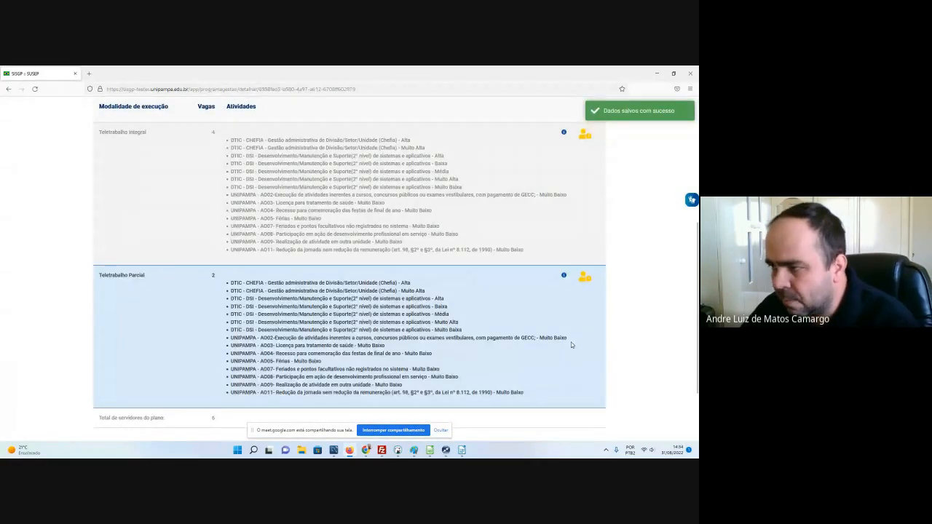
pyautogui.scroll(-2, 516, 324)
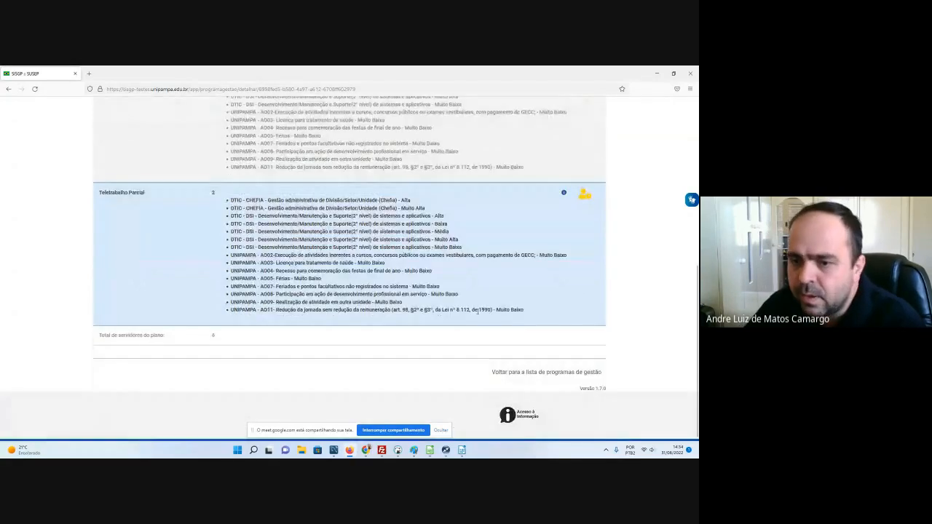
pyautogui.scroll(3, 312, 218)
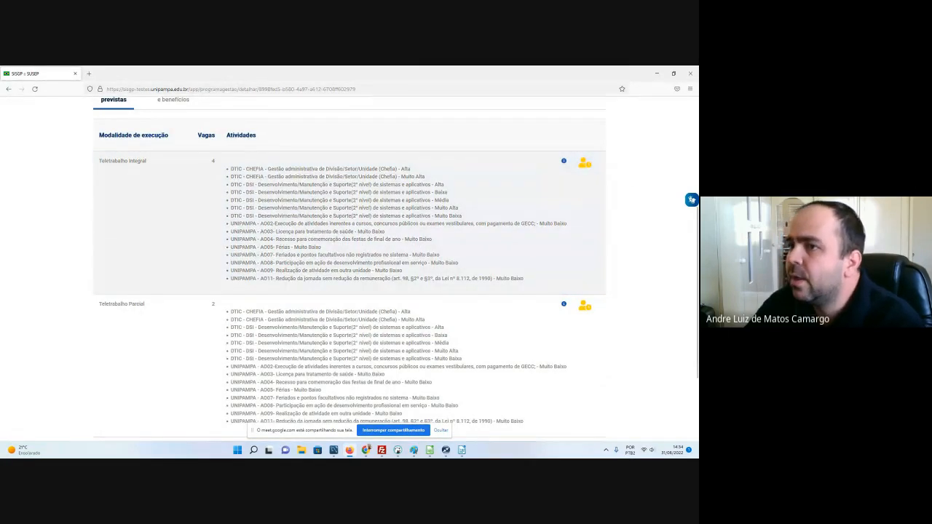
# Step: Switch to the coordinator's SISGP session in Google Chrome and reload the management program's details page
pyautogui.moveTo(365, 451)
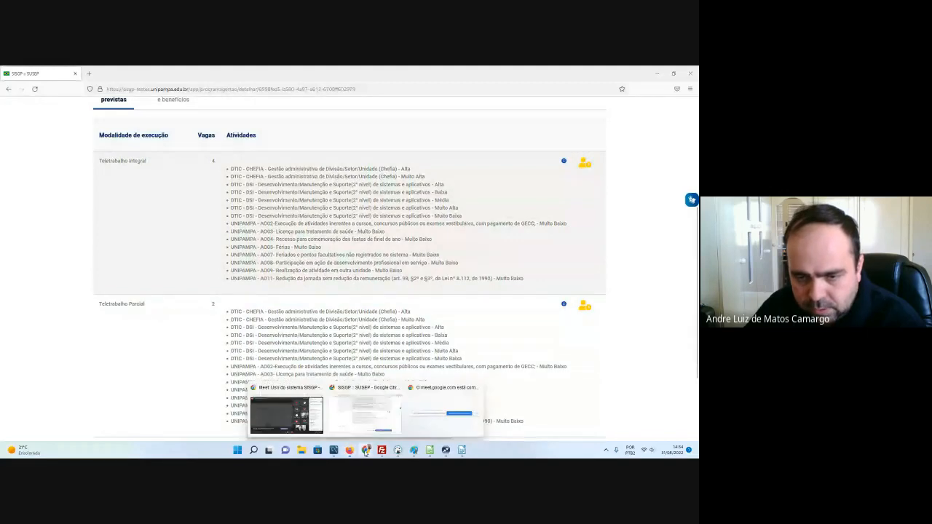
pyautogui.click(442, 411)
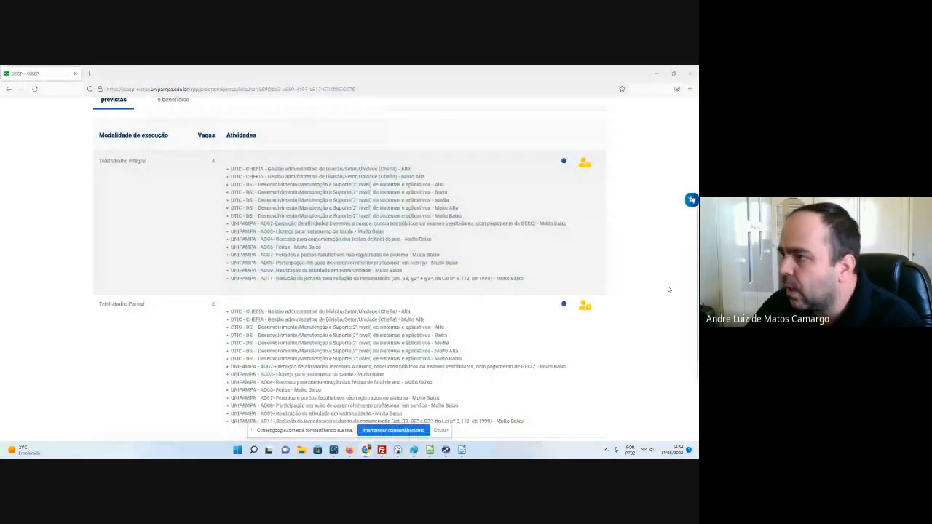
pyautogui.moveTo(697, 317); pyautogui.dragTo(323, 69)
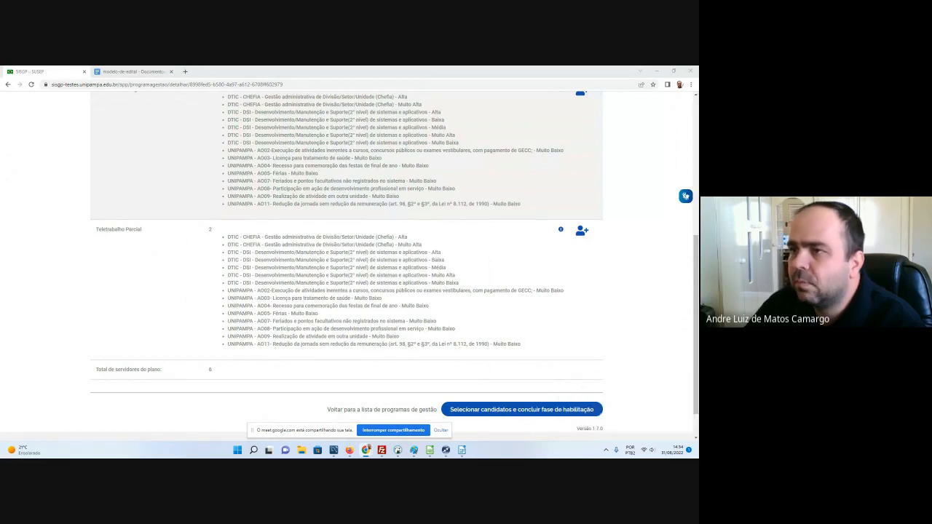
pyautogui.scroll(2, 369, 241)
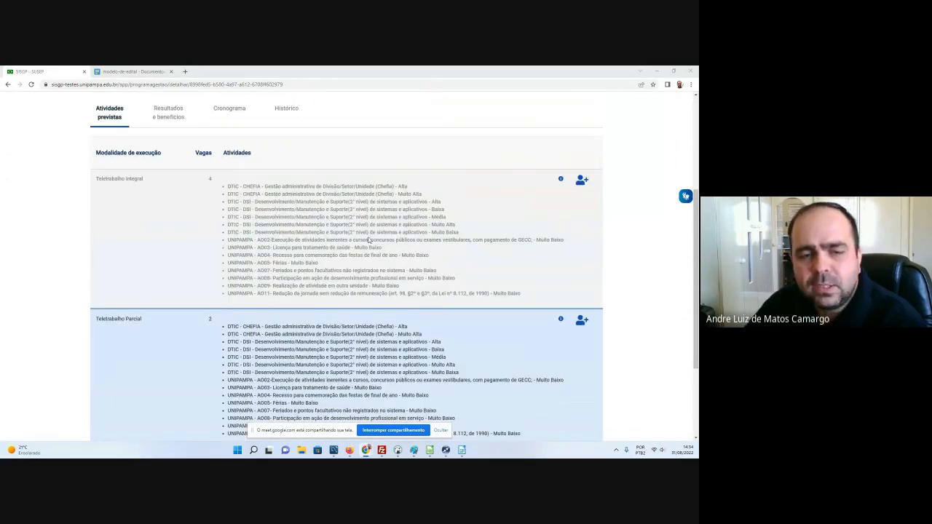
pyautogui.scroll(-2, 369, 240)
pyautogui.scroll(2, 373, 235)
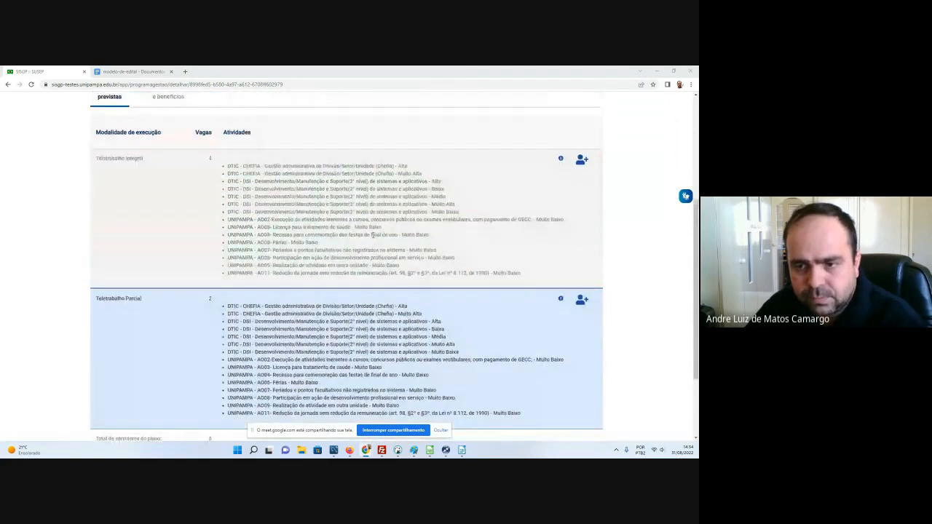
pyautogui.scroll(3, 373, 234)
pyautogui.click(326, 84)
pyautogui.press('Return')
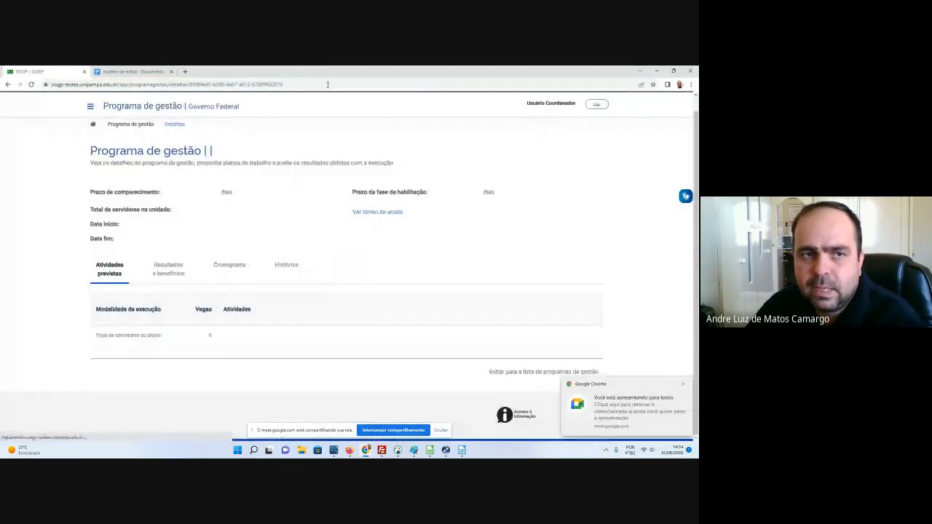
pyautogui.scroll(-2, 503, 233)
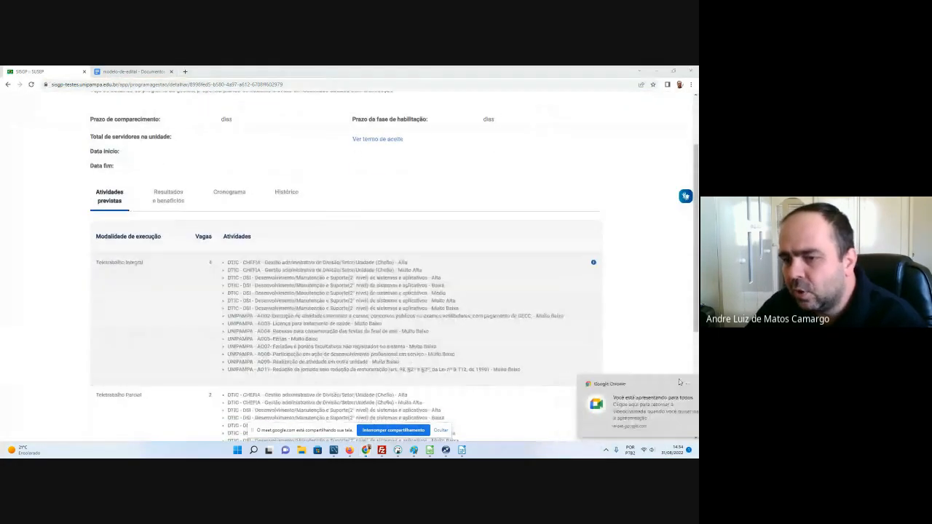
pyautogui.scroll(-5, 495, 335)
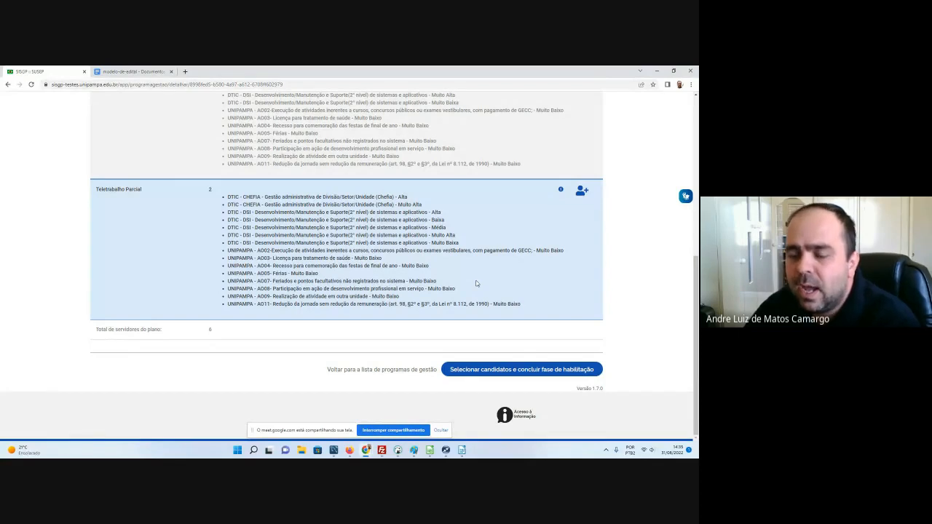
# Step: Reload the program page once more and open candidate selection for concluding the qualification phase
pyautogui.click(327, 84)
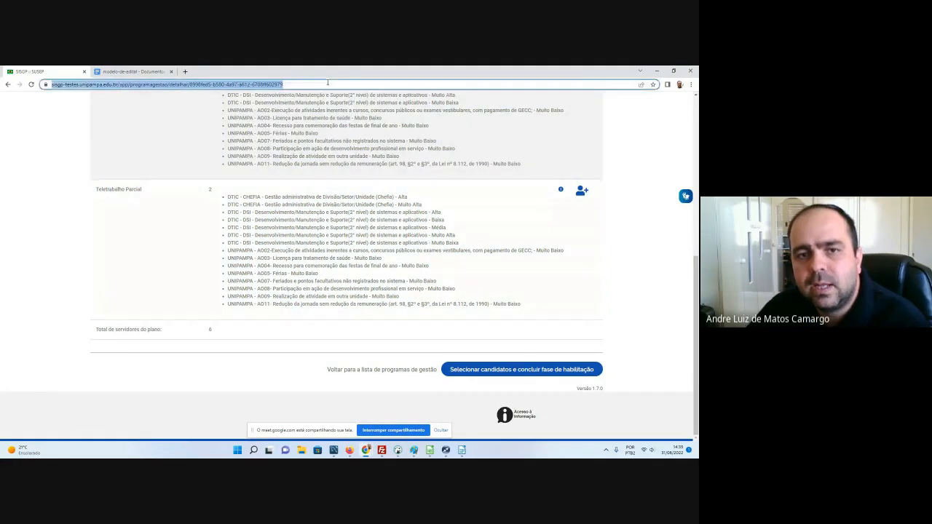
pyautogui.press('Return')
pyautogui.scroll(-6, 487, 216)
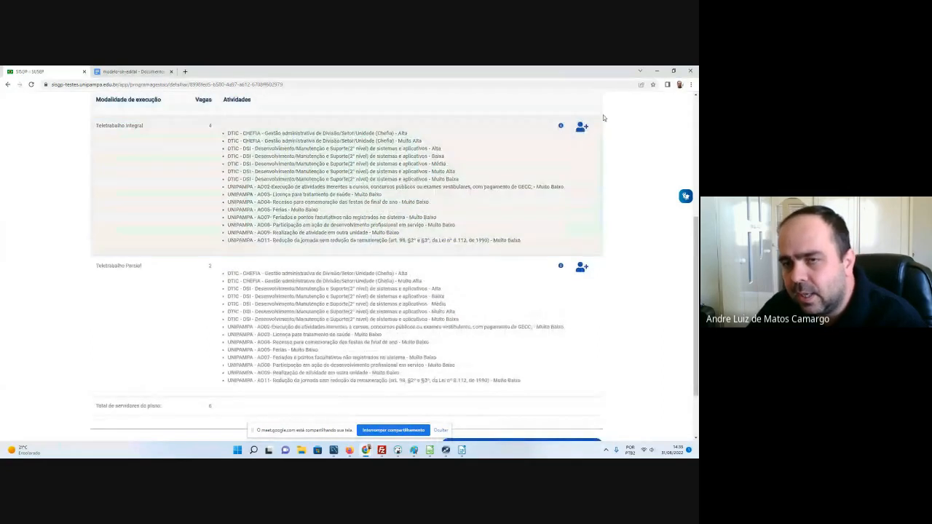
pyautogui.scroll(-2, 575, 204)
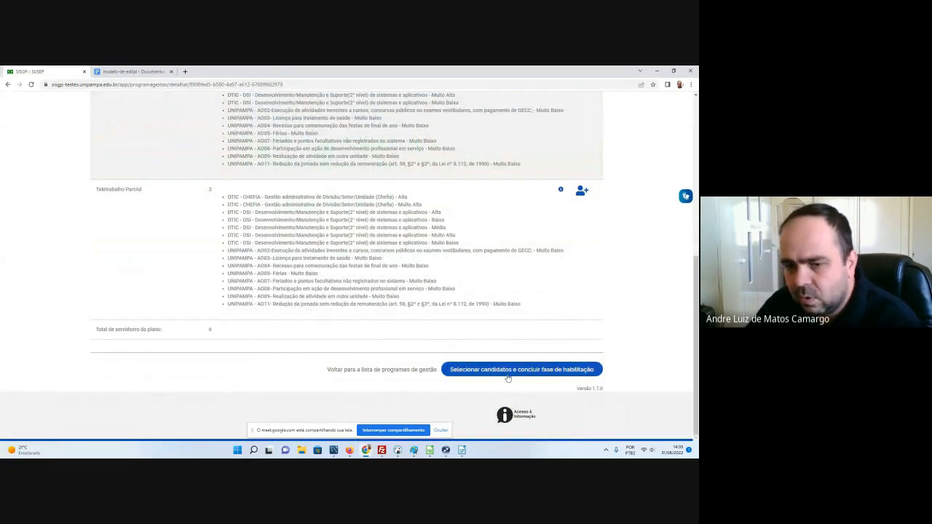
pyautogui.click(514, 370)
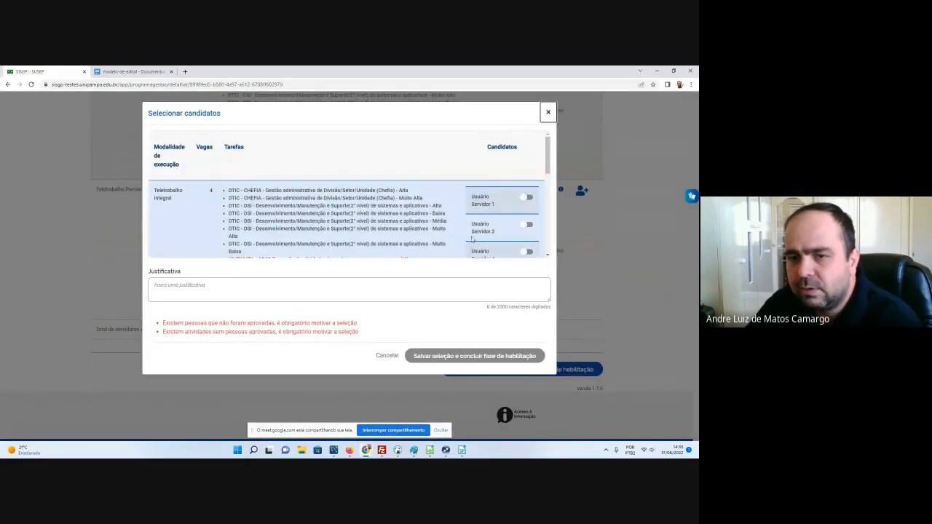
# Step: Review the vacancies and the candidates listed for Teletrabalho Integral and Teletrabalho Parcial
pyautogui.scroll(-5, 469, 233)
pyautogui.scroll(6, 467, 232)
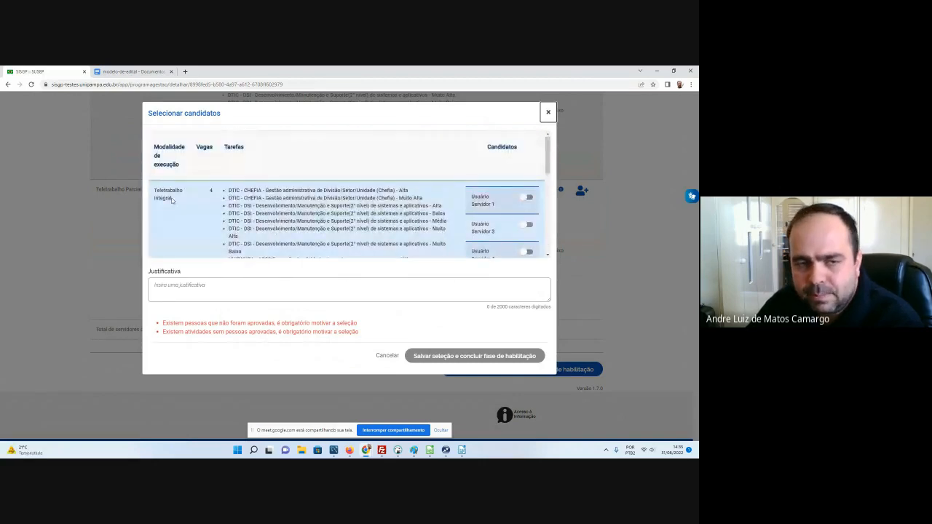
pyautogui.moveTo(210, 190); pyautogui.dragTo(213, 191)
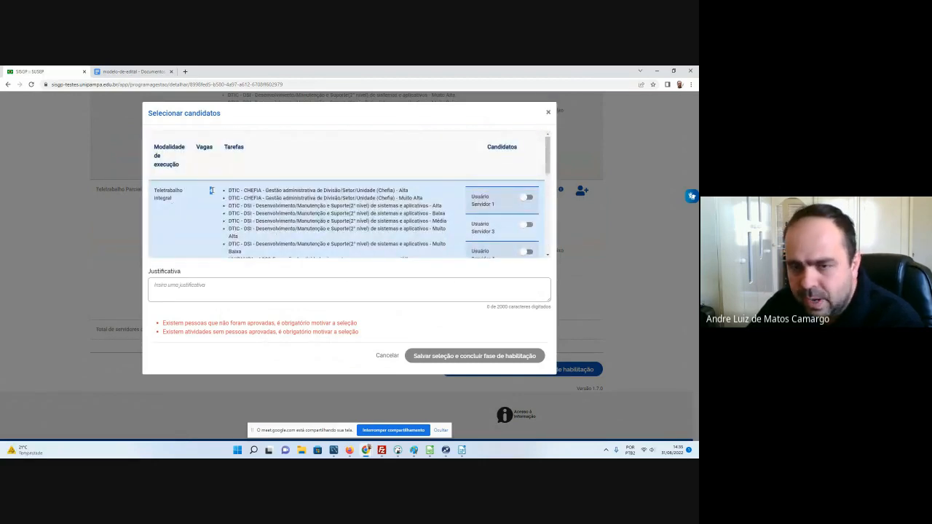
pyautogui.scroll(-1, 331, 190)
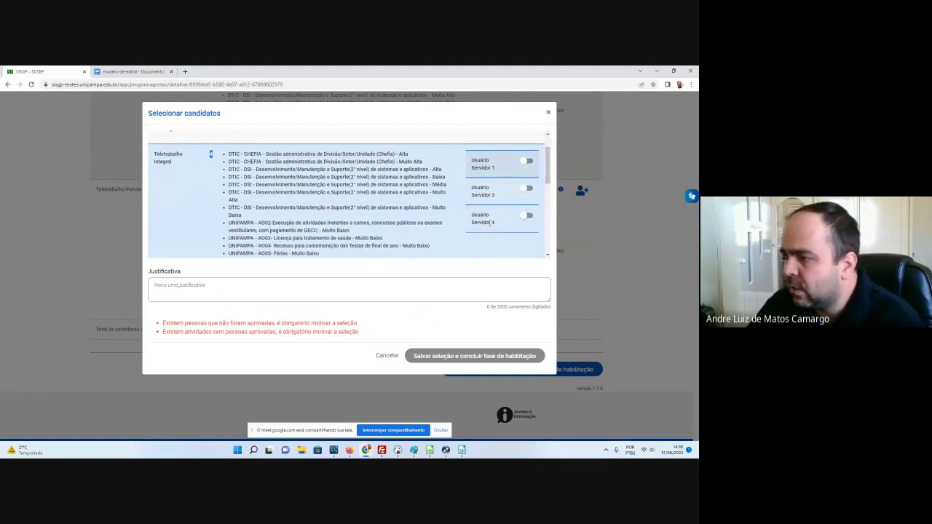
pyautogui.scroll(-3, 219, 193)
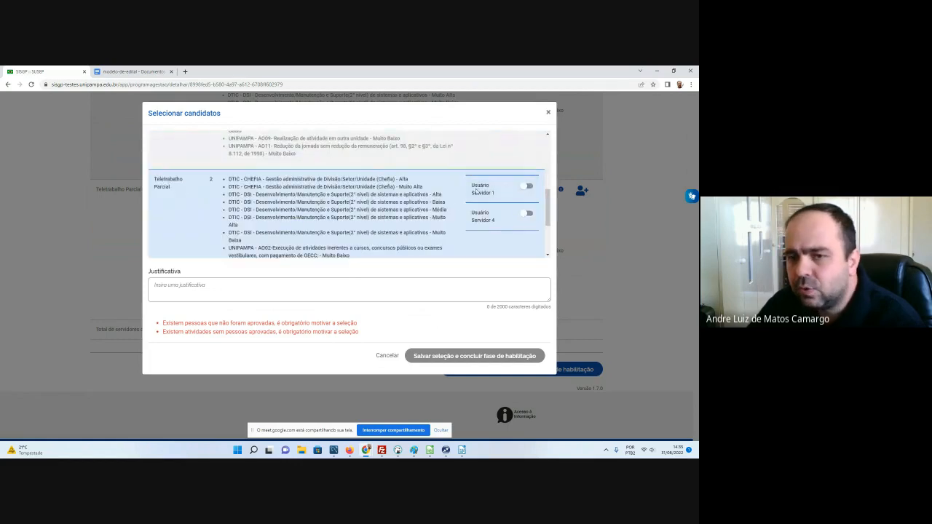
pyautogui.moveTo(471, 184); pyautogui.dragTo(483, 220)
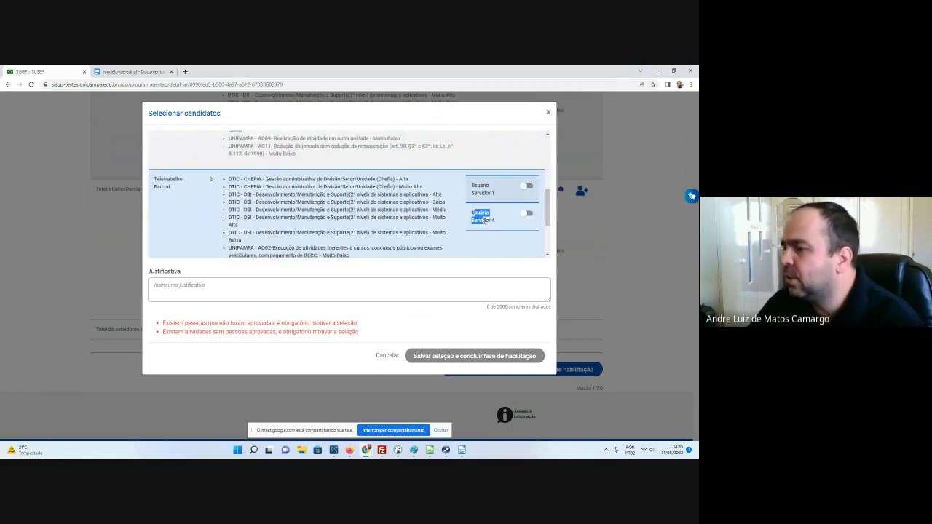
pyautogui.scroll(5, 483, 218)
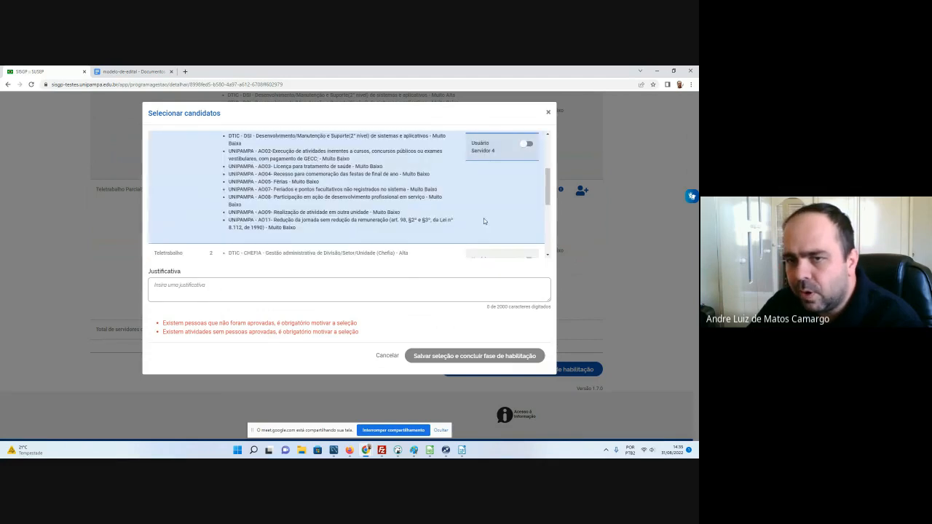
# Step: Approve the candidates Usuário Servidor 1, Servidor 3 and Servidor 4 for Teletrabalho Integral
pyautogui.click(526, 160)
pyautogui.click(526, 189)
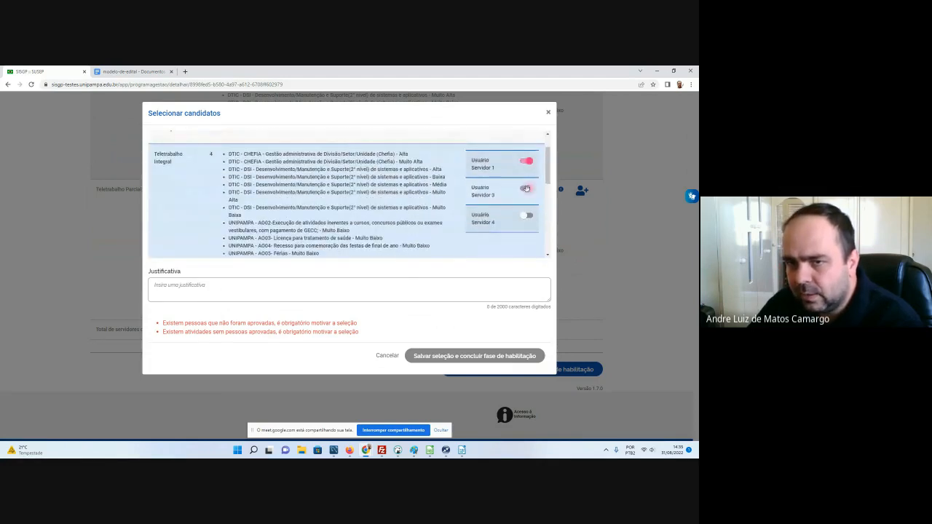
pyautogui.click(527, 215)
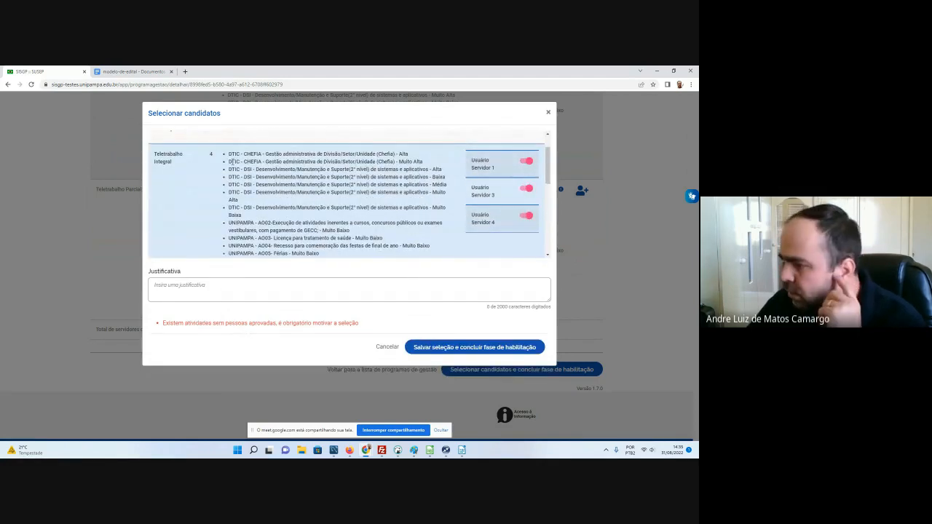
pyautogui.click(187, 153)
pyautogui.click(188, 154)
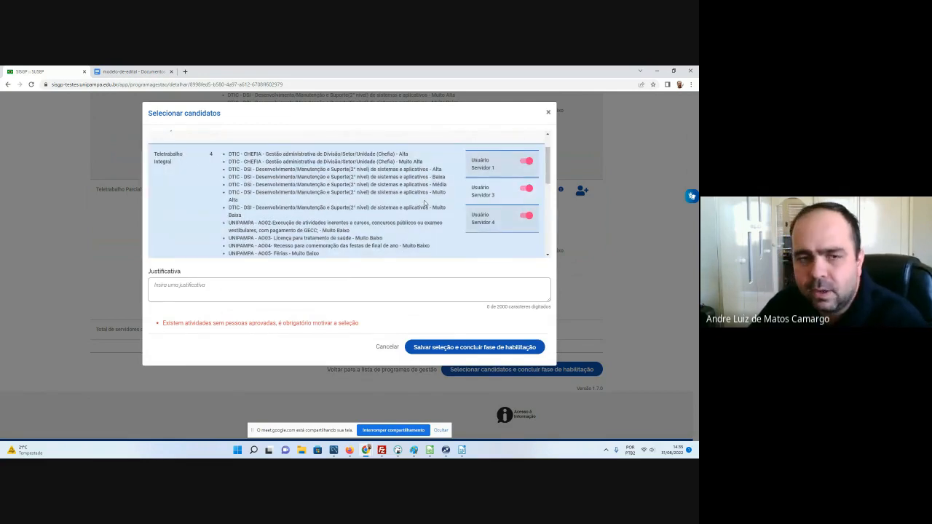
# Step: Approve the candidates Usuário Servidor 1 and Servidor 4 for Teletrabalho Parcial
pyautogui.scroll(-1, 449, 180)
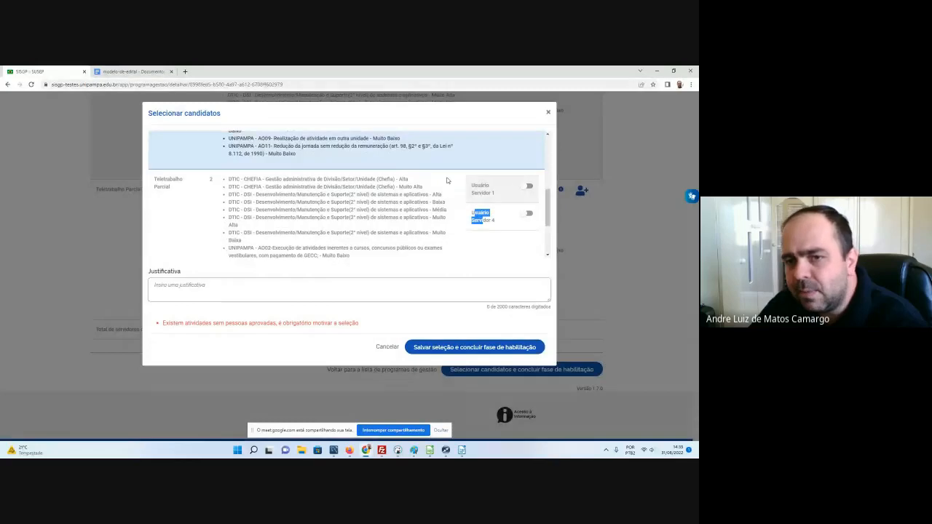
pyautogui.click(527, 186)
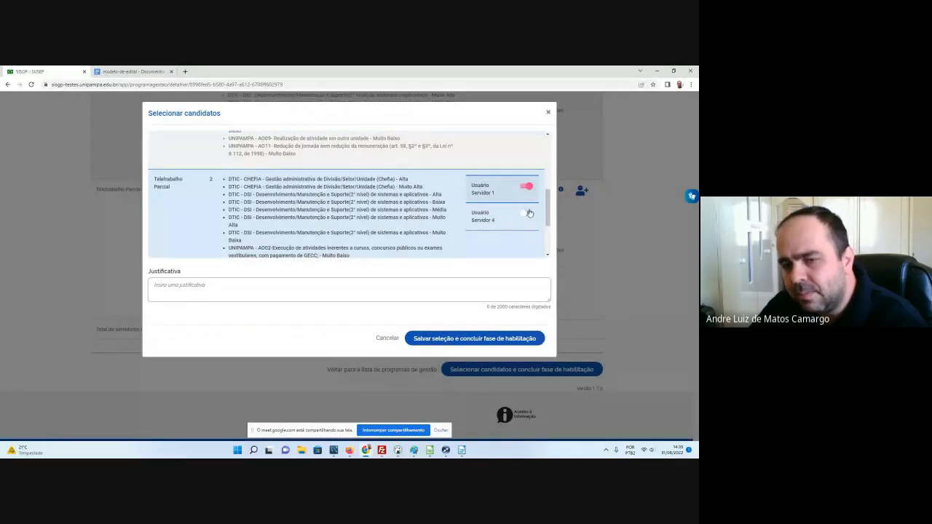
pyautogui.click(526, 214)
# Step: Approve Usuário Servidor 1 for Teletrabalho Integral again
pyautogui.scroll(5, 527, 235)
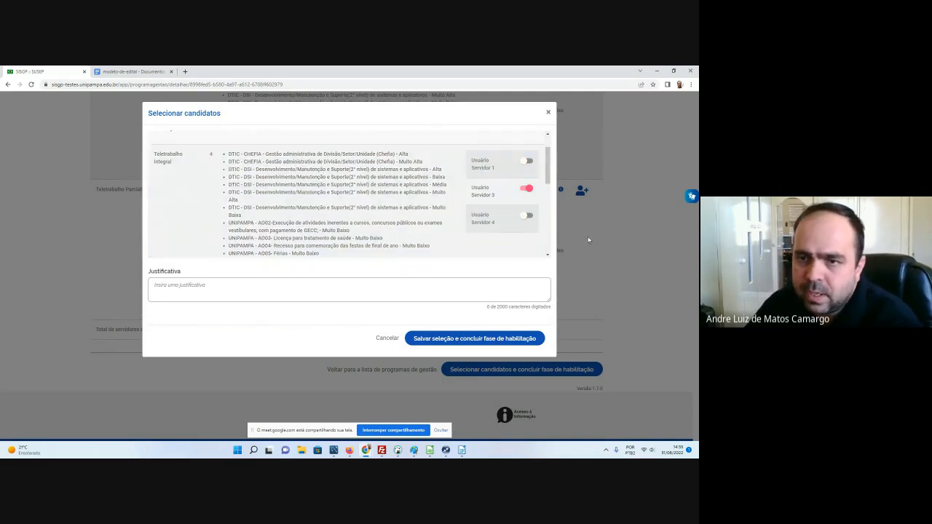
pyautogui.click(526, 161)
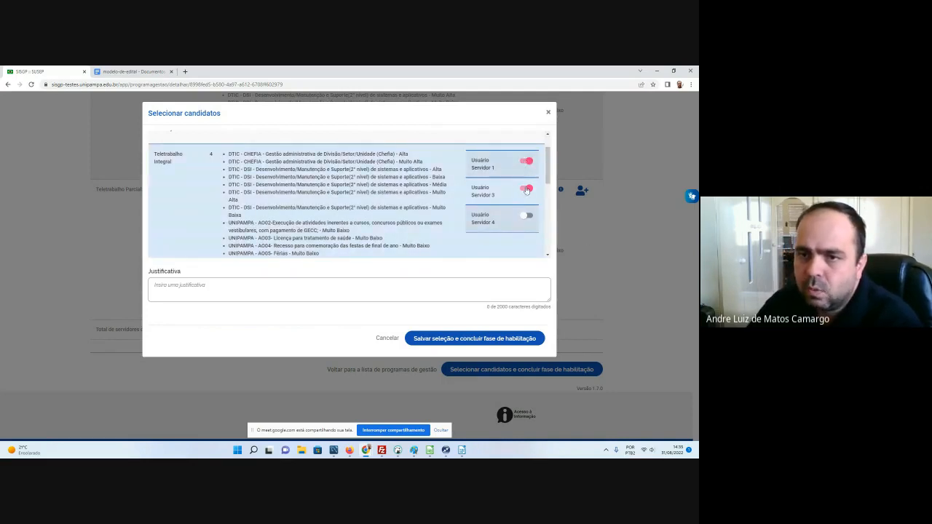
# Step: Check the candidate selection for both telework modalities, save it and conclude the qualification phase
pyautogui.scroll(-3, 509, 204)
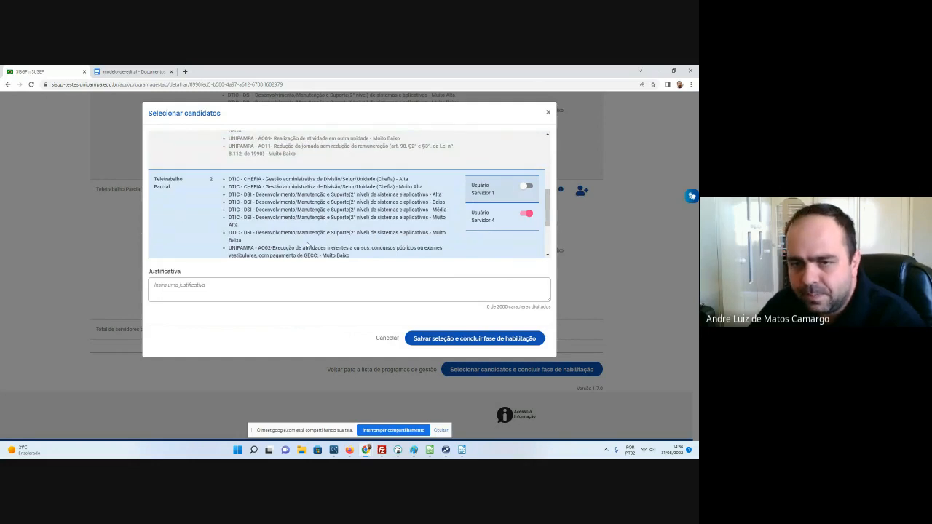
pyautogui.scroll(3, 307, 245)
pyautogui.scroll(-3, 307, 246)
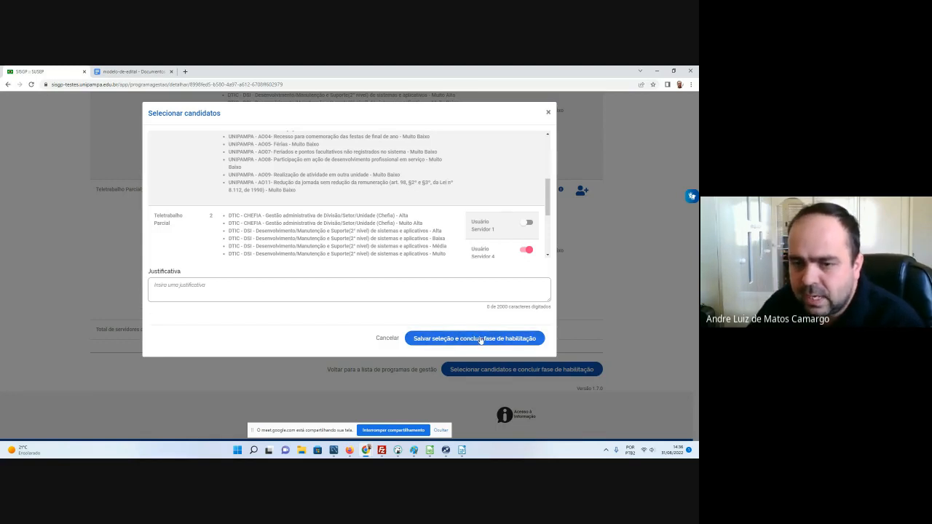
pyautogui.click(480, 340)
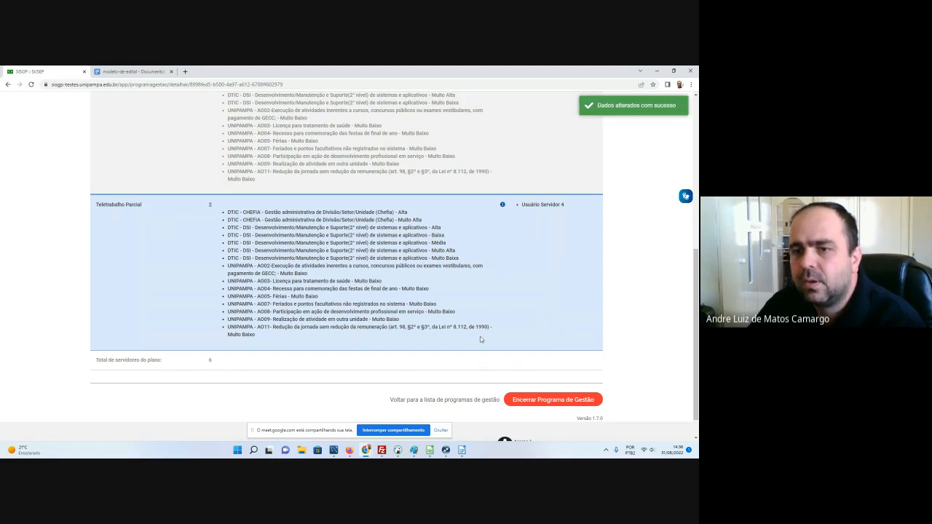
# Step: Review which candidates are approved for Teletrabalho Integral and for Teletrabalho Parcial
pyautogui.scroll(2, 480, 340)
pyautogui.scroll(1, 480, 339)
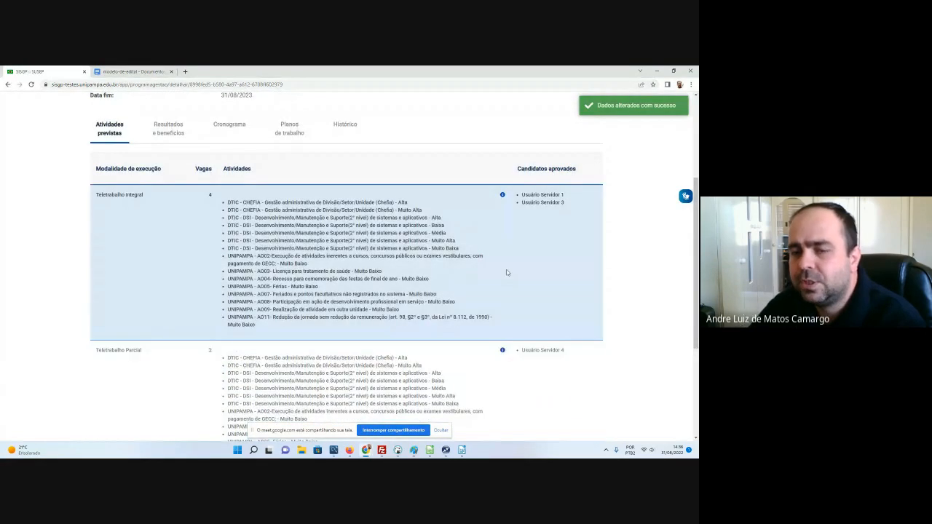
pyautogui.scroll(-1, 480, 255)
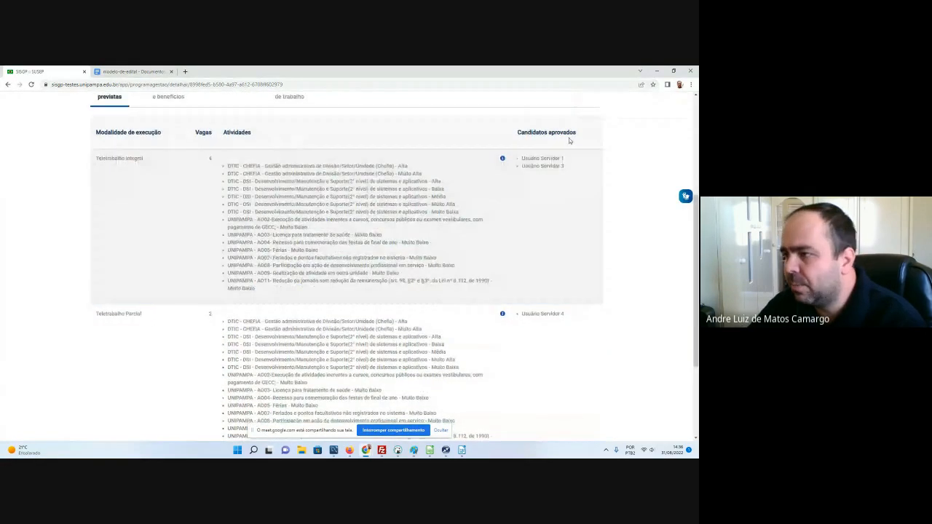
pyautogui.moveTo(524, 159); pyautogui.dragTo(584, 171)
pyautogui.doubleClick(127, 158)
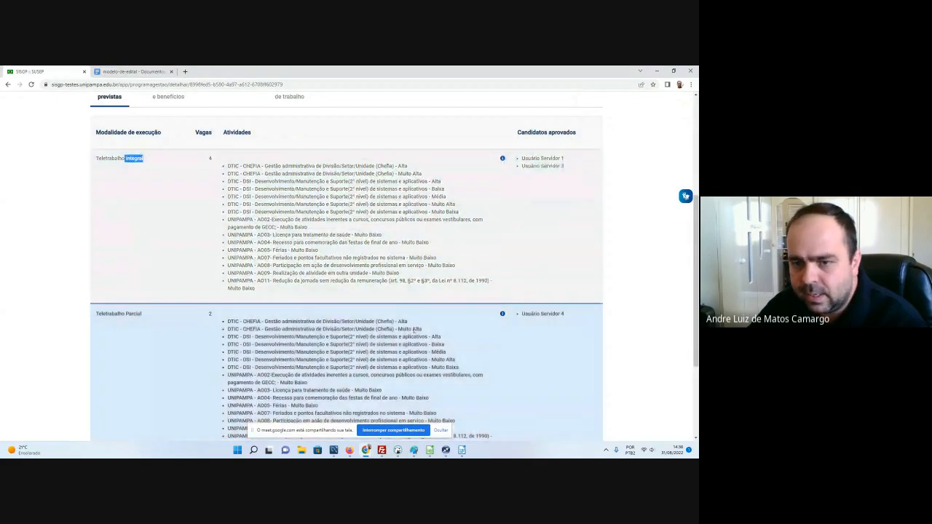
pyautogui.moveTo(530, 314); pyautogui.dragTo(557, 314)
pyautogui.doubleClick(133, 314)
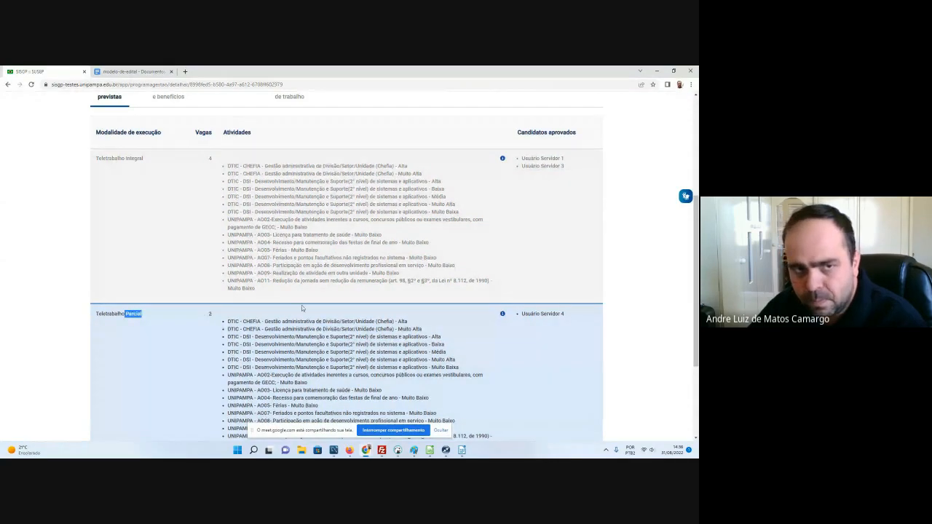
pyautogui.scroll(2, 302, 305)
pyautogui.scroll(-4, 299, 306)
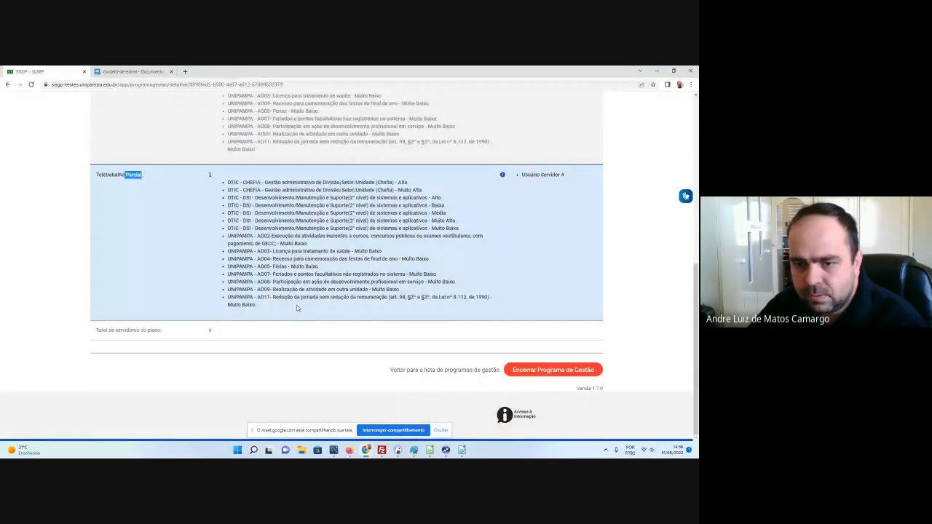
pyautogui.scroll(3, 297, 308)
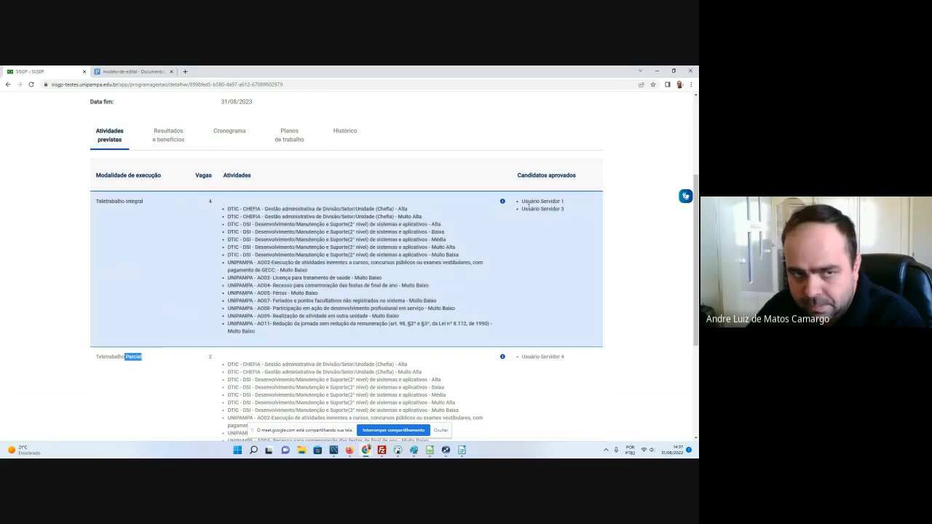
# Step: Look over the program's schedule and work plans, and start registering a new work plan
pyautogui.click(229, 132)
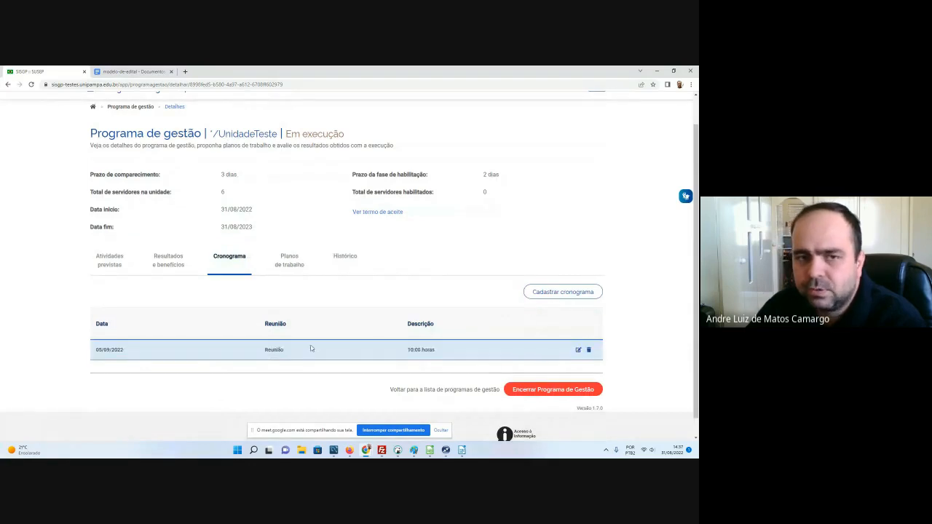
pyautogui.click(290, 265)
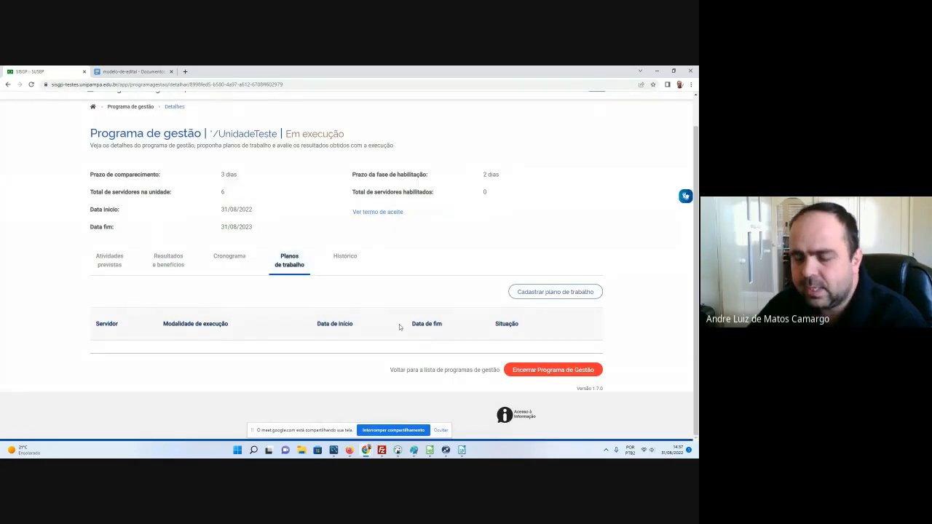
pyautogui.click(525, 293)
# Step: Select Usuário Coordenador and then Usuário Servidor 4 as the plan's person, checking the execution modality of each
pyautogui.click(418, 221)
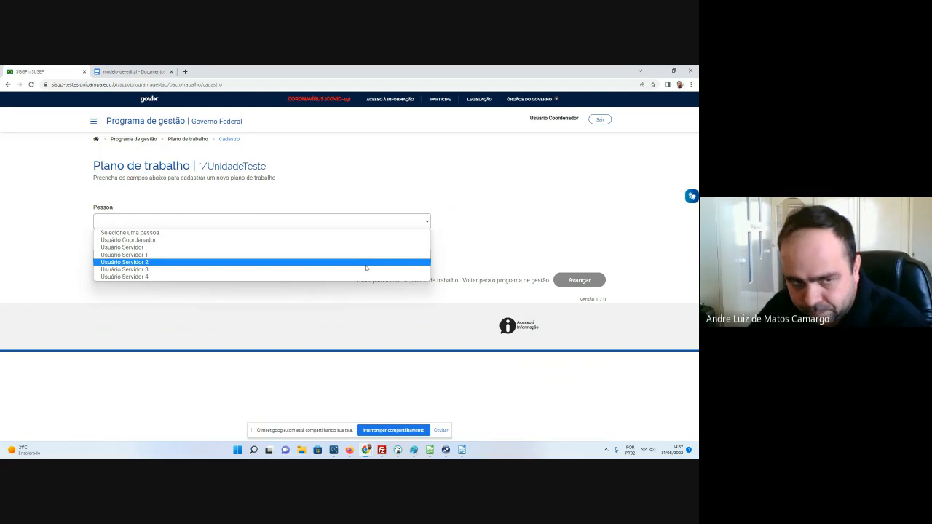
pyautogui.click(166, 241)
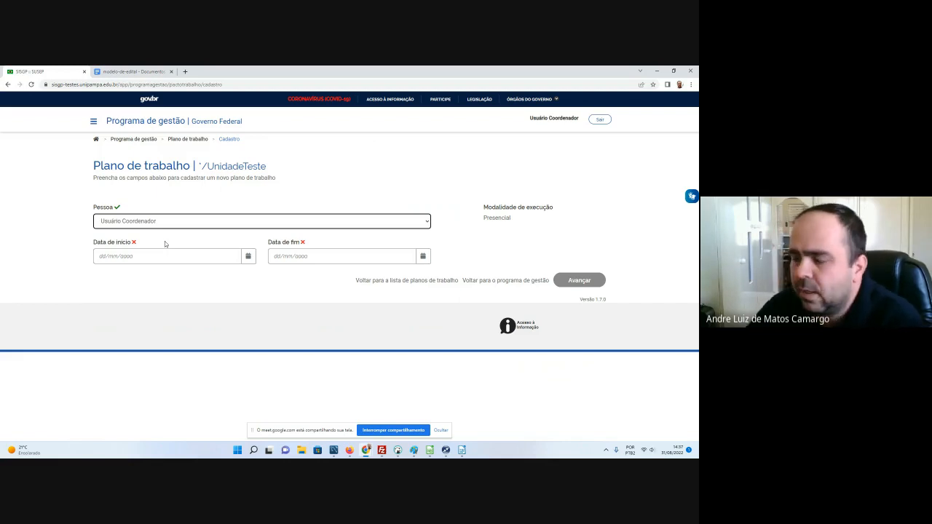
pyautogui.click(502, 220)
pyautogui.doubleClick(503, 220)
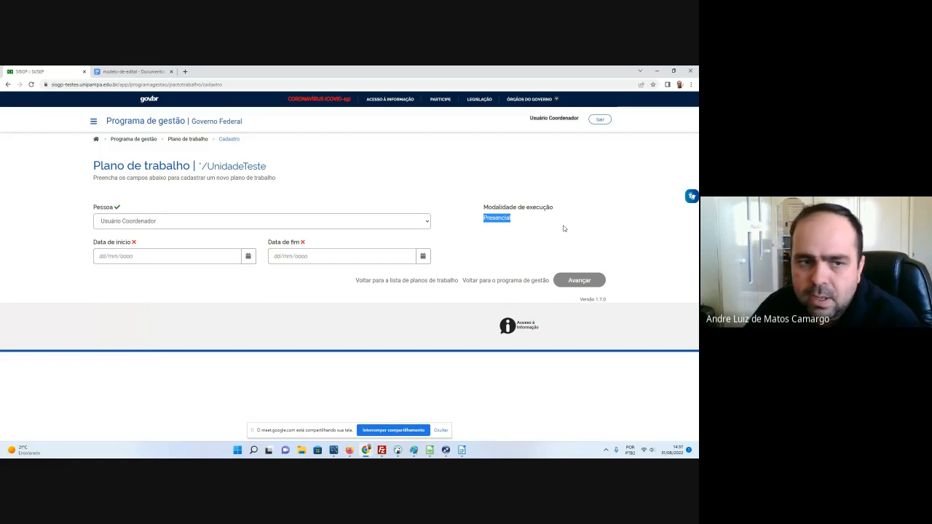
pyautogui.click(357, 222)
pyautogui.click(332, 277)
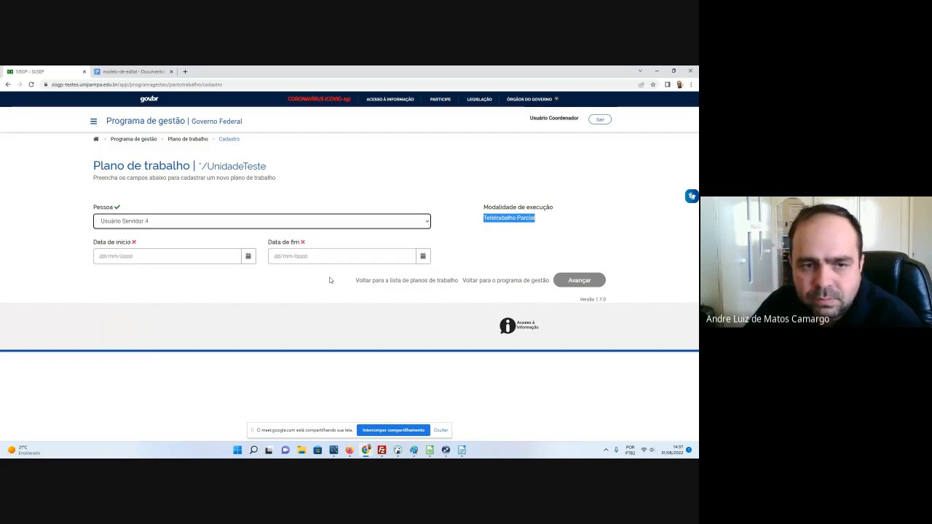
pyautogui.tripleClick(511, 219)
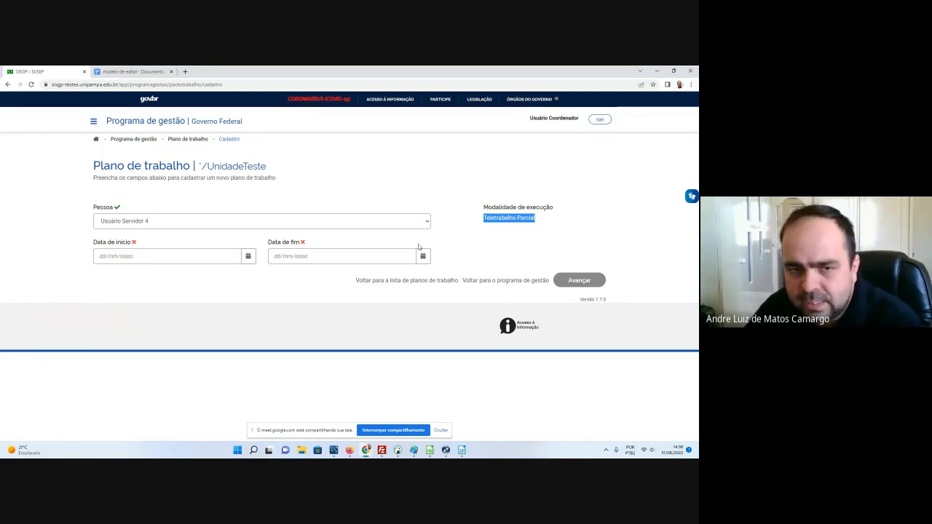
# Step: Switch the plan's person back to Usuário Coordenador and check the execution modality again
pyautogui.click(379, 220)
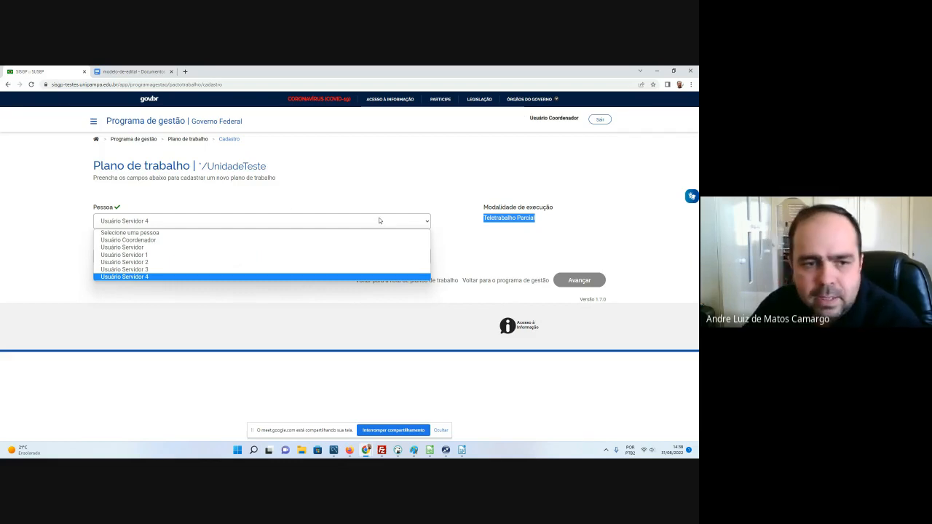
pyautogui.click(188, 240)
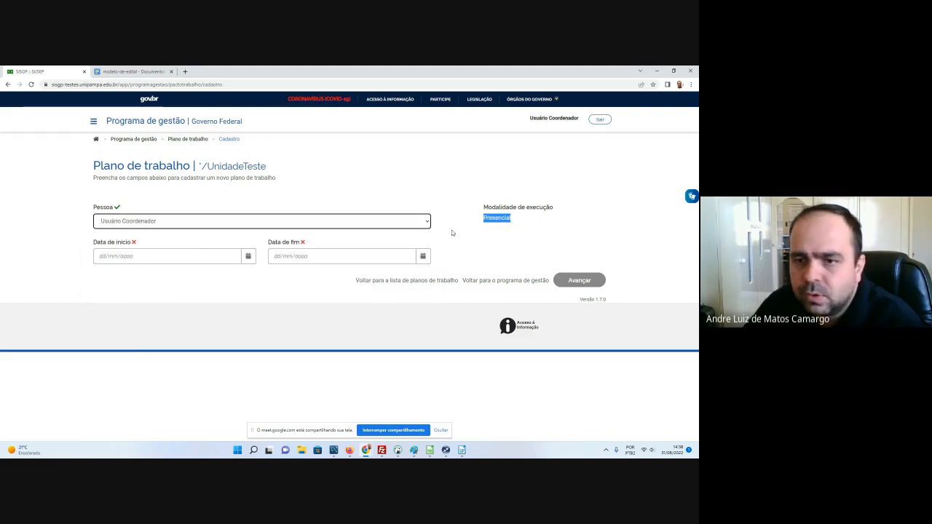
pyautogui.doubleClick(494, 221)
pyautogui.click(491, 223)
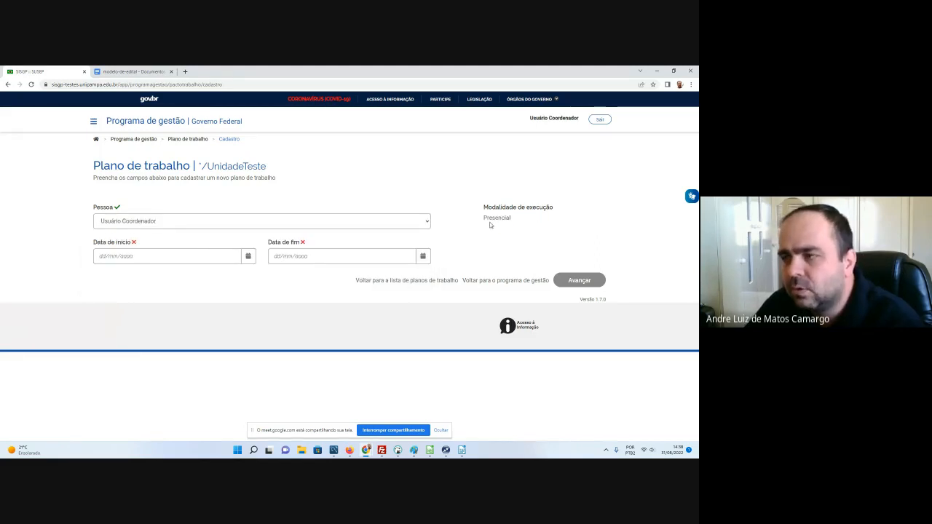
# Step: Choose Usuário Servidor 1 as the plan's person and set the start date to 31/08/2022
pyautogui.click(270, 222)
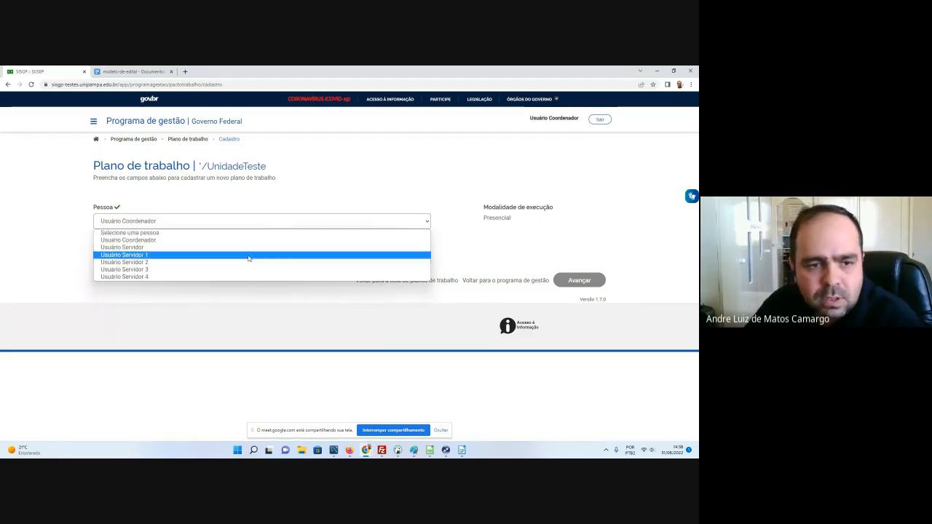
pyautogui.click(238, 255)
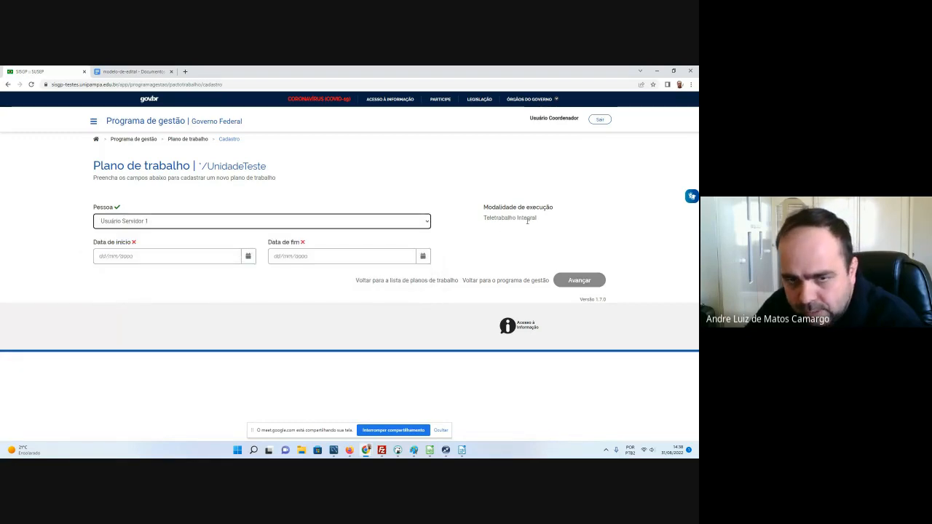
pyautogui.click(248, 256)
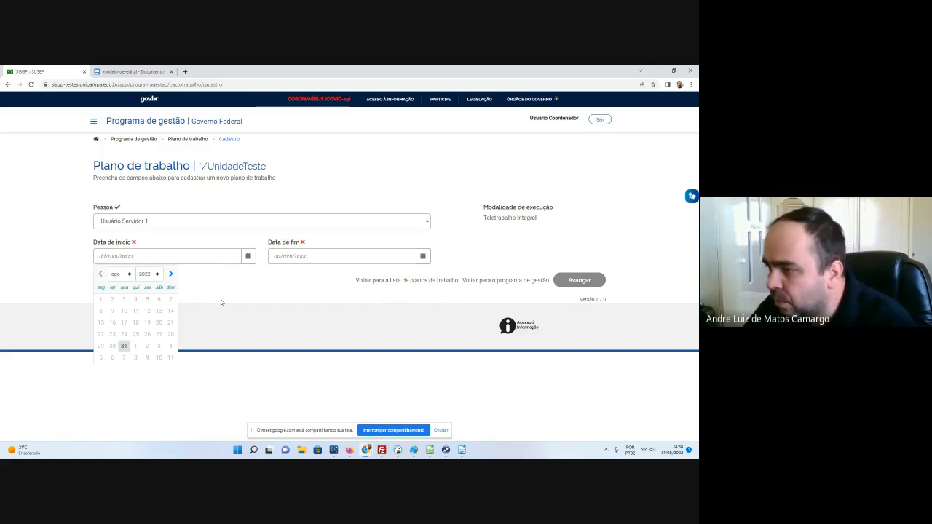
pyautogui.click(124, 346)
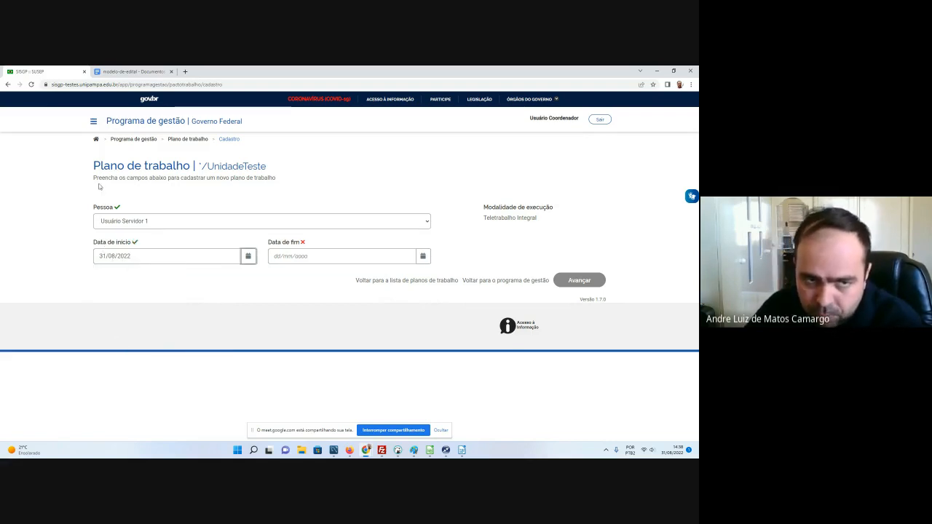
# Step: Set the work plan's end date to 30/09/2022 and advance to create the plan
pyautogui.click(422, 256)
pyautogui.click(302, 274)
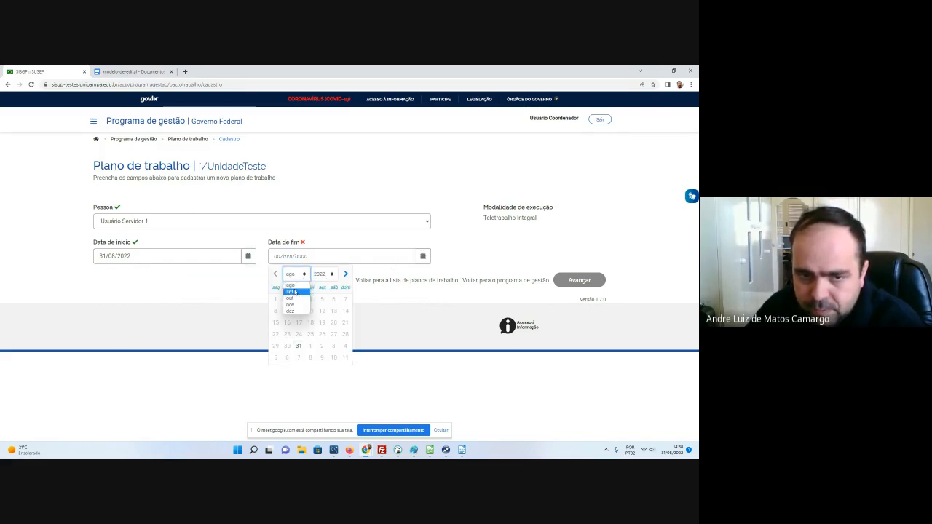
pyautogui.click(295, 297)
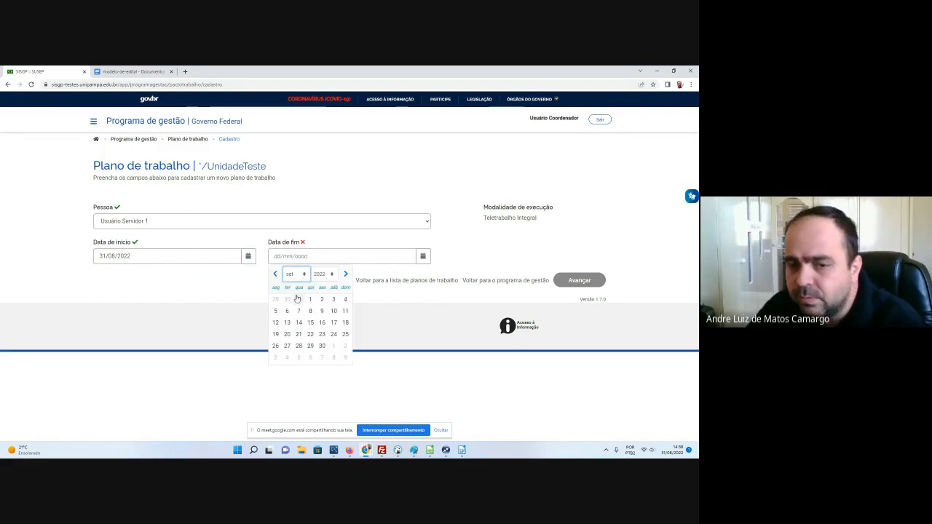
pyautogui.click(322, 345)
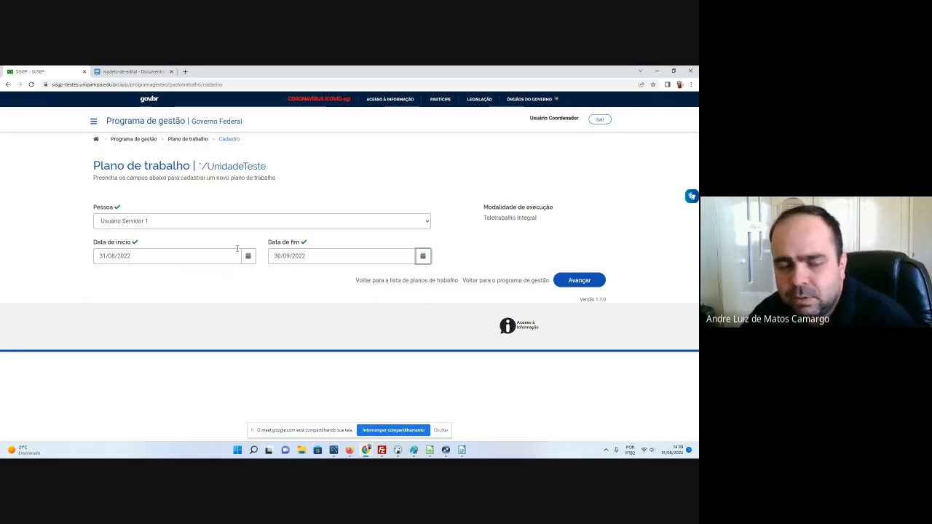
pyautogui.click(349, 222)
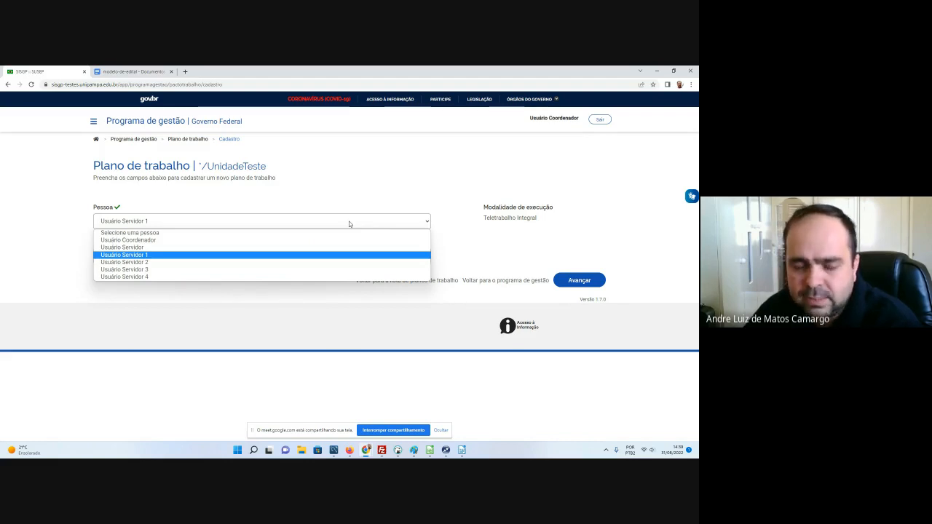
pyautogui.click(348, 224)
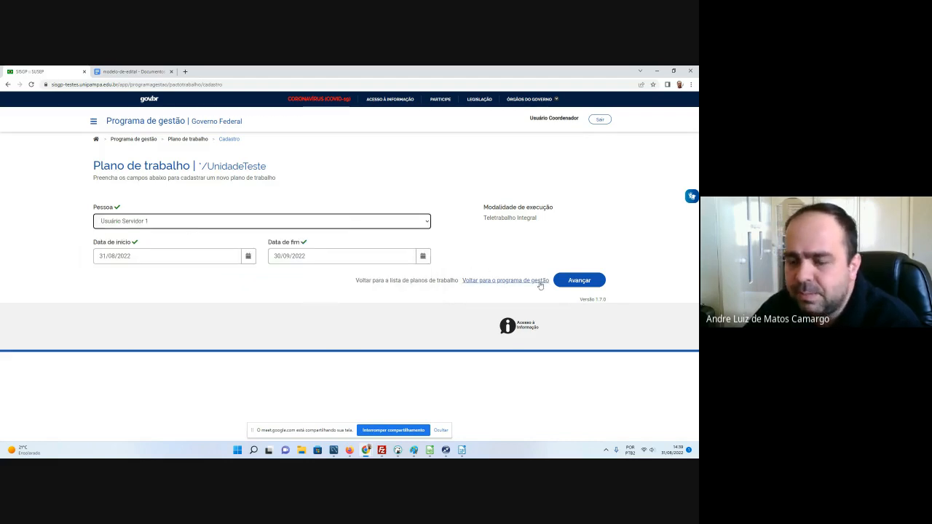
pyautogui.click(583, 281)
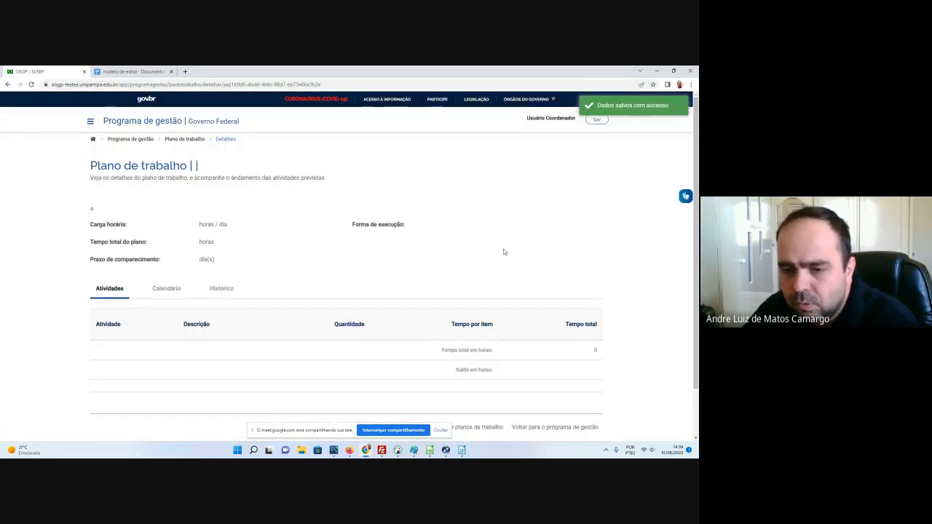
# Step: Check the total time available in Usuário Servidor 1's draft work plan
pyautogui.scroll(-1, 505, 251)
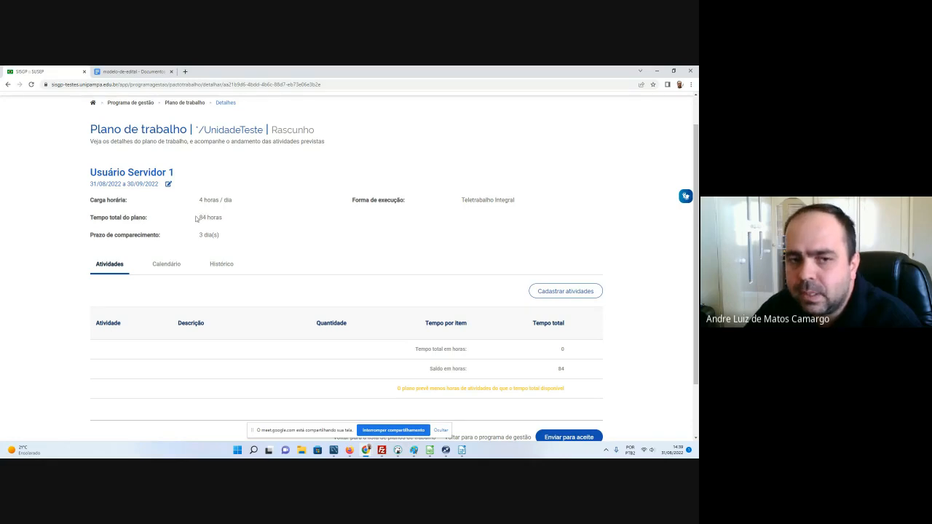
pyautogui.moveTo(196, 218); pyautogui.dragTo(242, 220)
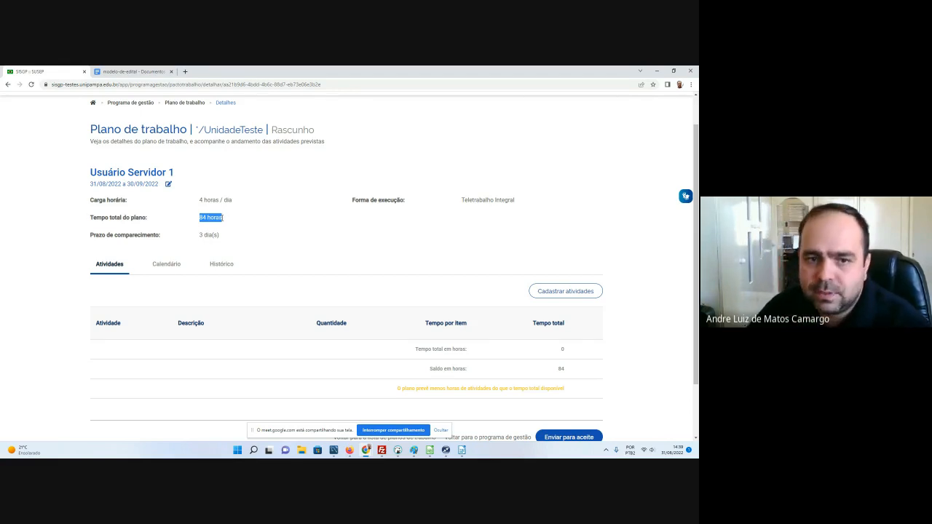
# Step: Leave the draft work plan and open the list of registered people under Estrutura hierárquica
pyautogui.scroll(1, 377, 284)
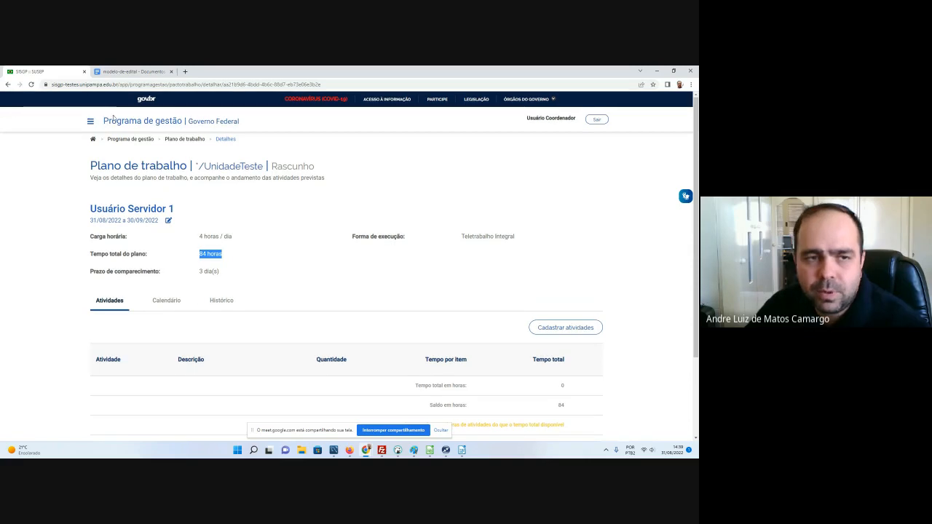
pyautogui.click(92, 123)
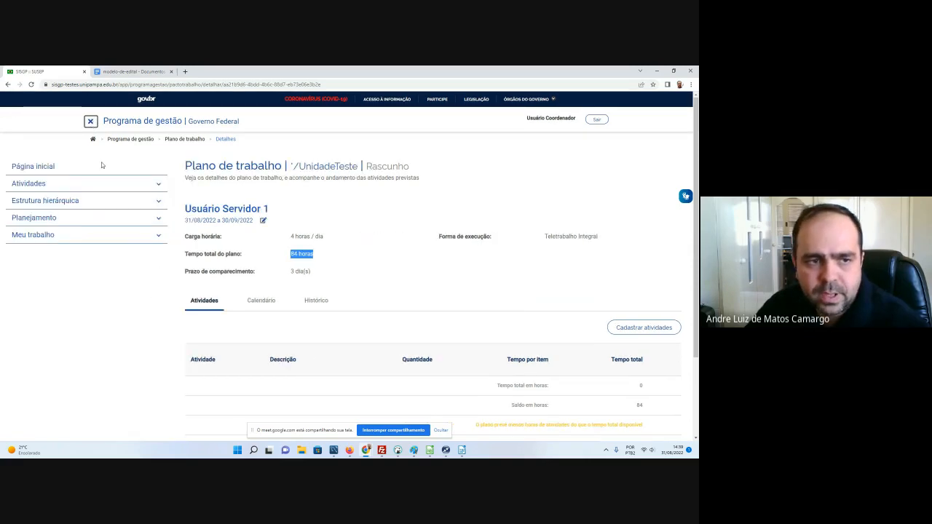
pyautogui.click(117, 199)
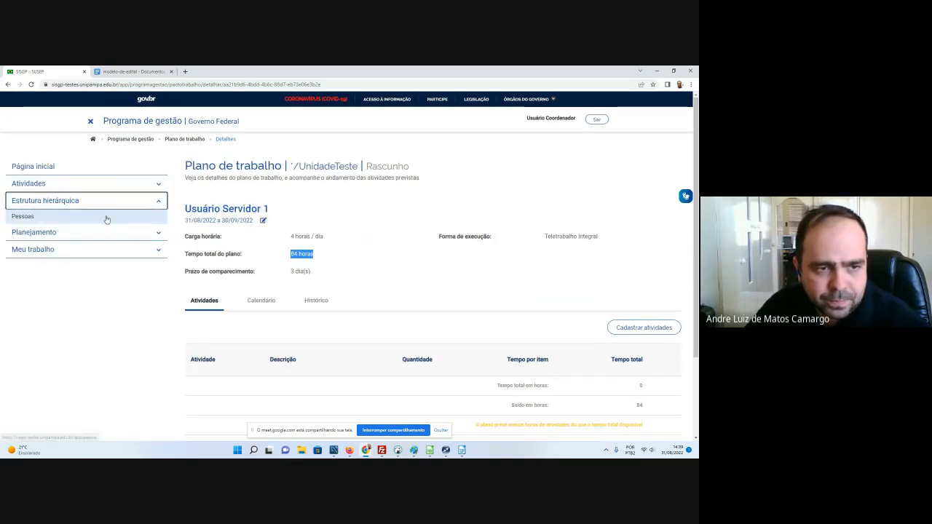
pyautogui.click(106, 219)
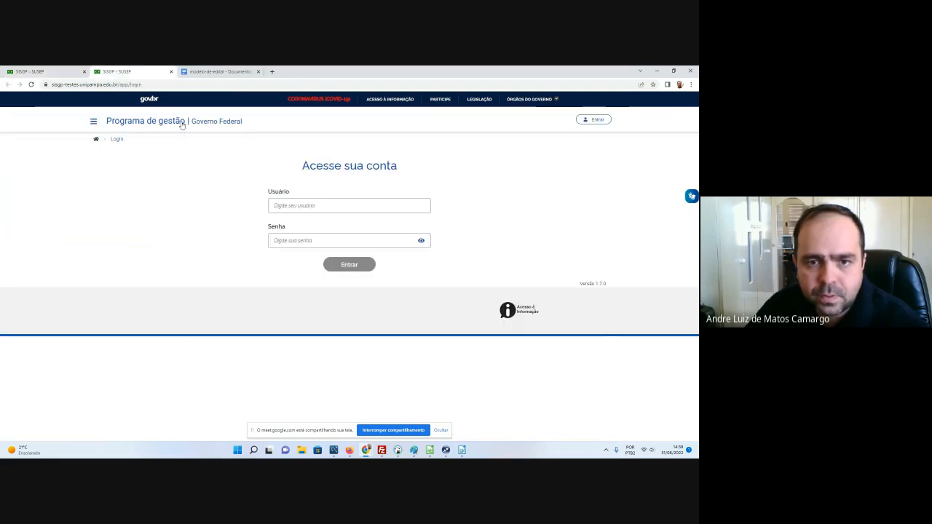
pyautogui.click(33, 71)
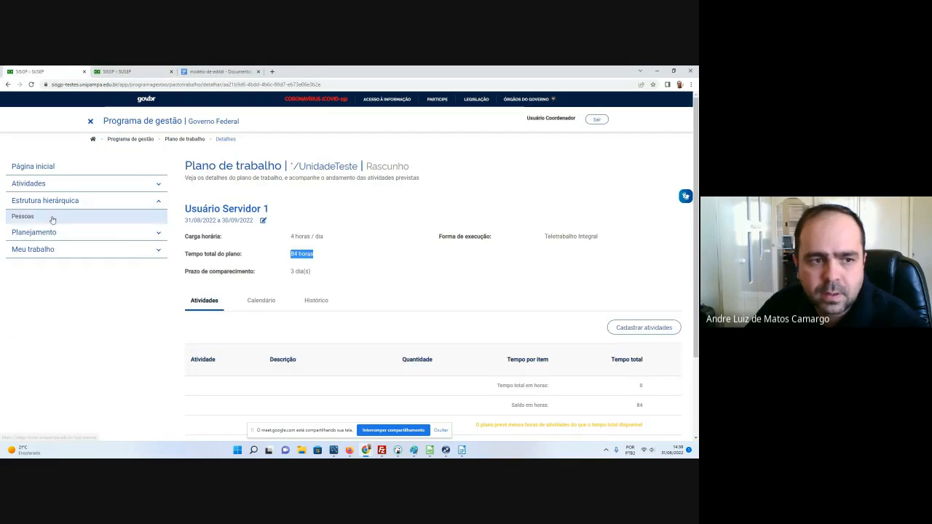
pyautogui.click(53, 219)
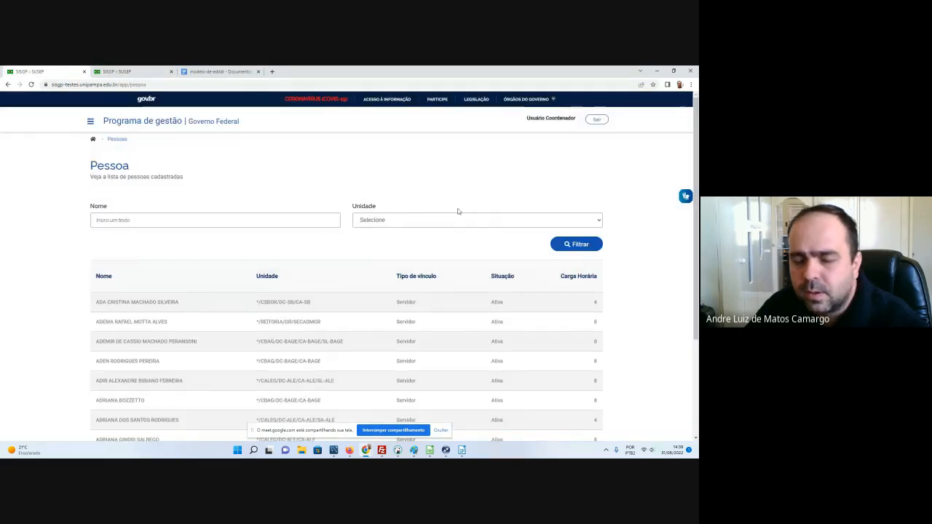
# Step: Filter the people list by the unit */UnidadeTeste and check the daily workload registered for Usuário Servidor 1
pyautogui.click(455, 219)
pyautogui.scroll(-15, 498, 280)
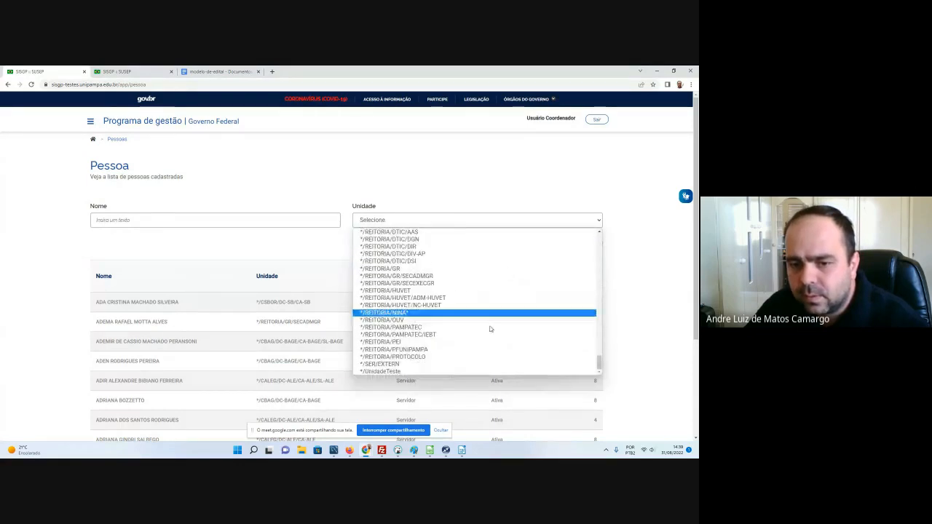
pyautogui.click(460, 367)
pyautogui.click(569, 244)
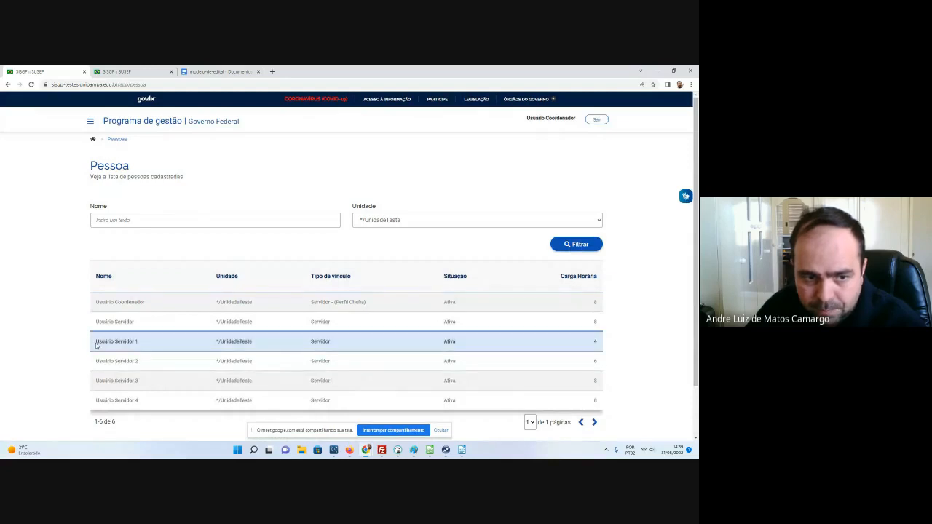
pyautogui.tripleClick(159, 346)
pyautogui.moveTo(158, 346); pyautogui.dragTo(602, 346)
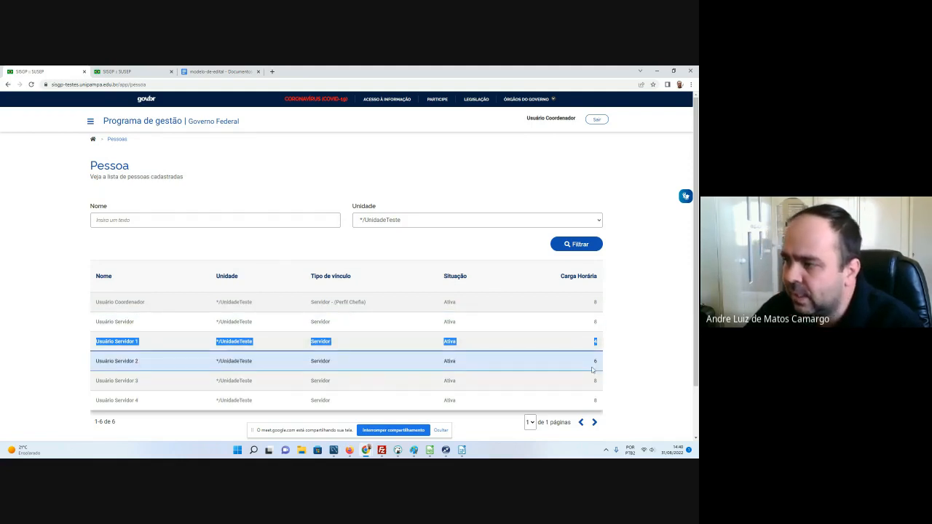
# Step: Go back to the */UnidadeTeste management program in execution and open Usuário Servidor 1's draft work plan from its work plans
pyautogui.click(91, 123)
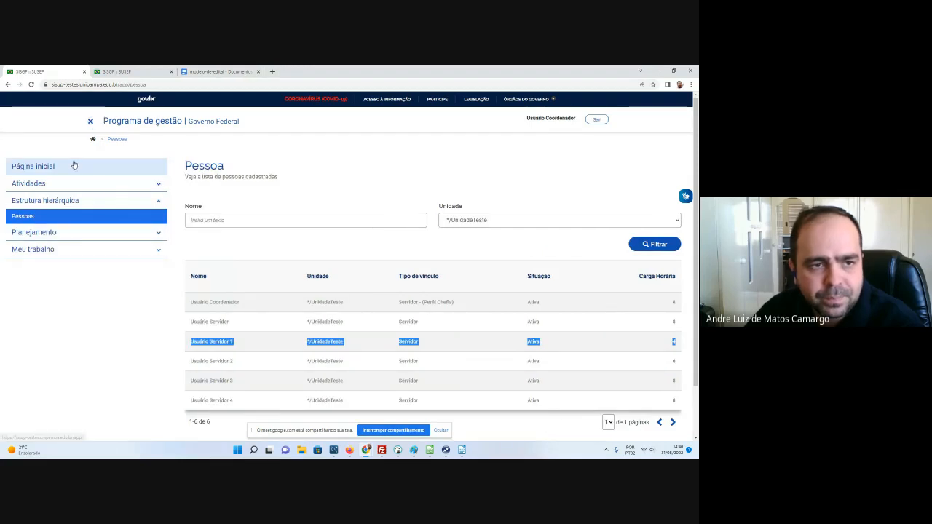
pyautogui.click(33, 166)
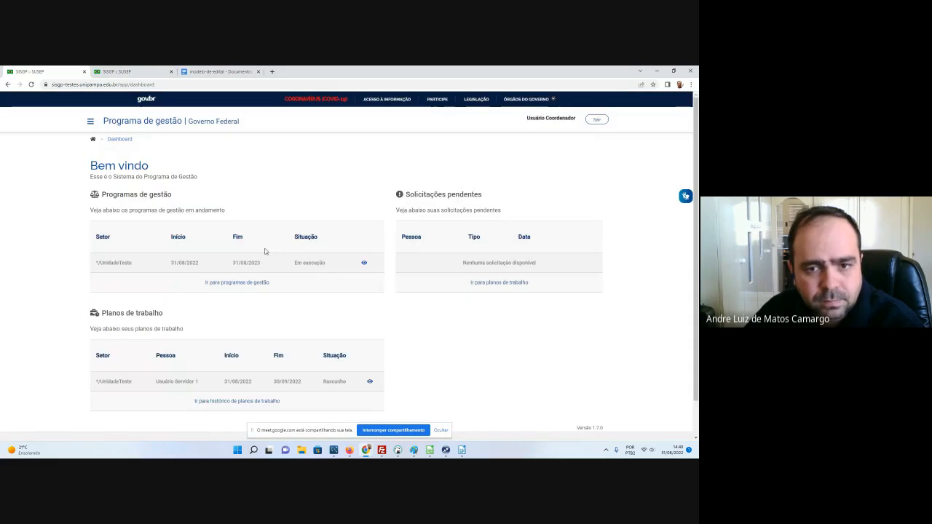
pyautogui.click(364, 263)
pyautogui.scroll(-3, 366, 266)
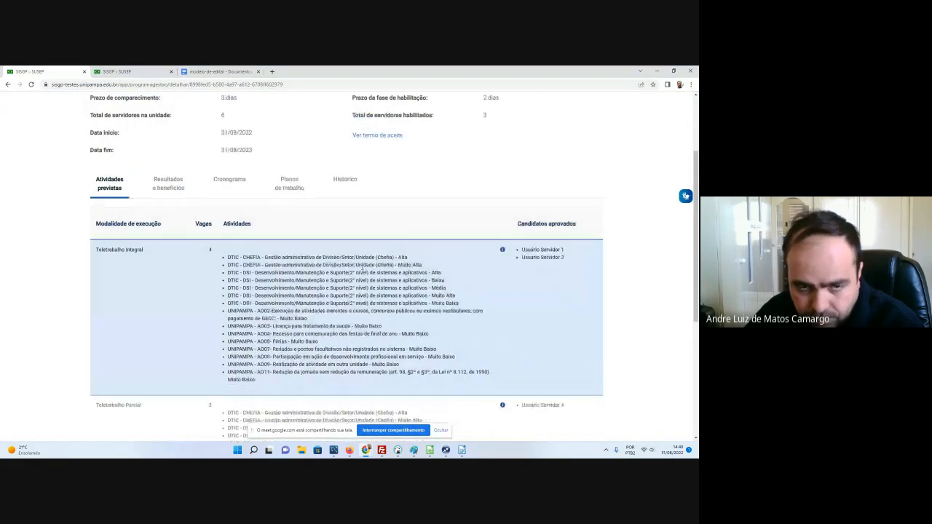
pyautogui.click(289, 183)
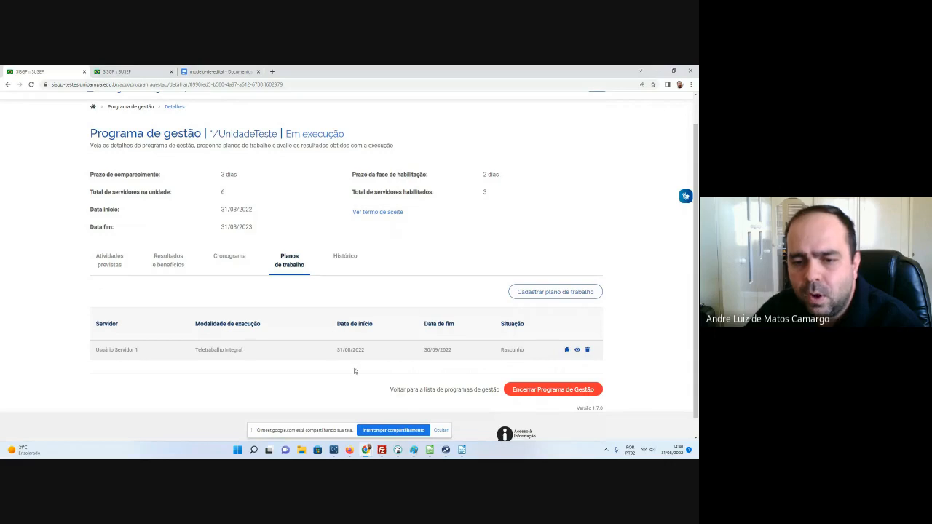
pyautogui.click(576, 351)
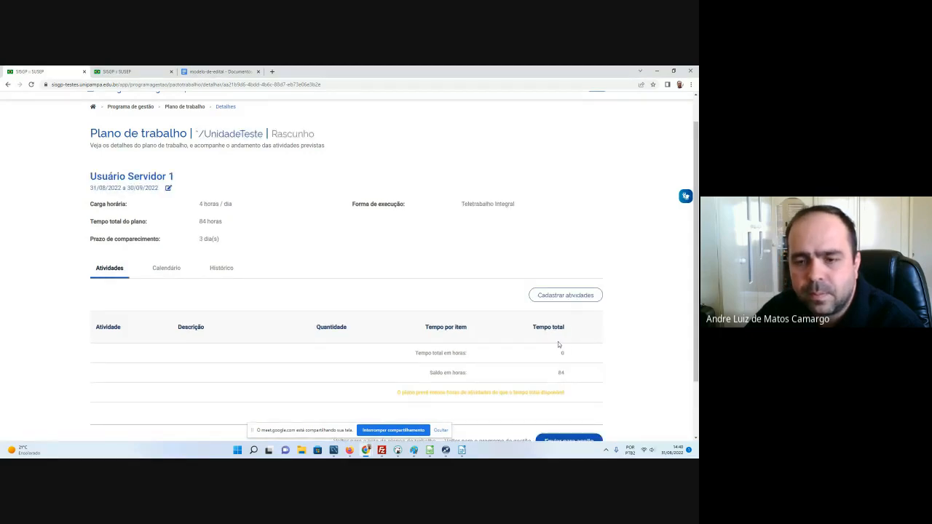
# Step: Review the plan's total time against the hour balance in its activities table
pyautogui.moveTo(199, 221); pyautogui.dragTo(243, 223)
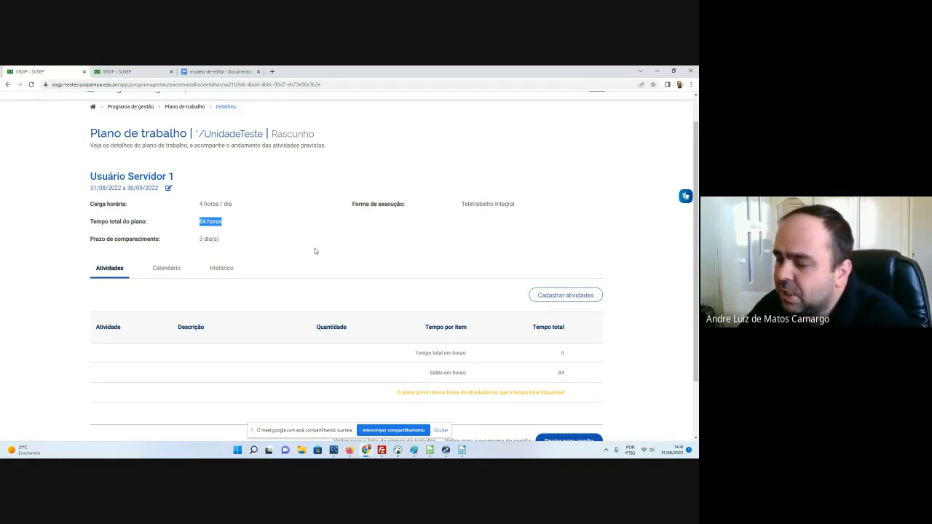
pyautogui.scroll(-2, 425, 223)
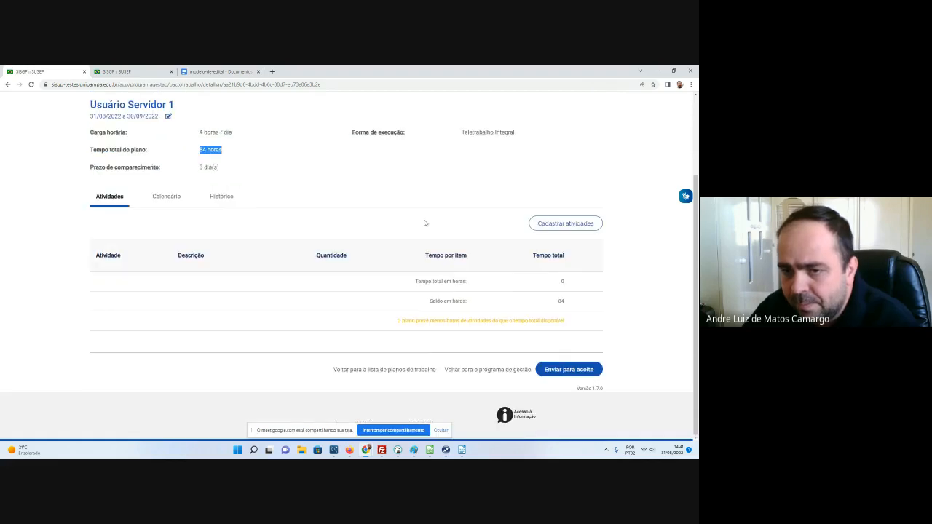
pyautogui.scroll(1, 425, 222)
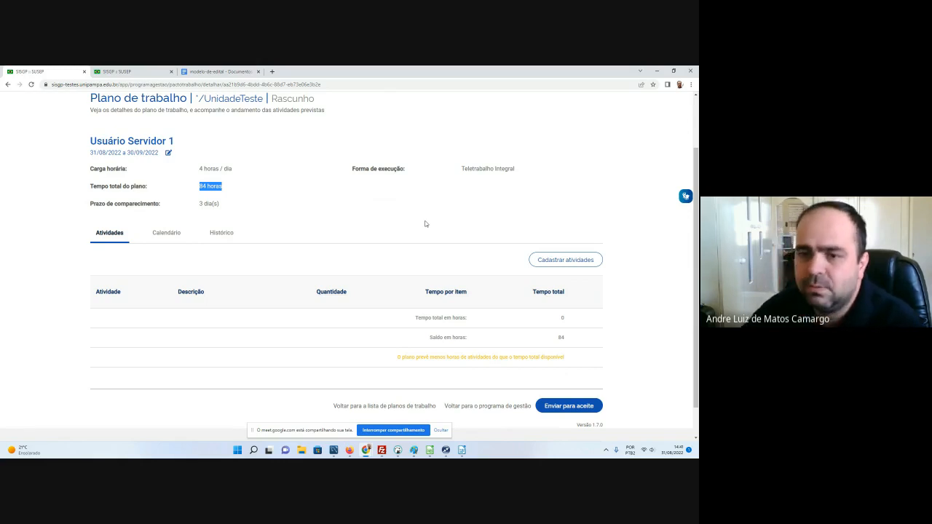
# Step: Start a new plan activity with "DTIC - DSI - Desenvolvimento/Manutenção e Suporte(2° nível) de sistemas e aplicativos - Média" and 1 repetition
pyautogui.click(560, 262)
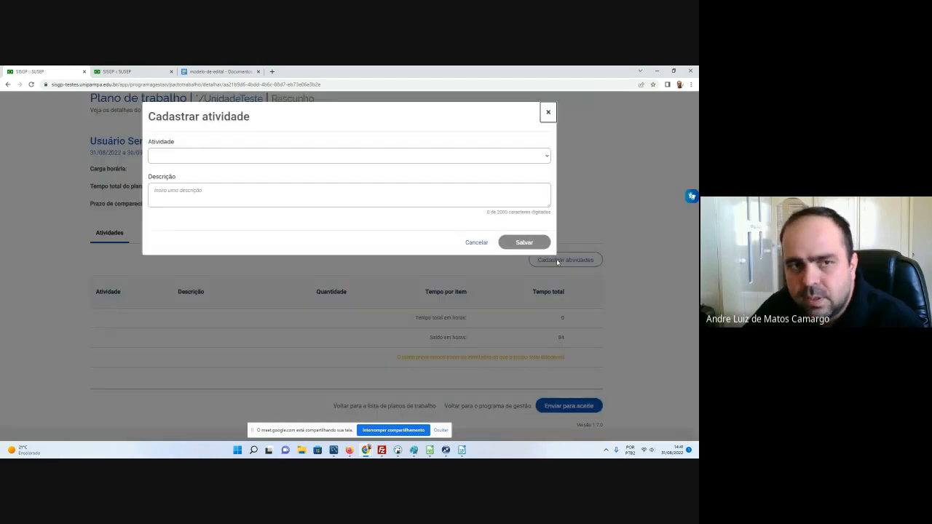
pyautogui.click(423, 157)
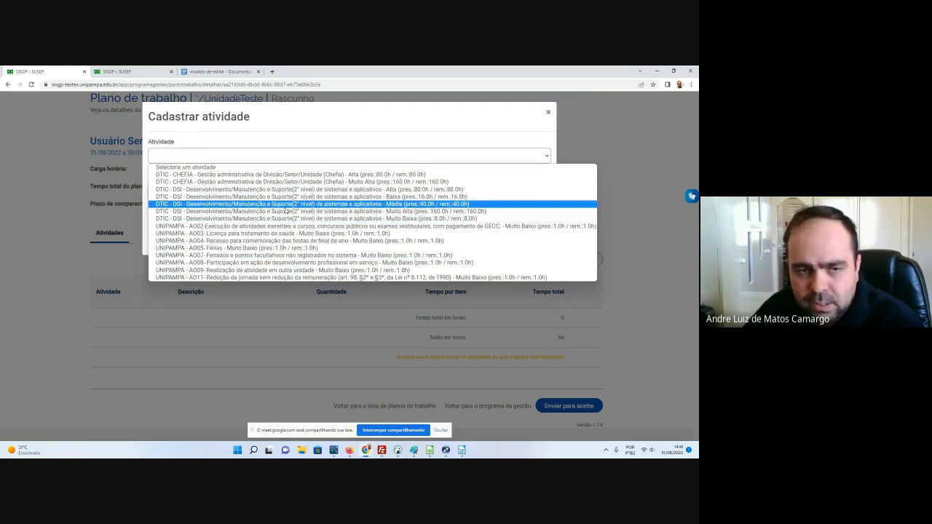
pyautogui.click(269, 205)
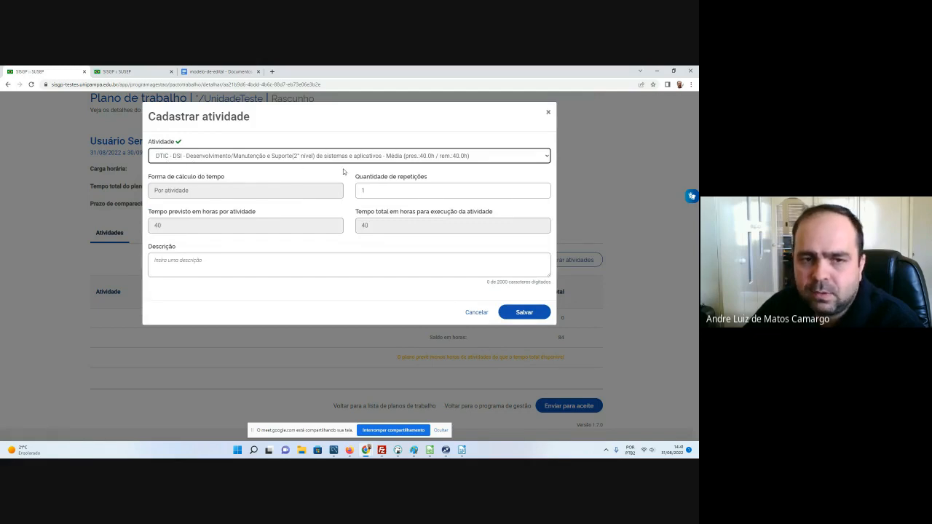
pyautogui.moveTo(350, 181); pyautogui.dragTo(439, 181)
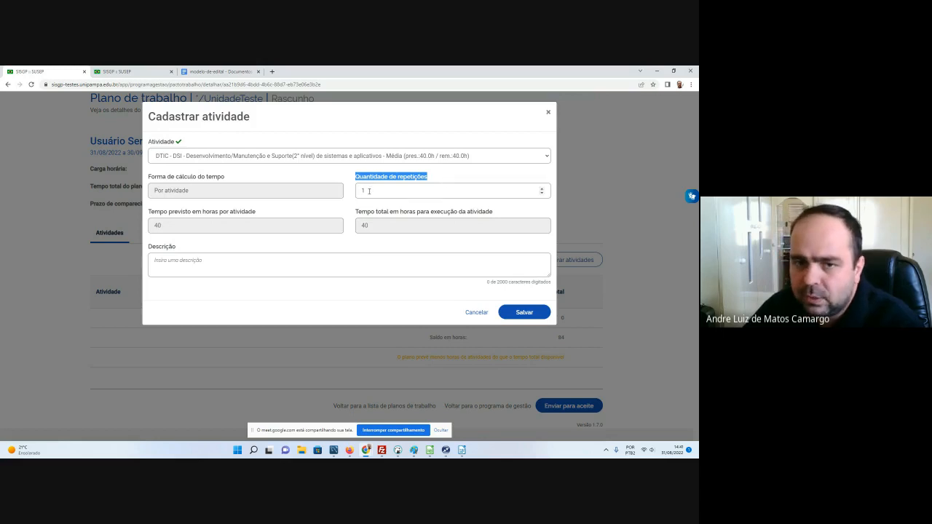
pyautogui.moveTo(369, 190); pyautogui.dragTo(359, 190)
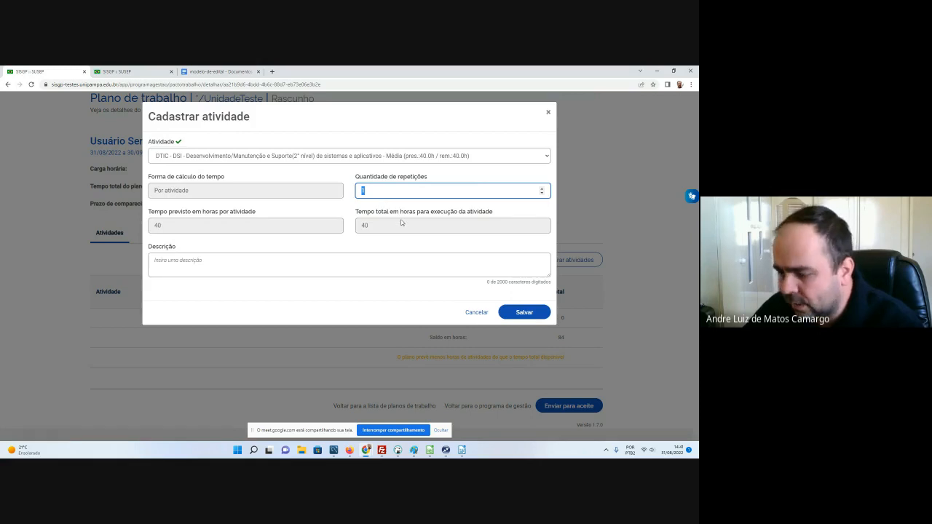
# Step: Describe the activity as "Atendimento dos chamados na fila do gaucha. numeros acordados com a chefia" and save it
pyautogui.click(194, 265)
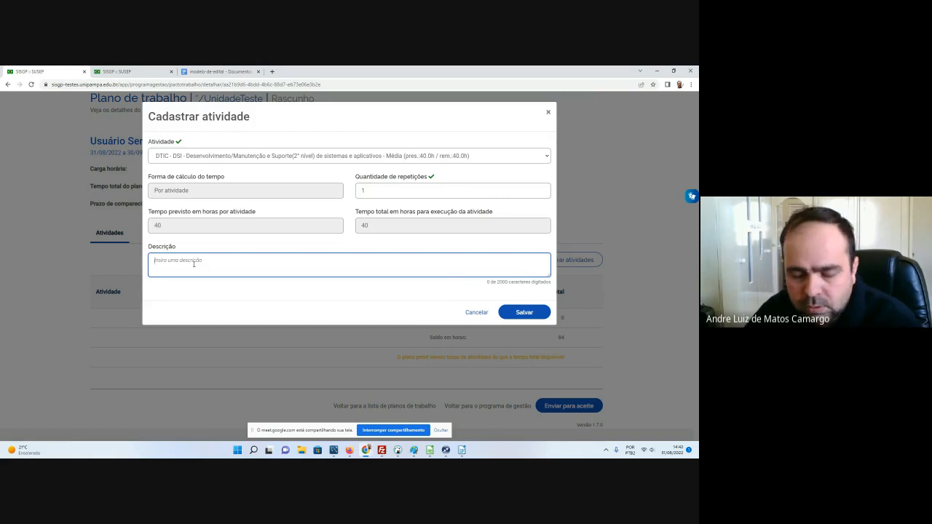
pyautogui.write('A')
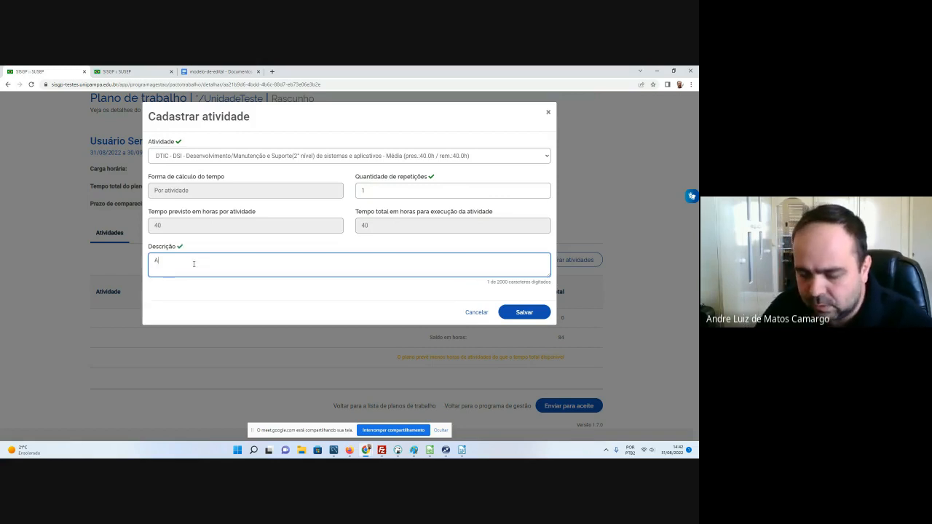
pyautogui.write('tend')
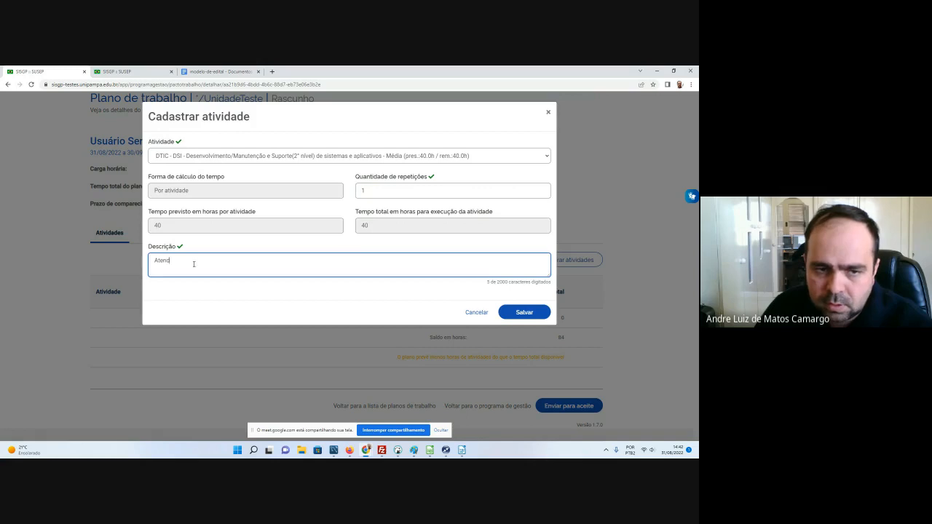
pyautogui.write('imento dos chamado')
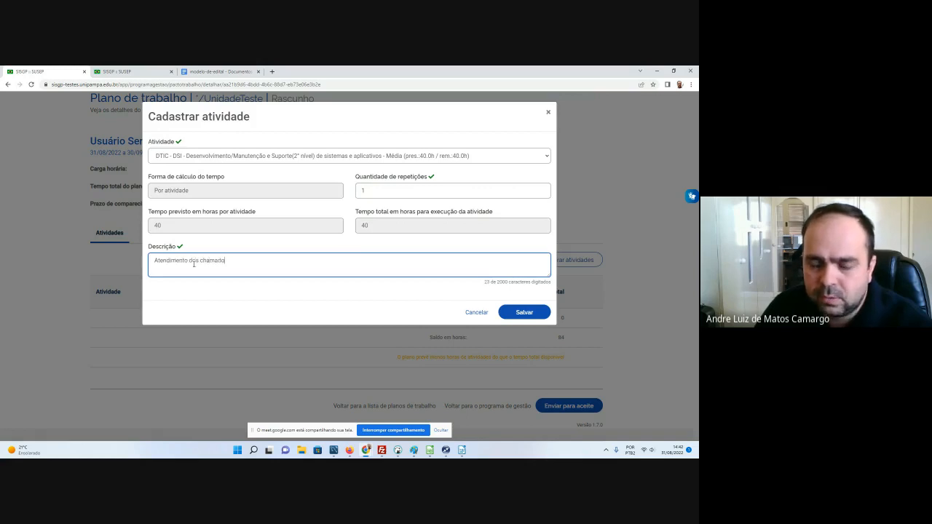
pyautogui.write('s na fila do g')
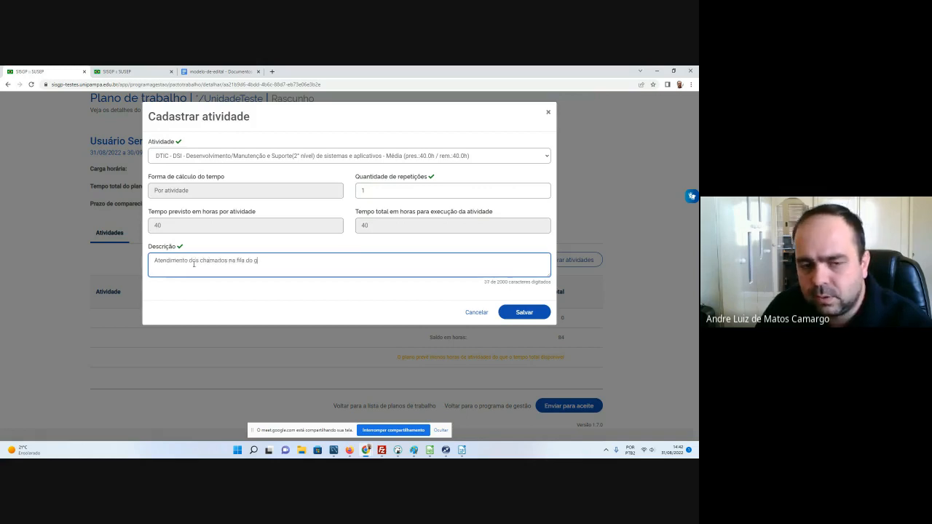
pyautogui.write('aucha.')
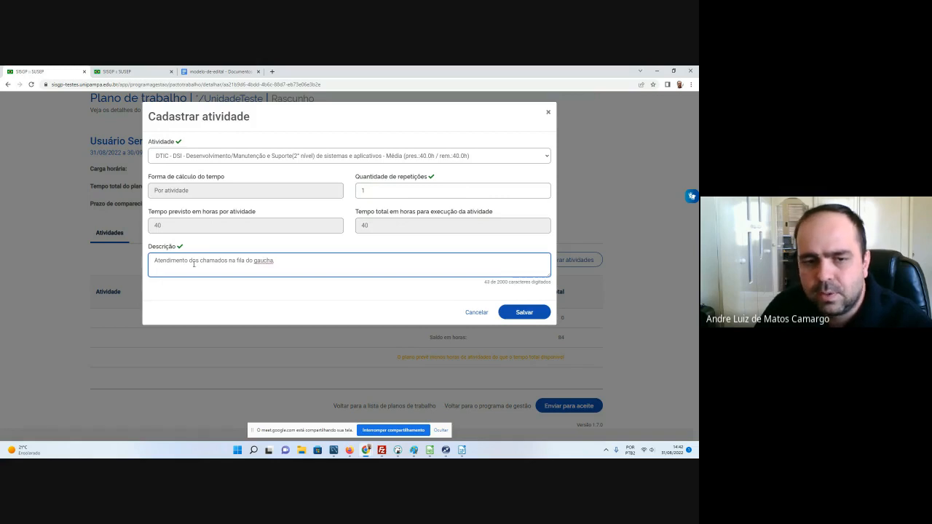
pyautogui.write(' ri')
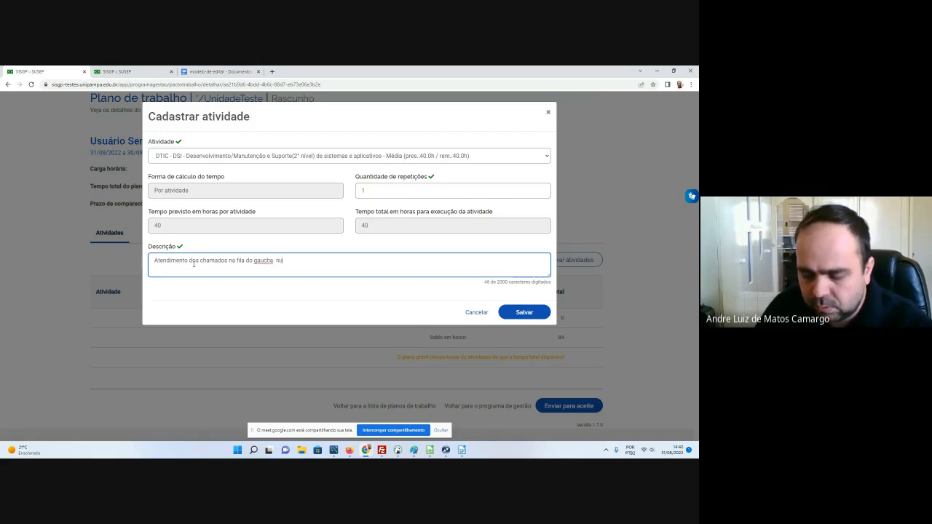
pyautogui.write('meros ')
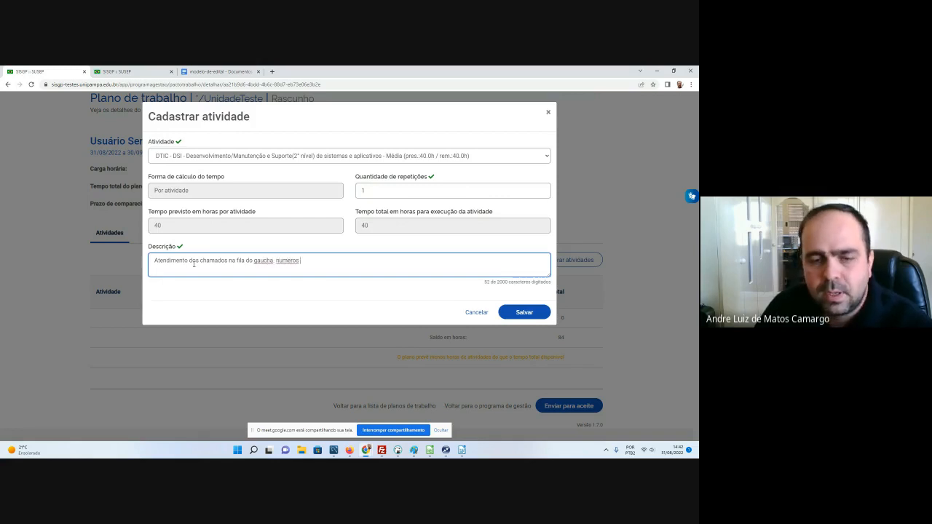
pyautogui.write('acordo')
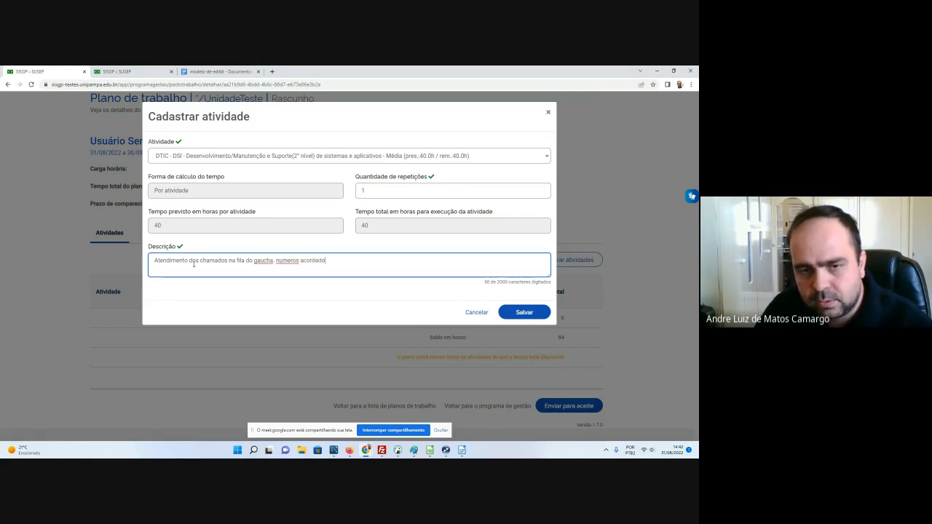
pyautogui.write('a chefia')
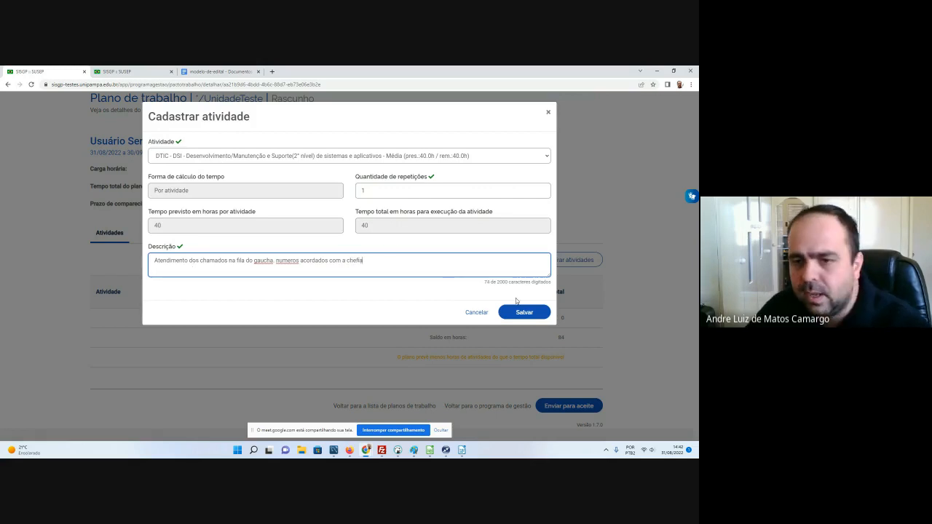
pyautogui.click(536, 314)
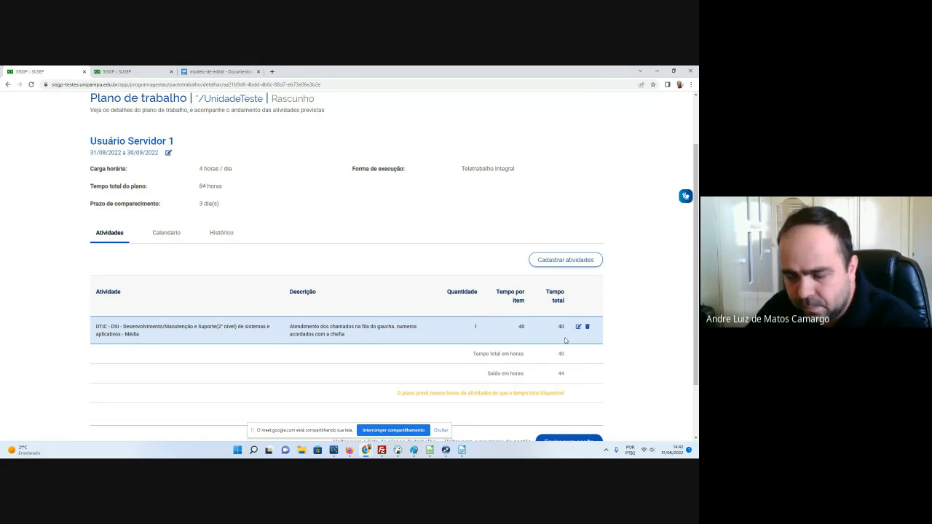
# Step: Register a second plan activity, "UNIPAMPA - AO05- Férias - Muito Baixo", with 1 repetition and no description, and save it
pyautogui.click(555, 262)
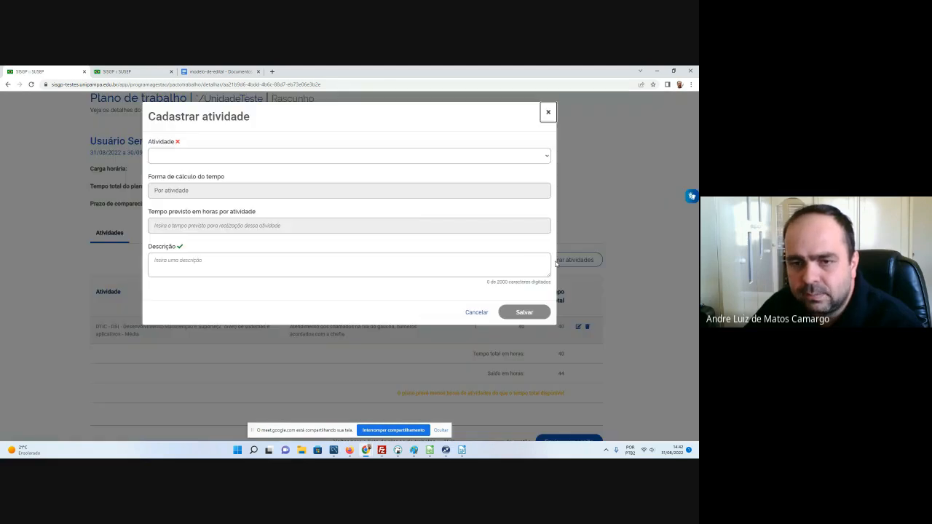
pyautogui.click(313, 156)
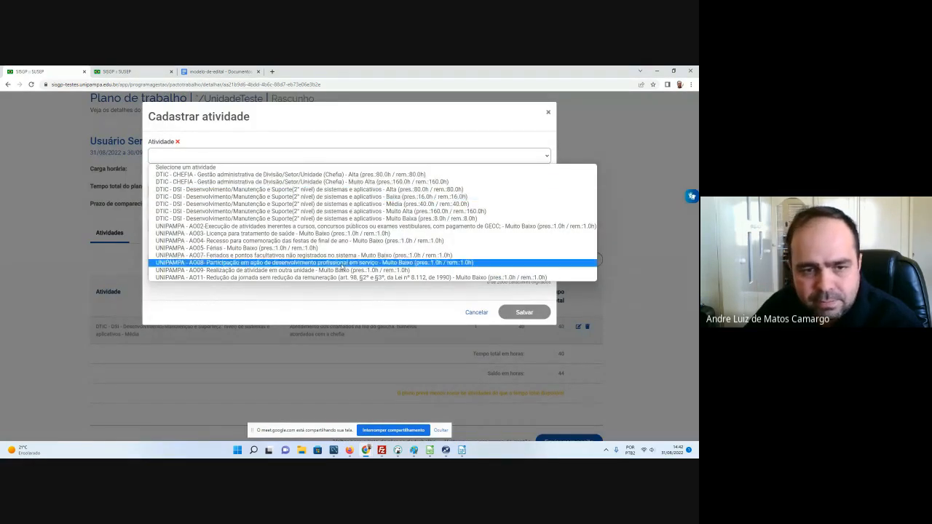
pyautogui.click(294, 248)
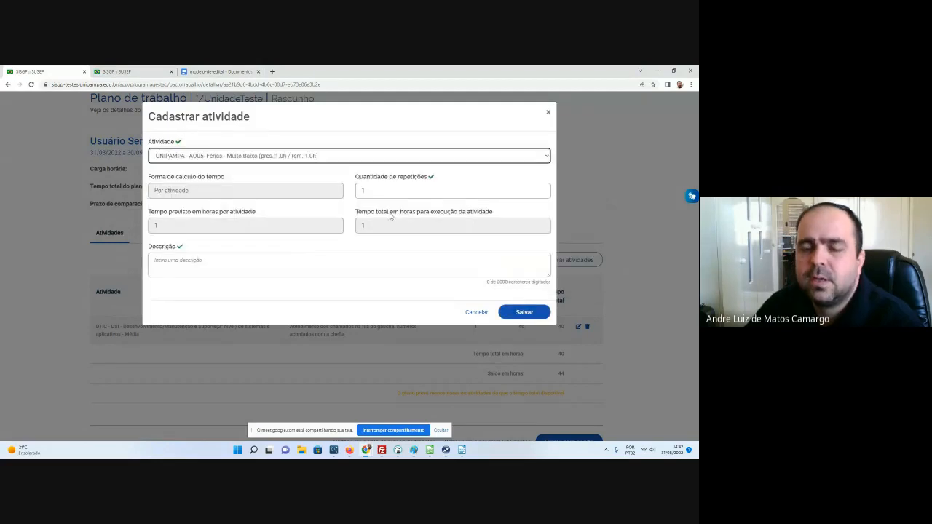
pyautogui.moveTo(356, 177); pyautogui.dragTo(439, 178)
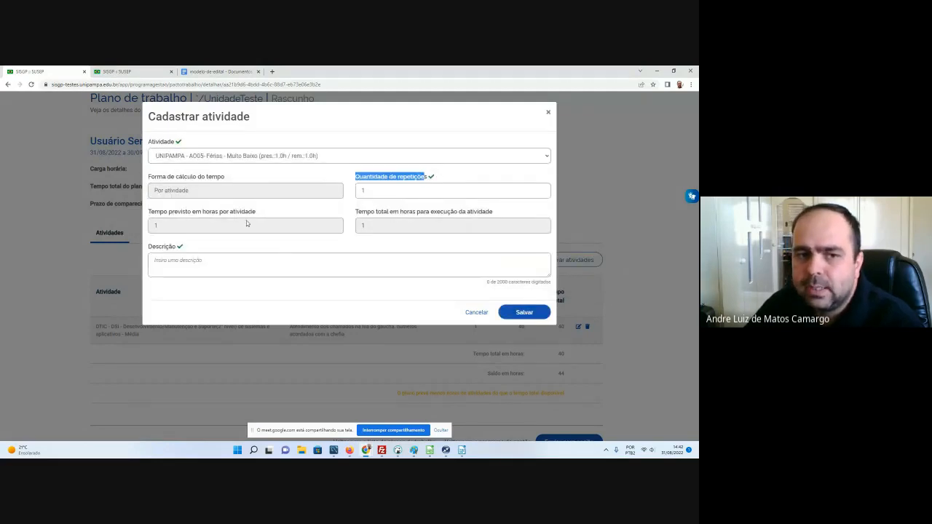
pyautogui.moveTo(178, 212); pyautogui.dragTo(258, 214)
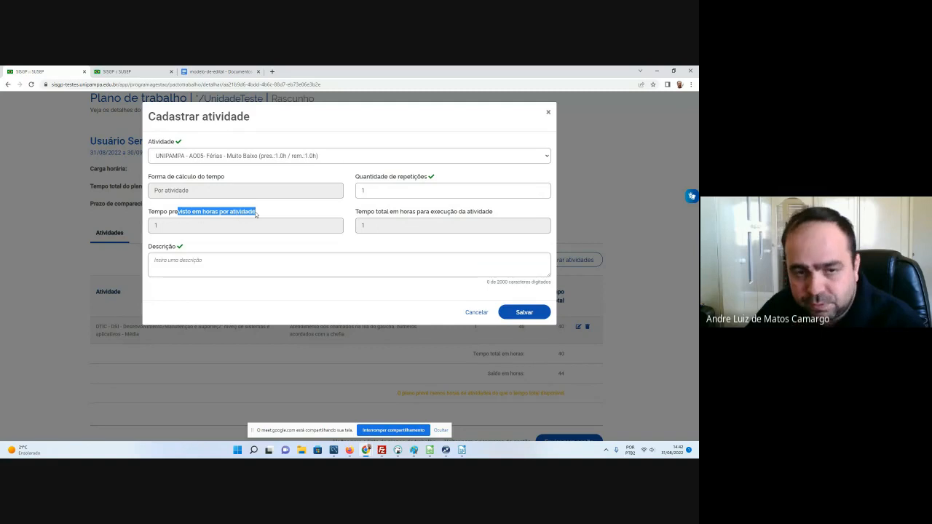
pyautogui.click(247, 221)
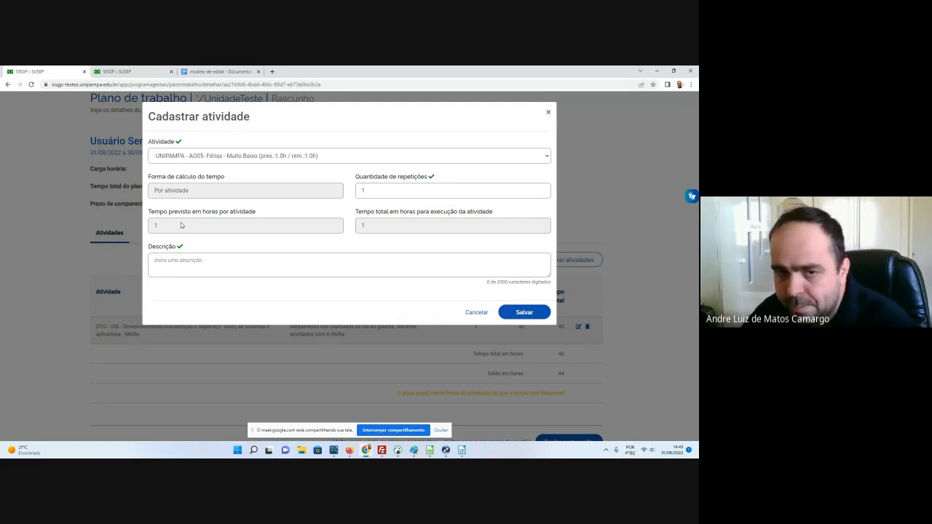
pyautogui.click(515, 313)
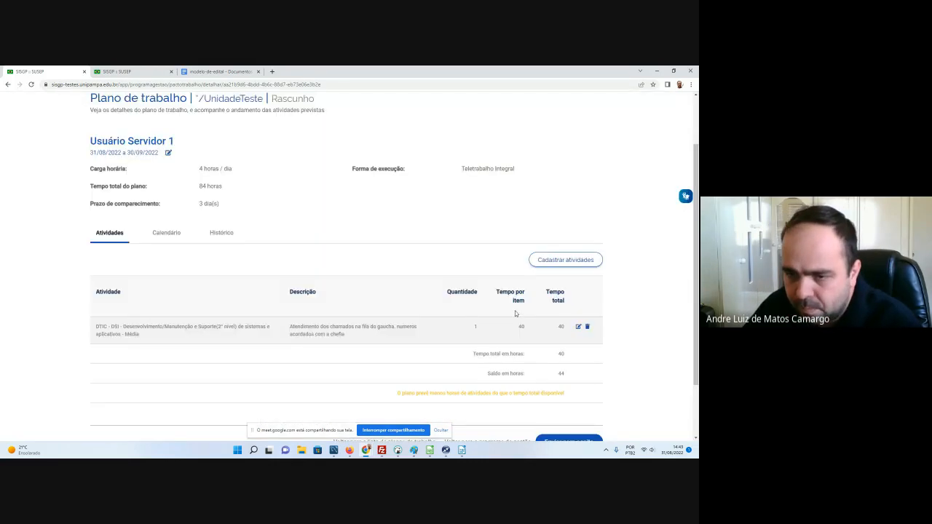
# Step: Compare the plan's total time with the total hours and hour balance of the registered activities, including the Férias entry
pyautogui.scroll(-1, 508, 309)
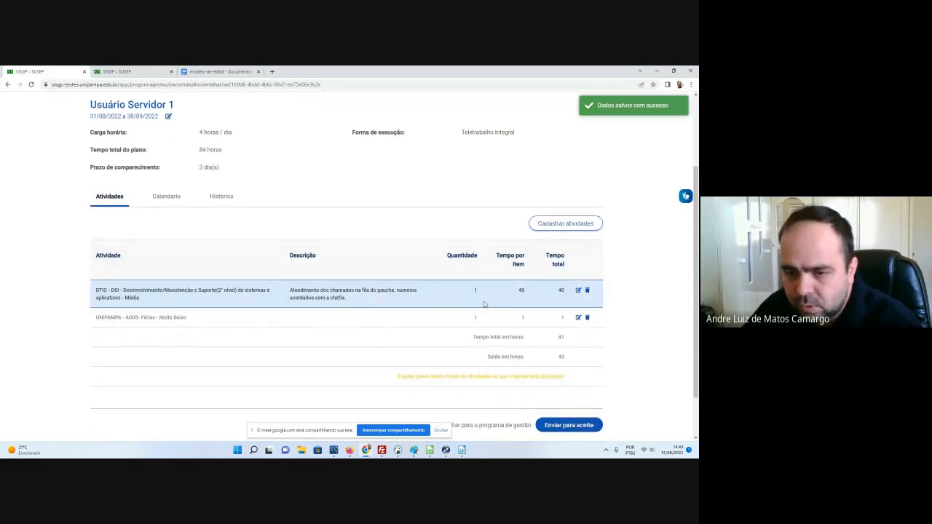
pyautogui.doubleClick(561, 356)
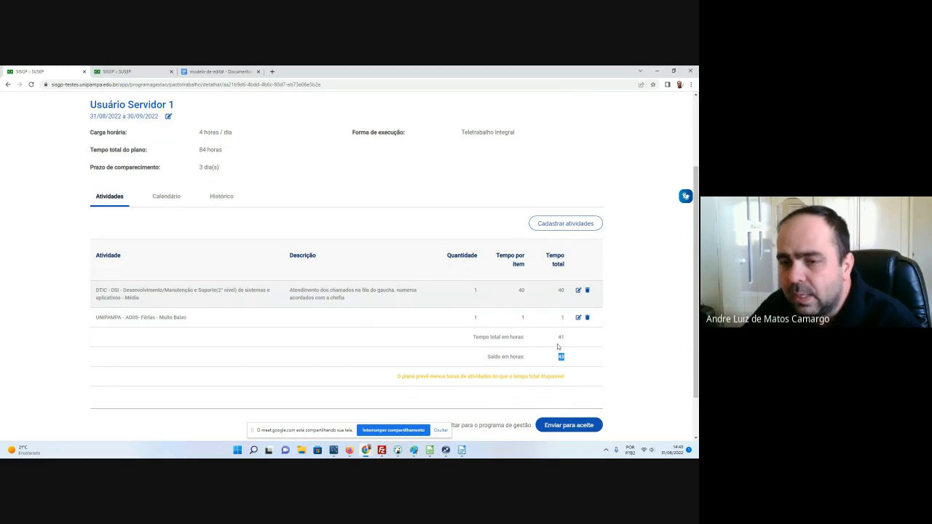
pyautogui.doubleClick(561, 337)
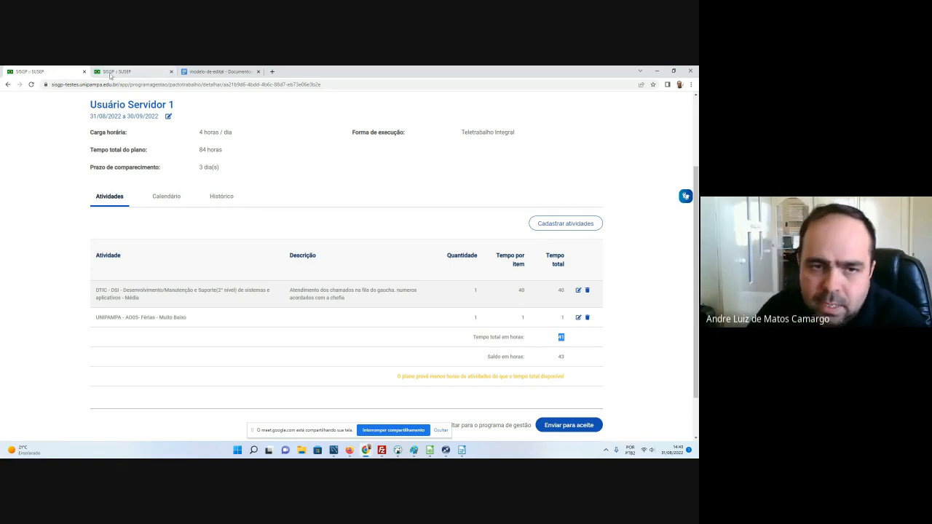
pyautogui.click(198, 152)
pyautogui.tripleClick(204, 150)
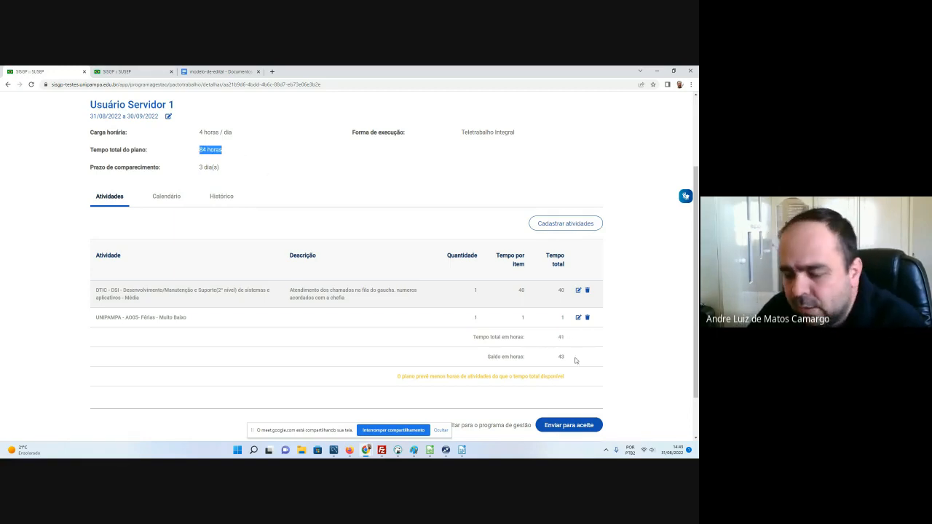
pyautogui.doubleClick(562, 356)
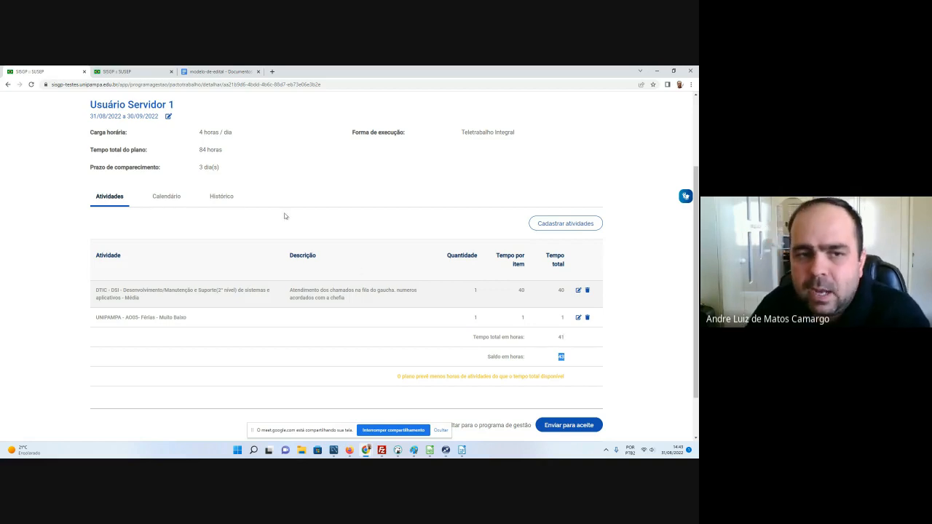
pyautogui.moveTo(199, 150); pyautogui.dragTo(220, 150)
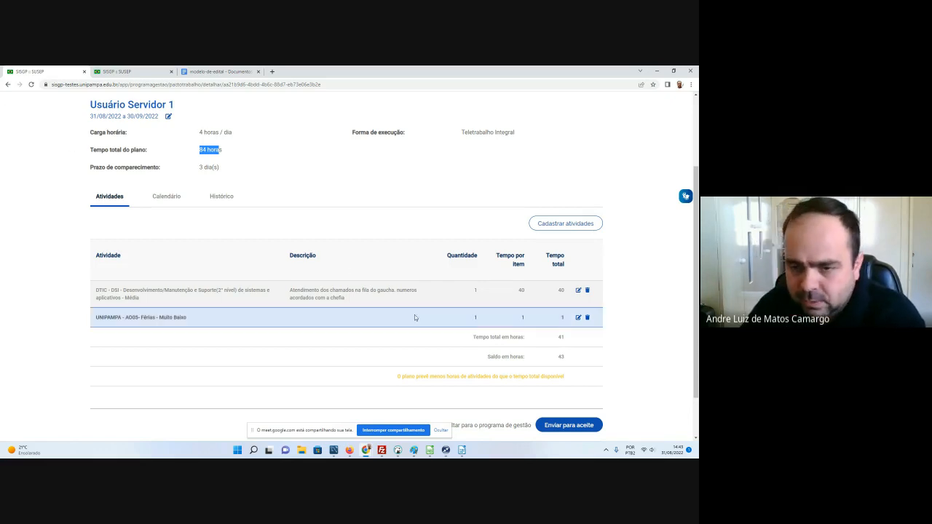
pyautogui.doubleClick(486, 320)
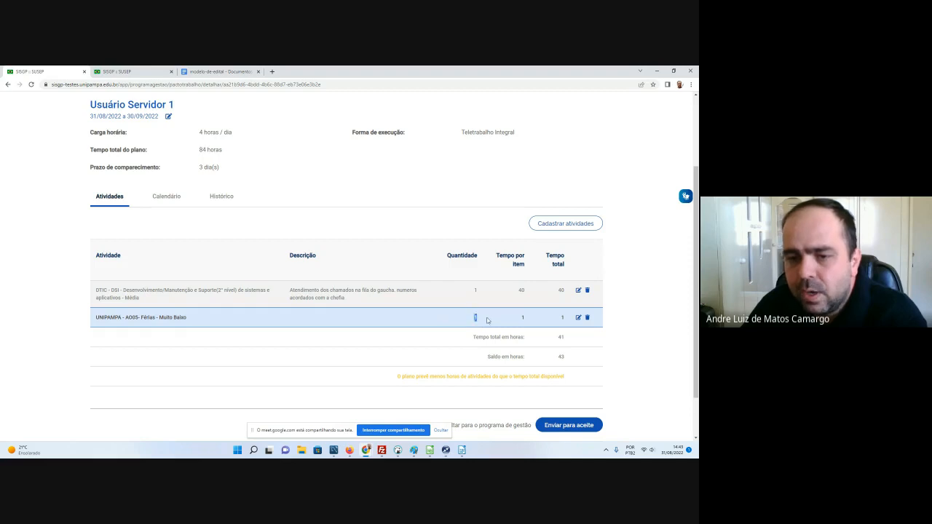
pyautogui.moveTo(104, 318); pyautogui.dragTo(192, 320)
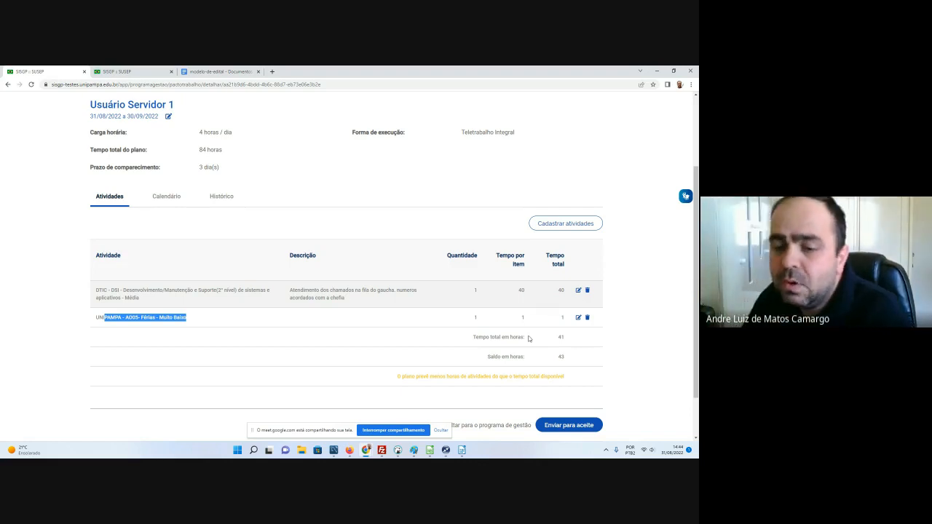
pyautogui.click(483, 321)
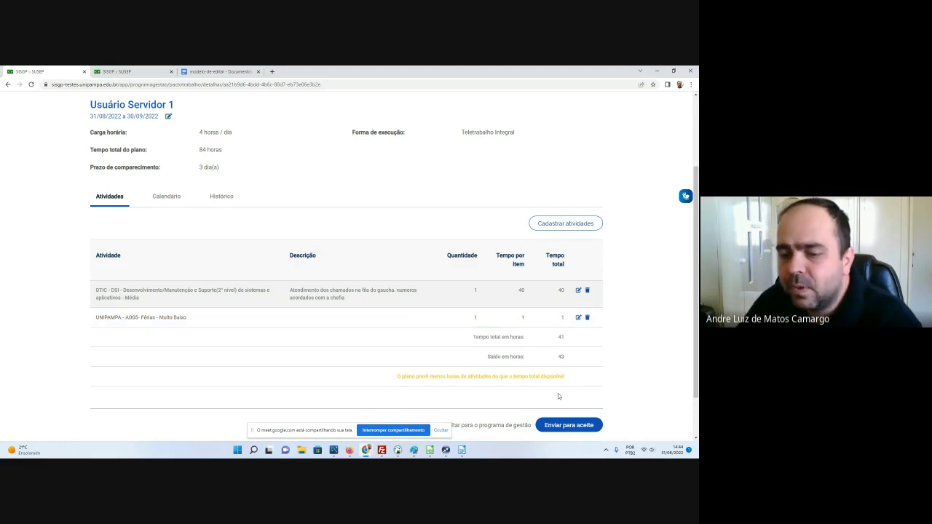
# Step: Send Usuário Servidor 1's work plan for acceptance, confirm the operation and check the plan's status
pyautogui.scroll(-1, 557, 396)
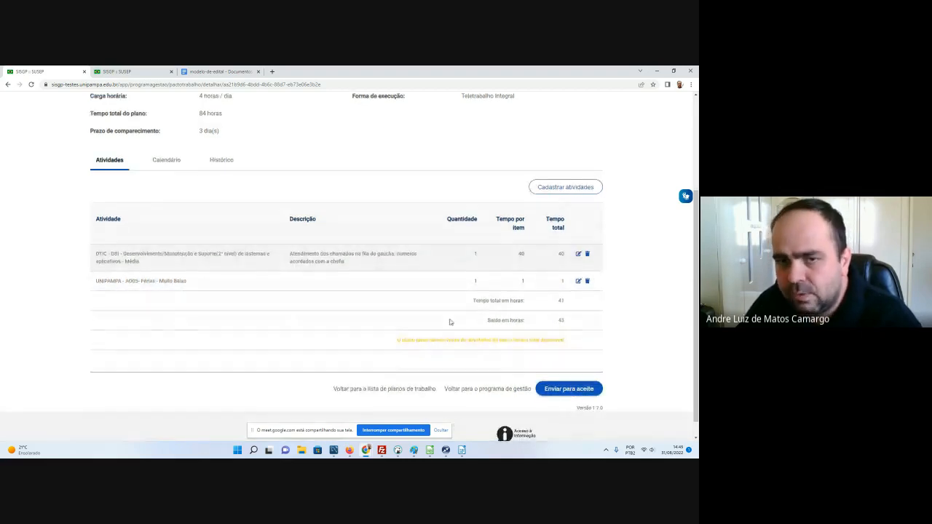
pyautogui.scroll(4, 448, 276)
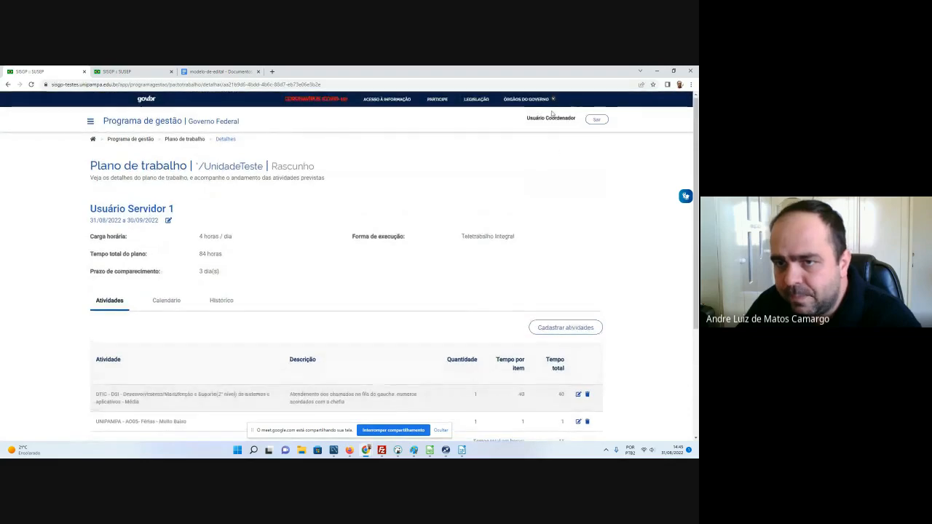
pyautogui.scroll(-4, 356, 298)
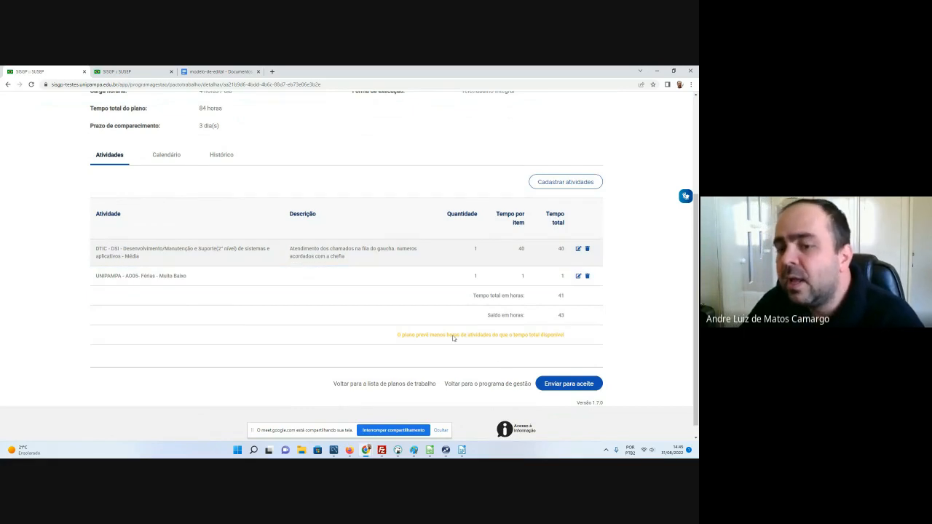
pyautogui.click(572, 387)
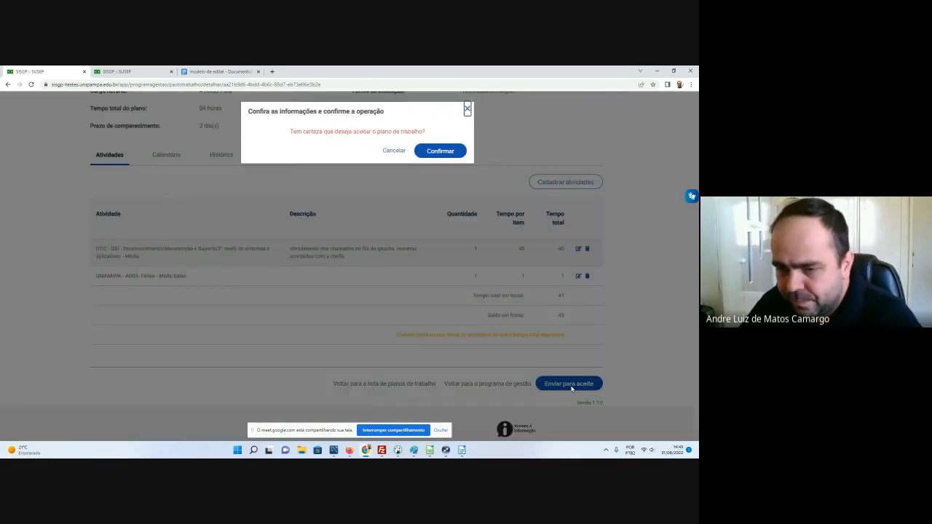
pyautogui.click(437, 153)
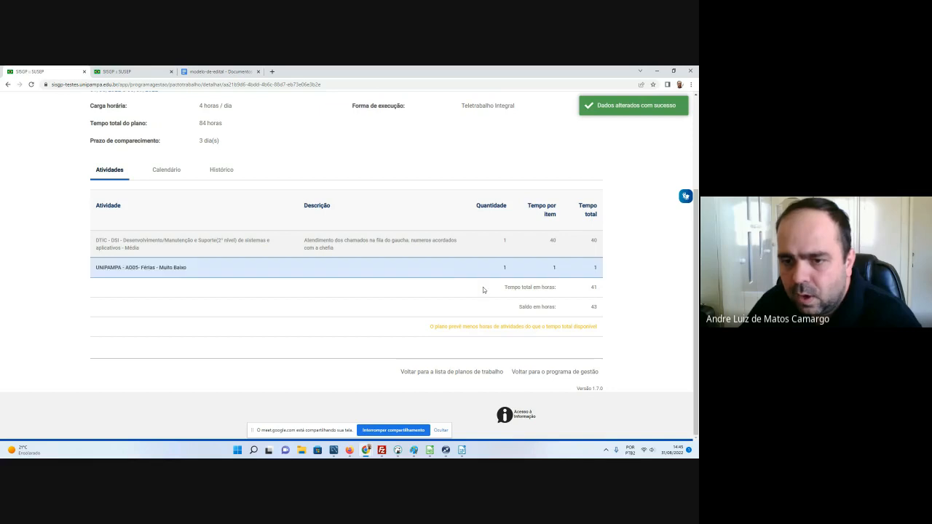
pyautogui.scroll(3, 466, 289)
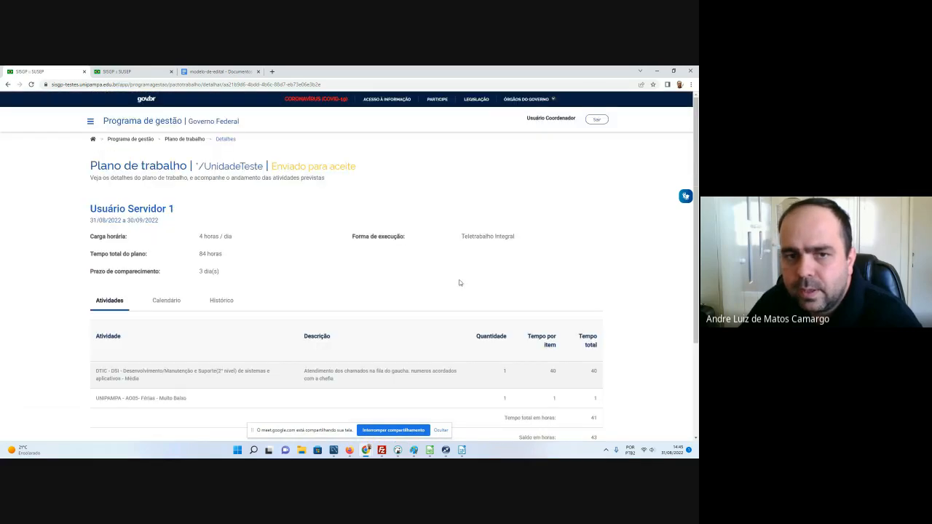
pyautogui.moveTo(273, 166); pyautogui.dragTo(365, 167)
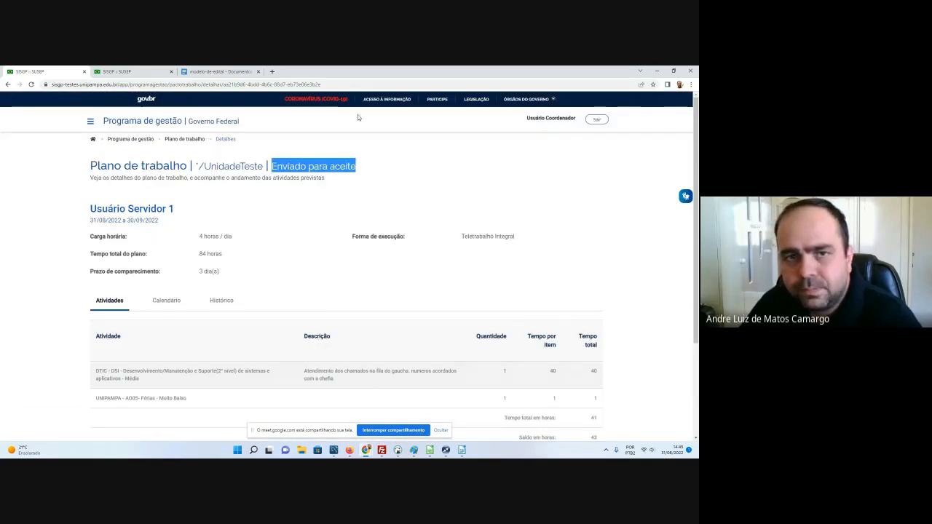
# Step: Switch to the Firefox window with Usuário Servidor 1's session and reload the */UnidadeTeste management program details
pyautogui.moveTo(351, 69); pyautogui.dragTo(696, 291)
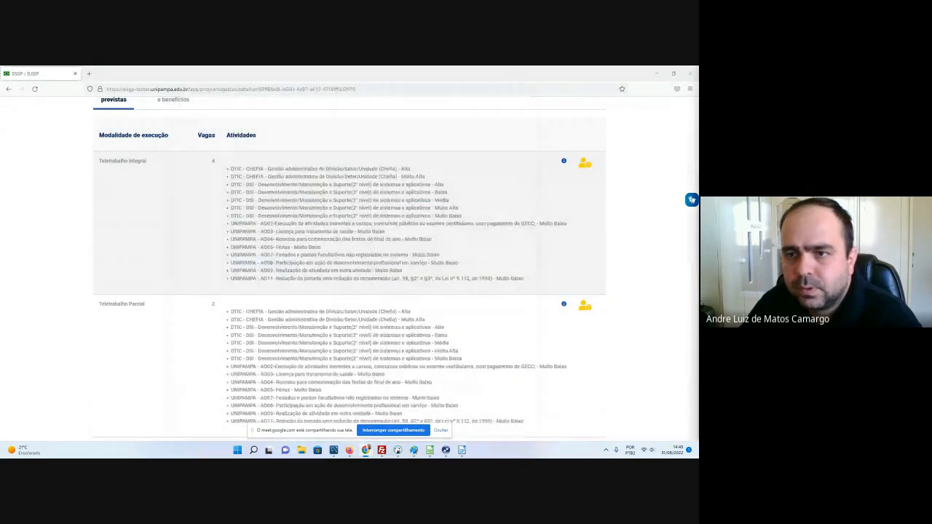
pyautogui.scroll(4, 290, 130)
pyautogui.scroll(1, 289, 130)
pyautogui.click(34, 88)
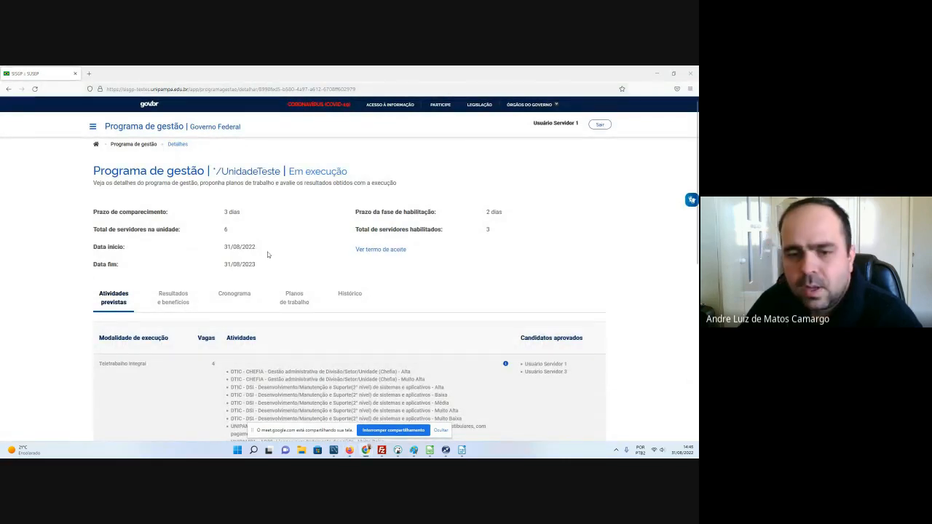
# Step: Look over the program's planned activities and approved candidates, and display its work plans
pyautogui.scroll(-1, 309, 263)
pyautogui.scroll(-2, 309, 263)
pyautogui.scroll(-2, 384, 265)
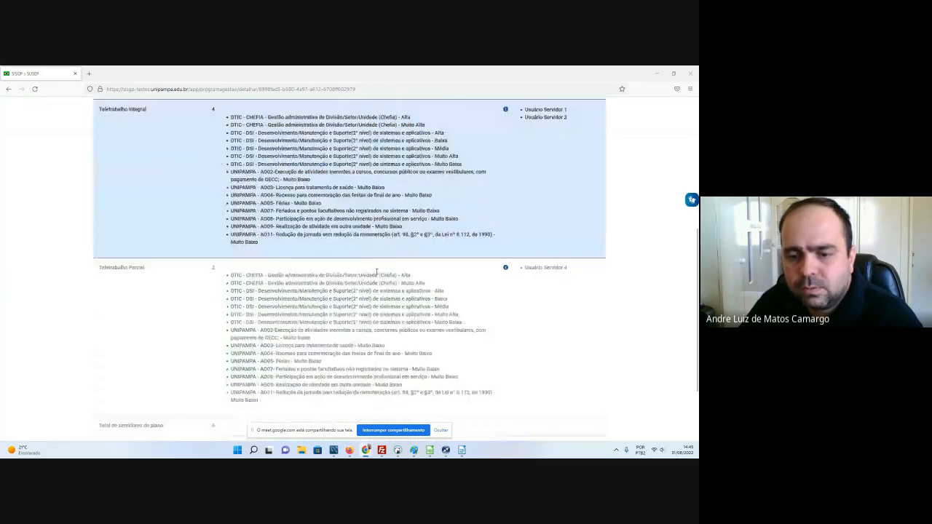
pyautogui.scroll(-2, 383, 265)
pyautogui.scroll(5, 378, 264)
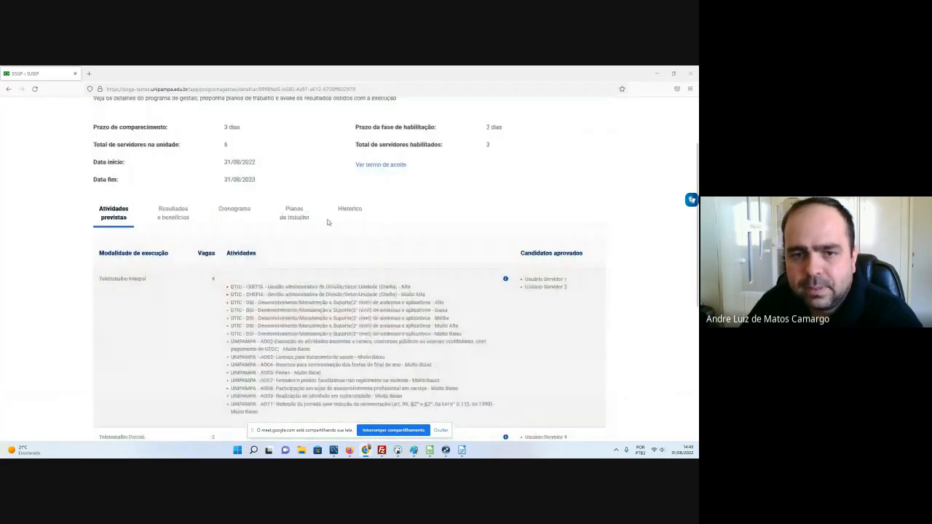
pyautogui.click(291, 217)
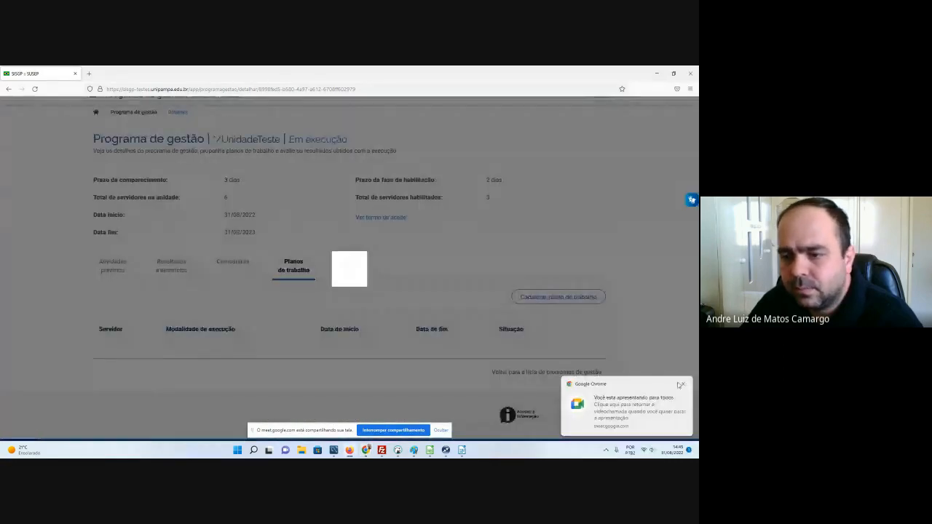
pyautogui.click(677, 380)
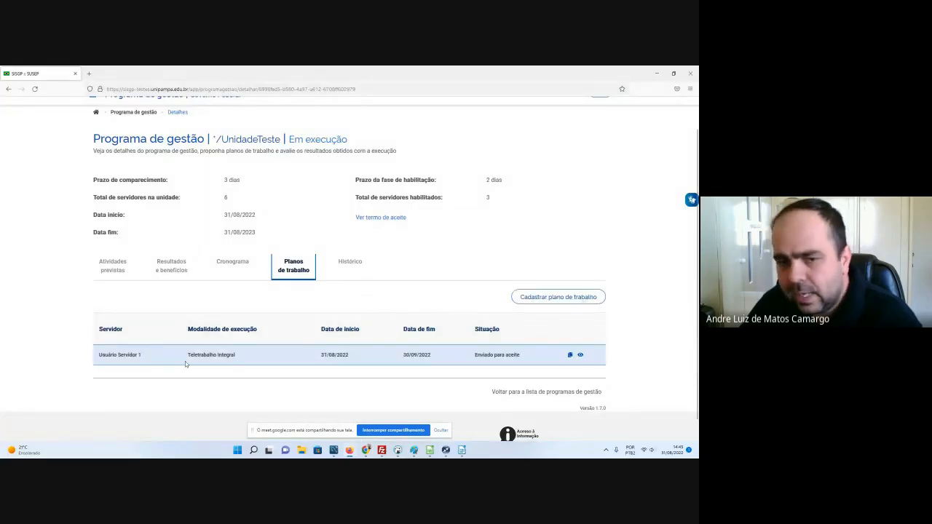
# Step: Sign out and sign back in as Usuário Servidor 1, entering the account's username and password
pyautogui.scroll(1, 208, 292)
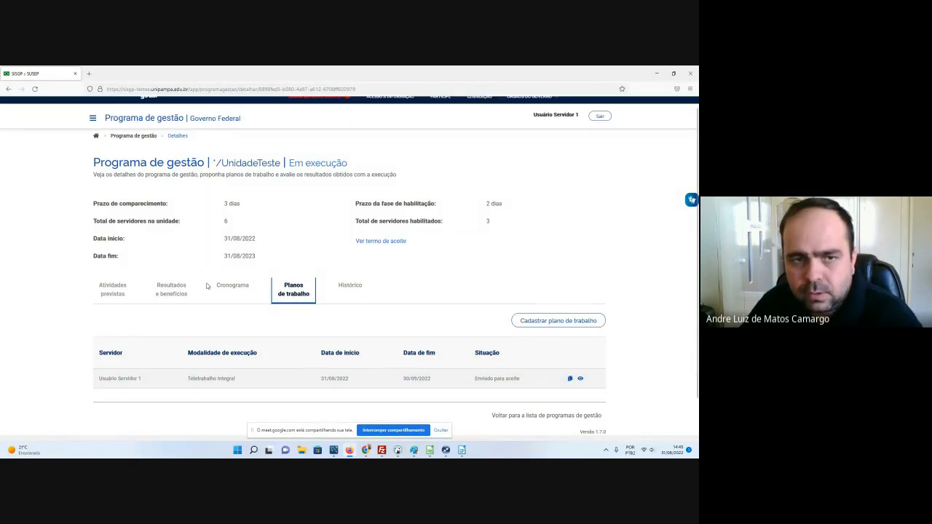
pyautogui.click(94, 127)
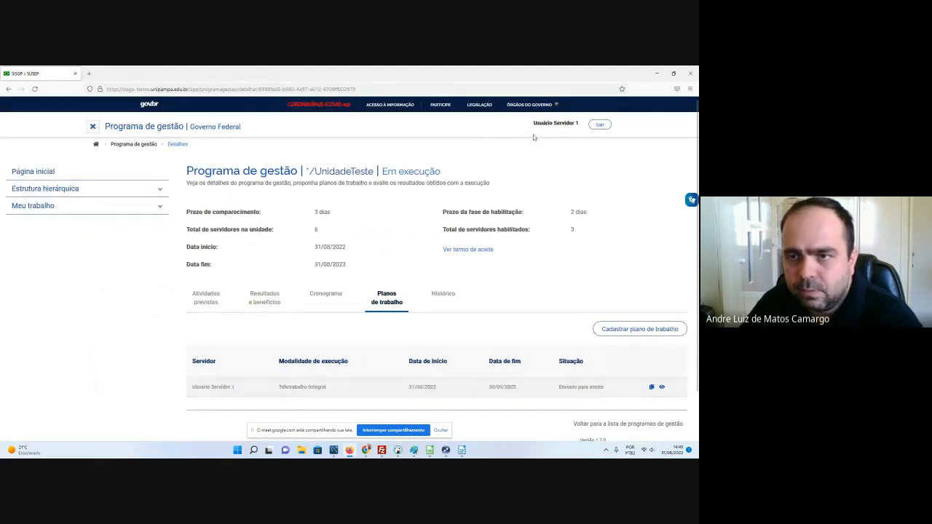
pyautogui.click(599, 125)
pyautogui.click(349, 212)
pyautogui.write('s')
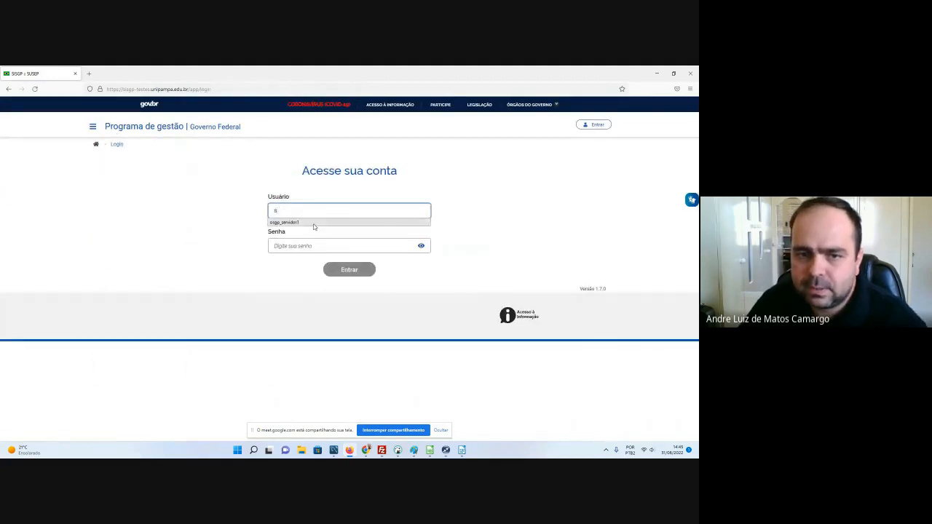
pyautogui.click(312, 223)
pyautogui.click(299, 246)
pyautogui.write('••')
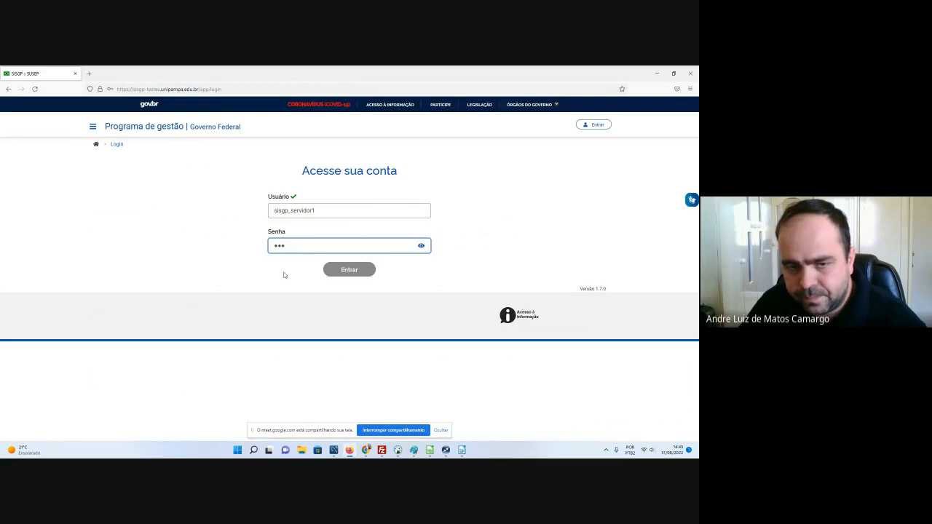
pyautogui.press('Return')
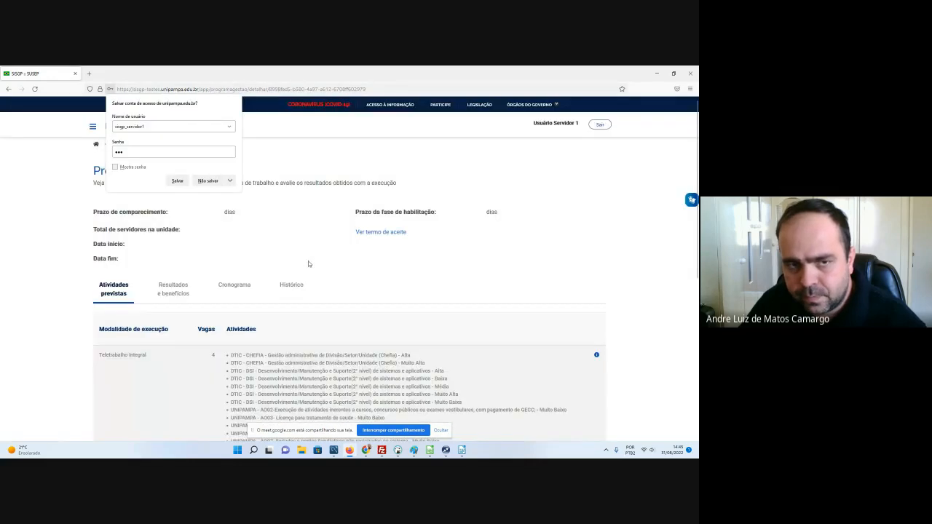
# Step: Decline saving the login credentials and open the system's home page
pyautogui.click(209, 181)
pyautogui.click(92, 126)
pyautogui.click(53, 173)
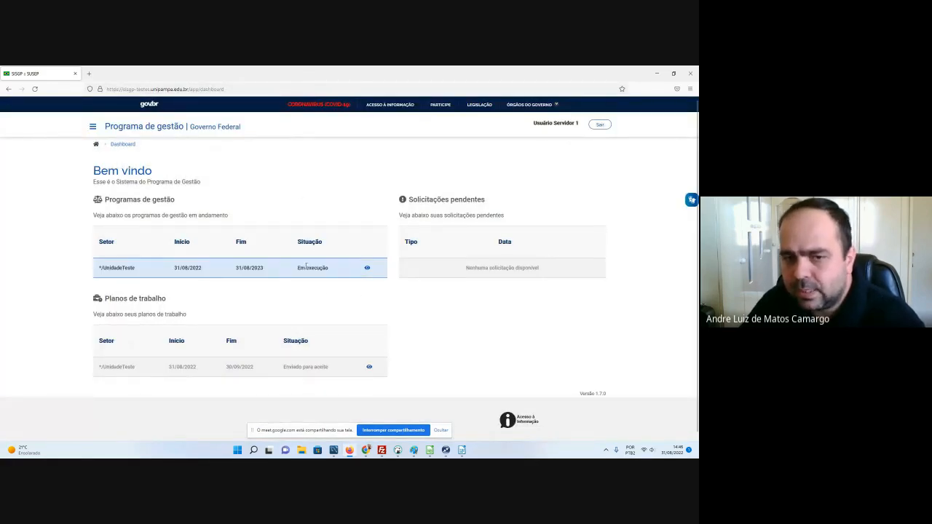
# Step: Review the statuses of the */UnidadeTeste management program and work plan on the dashboard
pyautogui.moveTo(298, 268); pyautogui.dragTo(332, 270)
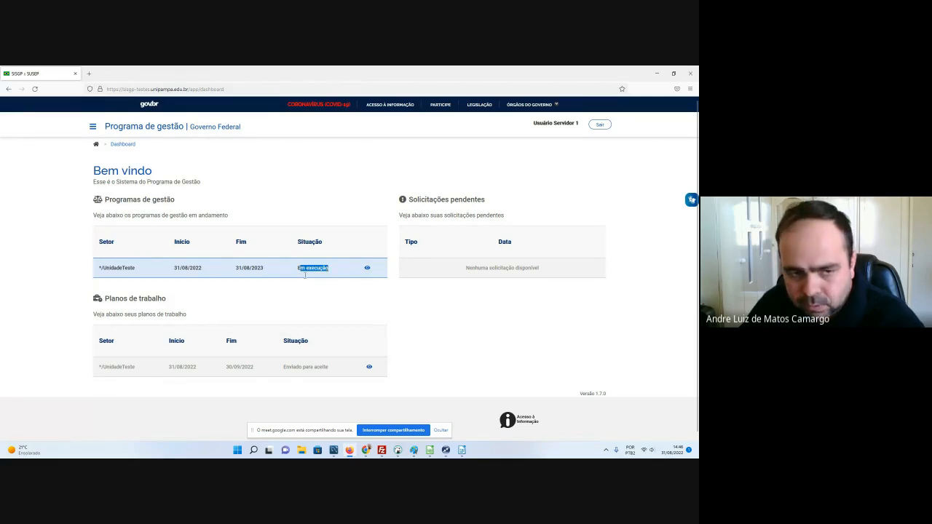
pyautogui.moveTo(109, 367); pyautogui.dragTo(289, 378)
pyautogui.click(276, 380)
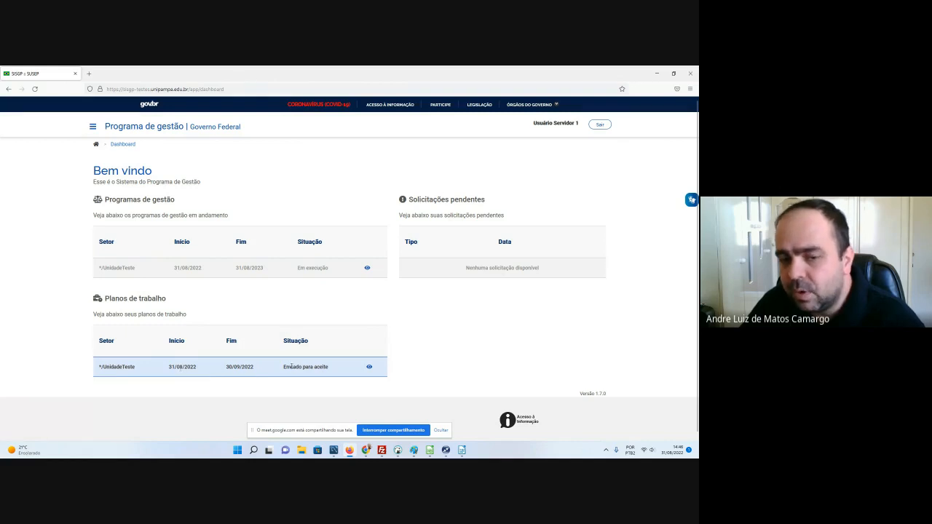
pyautogui.moveTo(289, 367); pyautogui.dragTo(333, 369)
pyautogui.click(331, 369)
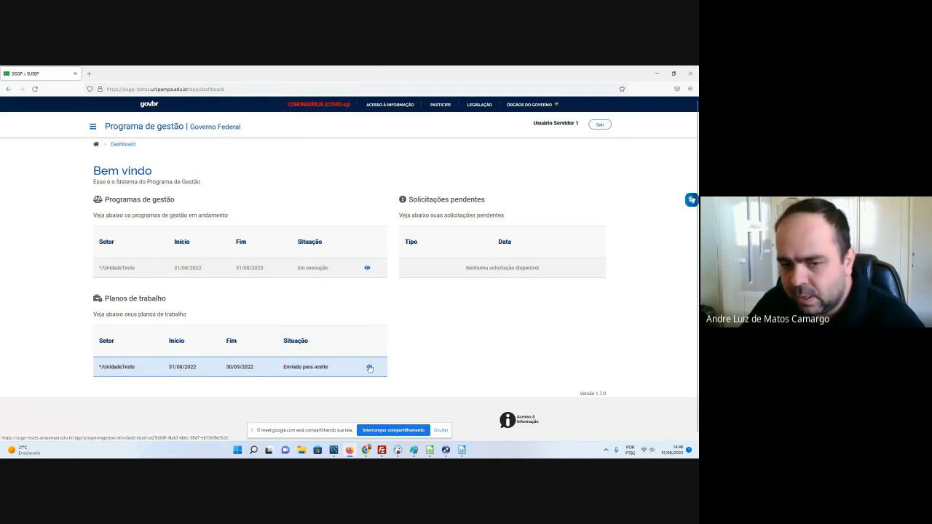
# Step: Open the */UnidadeTeste work plan sent for acceptance and accept it, agreeing to the terms of awareness and responsibility
pyautogui.click(369, 367)
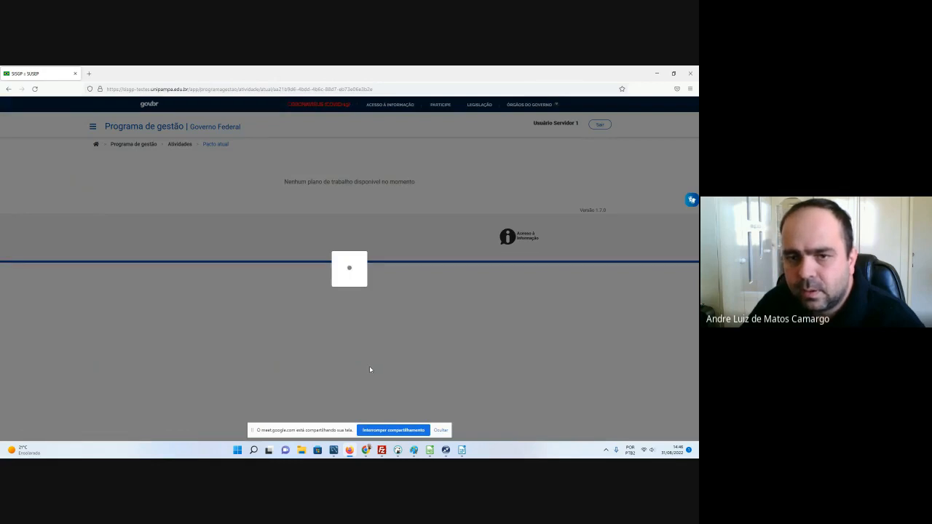
pyautogui.scroll(-2, 366, 362)
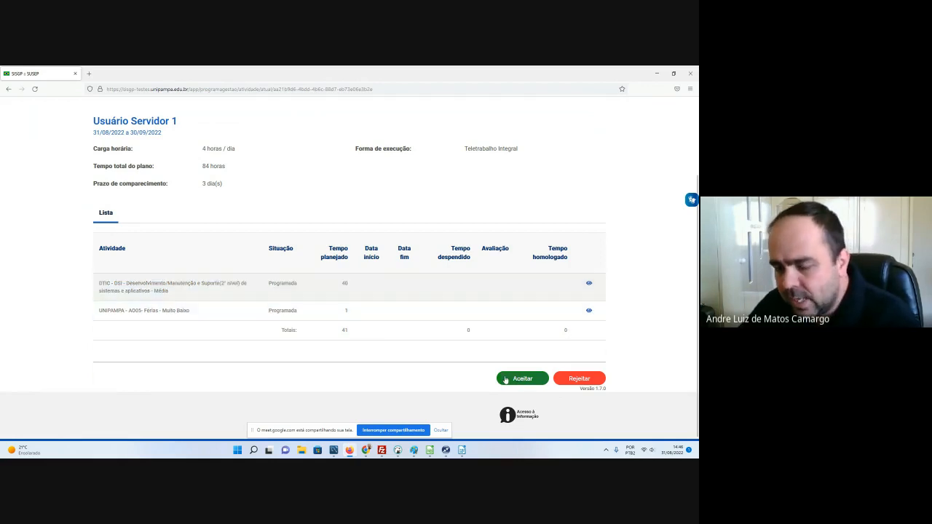
pyautogui.scroll(2, 480, 197)
pyautogui.moveTo(530, 127); pyautogui.dragTo(575, 124)
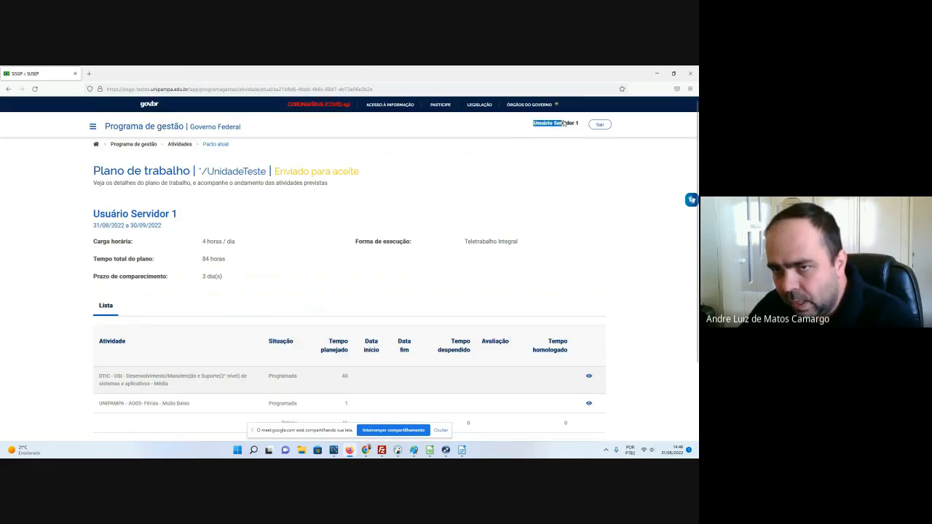
pyautogui.scroll(-2, 537, 192)
pyautogui.click(512, 378)
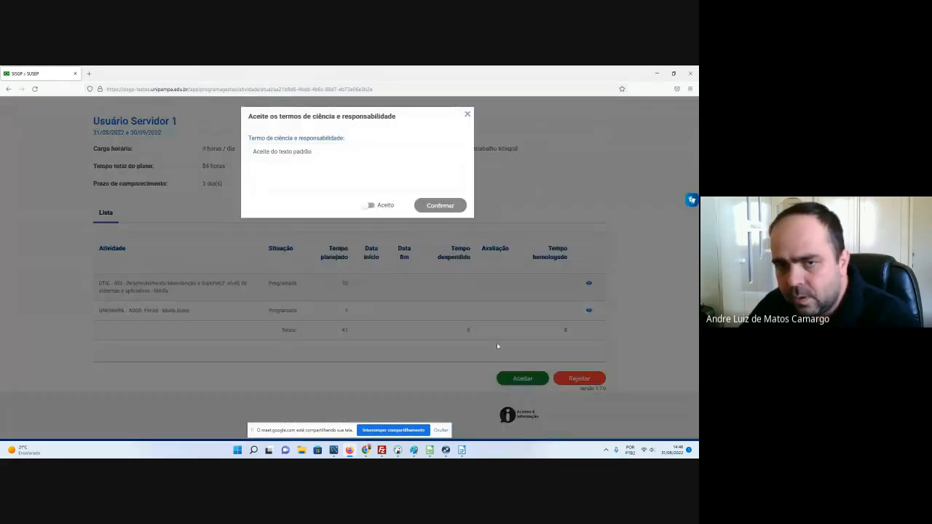
pyautogui.click(369, 206)
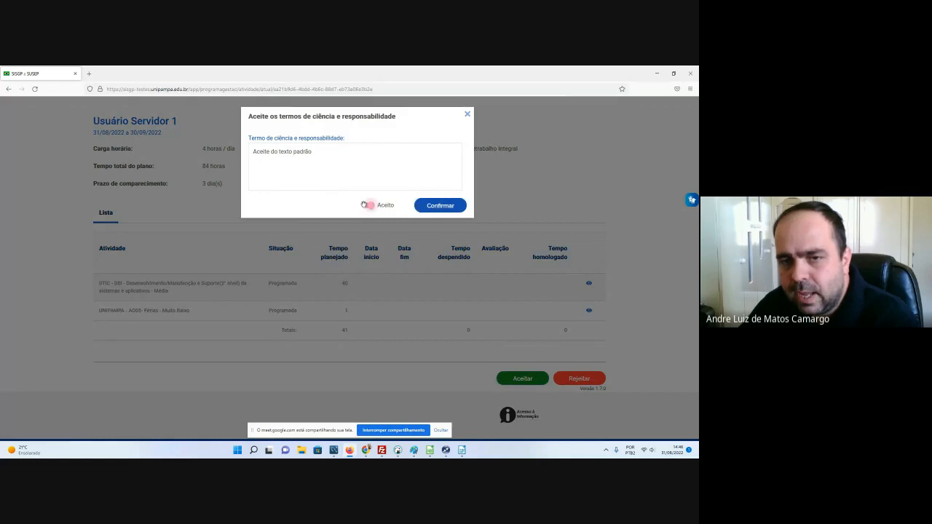
pyautogui.click(438, 206)
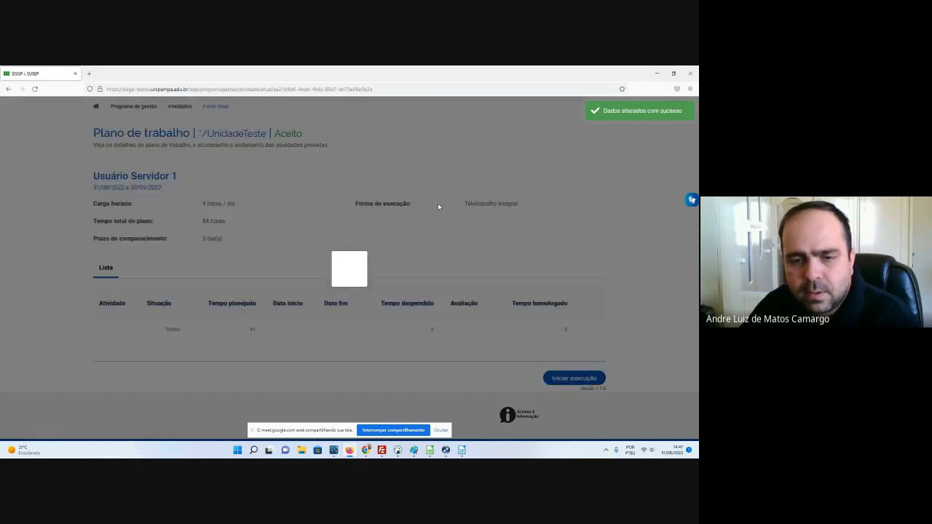
# Step: Review the accepted work plan's details and start its execution
pyautogui.scroll(-1, 387, 208)
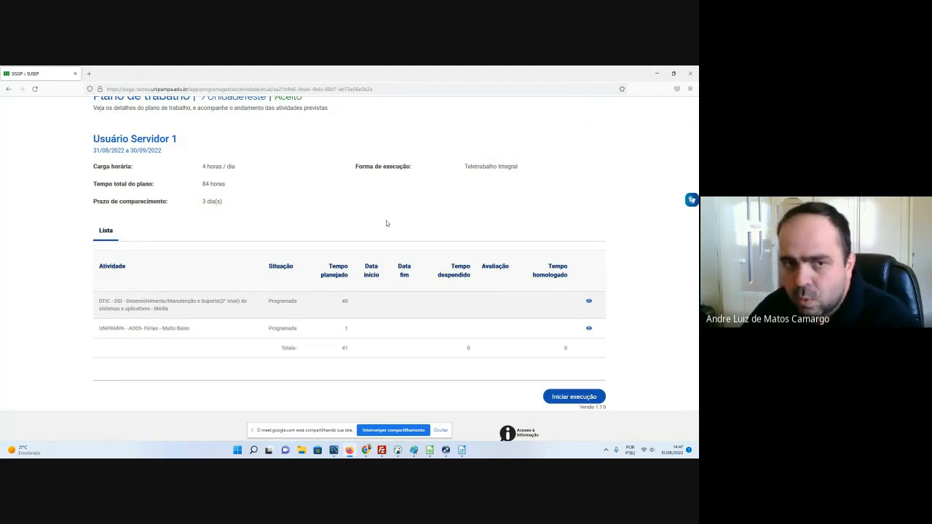
pyautogui.scroll(2, 377, 216)
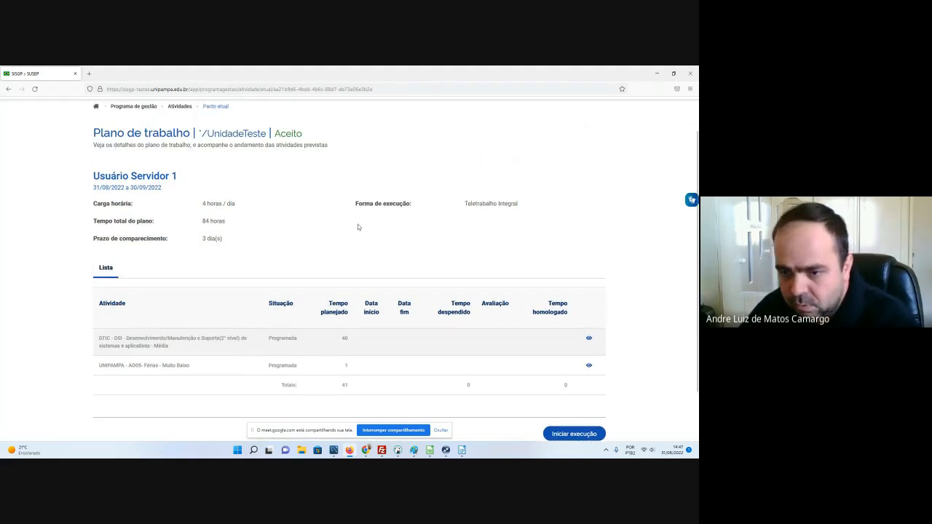
pyautogui.scroll(-2, 359, 224)
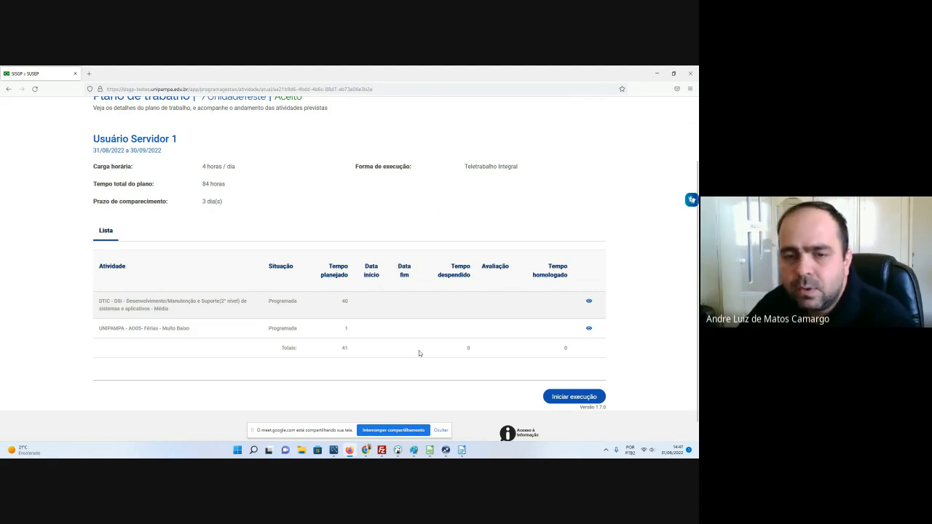
pyautogui.click(566, 398)
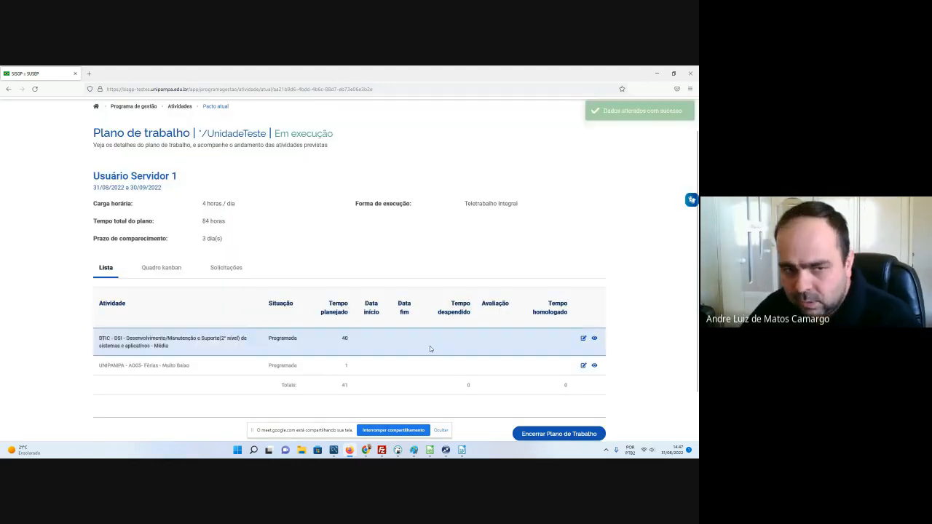
# Step: Look over the work plan's kanban board and requests, and return to the activity list
pyautogui.scroll(-1, 443, 320)
pyautogui.click(177, 215)
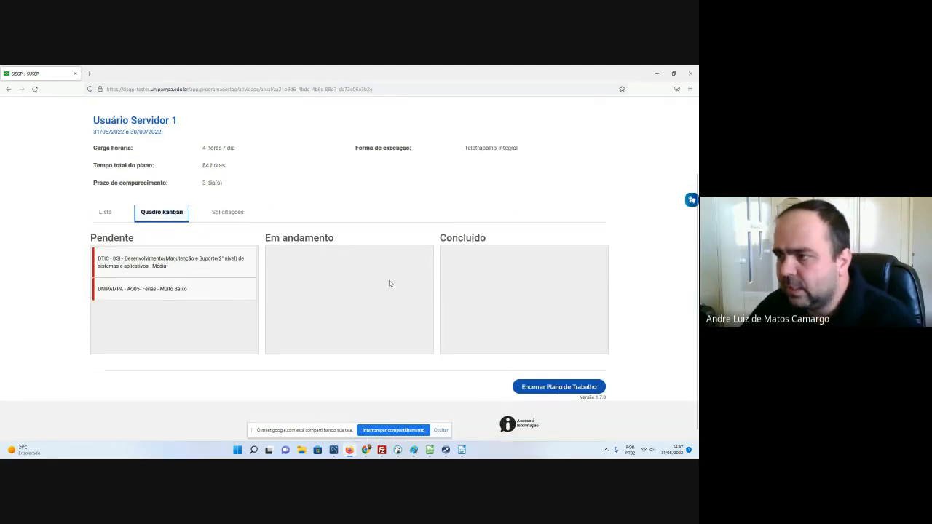
pyautogui.click(227, 212)
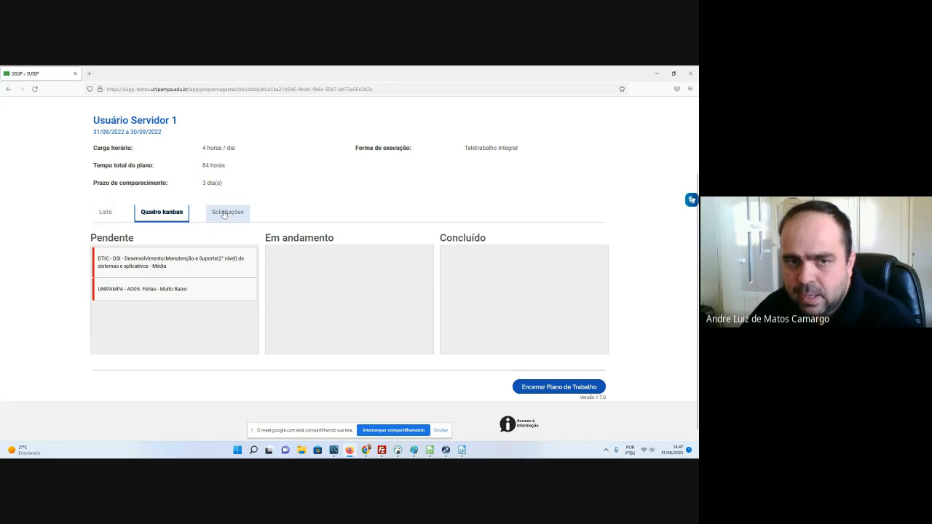
pyautogui.click(106, 263)
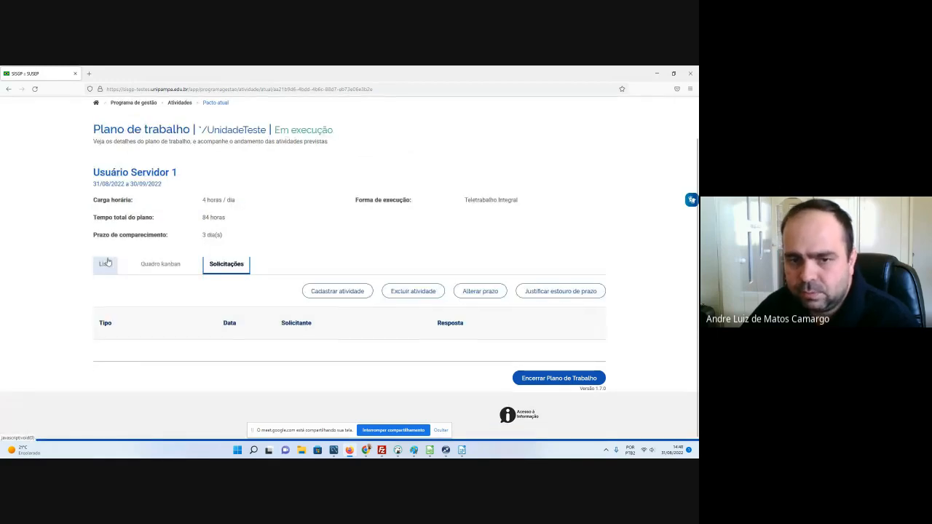
pyautogui.scroll(-1, 297, 250)
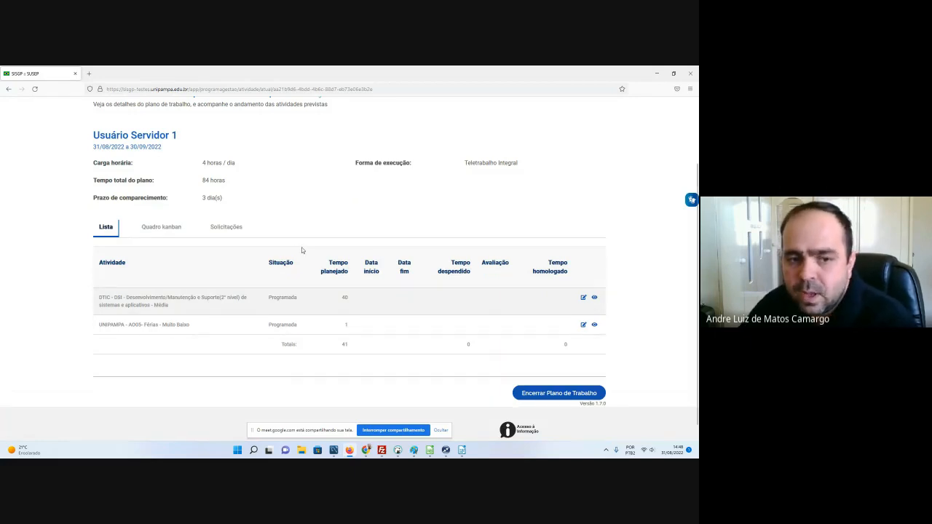
# Step: Edit the progress of the Férias - Muito Baixo activity, setting its status to Concluída and its start date to 31/08/2022
pyautogui.click(583, 326)
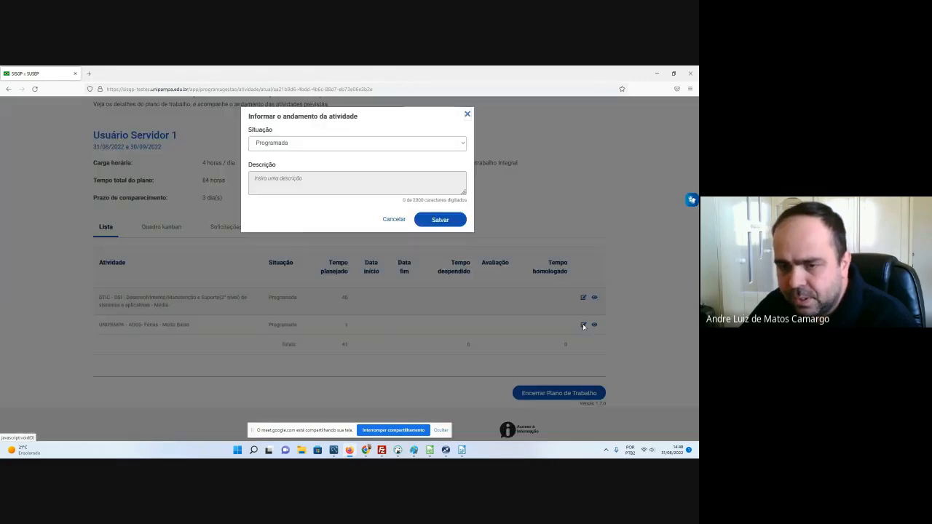
pyautogui.click(318, 146)
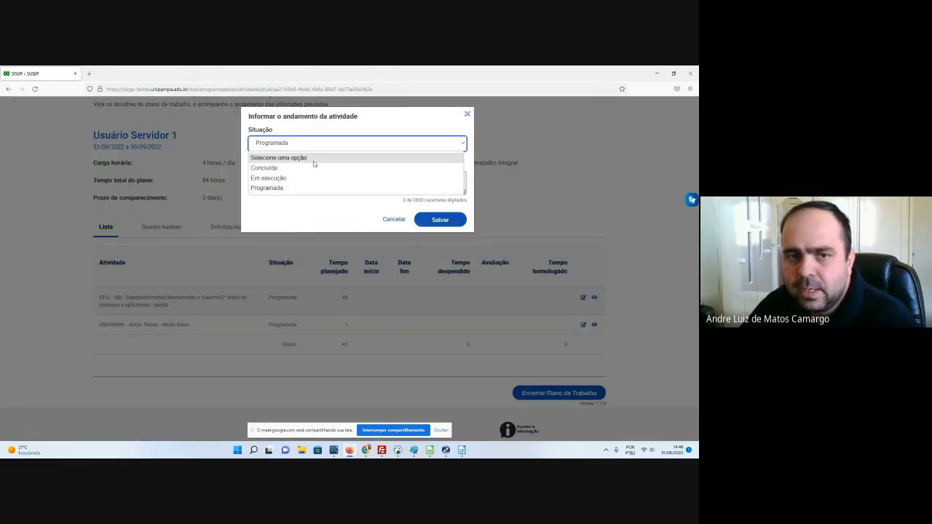
pyautogui.click(265, 167)
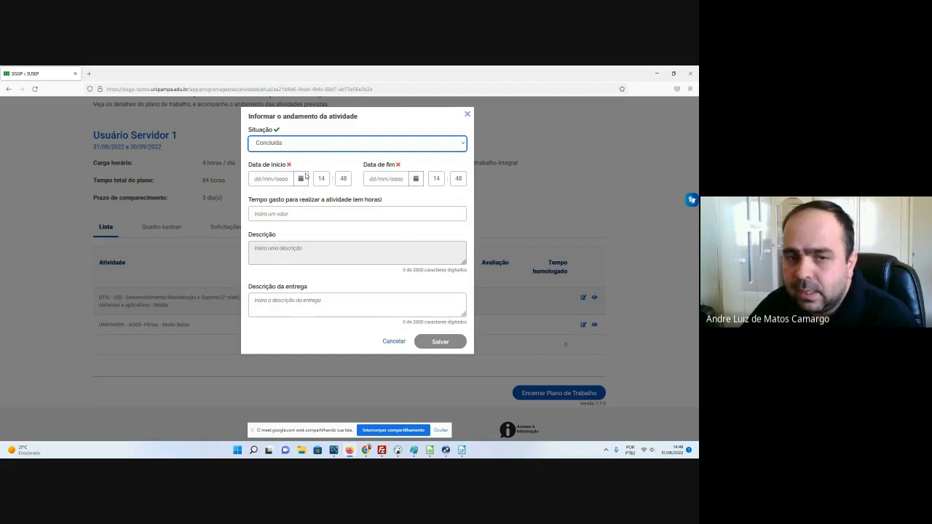
pyautogui.click(301, 179)
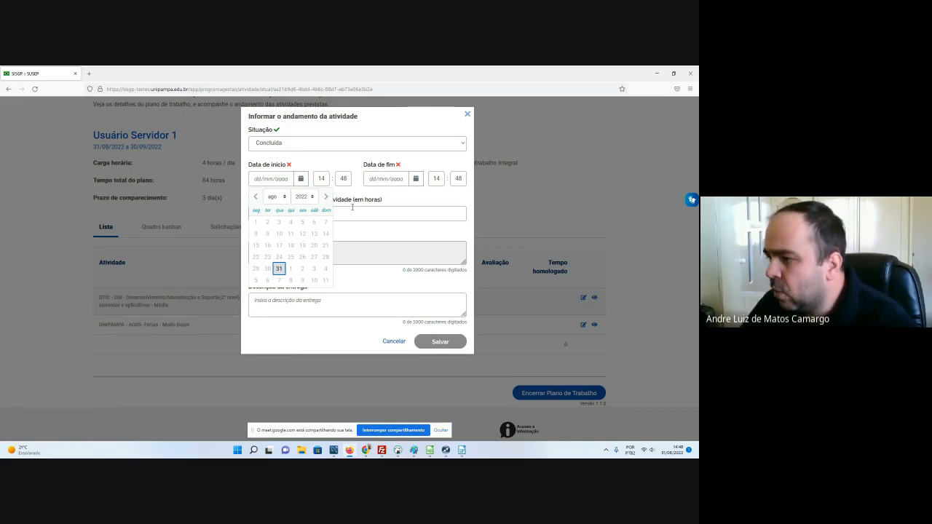
pyautogui.click(279, 269)
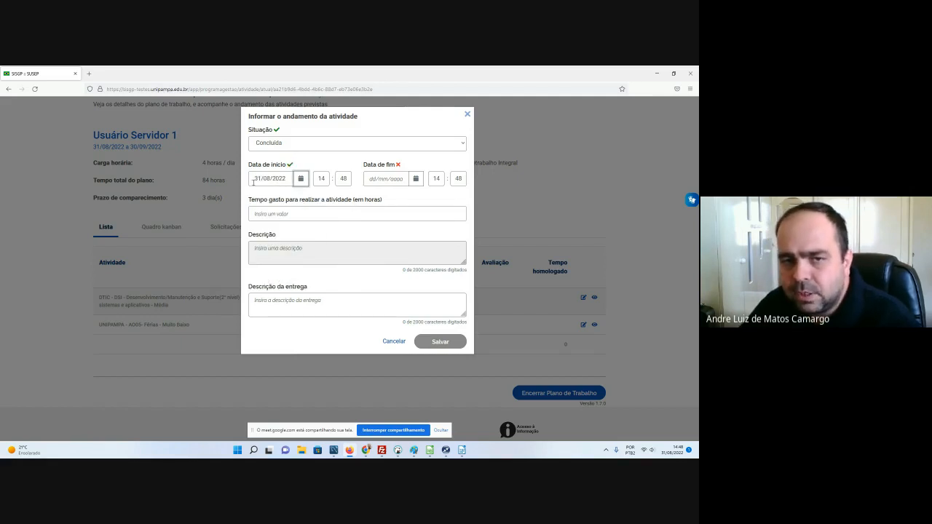
pyautogui.moveTo(253, 183); pyautogui.dragTo(293, 182)
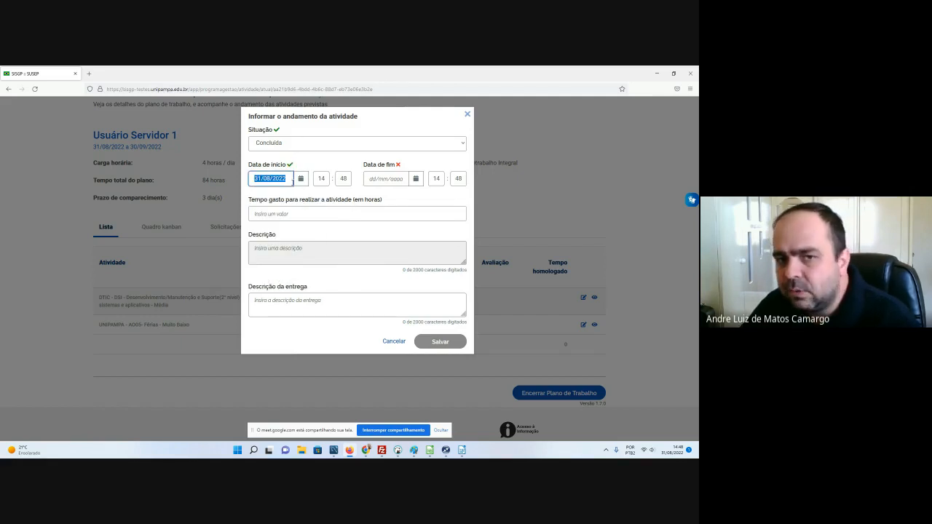
# Step: Check the start date's calendar, keep 31/08/2022, and set the activity's end date to 31/08/2022
pyautogui.click(297, 215)
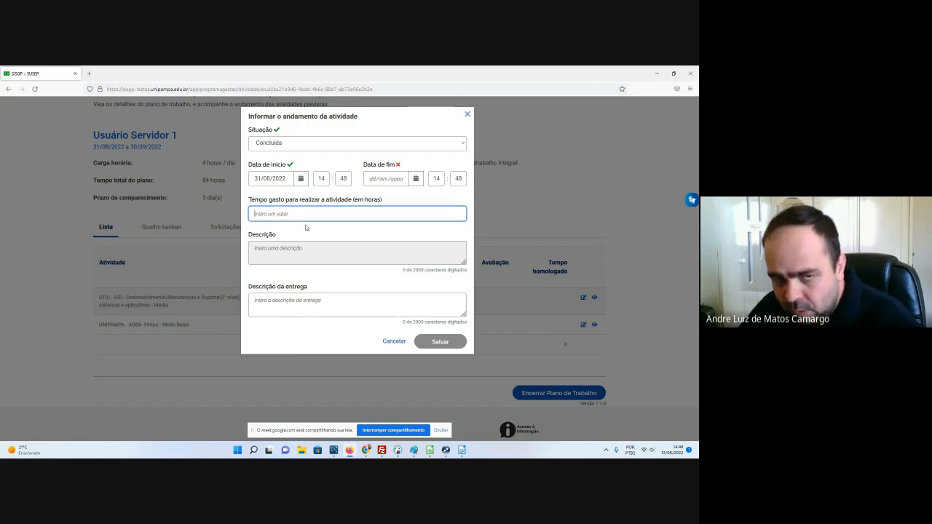
pyautogui.click(300, 179)
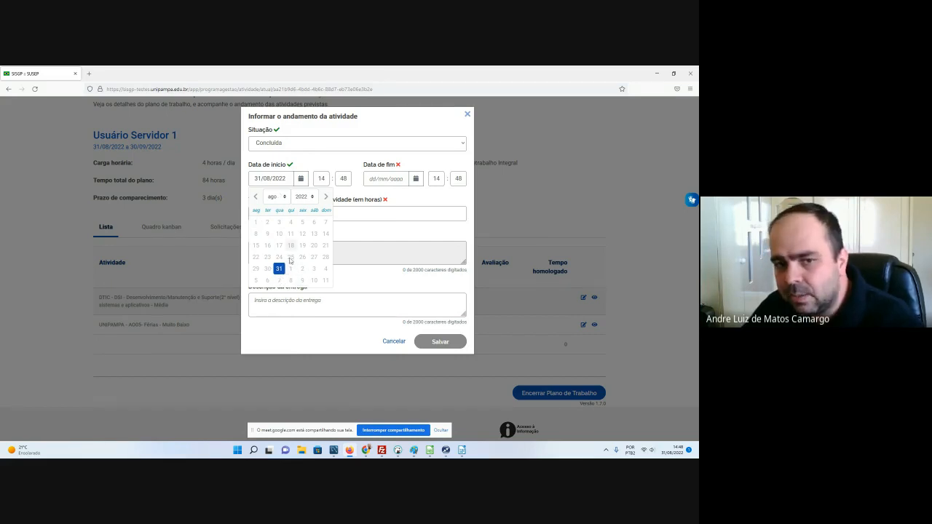
pyautogui.click(284, 197)
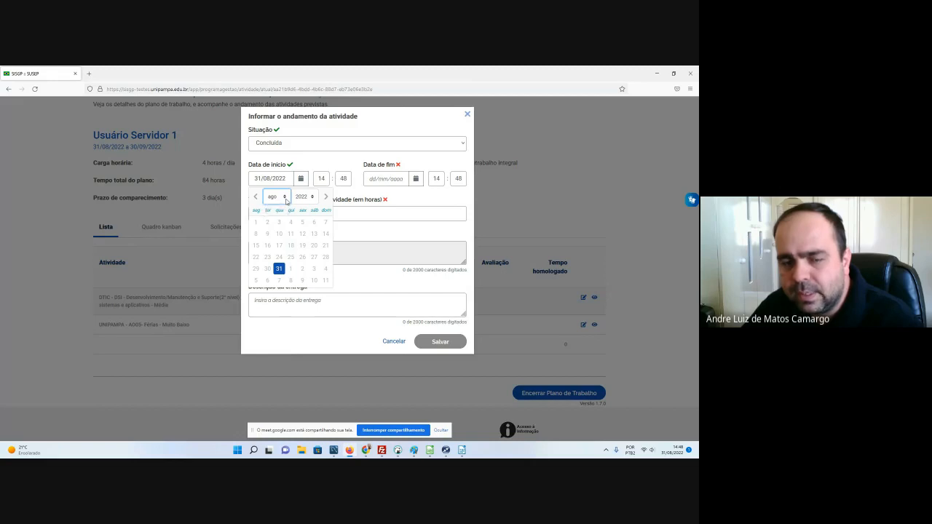
pyautogui.click(286, 198)
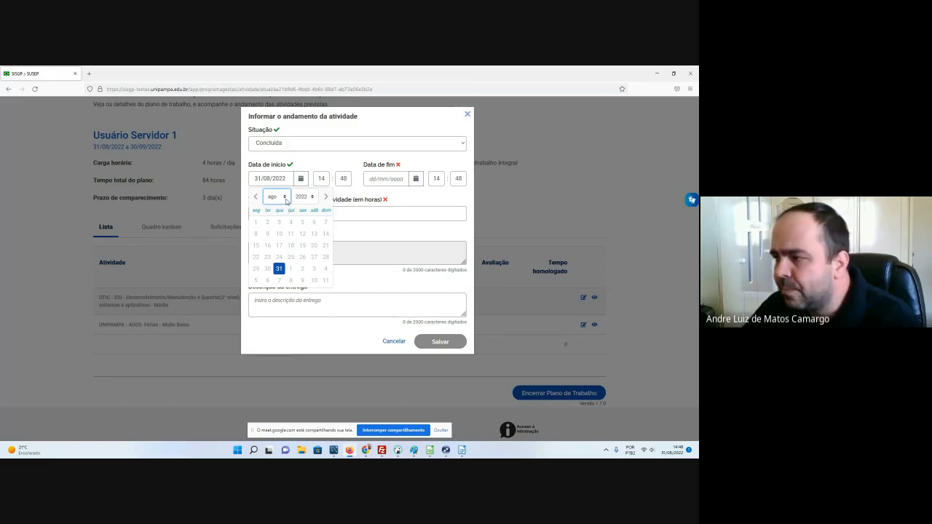
pyautogui.click(278, 271)
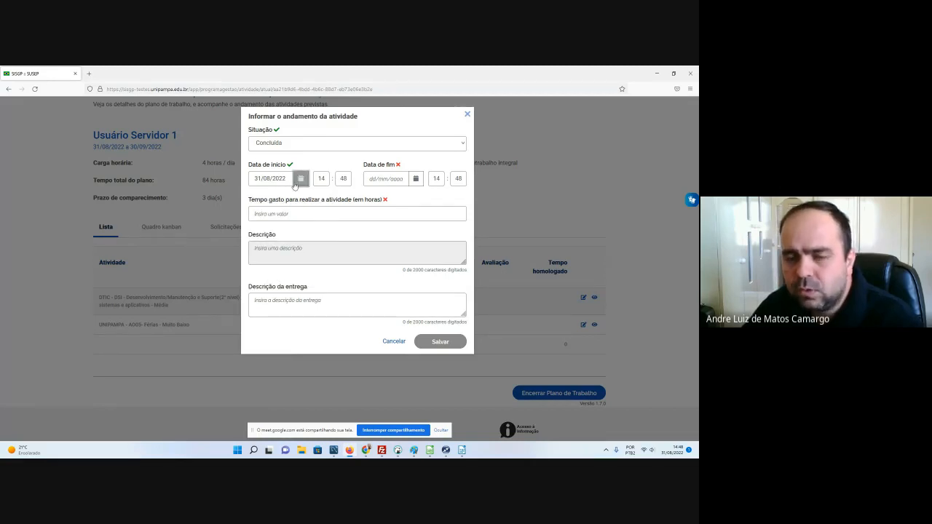
pyautogui.click(415, 178)
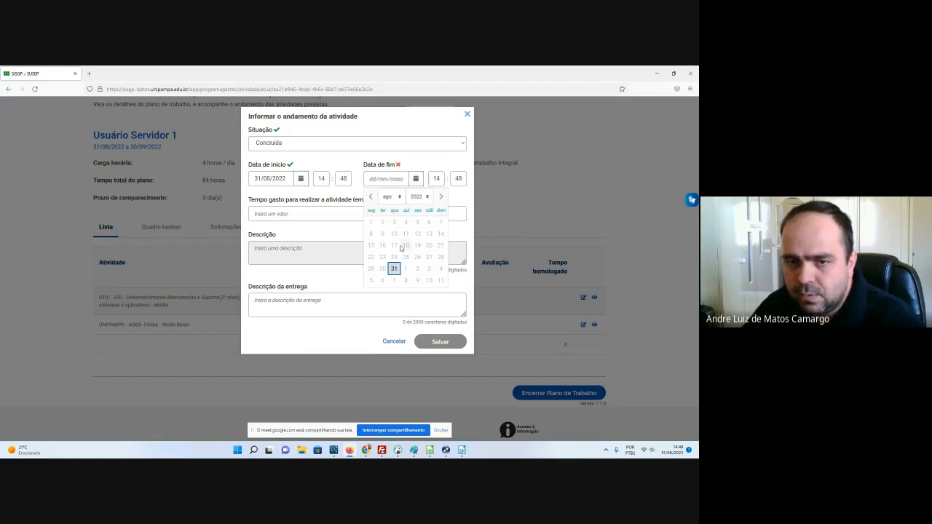
pyautogui.click(393, 271)
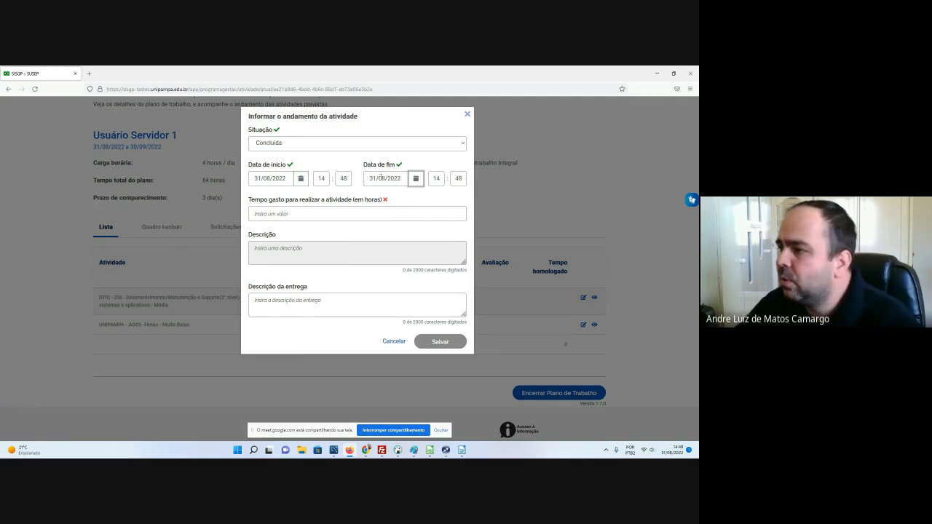
# Step: Enter 44 hours as the time spent and "Férias" as the delivery description, and save the activity's progress
pyautogui.moveTo(286, 202); pyautogui.dragTo(392, 203)
pyautogui.click(339, 211)
pyautogui.click(325, 212)
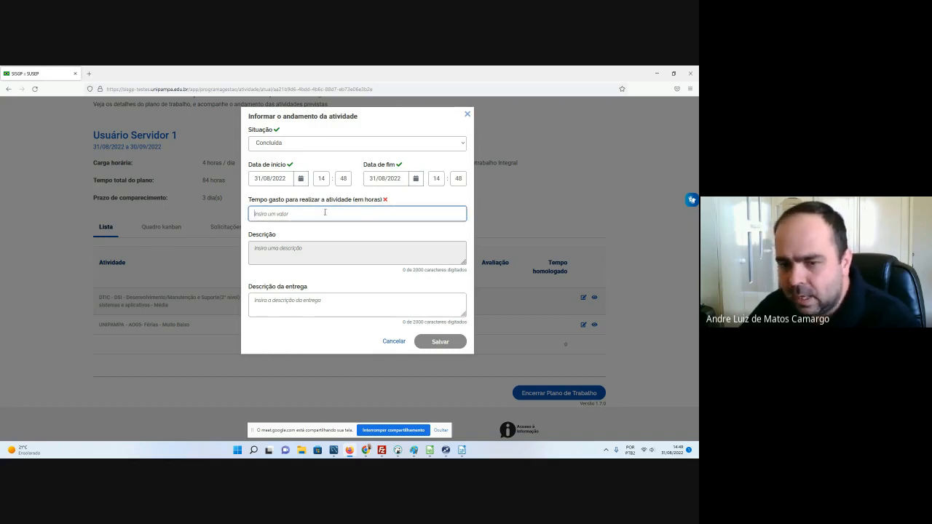
pyautogui.write('44')
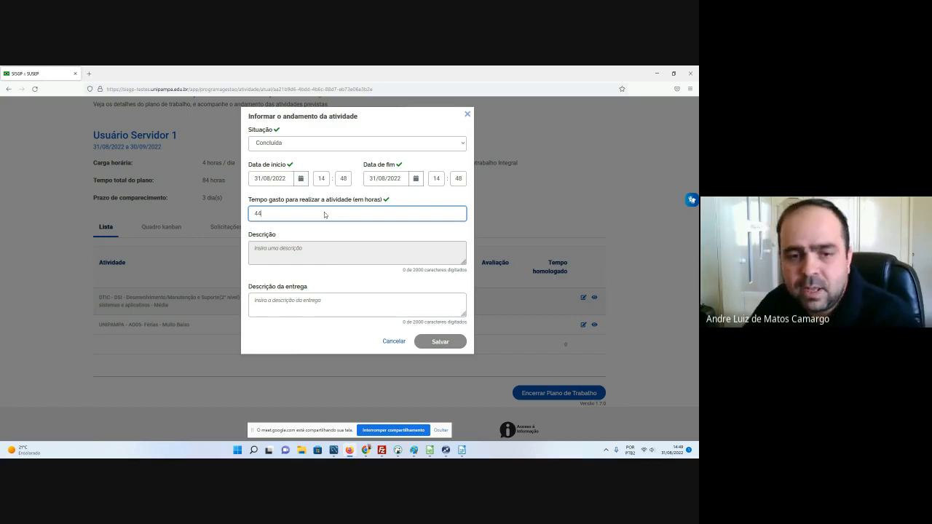
pyautogui.click(302, 304)
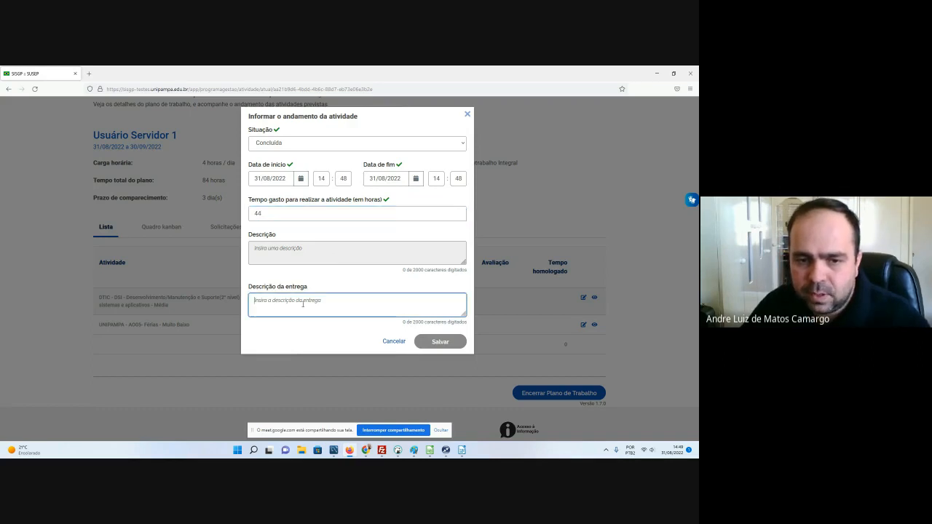
pyautogui.write('Férias')
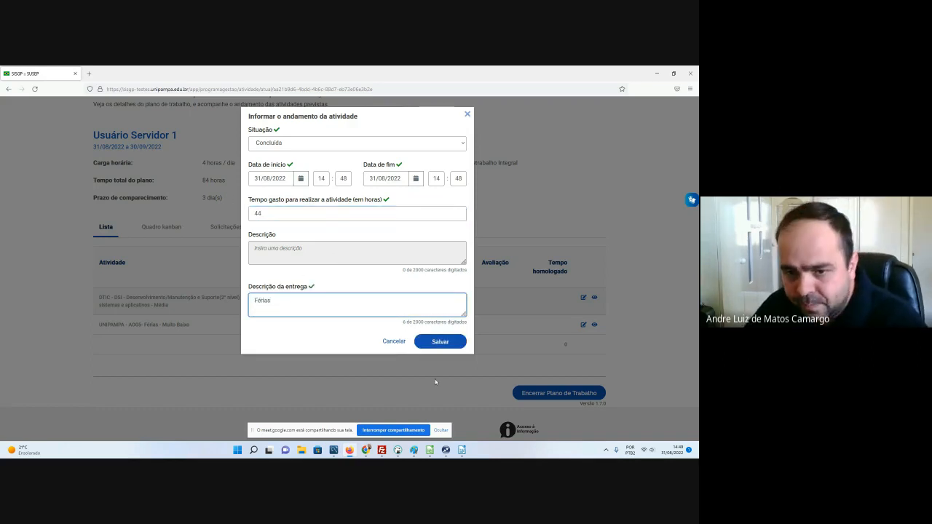
pyautogui.click(439, 342)
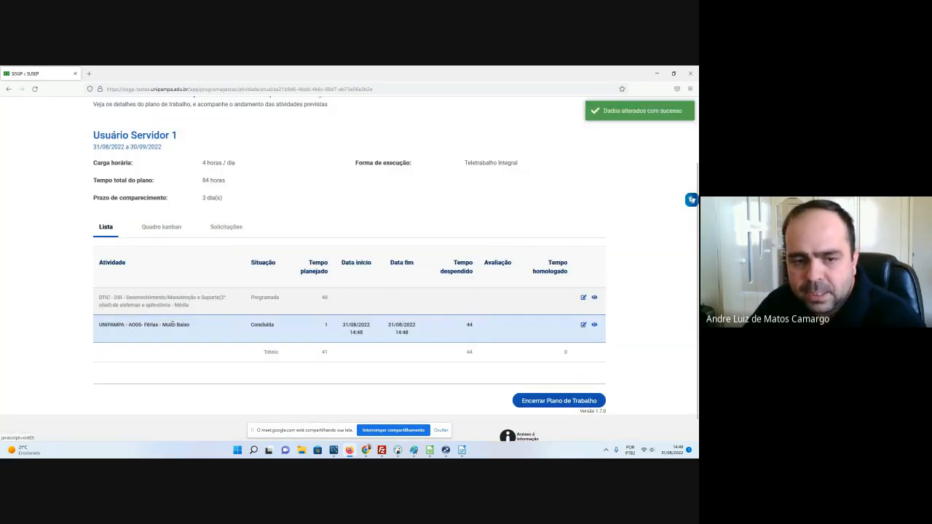
# Step: Review the status, dates and time spent of the Férias - Muito Baixo activity in the activity list
pyautogui.doubleClick(182, 325)
pyautogui.moveTo(251, 325); pyautogui.dragTo(277, 329)
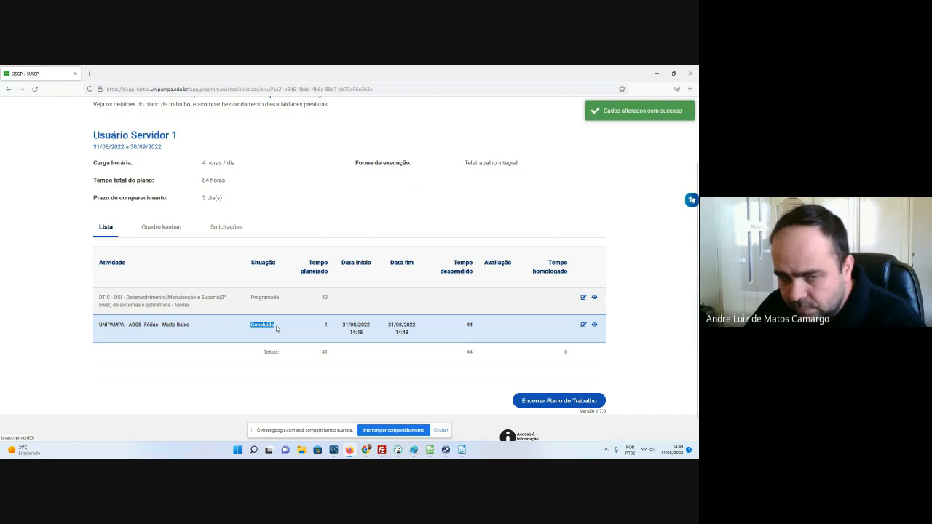
pyautogui.click(362, 325)
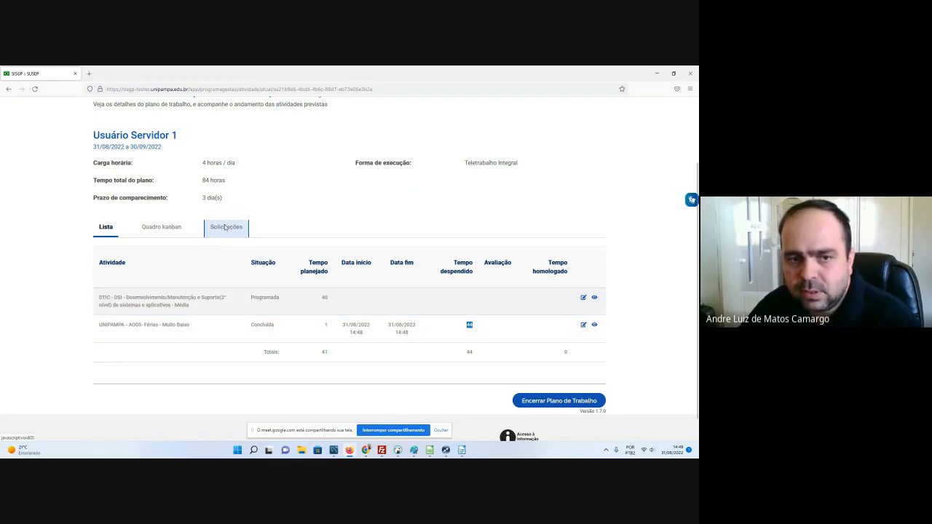
# Step: Submit a deadline overrun justification for the Férias - Muito Baixo activity with the text "Férias" for approval
pyautogui.click(226, 227)
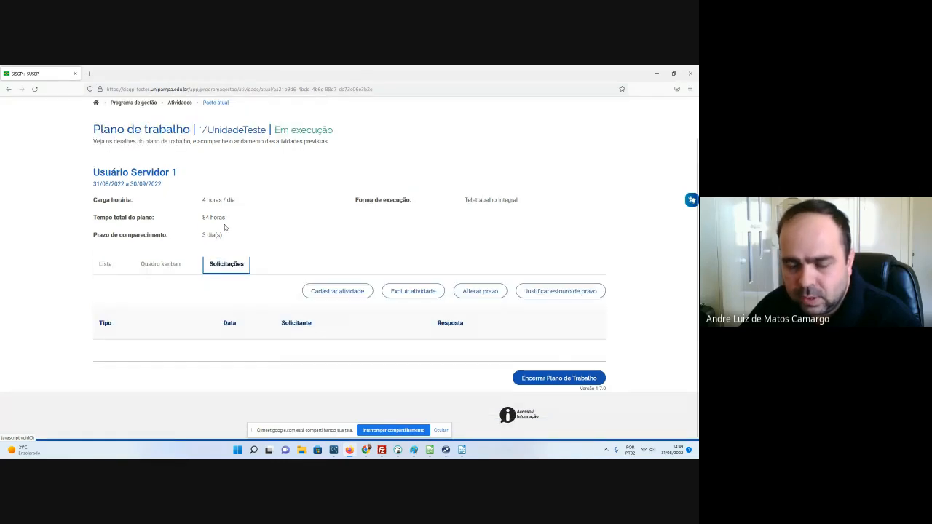
pyautogui.click(567, 292)
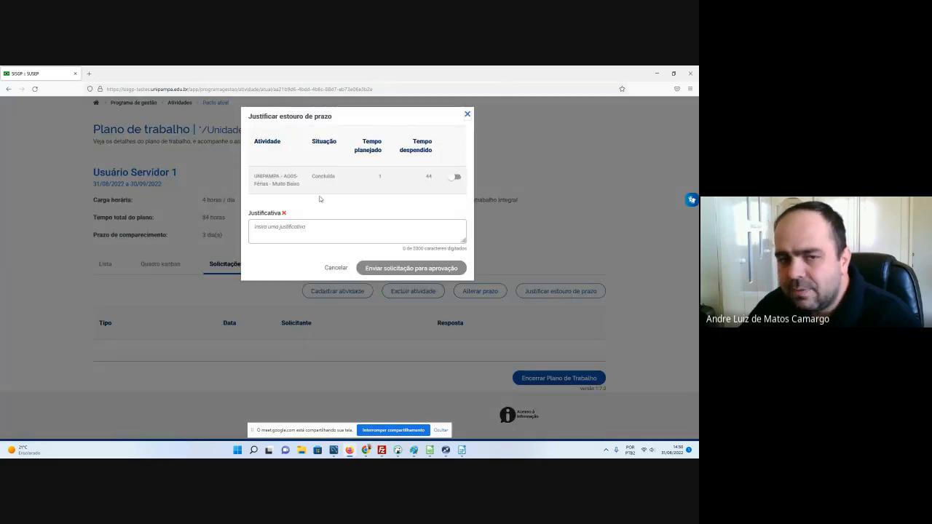
pyautogui.click(454, 177)
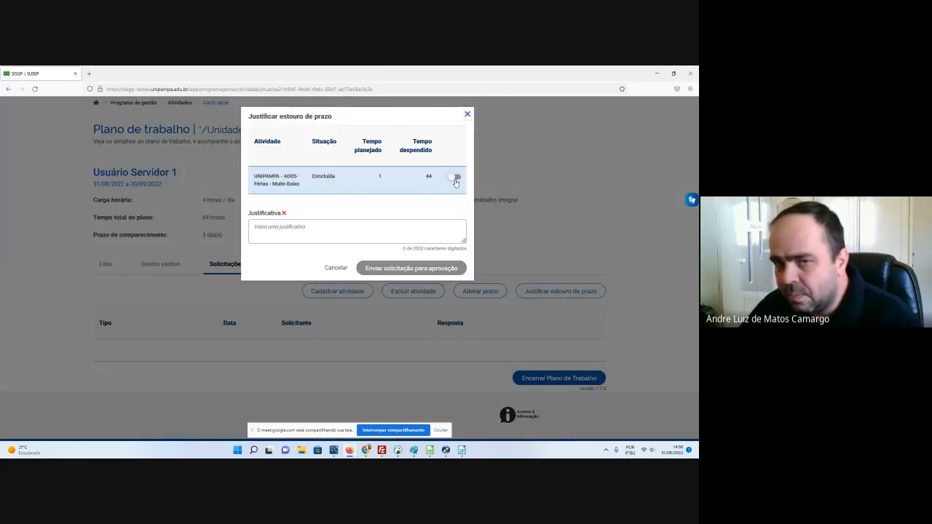
pyautogui.click(378, 229)
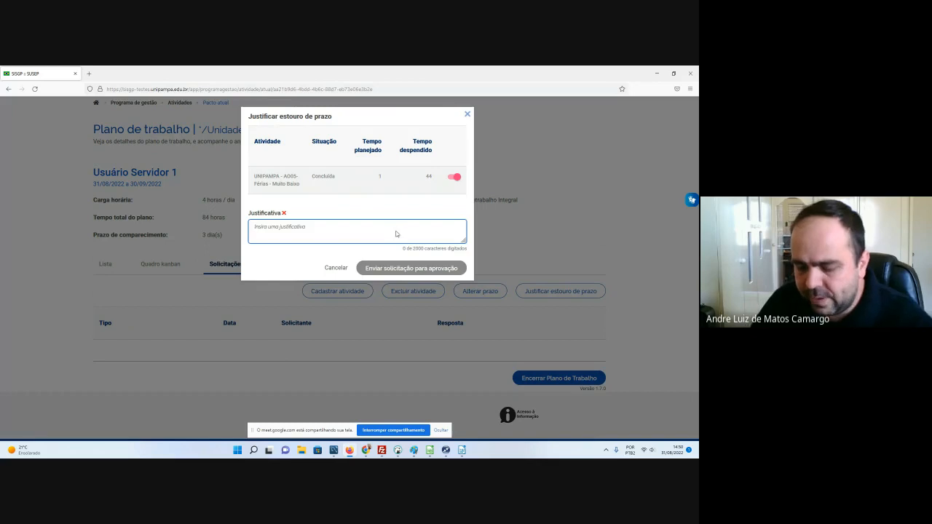
pyautogui.write('F')
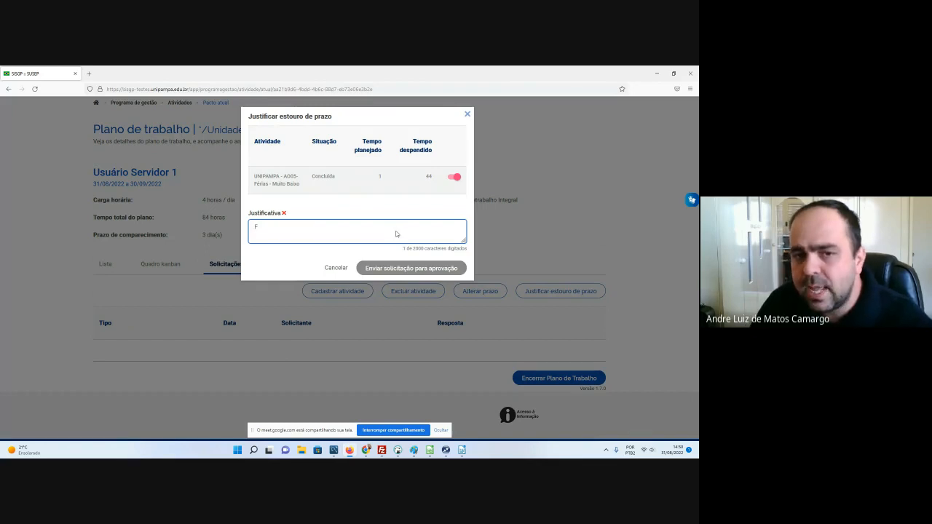
pyautogui.write('érias')
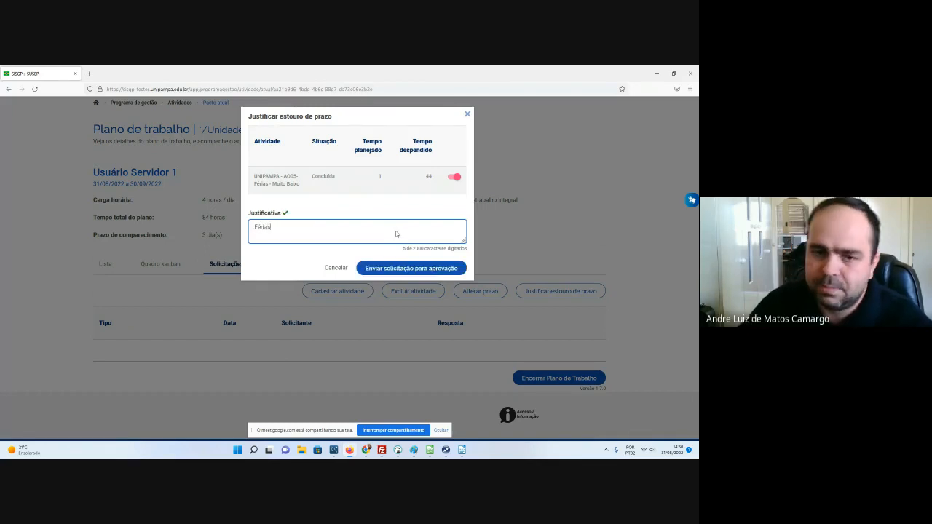
pyautogui.click(378, 268)
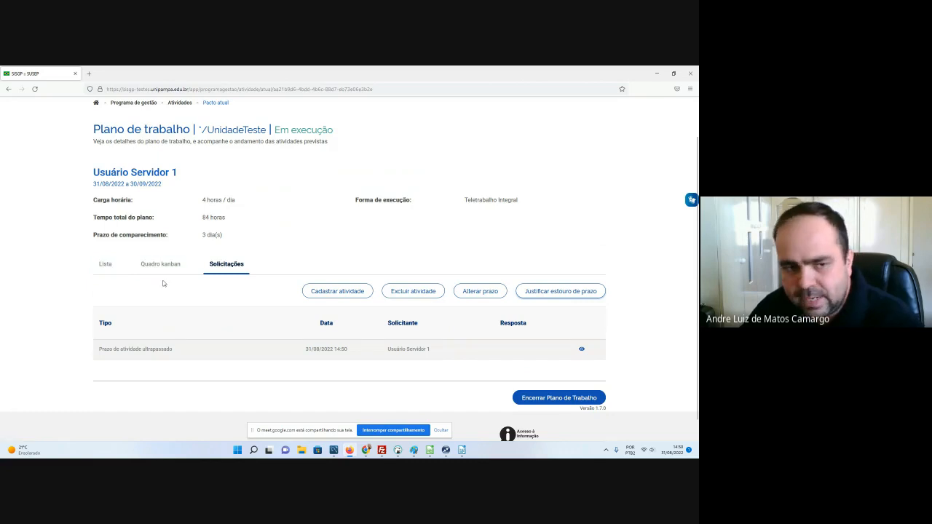
# Step: Edit the progress of the DTIC - DSI systems development activity, setting its status to Concluída and its start date to 31/08/2022
pyautogui.click(108, 268)
pyautogui.moveTo(131, 334); pyautogui.dragTo(187, 342)
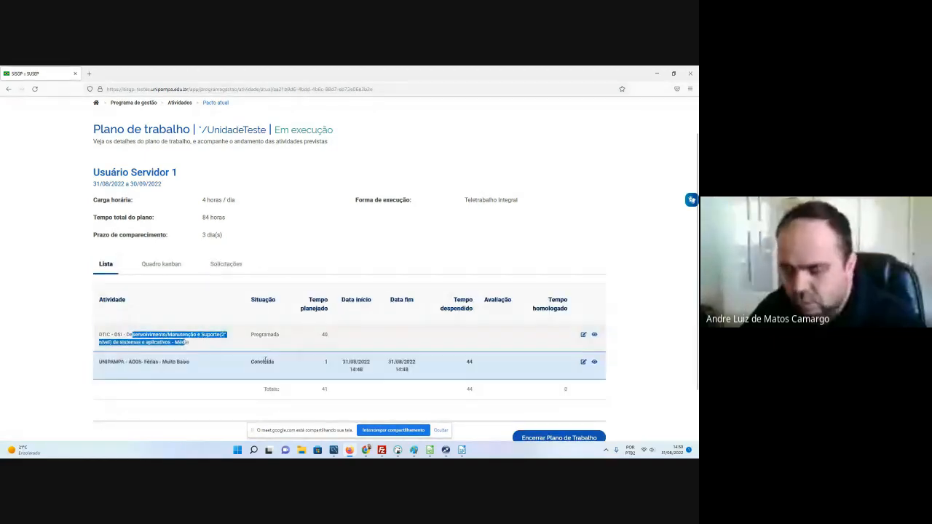
pyautogui.click(583, 334)
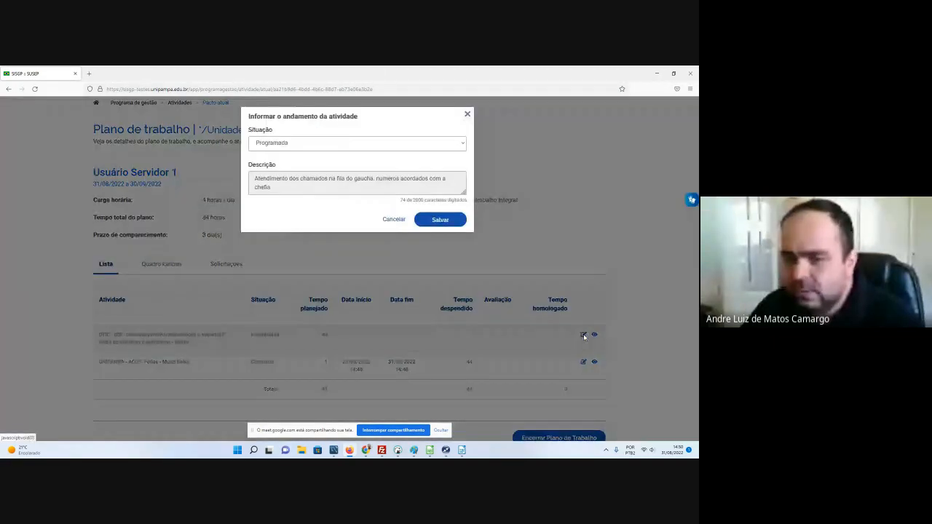
pyautogui.click(317, 145)
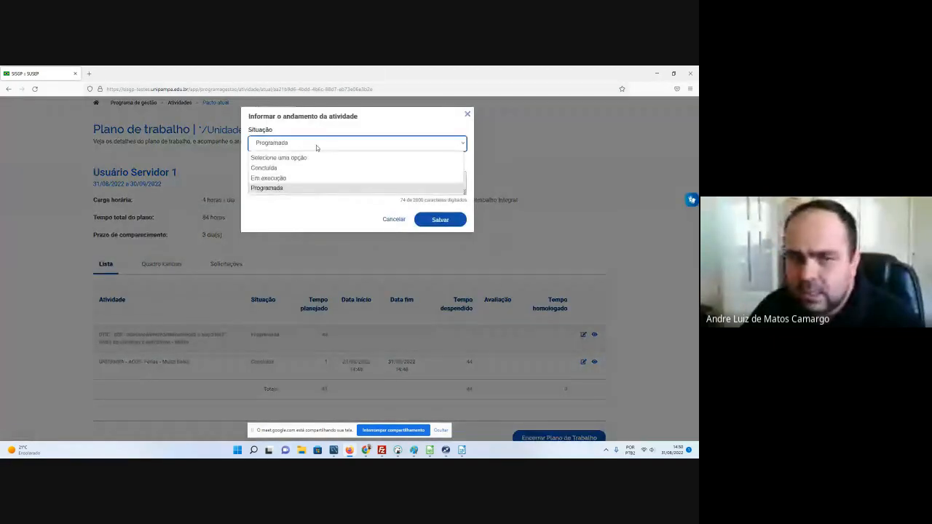
pyautogui.click(285, 168)
pyautogui.click(300, 178)
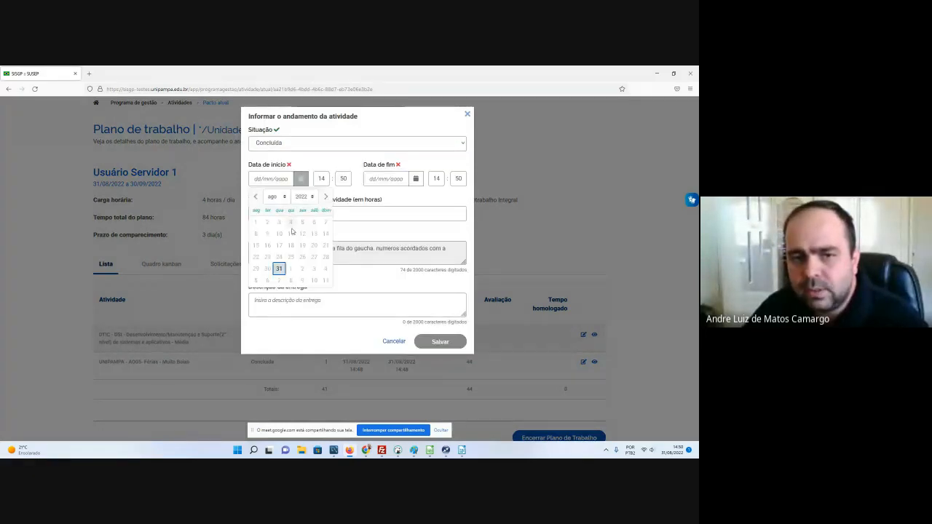
pyautogui.click(277, 267)
# Step: Set the activity's end date to 31/08/2022 and its start hour to 08
pyautogui.click(435, 178)
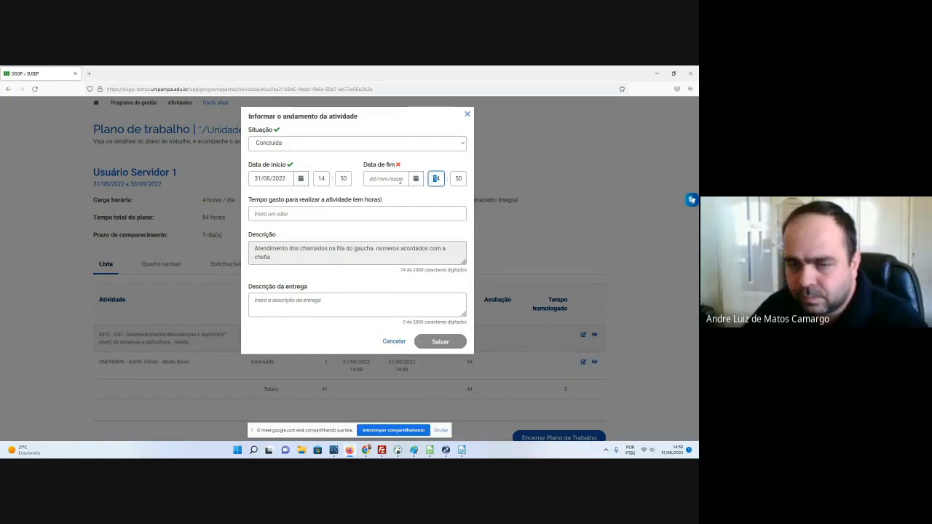
pyautogui.click(416, 179)
pyautogui.click(393, 267)
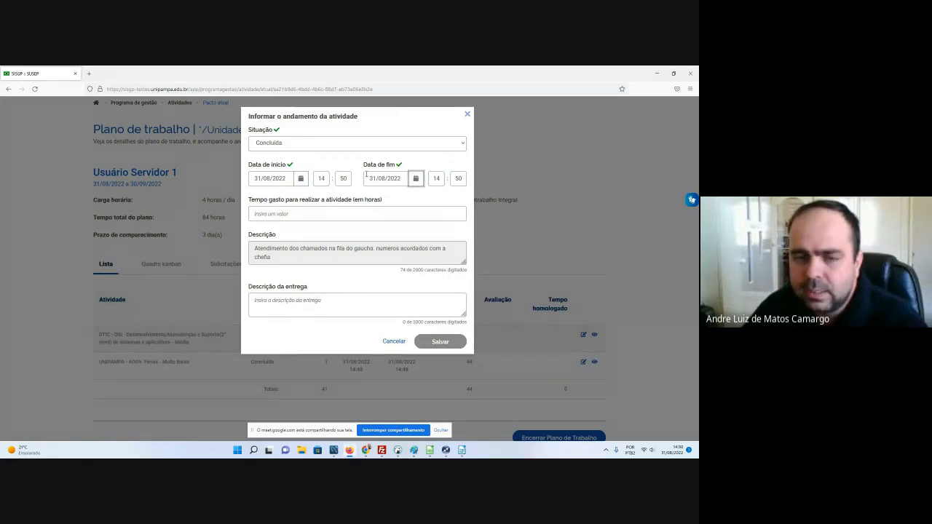
pyautogui.click(321, 179)
pyautogui.write('08')
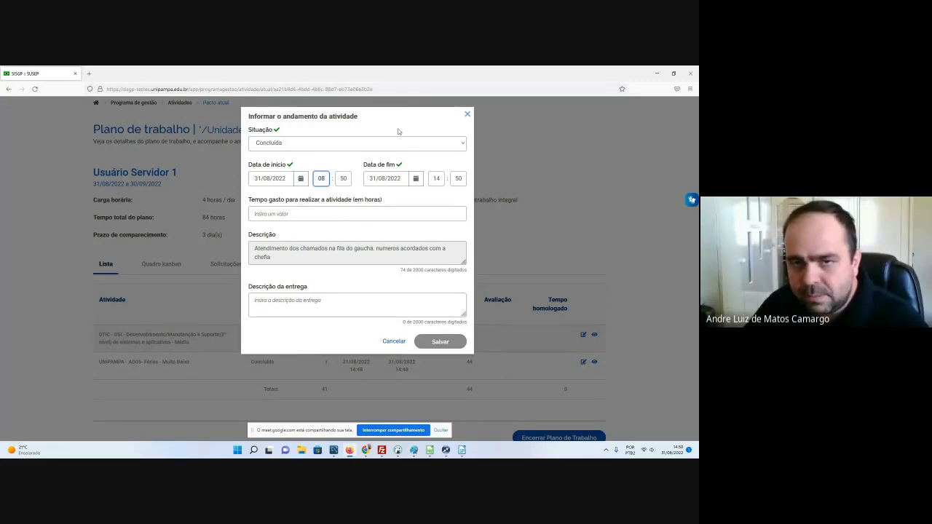
# Step: Enter 40 hours spent and the delivery description "Chamados todos atendidos, conforme registro na ferramenta xxxxx", and save the activity's progress
pyautogui.click(286, 213)
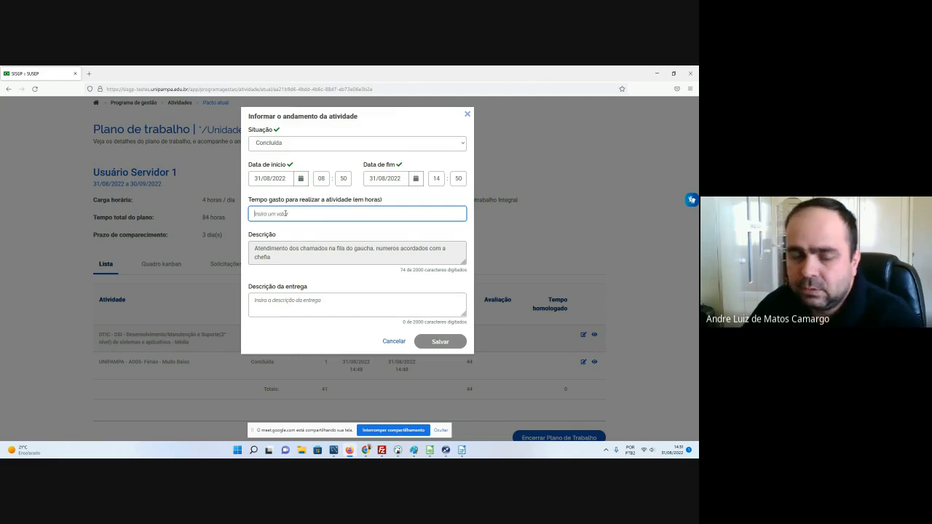
pyautogui.write('40')
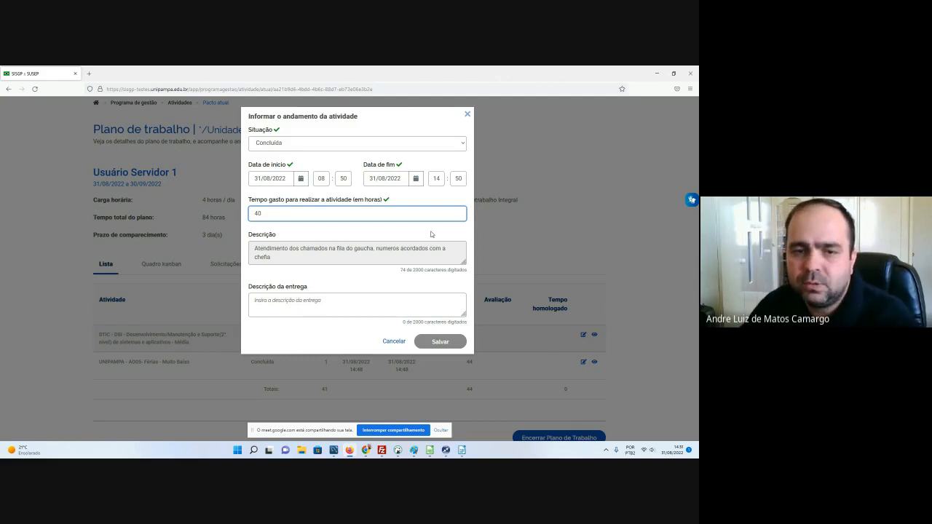
pyautogui.click(310, 305)
pyautogui.write('A')
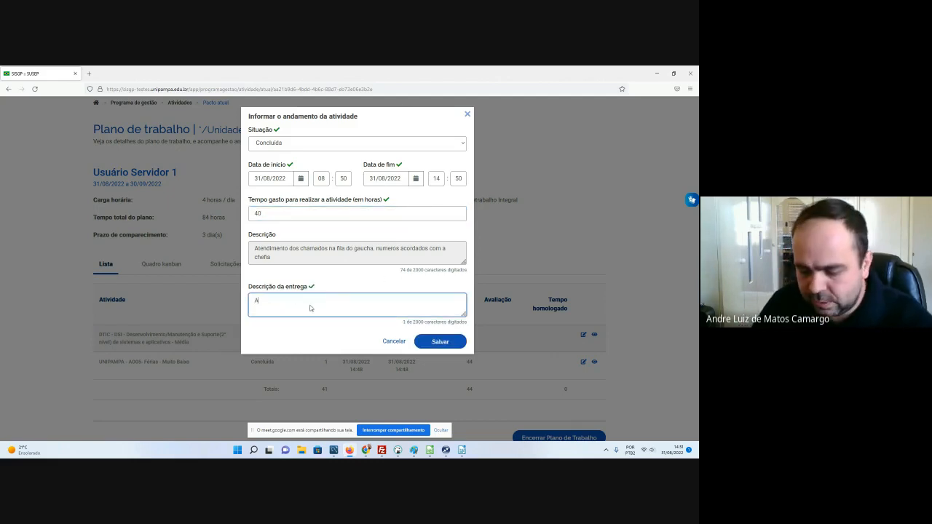
pyautogui.press('BackSpace')
pyautogui.press('BackSpace')
pyautogui.press('BackSpace')
pyautogui.write('C')
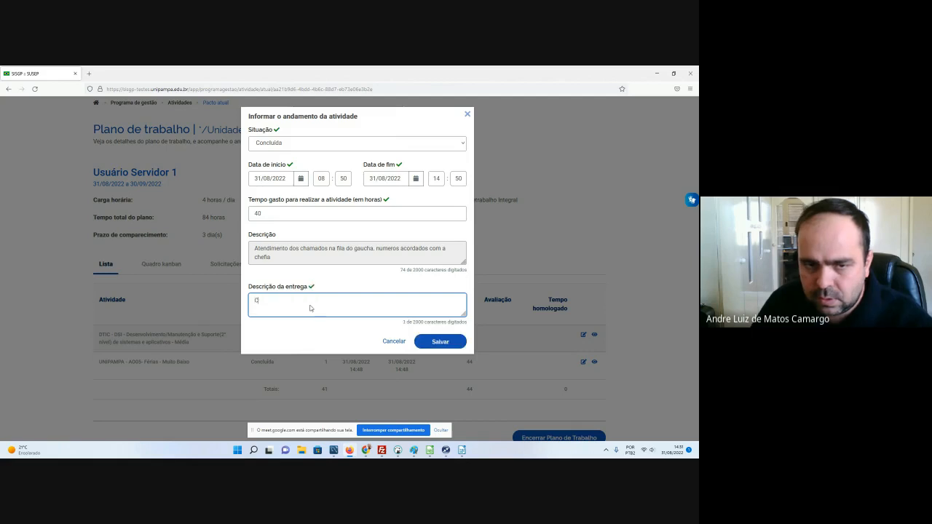
pyautogui.write('hamados tod')
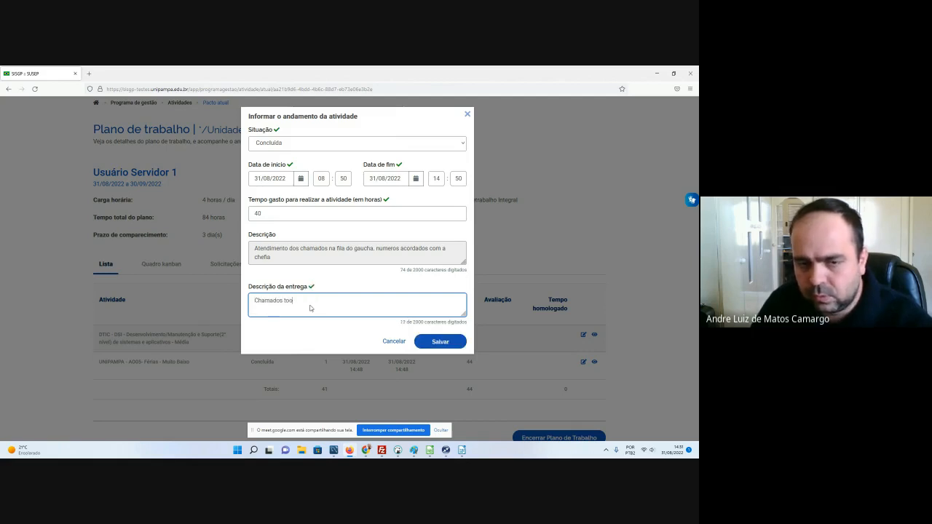
pyautogui.write('os atendidos')
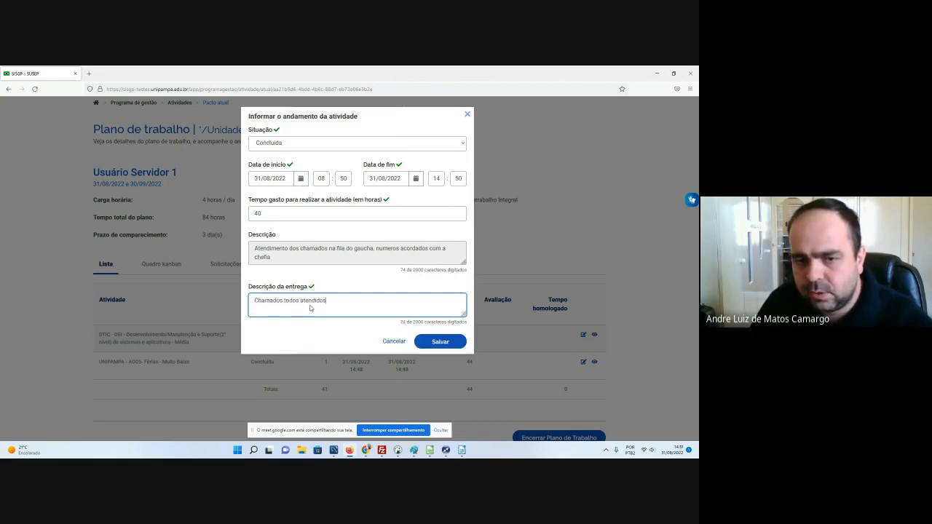
pyautogui.write(', conforme reg')
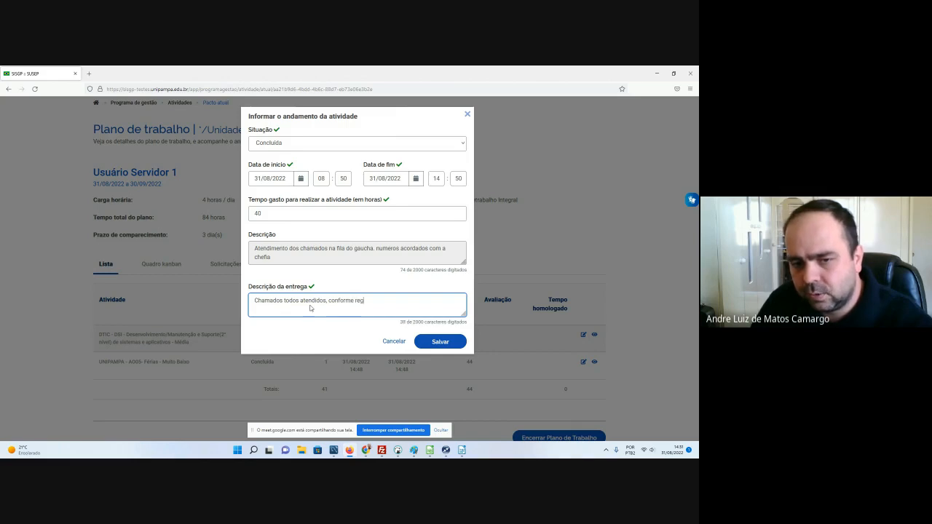
pyautogui.write('istro na ferra')
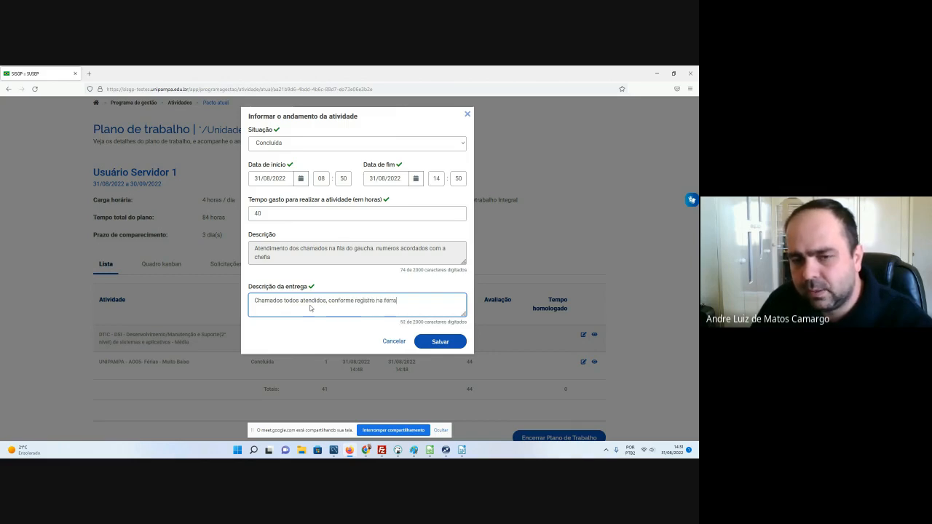
pyautogui.write('menta xxxxx')
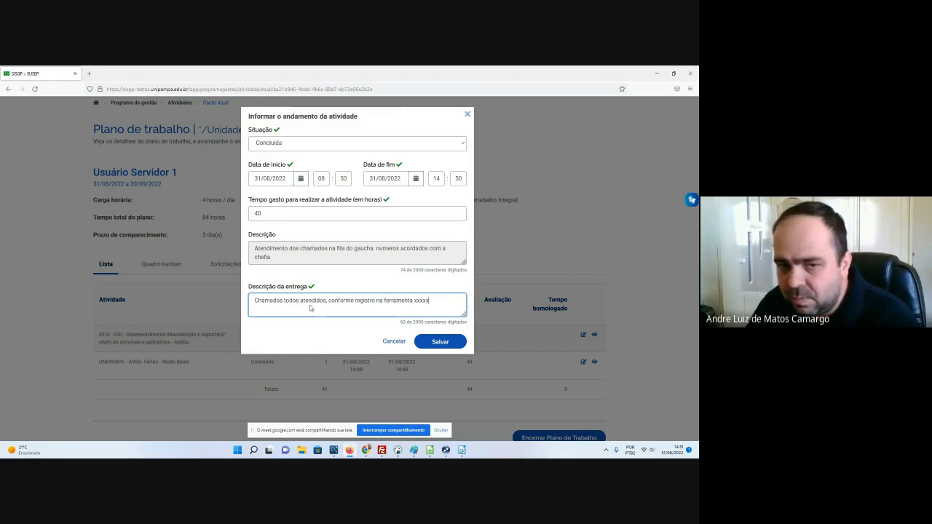
pyautogui.doubleClick(415, 321)
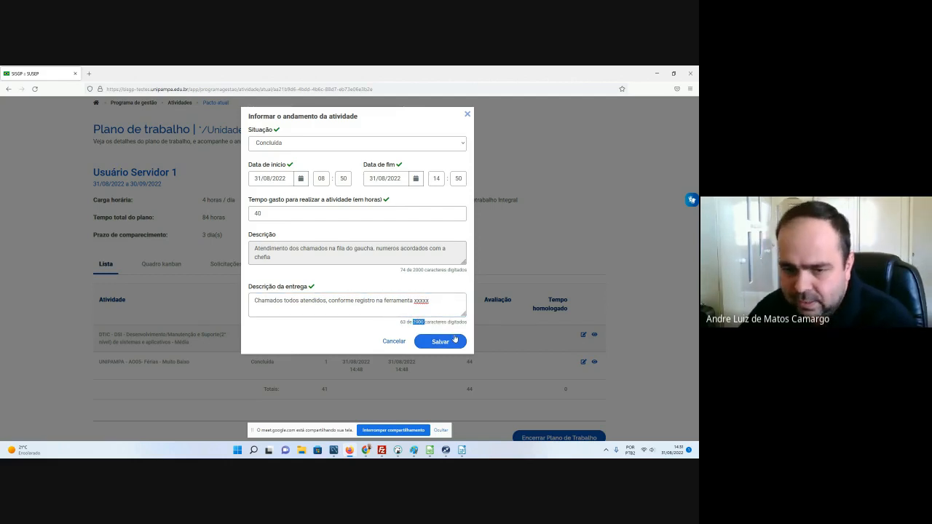
pyautogui.click(442, 341)
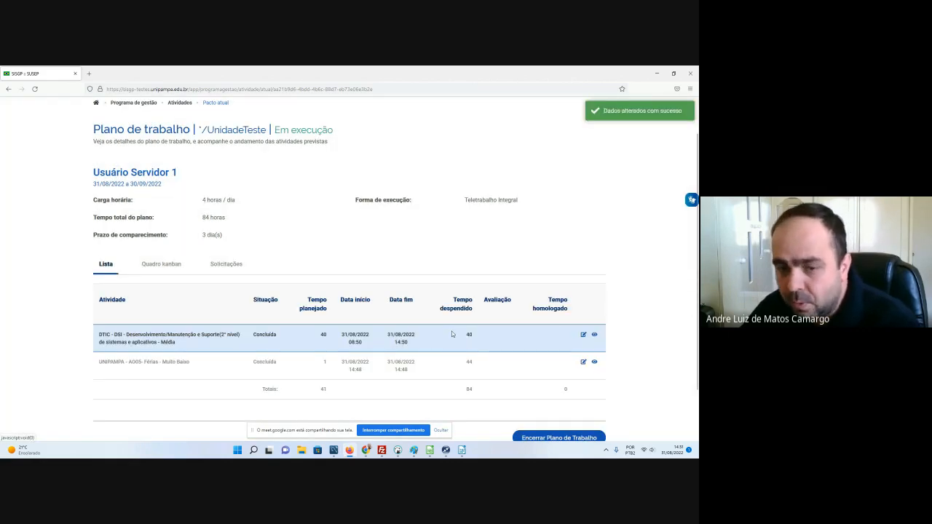
# Step: Check the plan's total time spent, and switch to the coordinator's session in Chrome to review both activities' status under Andamento
pyautogui.scroll(-1, 452, 334)
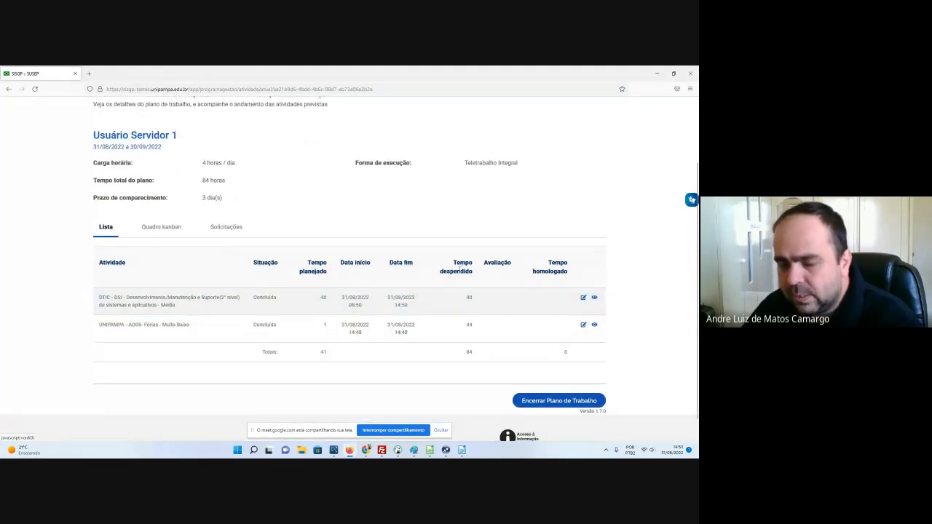
pyautogui.doubleClick(469, 351)
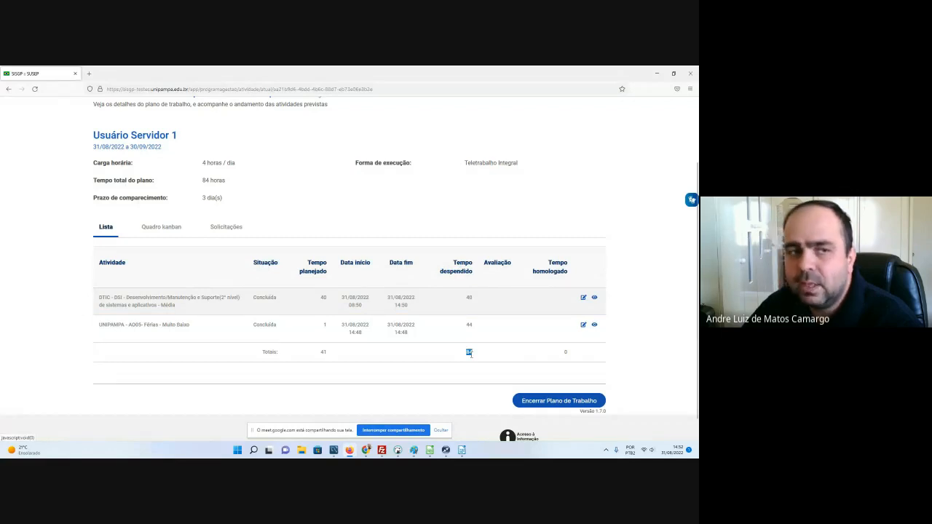
pyautogui.click(657, 74)
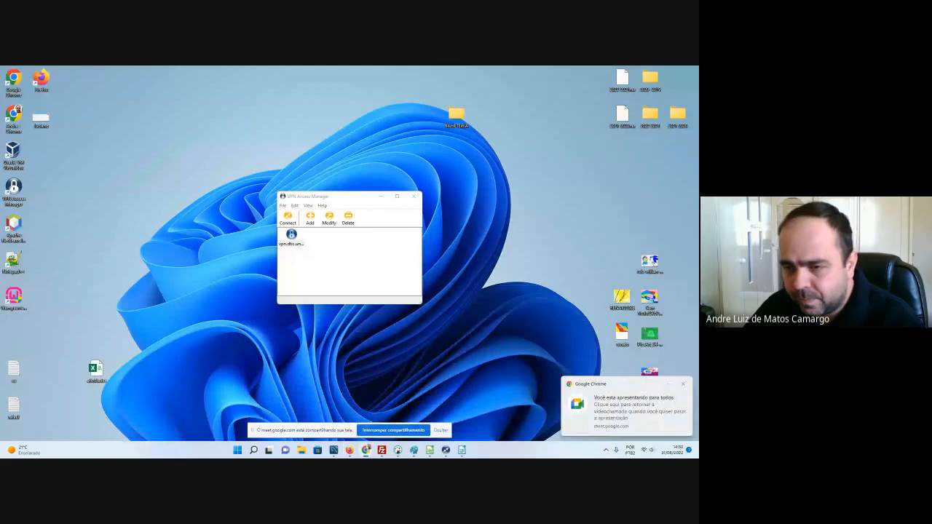
pyautogui.hotkey('alt', 'Tab')
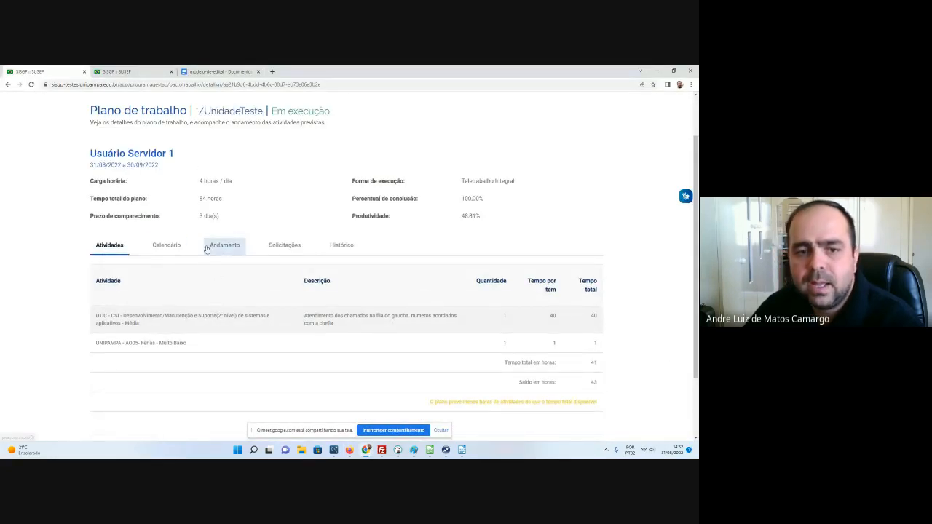
pyautogui.scroll(1, 202, 208)
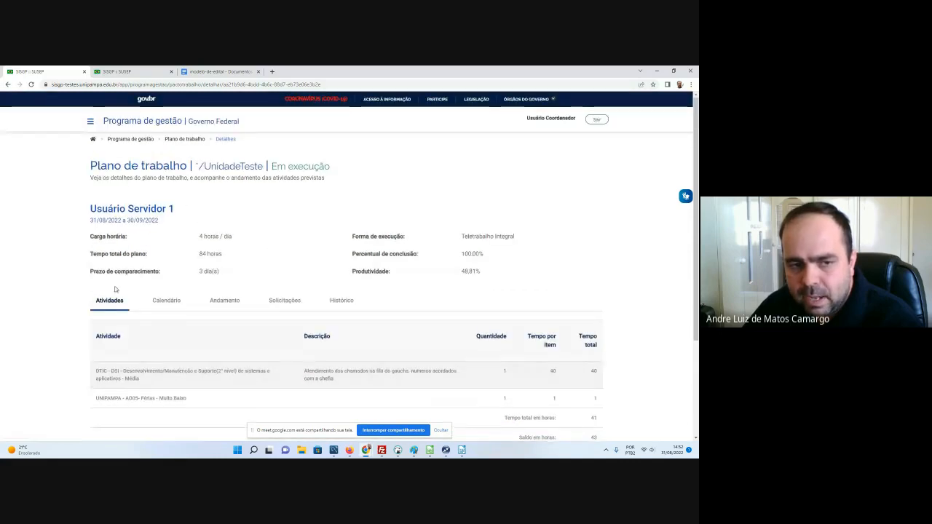
pyautogui.click(226, 302)
pyautogui.scroll(-3, 386, 309)
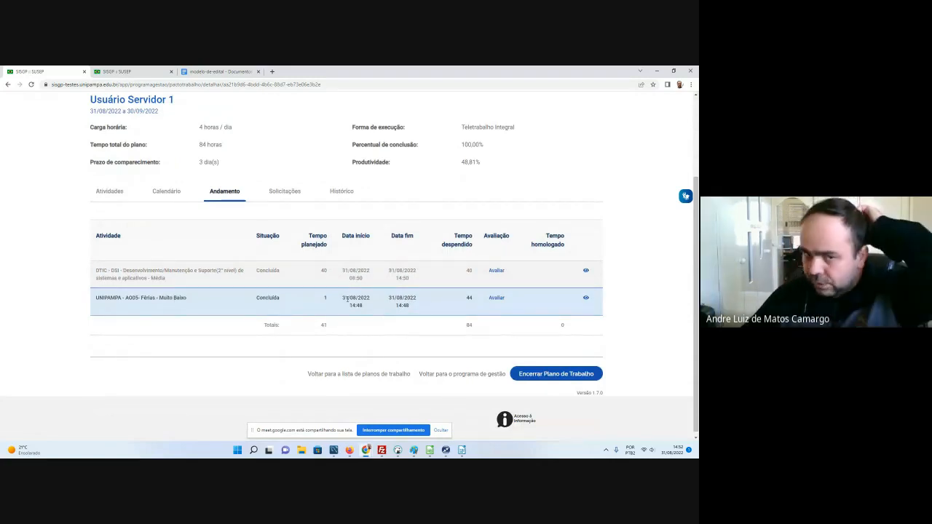
pyautogui.doubleClick(267, 270)
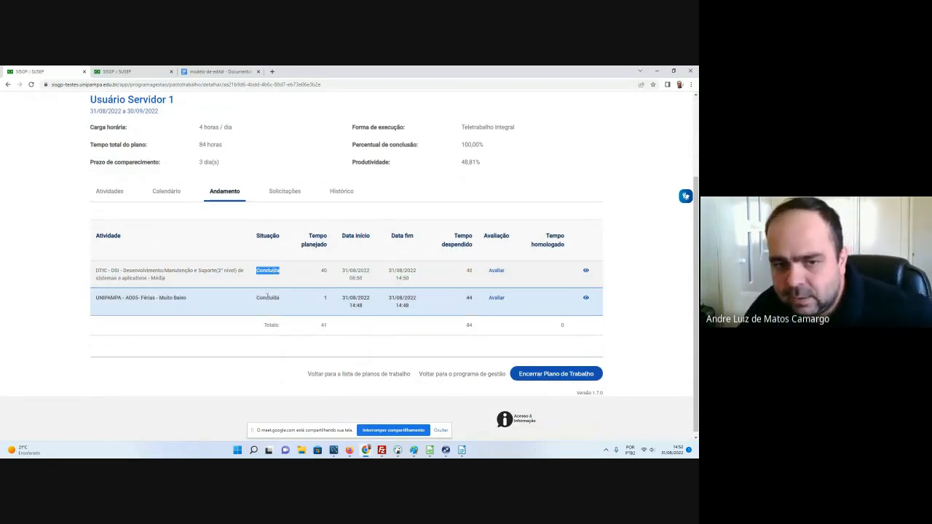
pyautogui.doubleClick(267, 297)
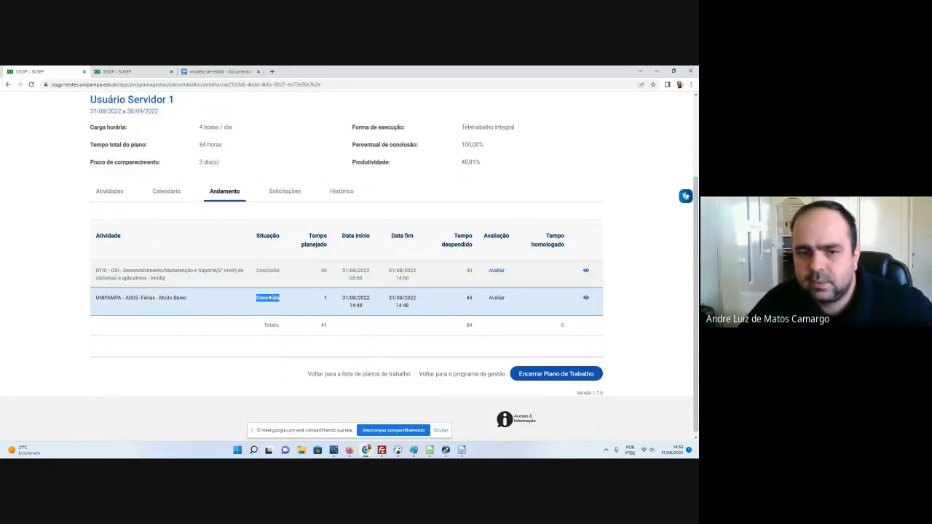
# Step: Compare each activity's planned and spent time under Andamento, and check the type of request listed under Solicitações
pyautogui.click(324, 271)
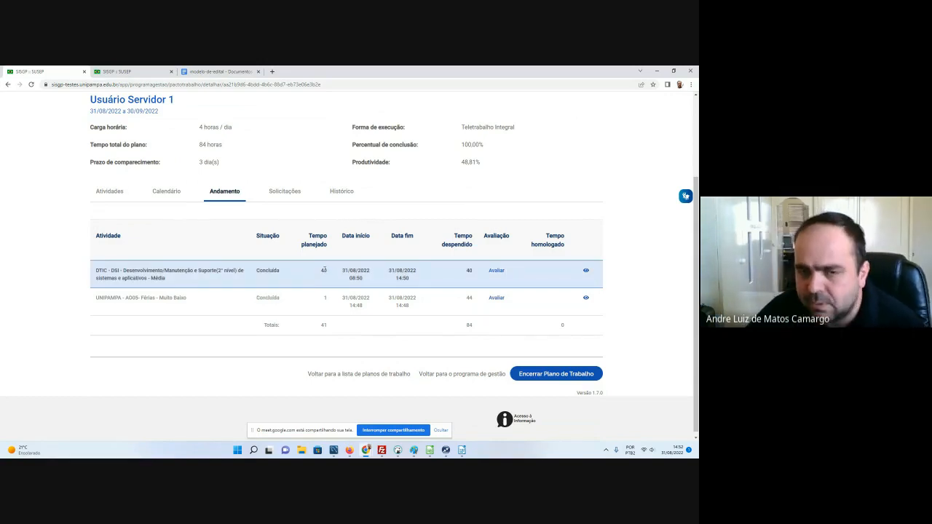
pyautogui.doubleClick(324, 271)
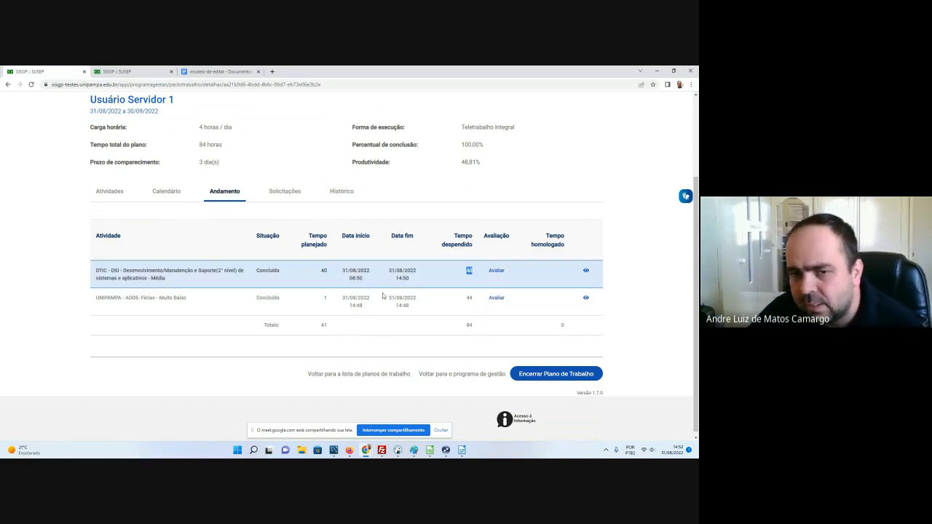
pyautogui.click(312, 305)
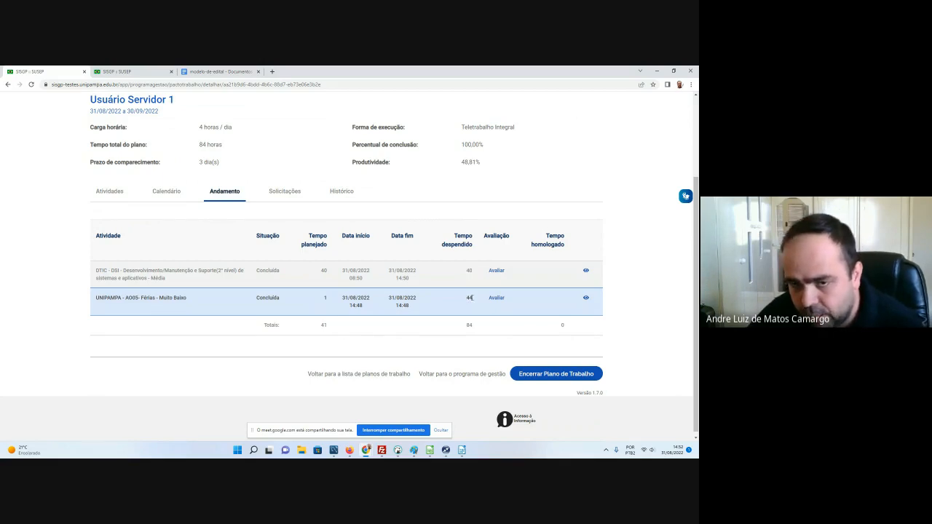
pyautogui.click(286, 191)
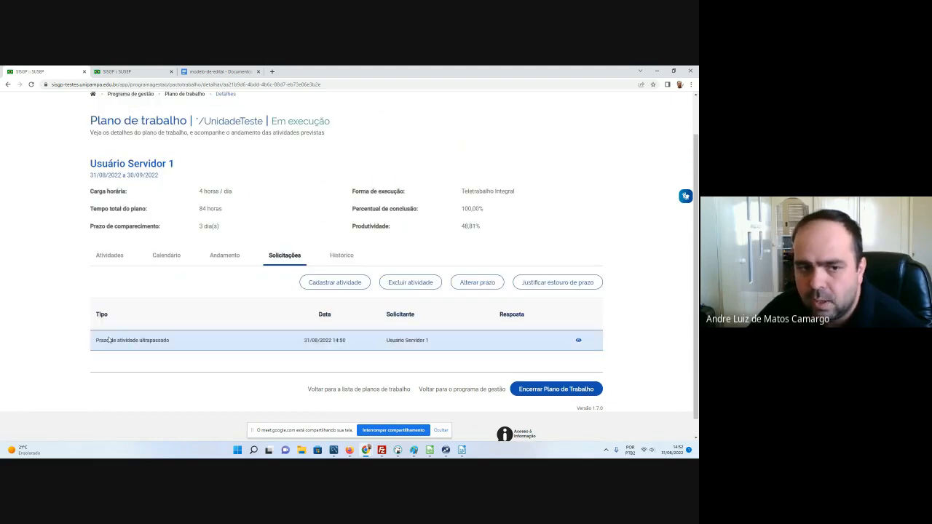
pyautogui.moveTo(97, 340); pyautogui.dragTo(193, 346)
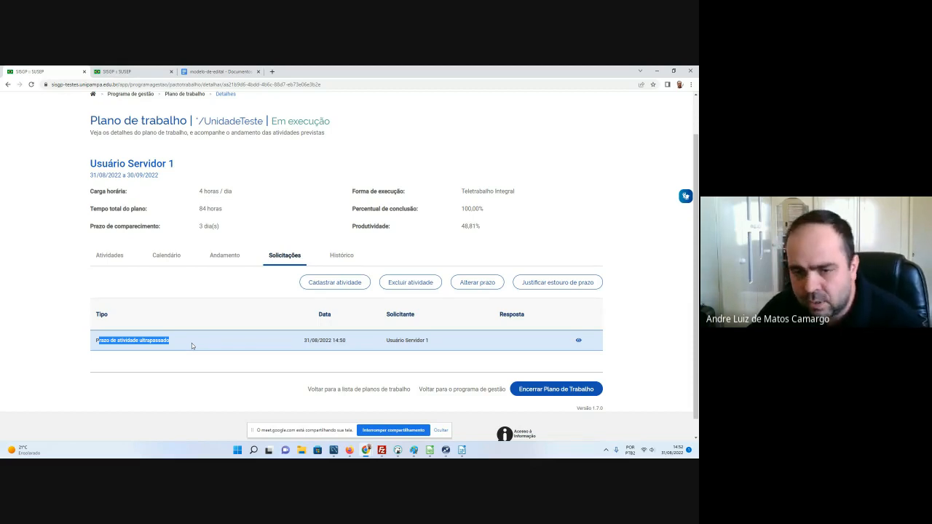
pyautogui.scroll(1, 276, 233)
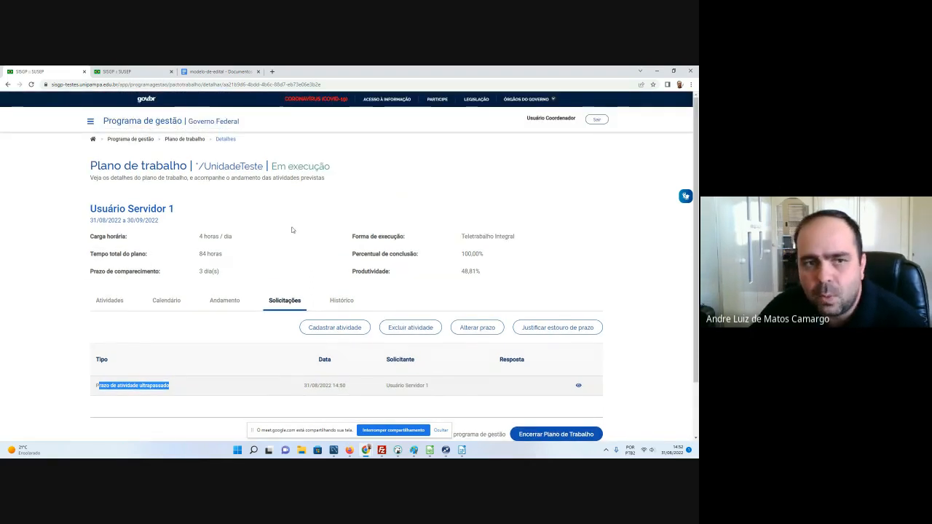
# Step: Return to the system's home page and open Usuário Servidor 1's work plan from the pending request
pyautogui.click(91, 122)
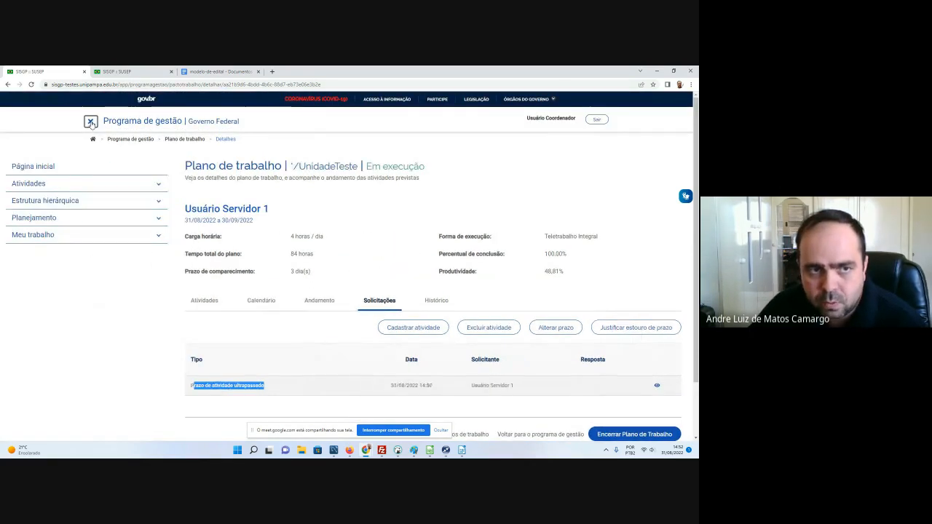
pyautogui.click(26, 168)
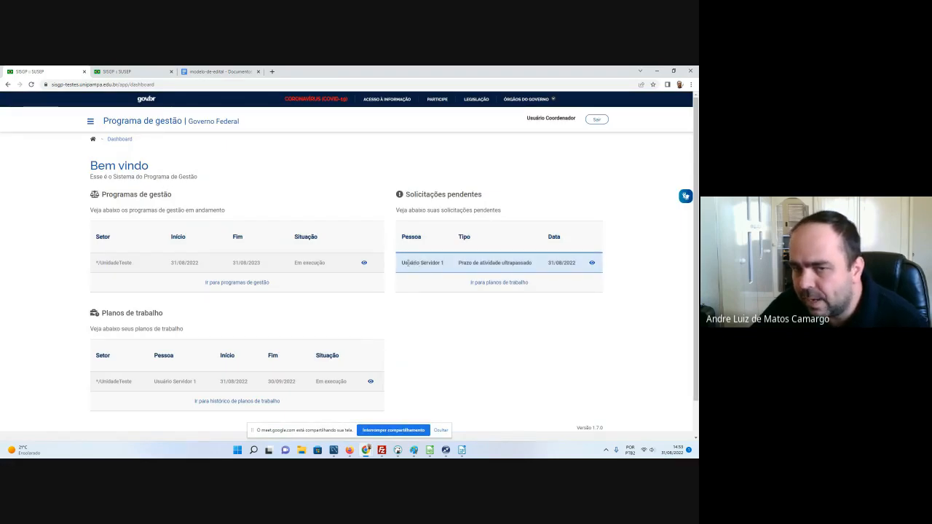
pyautogui.moveTo(413, 195); pyautogui.dragTo(484, 195)
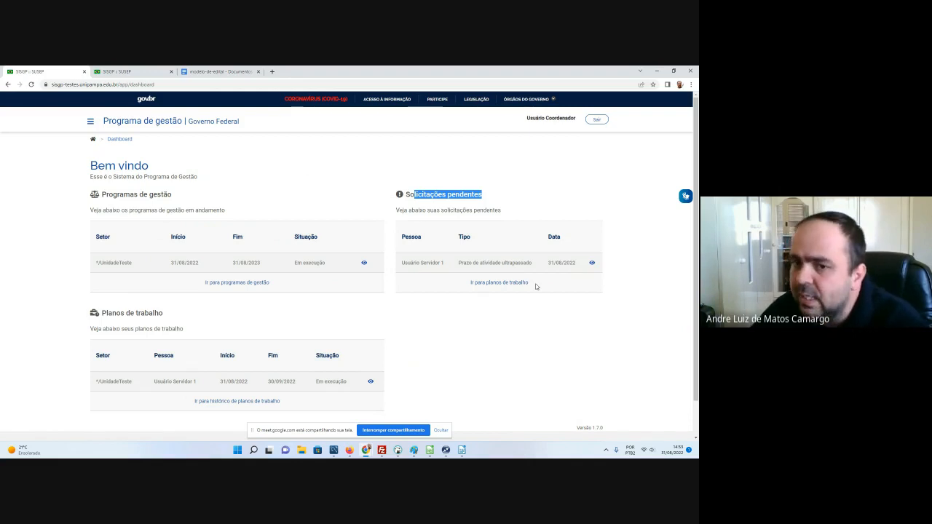
pyautogui.click(592, 263)
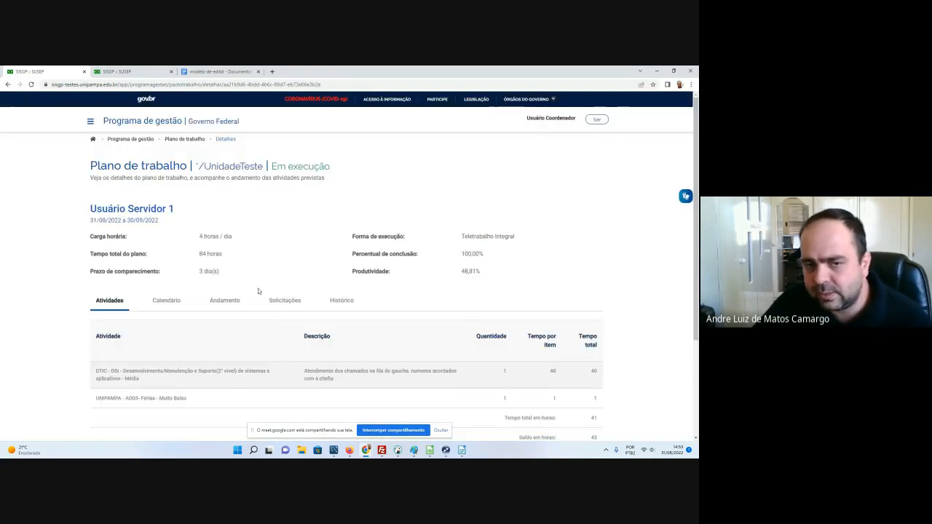
# Step: Open the details of the "Prazo de atividade ultrapassado" request among the plan's Solicitações
pyautogui.click(284, 300)
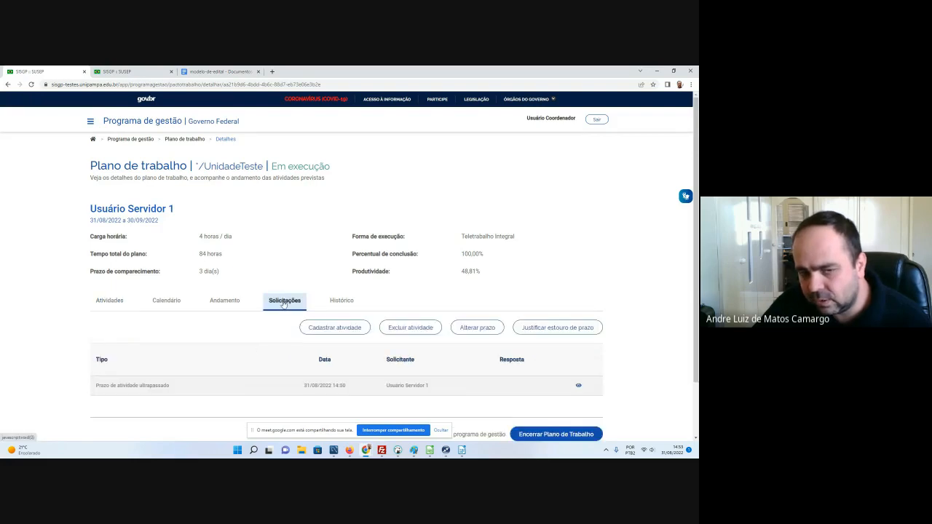
pyautogui.scroll(-1, 324, 331)
pyautogui.scroll(-1, 324, 331)
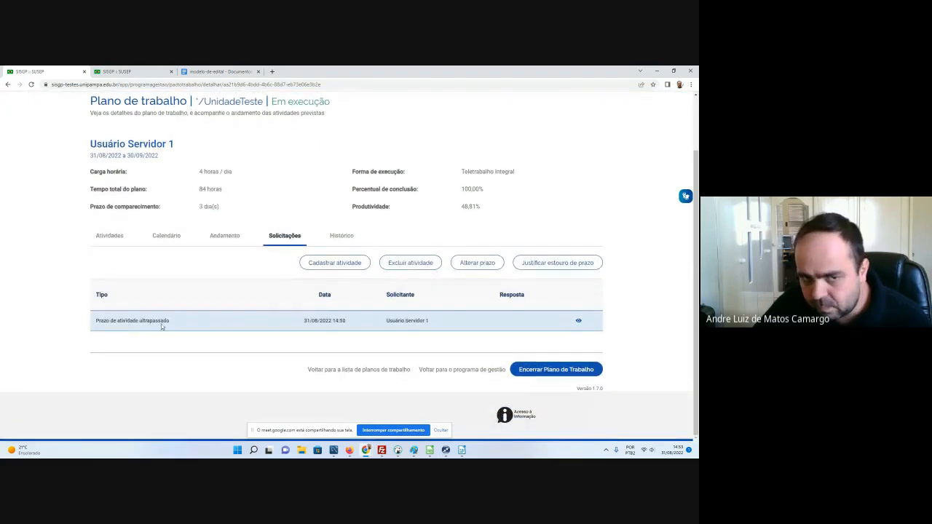
pyautogui.moveTo(99, 320); pyautogui.dragTo(169, 321)
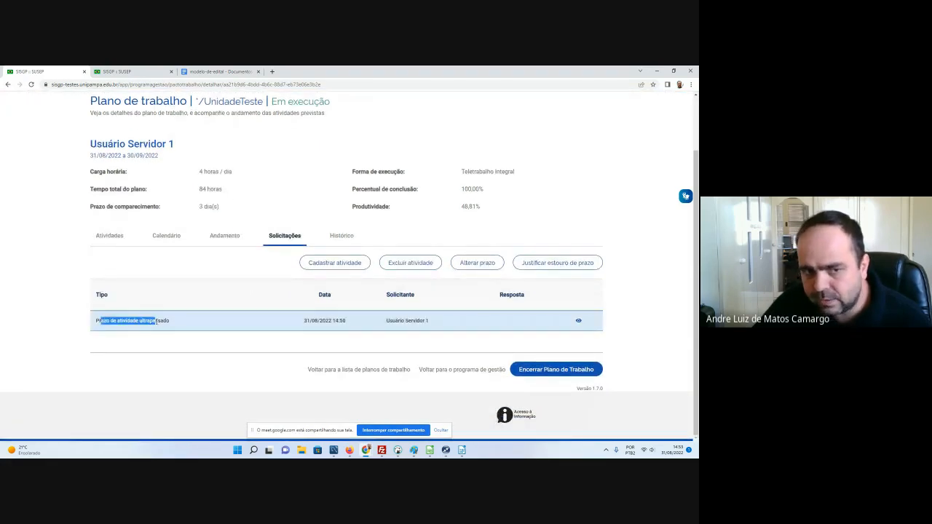
pyautogui.click(579, 323)
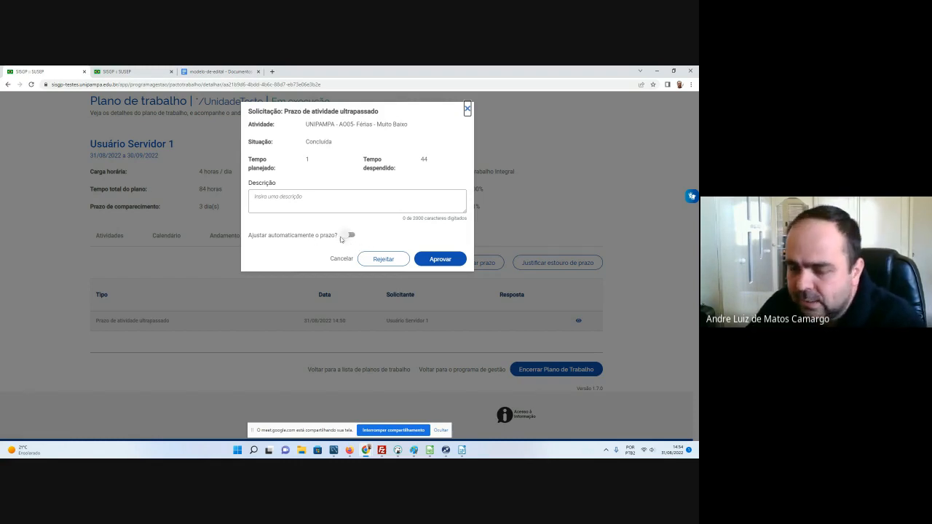
# Step: Enter the description "ok.", check the planned and spent times, and approve the request without automatic deadline adjustment
pyautogui.click(281, 206)
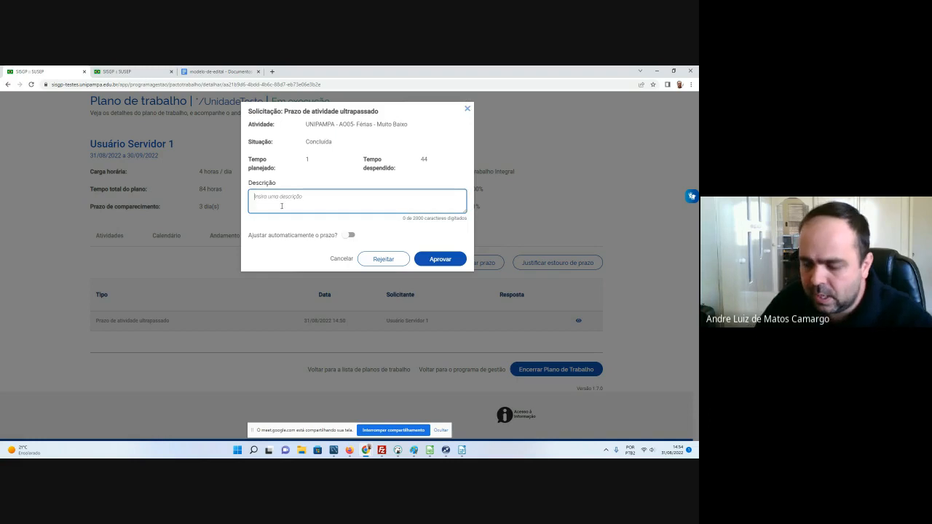
pyautogui.write('ok.')
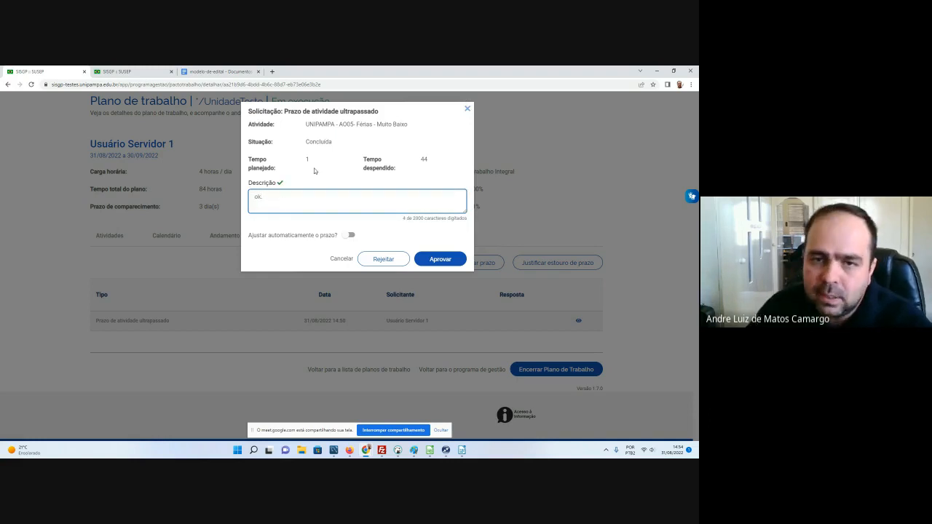
pyautogui.moveTo(264, 159); pyautogui.dragTo(283, 167)
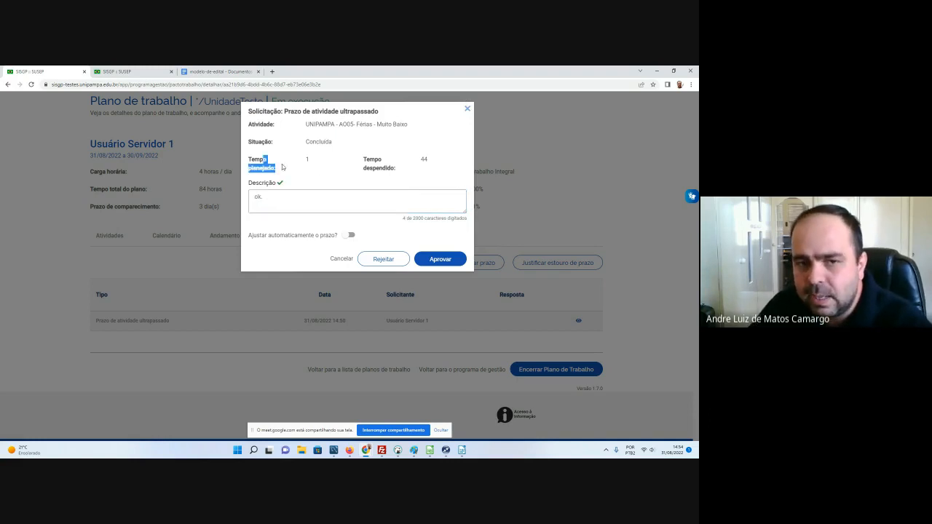
pyautogui.click(339, 162)
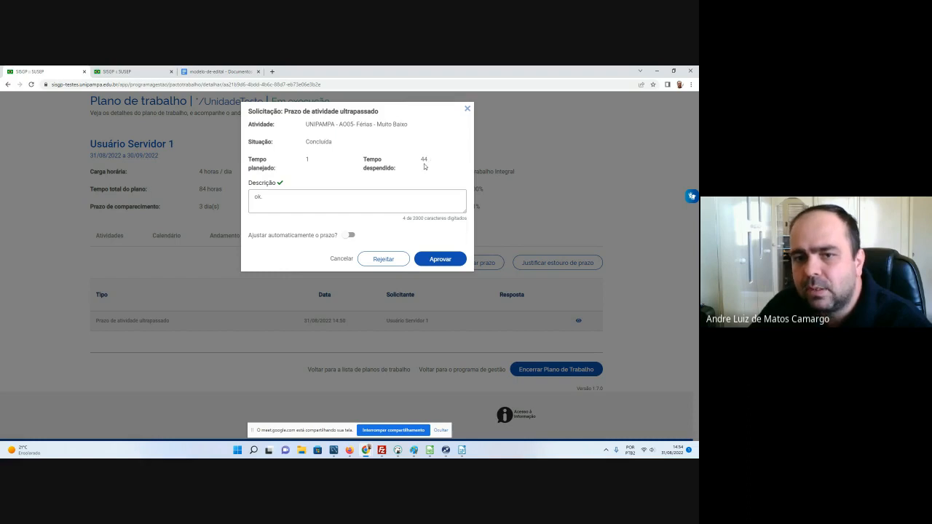
pyautogui.click(454, 263)
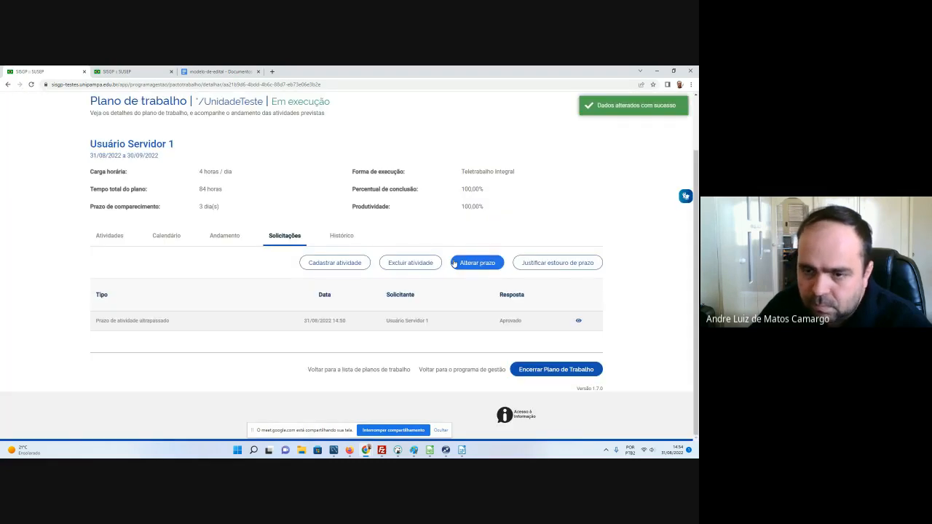
# Step: Check the request's response under Solicitações and review the work plan's change history
pyautogui.doubleClick(509, 321)
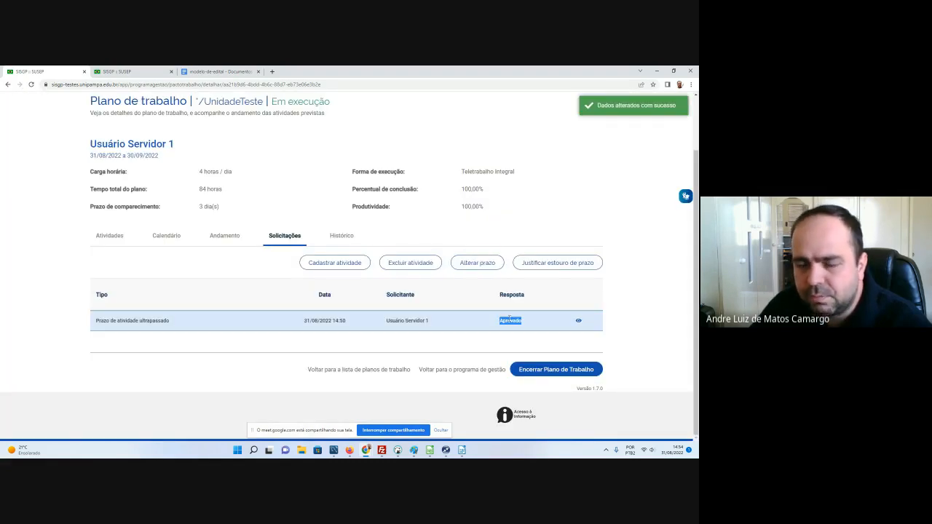
pyautogui.click(340, 236)
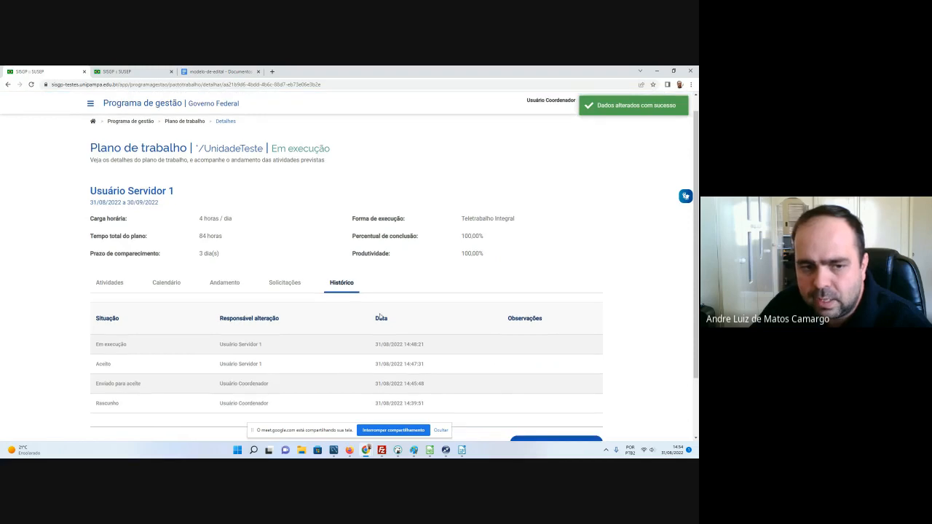
pyautogui.scroll(-2, 380, 317)
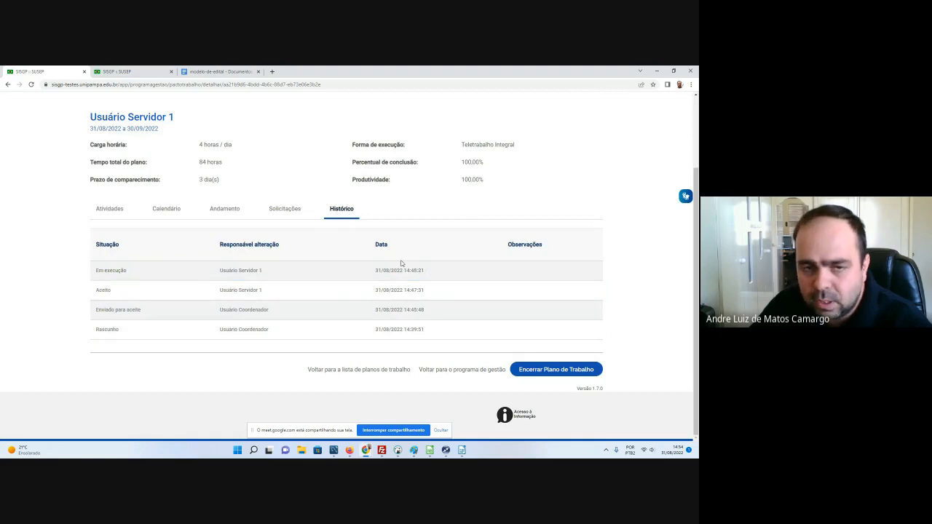
pyautogui.click(297, 212)
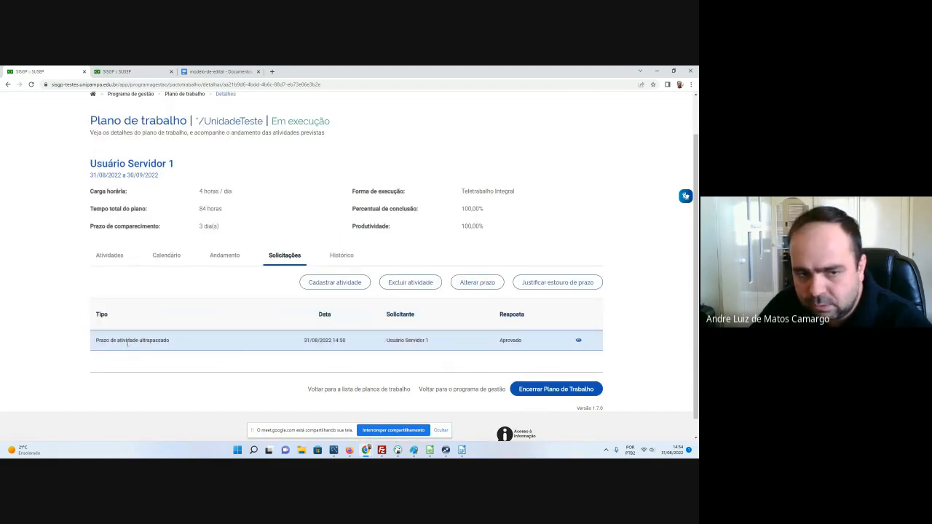
pyautogui.moveTo(127, 344); pyautogui.dragTo(489, 342)
pyautogui.click(513, 337)
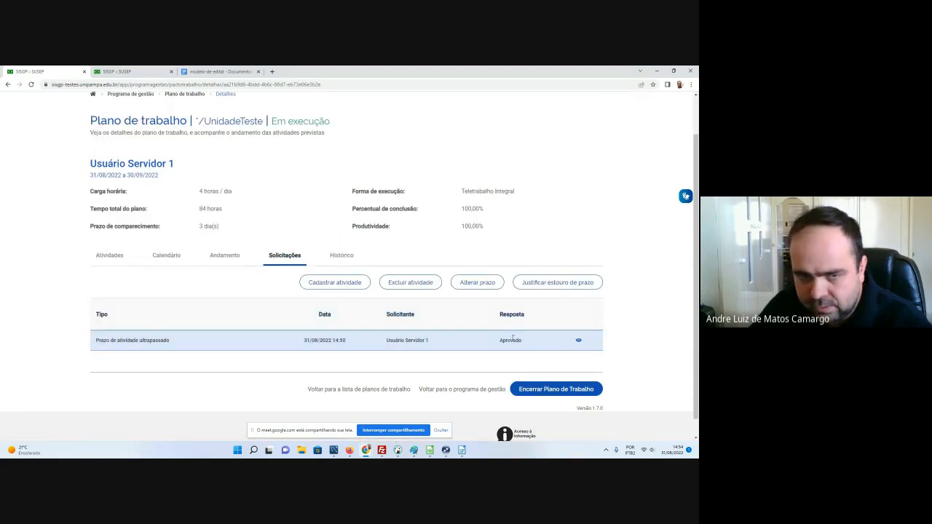
# Step: Rate the DTIC - DSI activity 10 with the justification "ótimo, verificado na aplicação de controle interno", save, and check its Tempo homologado
pyautogui.click(225, 254)
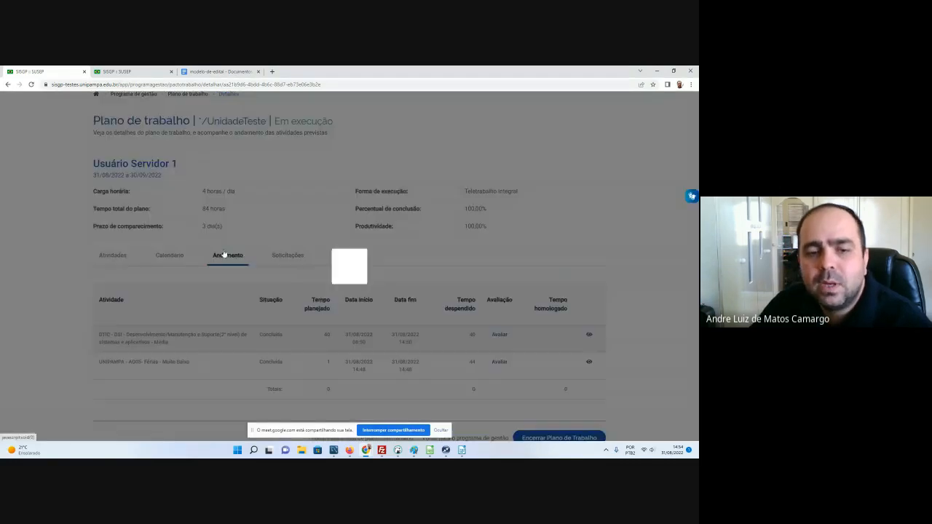
pyautogui.scroll(-2, 527, 249)
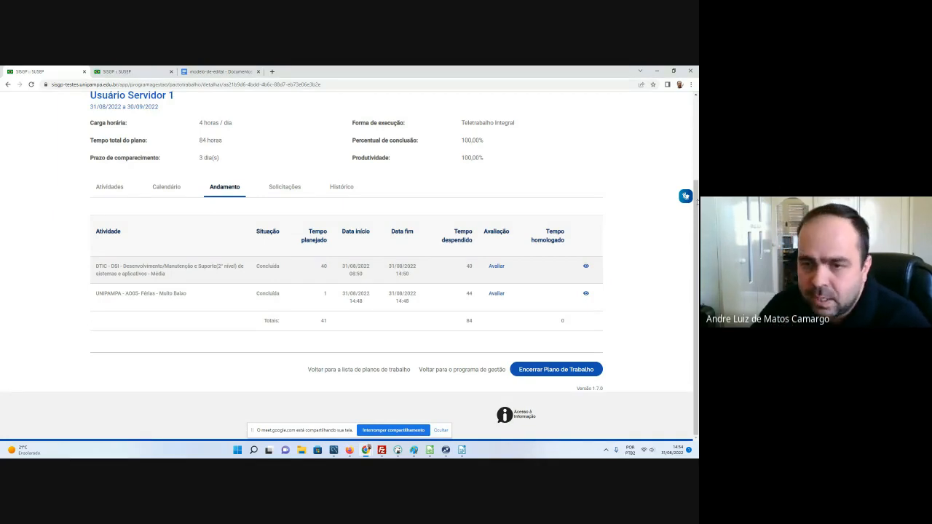
pyautogui.click(495, 266)
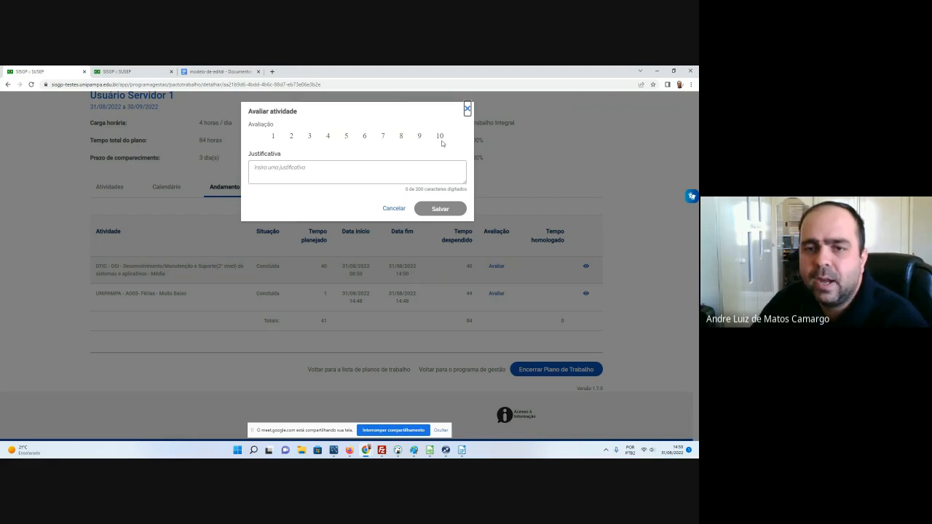
pyautogui.click(440, 138)
pyautogui.click(351, 170)
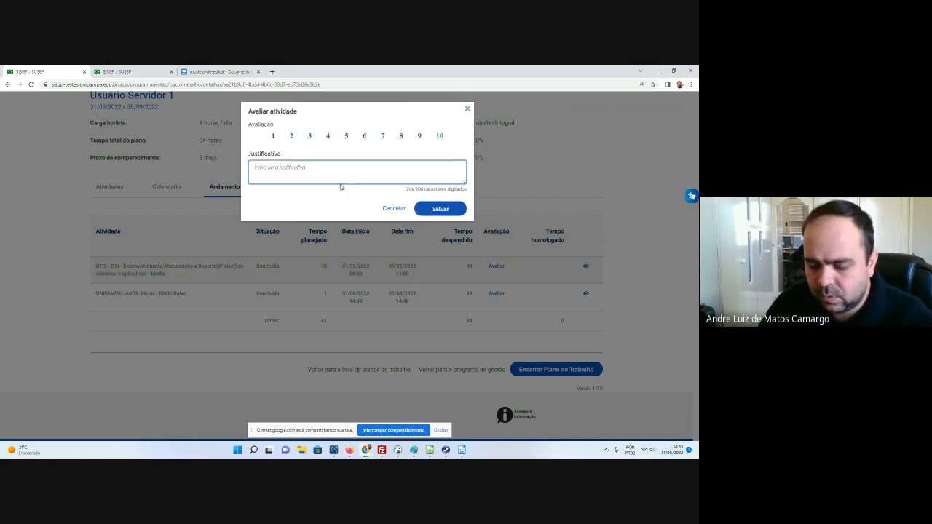
pyautogui.write('ok')
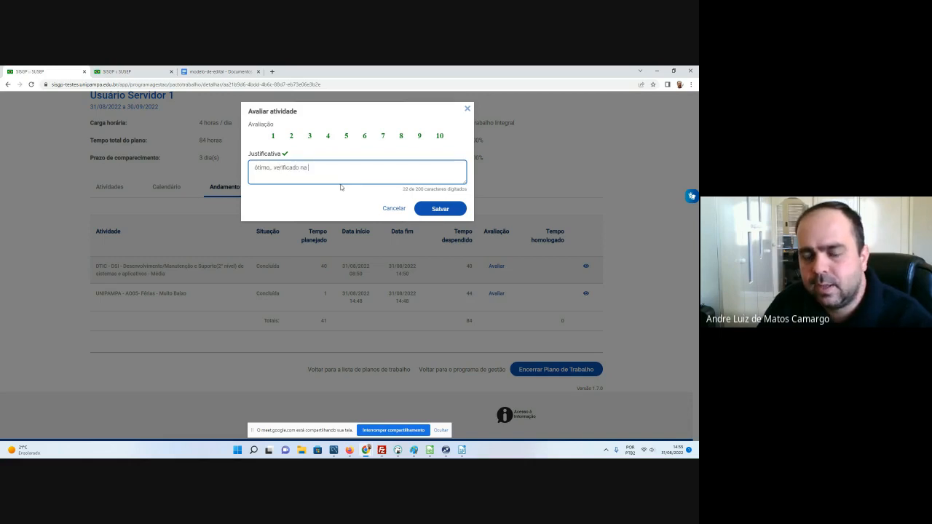
pyautogui.write('o de controle interno')
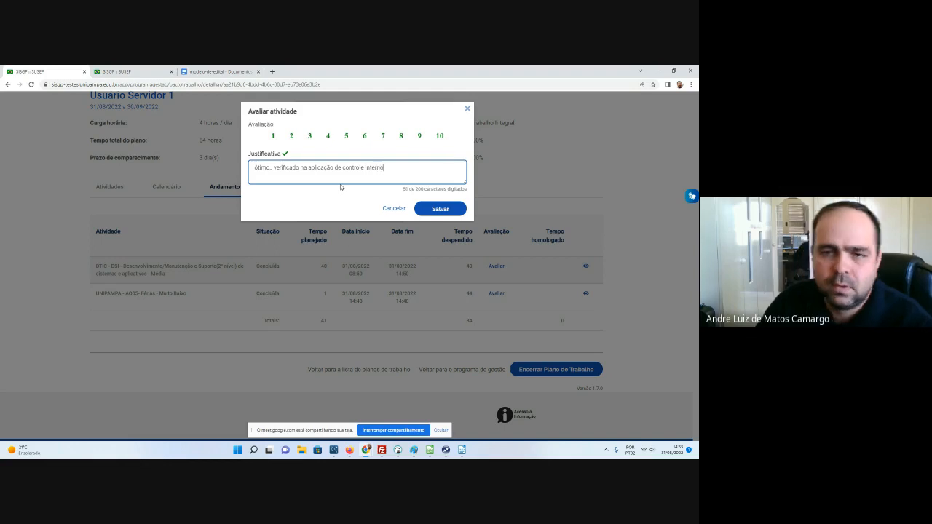
pyautogui.click(456, 211)
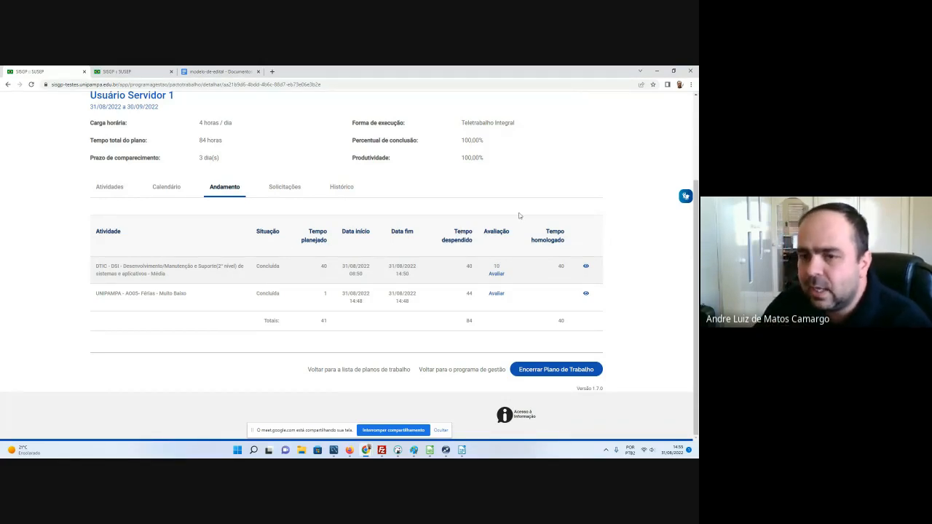
pyautogui.moveTo(548, 230); pyautogui.dragTo(575, 251)
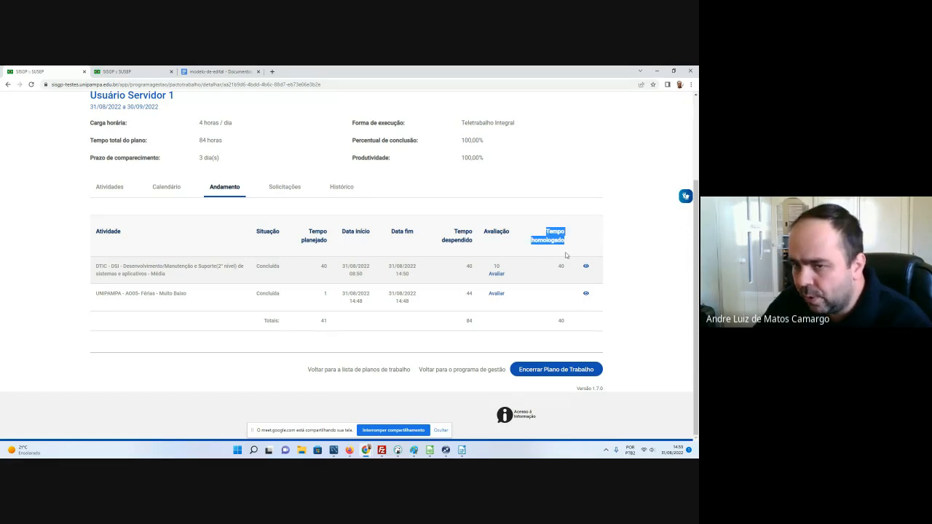
pyautogui.click(560, 267)
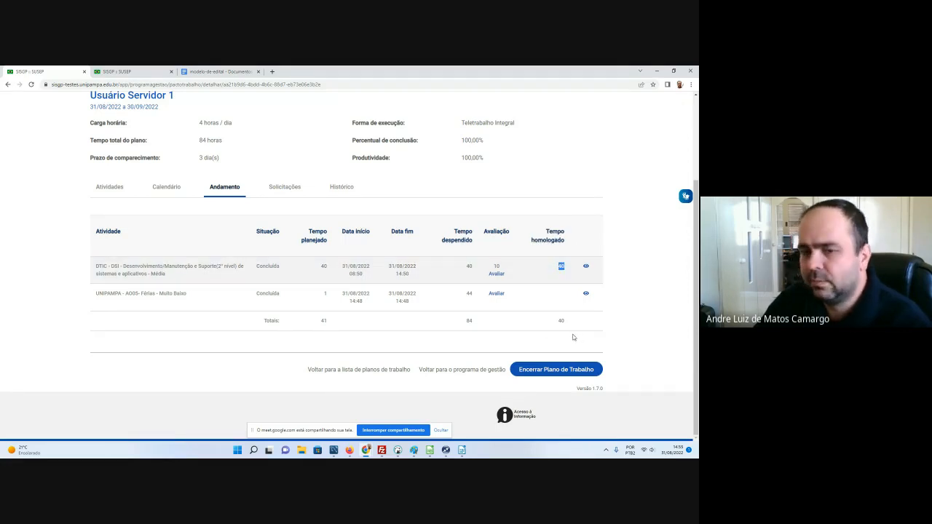
# Step: Rate the UNIPAMPA - AO05- Férias activity 10 with the justification "Férias" and save the evaluation
pyautogui.click(496, 294)
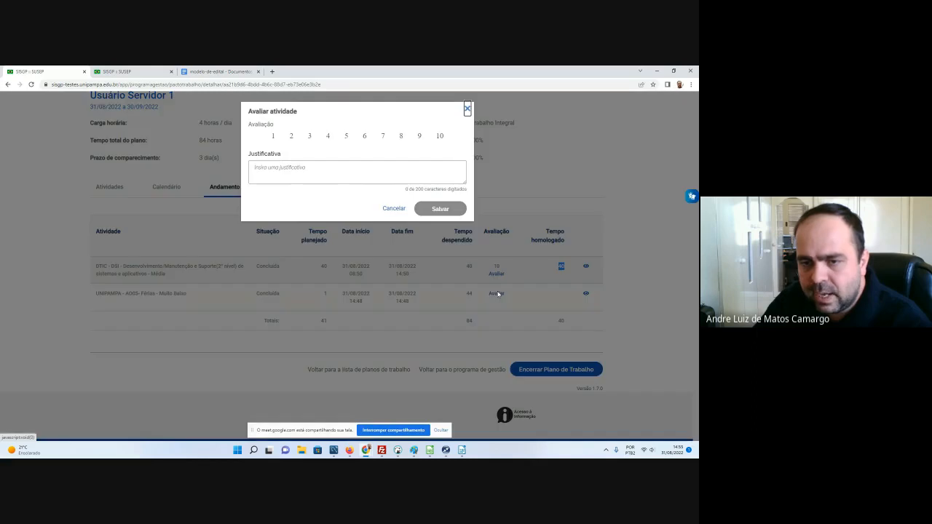
pyautogui.click(441, 137)
pyautogui.click(403, 179)
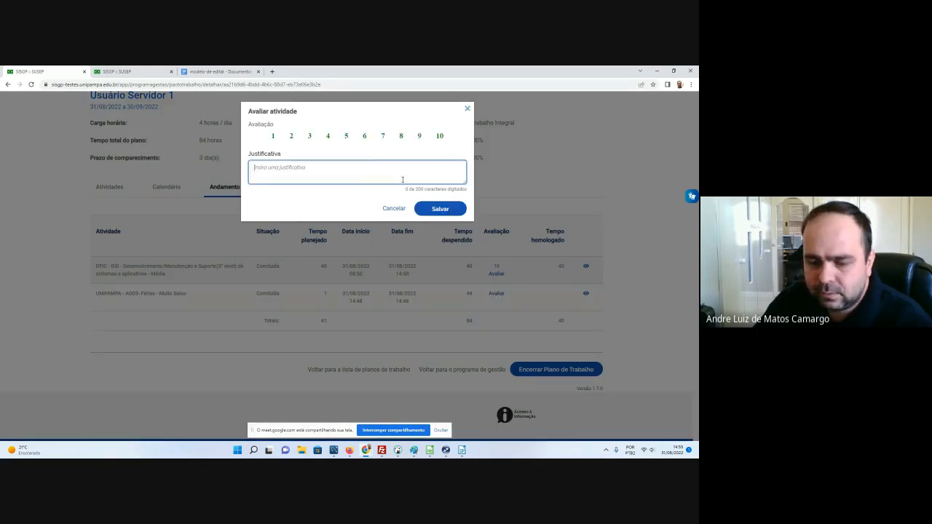
pyautogui.write('Fé')
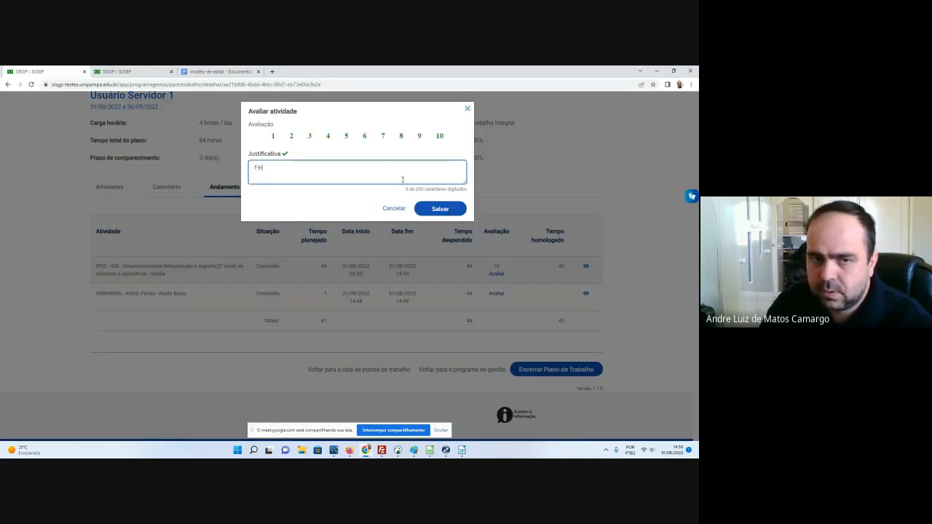
pyautogui.write('rias')
pyautogui.click(455, 208)
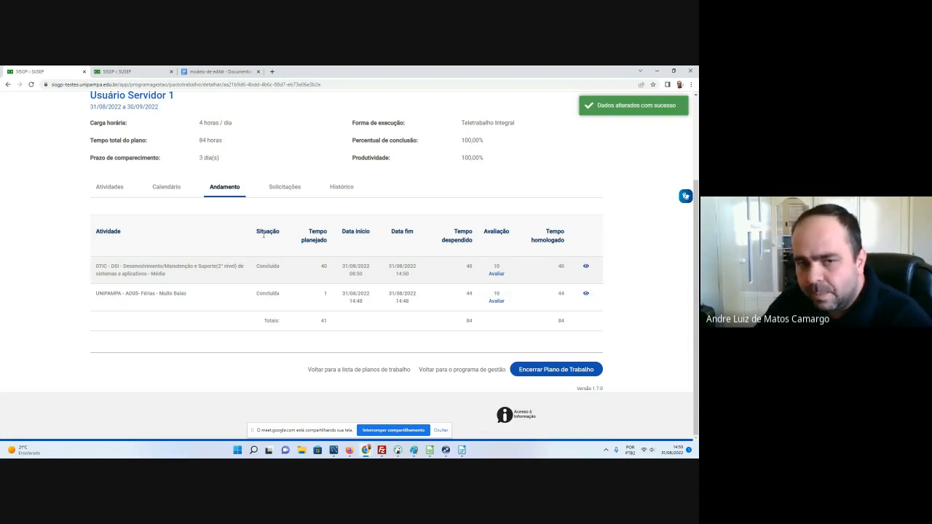
# Step: Compare the plan's totals for Tempo planejado, Tempo despendido and Tempo homologado
pyautogui.doubleClick(322, 321)
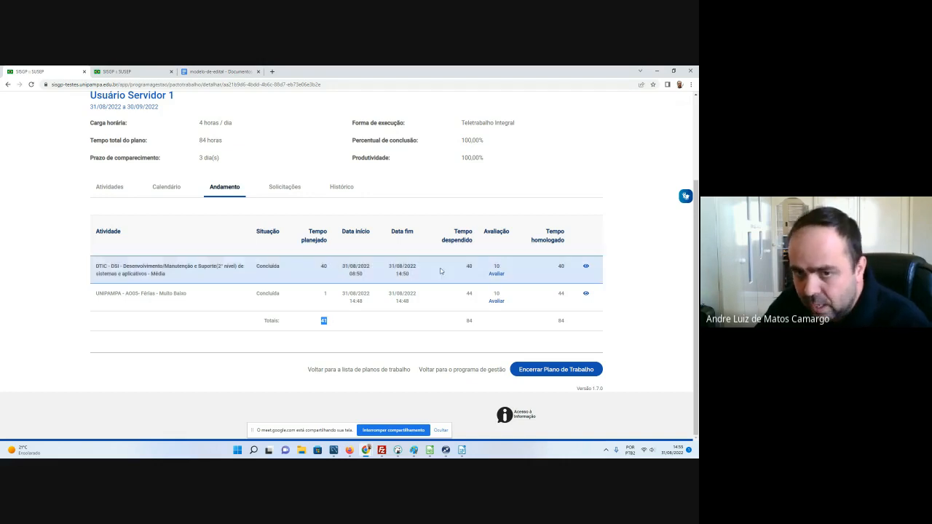
pyautogui.moveTo(454, 230); pyautogui.dragTo(473, 242)
pyautogui.click(473, 294)
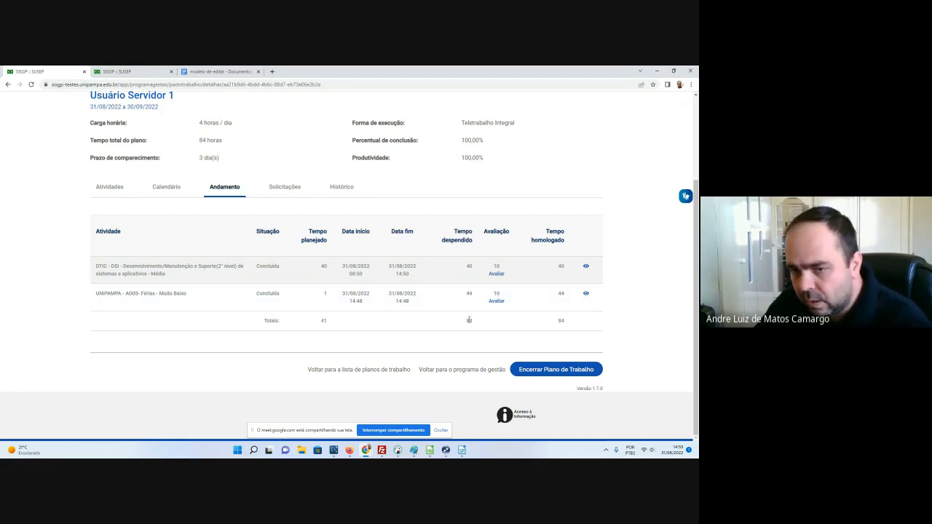
pyautogui.doubleClick(469, 320)
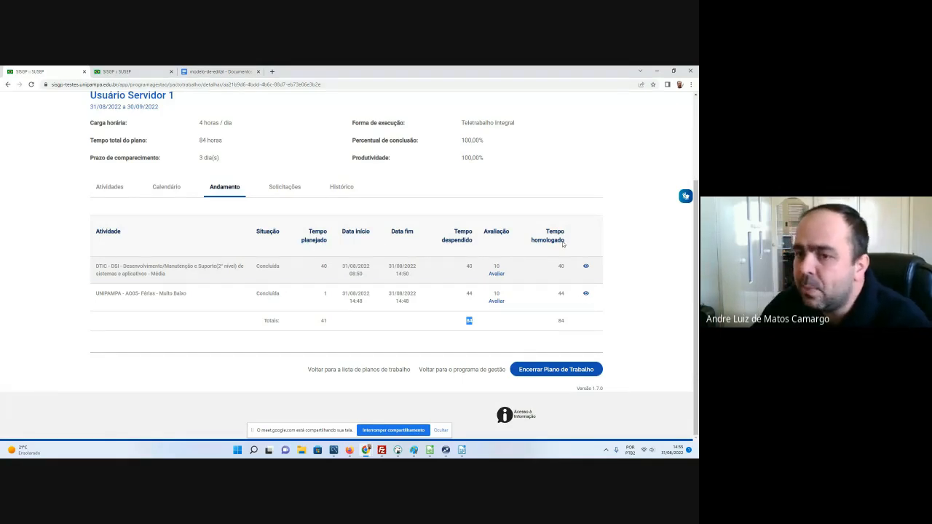
pyautogui.doubleClick(561, 320)
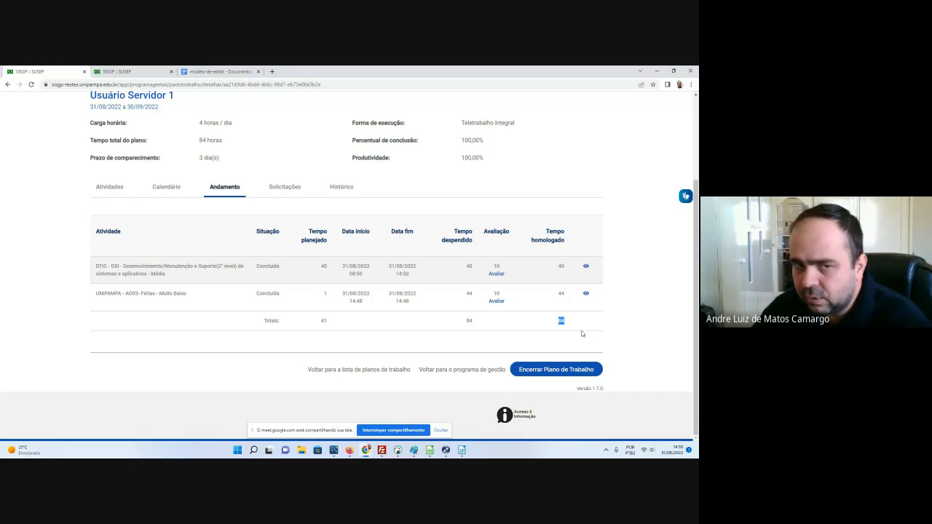
# Step: Review the "Prazo de atividade ultrapassado" request under Solicitações and recheck the planned time total under Andamento
pyautogui.click(285, 186)
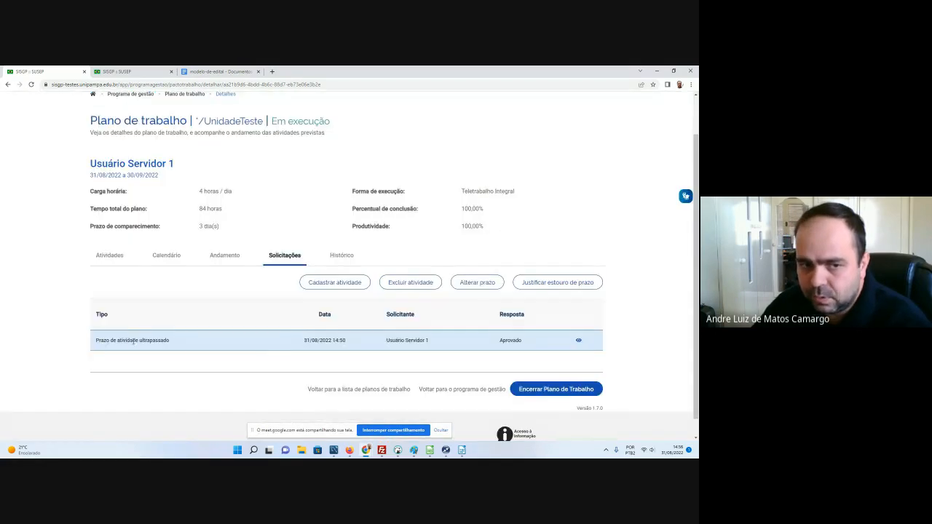
pyautogui.moveTo(130, 340); pyautogui.dragTo(171, 341)
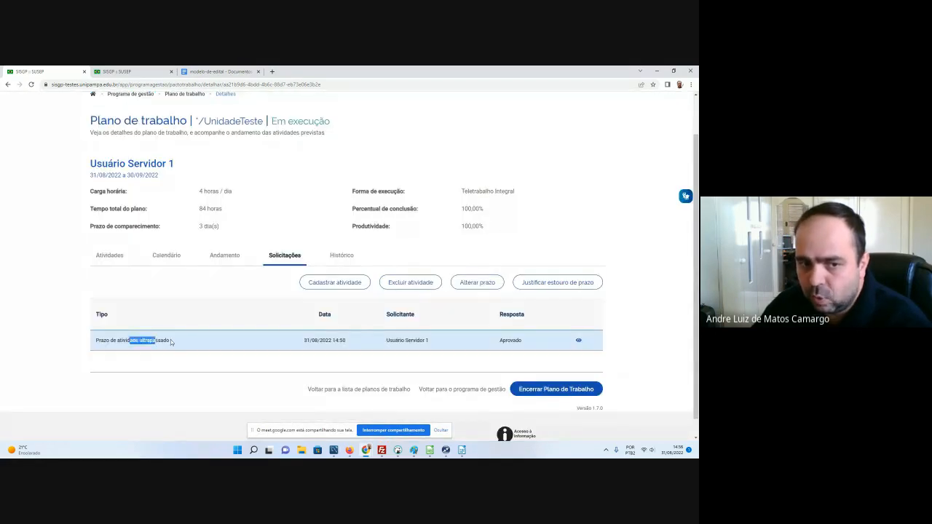
pyautogui.click(225, 258)
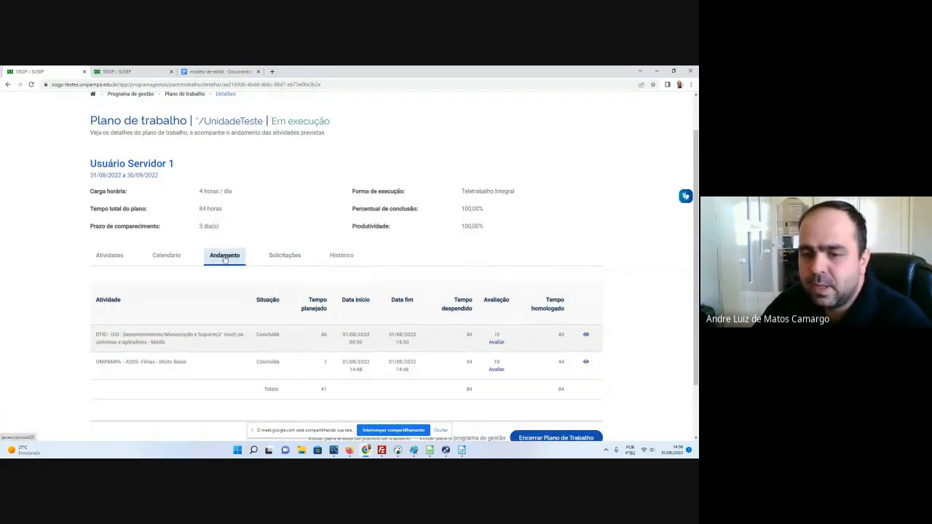
pyautogui.doubleClick(324, 389)
pyautogui.scroll(-1, 472, 300)
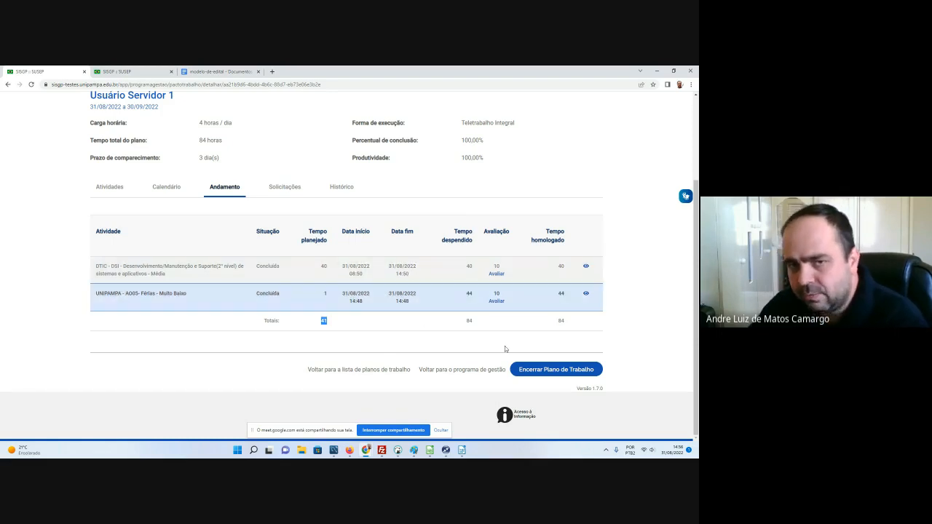
# Step: Close the execution of Usuário Servidor 1's work plan, confirm the closure, and check the plan's status
pyautogui.click(545, 371)
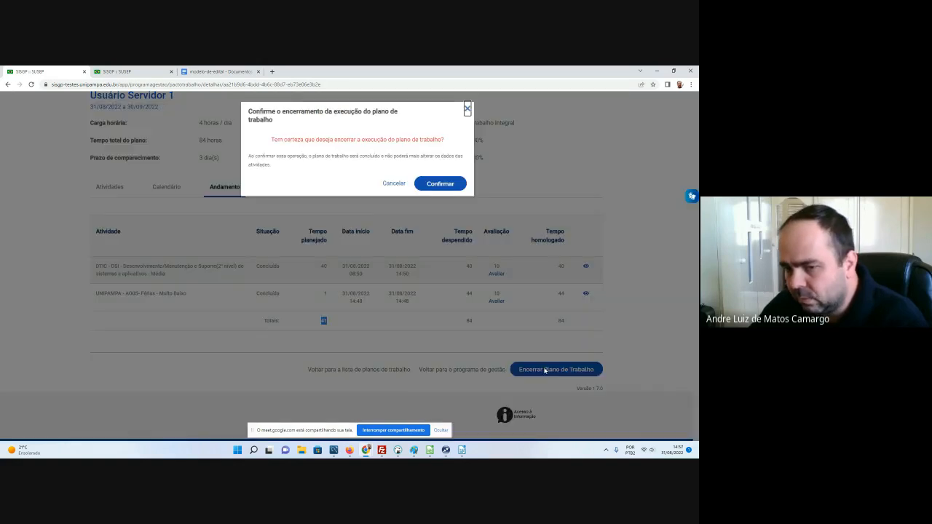
pyautogui.click(445, 186)
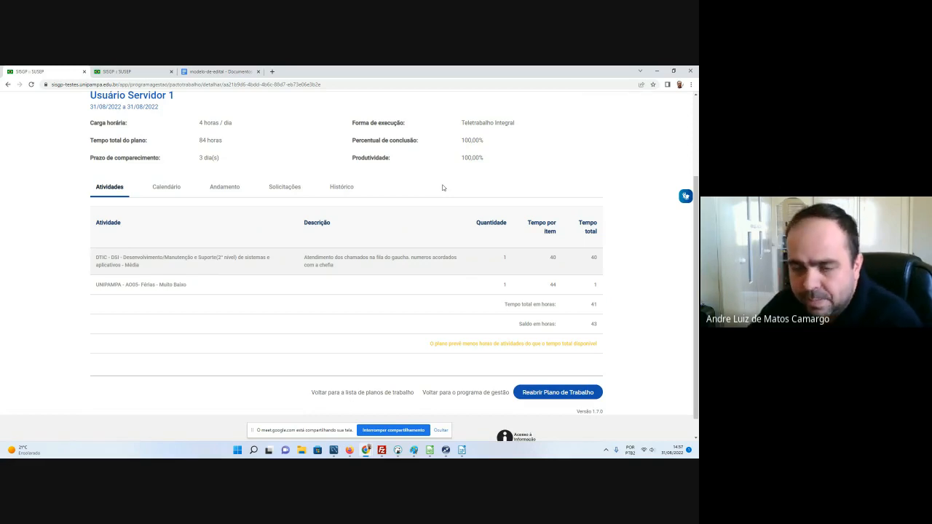
pyautogui.scroll(2, 312, 183)
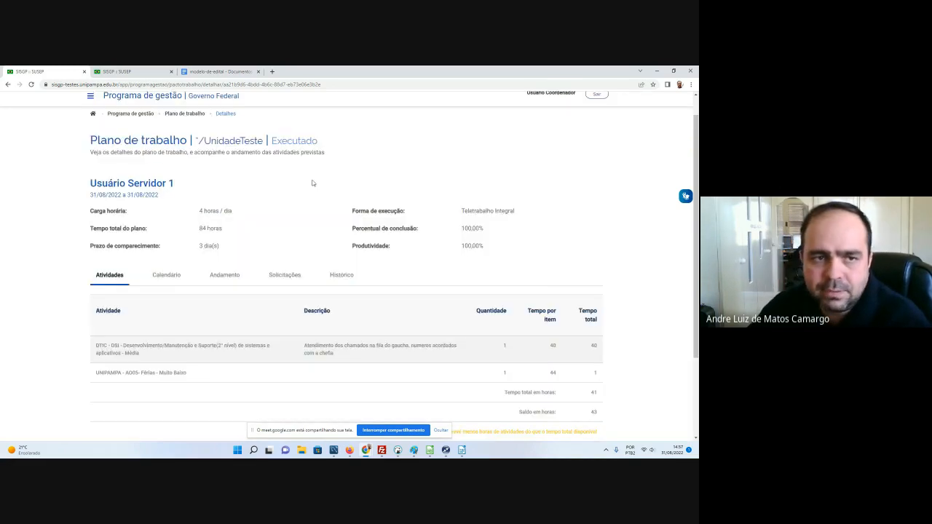
pyautogui.scroll(1, 313, 183)
# Step: Show the Meu trabalho options and review the closed plan's Andamento and Solicitações
pyautogui.click(90, 117)
pyautogui.click(97, 237)
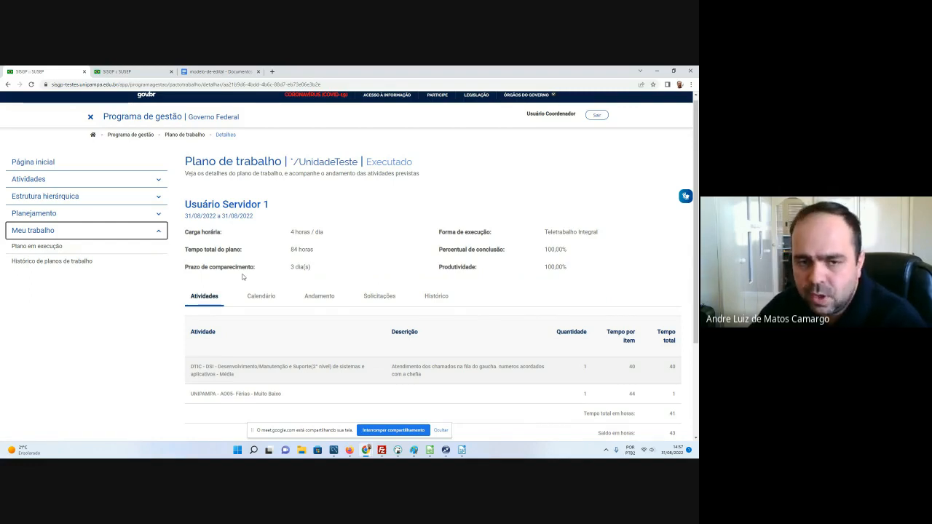
pyautogui.click(318, 296)
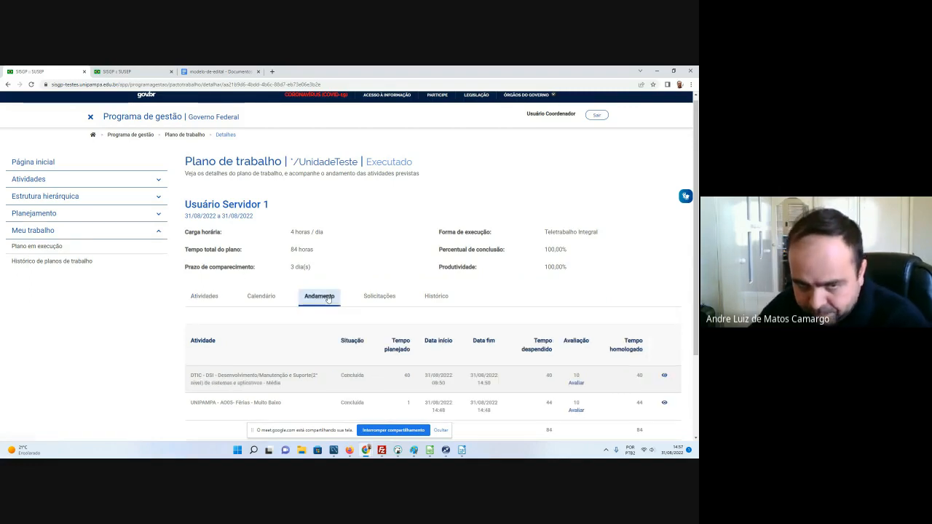
pyautogui.scroll(-1, 405, 318)
pyautogui.scroll(-1, 405, 318)
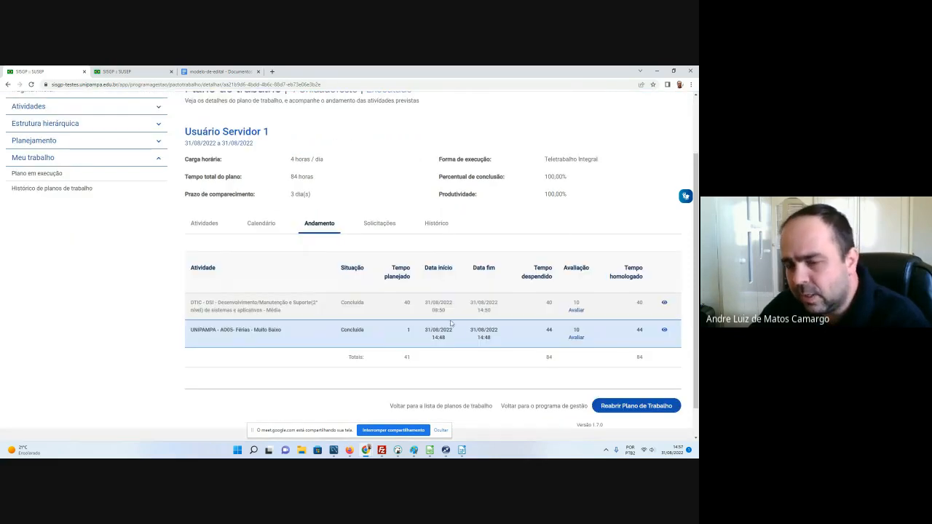
pyautogui.click(373, 225)
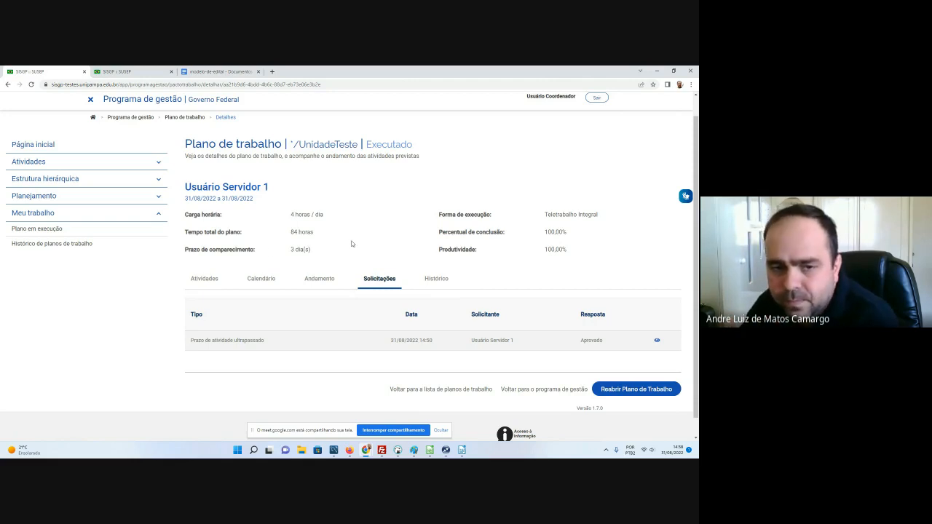
pyautogui.click(317, 279)
pyautogui.scroll(-2, 508, 296)
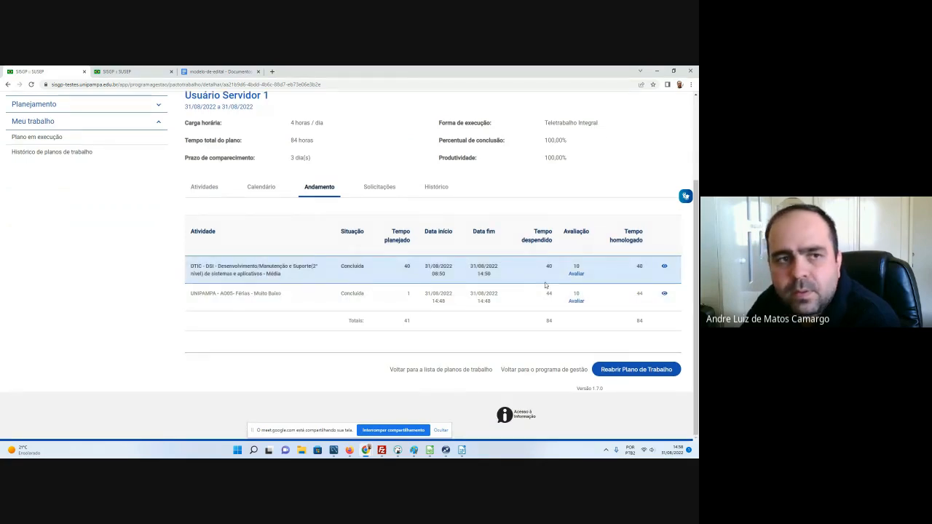
# Step: Switch to Usuário Servidor 1's session in Firefox, reload the work plan, and review its activity ratings and approved times
pyautogui.moveTo(402, 71)
pyautogui.mouseDown()
pyautogui.moveTo(436, 152)
pyautogui.moveTo(416, 66)
pyautogui.mouseUp()
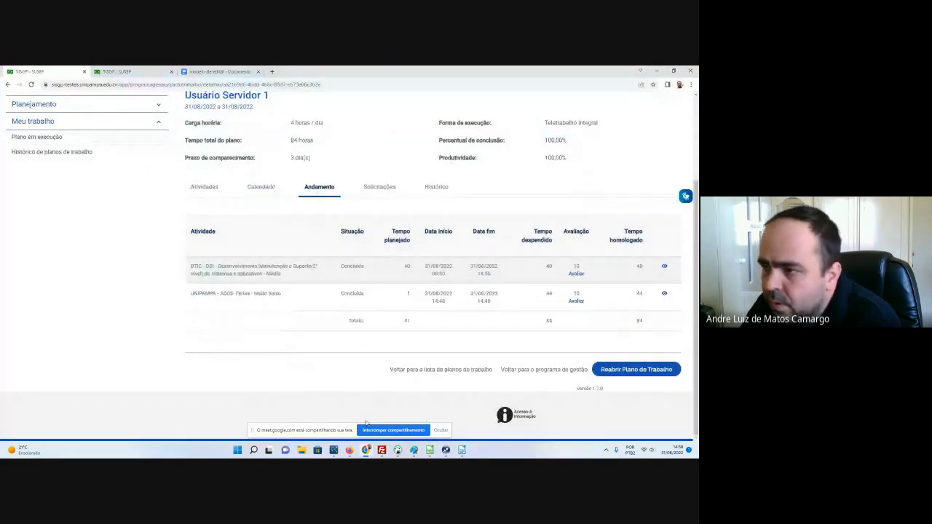
pyautogui.click(348, 453)
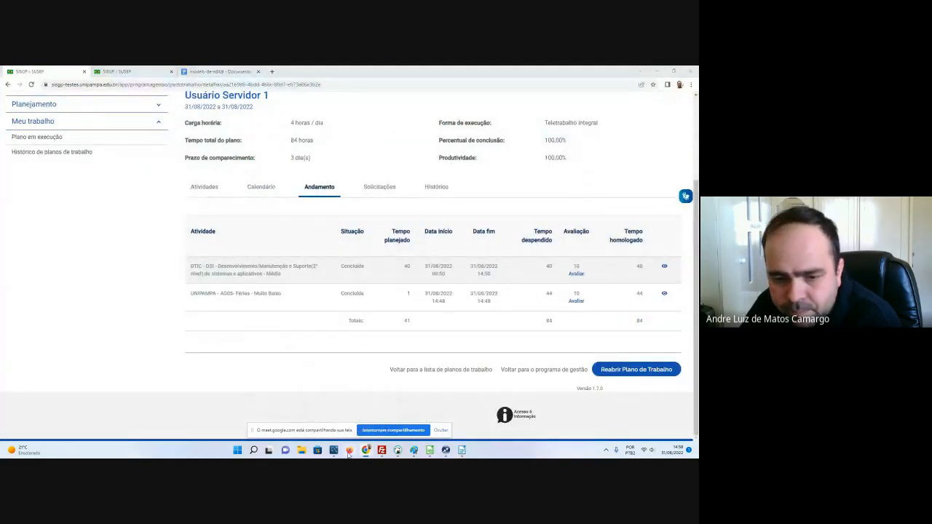
pyautogui.click(395, 88)
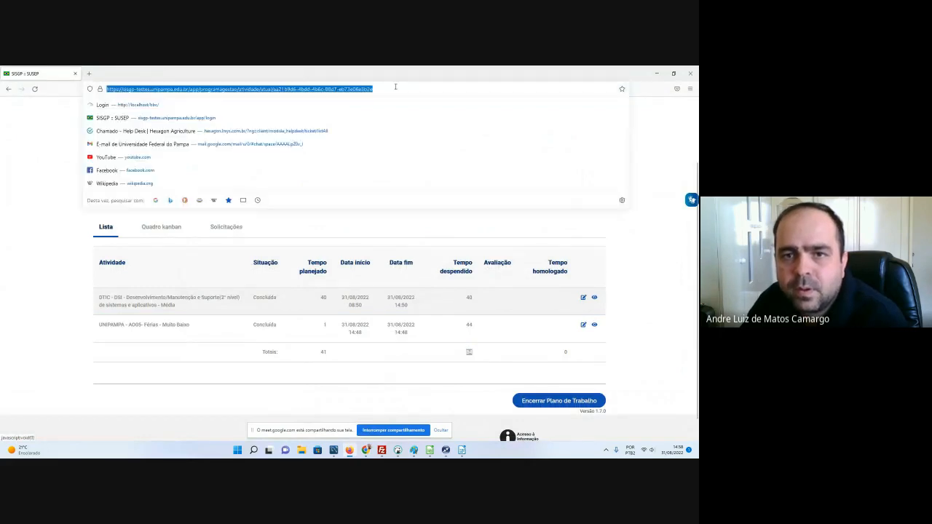
pyautogui.press('Return')
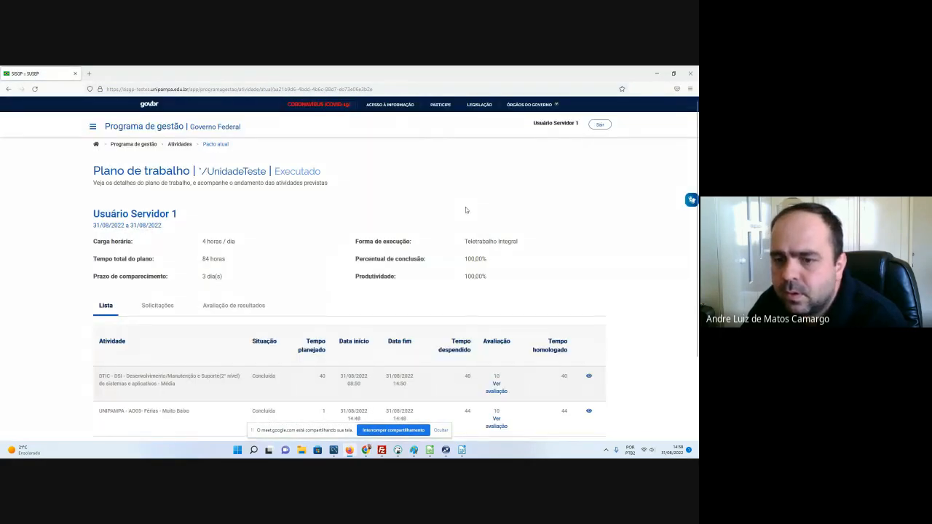
pyautogui.scroll(-2, 486, 233)
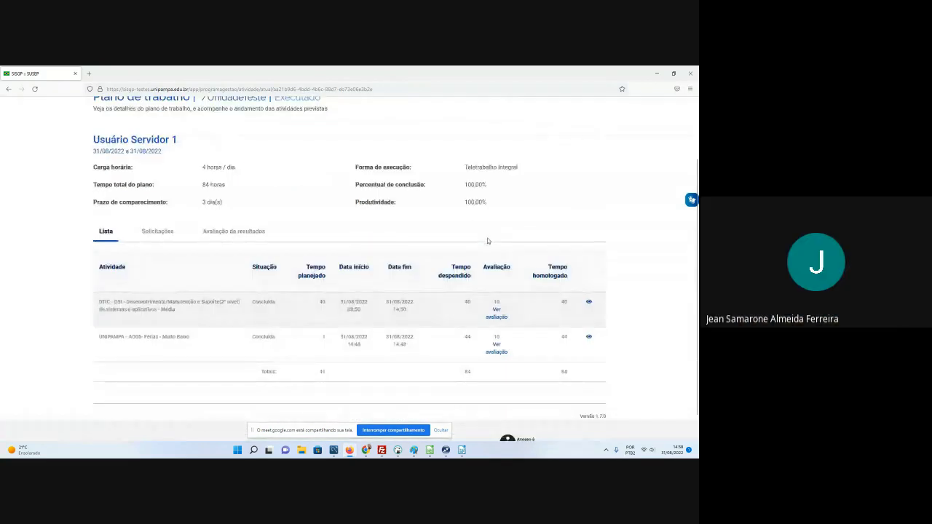
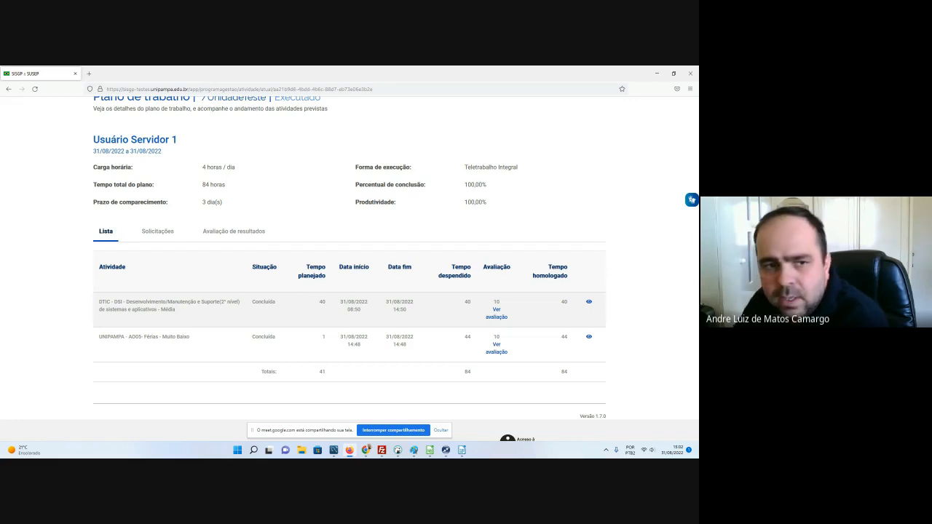
# Step: Look over the server's executed work plan summary and activity list, and refresh the page
pyautogui.scroll(2, 386, 191)
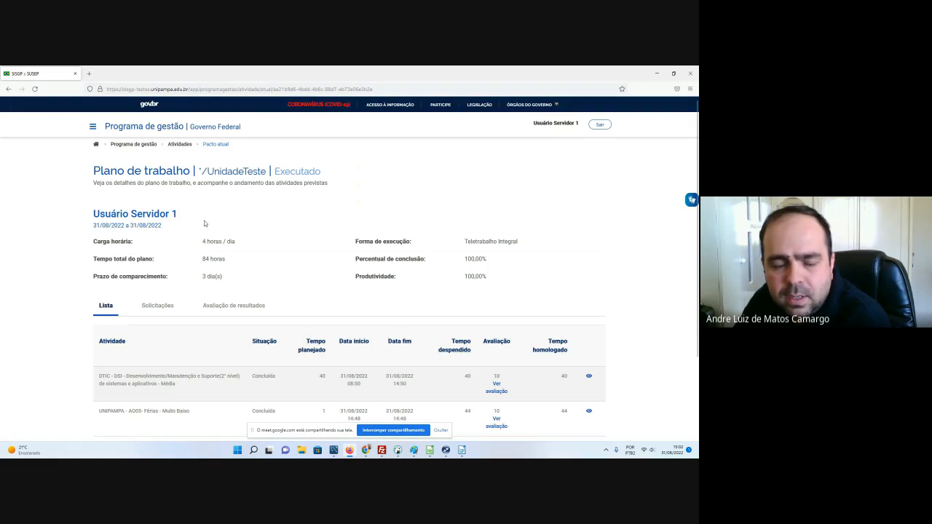
pyautogui.scroll(-2, 218, 217)
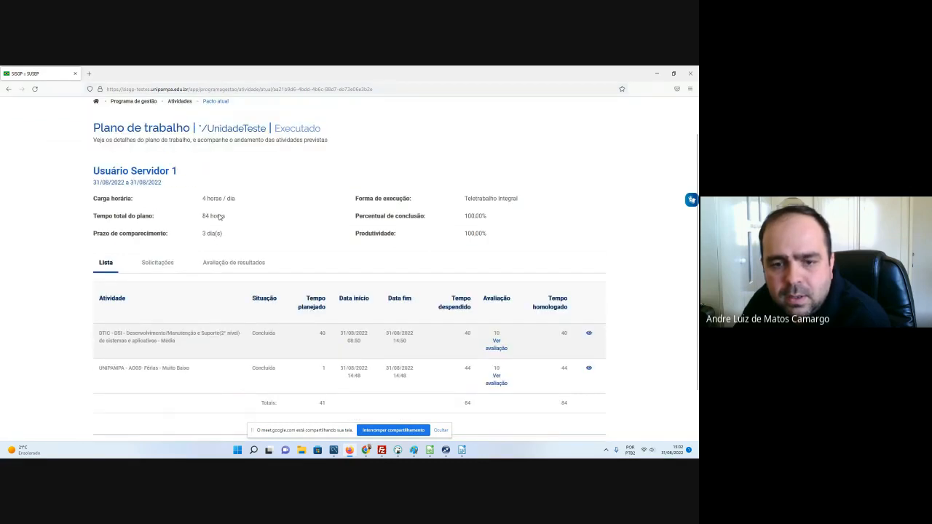
pyautogui.scroll(1, 219, 217)
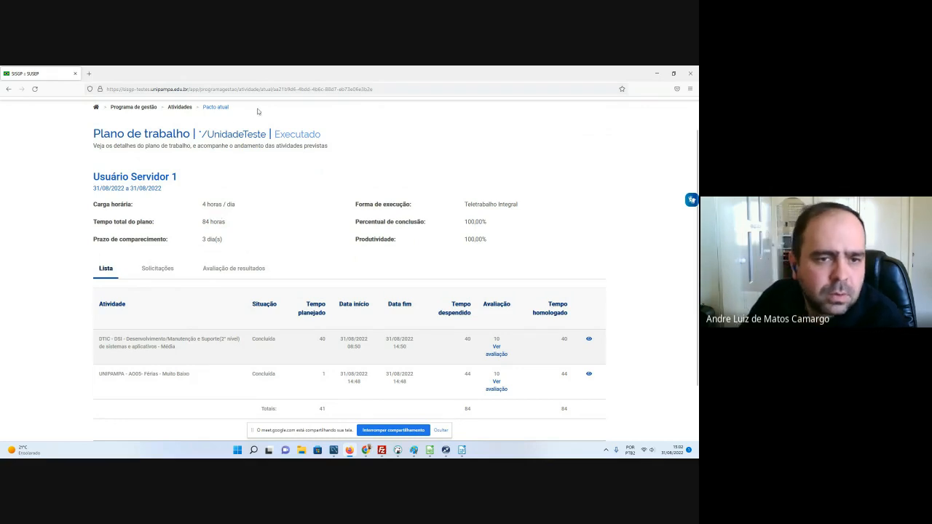
pyautogui.press('F5')
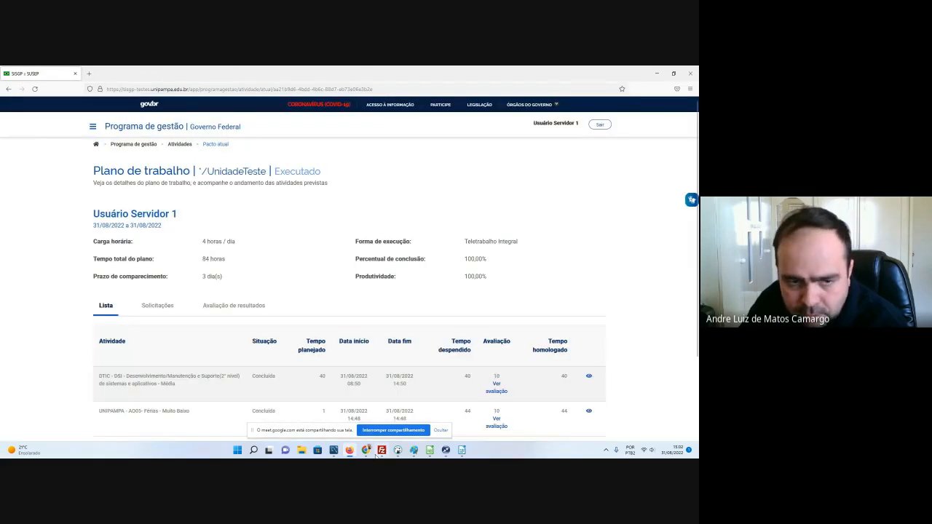
# Step: Return to the coordinator's session in Chrome and open the UnidadeTeste management program's details from the dashboard
pyautogui.moveTo(369, 452)
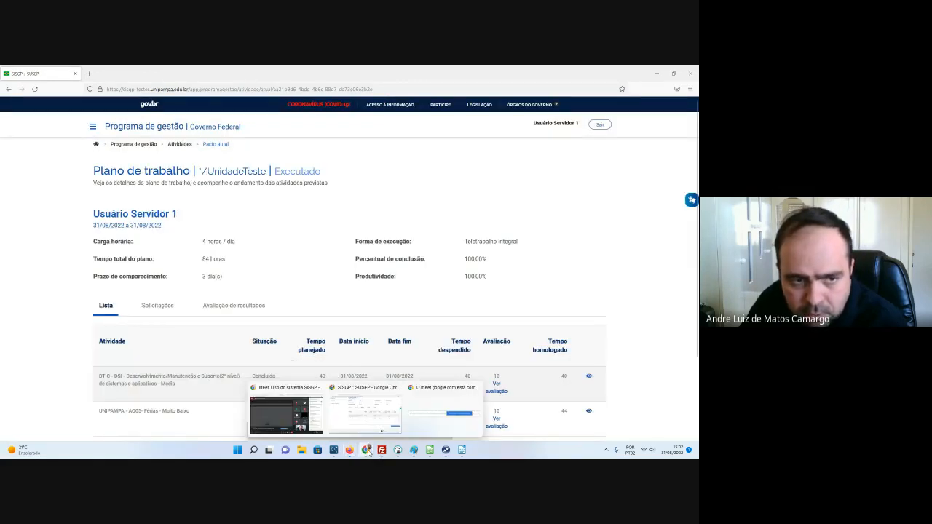
pyautogui.click(364, 426)
pyautogui.scroll(3, 288, 228)
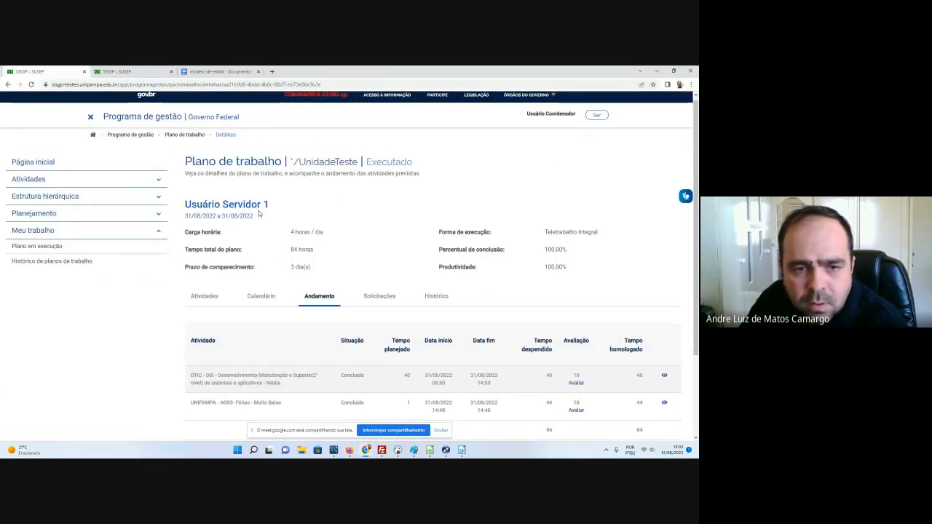
pyautogui.scroll(-2, 301, 242)
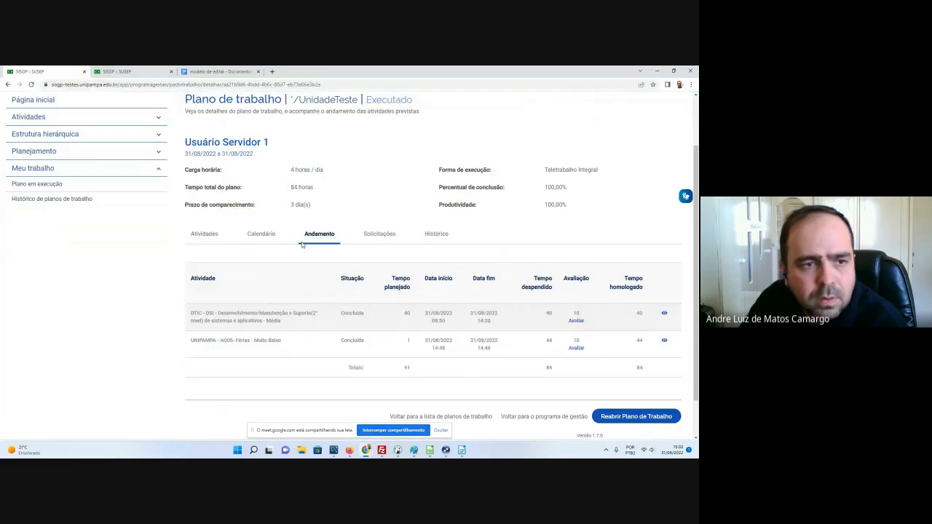
pyautogui.scroll(1, 109, 182)
pyautogui.click(78, 129)
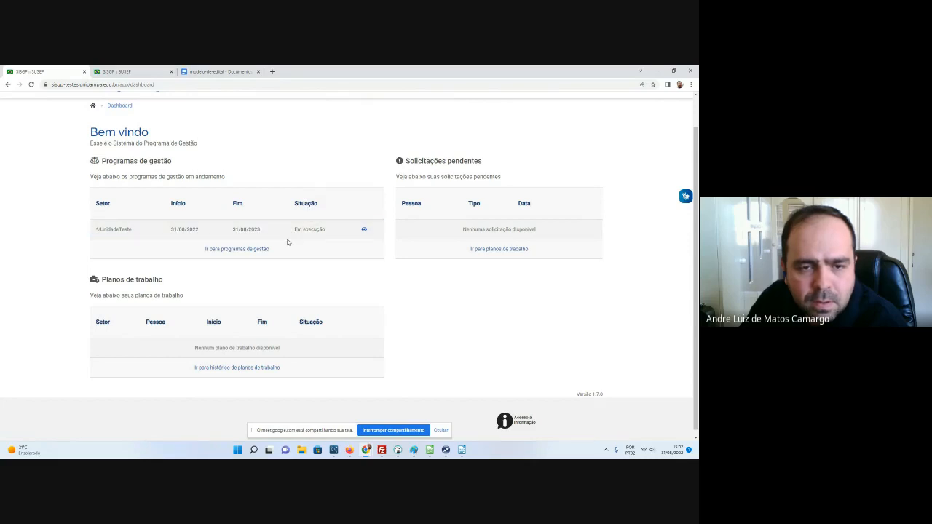
pyautogui.click(364, 230)
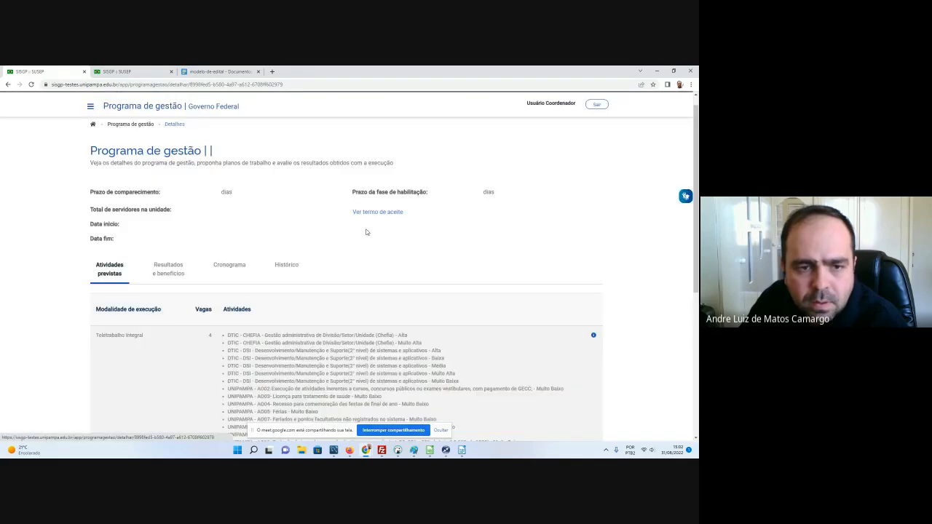
# Step: Look over the program's planned activities and open Usuário Servidor 1's executed work plan from its Planos de trabalho
pyautogui.scroll(-7, 368, 233)
pyautogui.scroll(8, 371, 235)
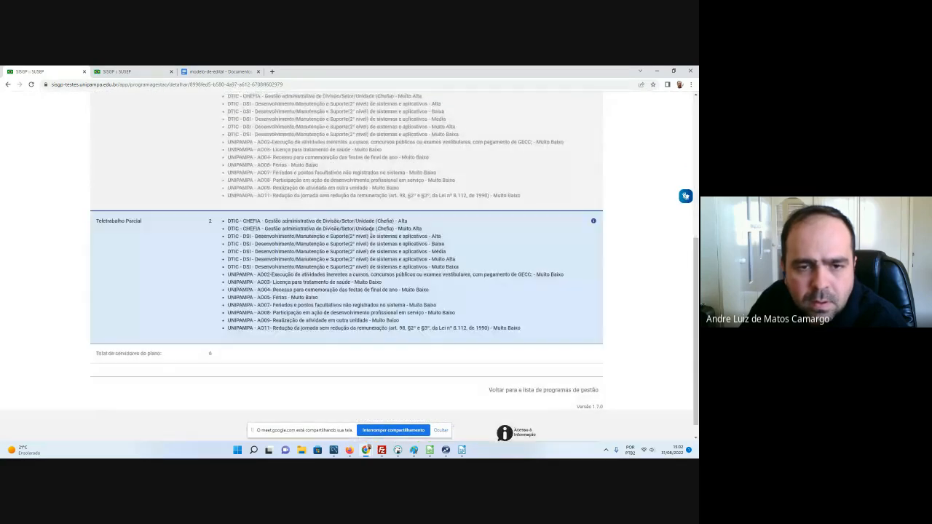
pyautogui.click(290, 267)
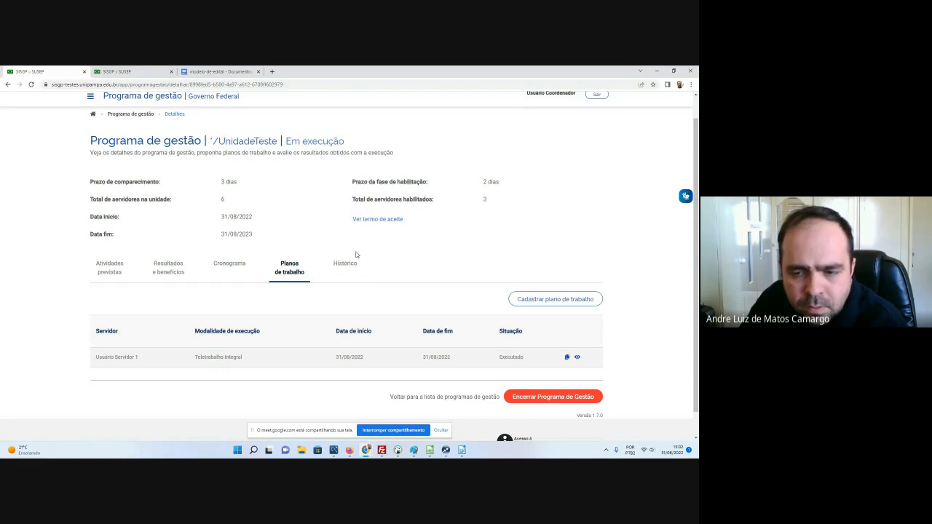
pyautogui.click(577, 357)
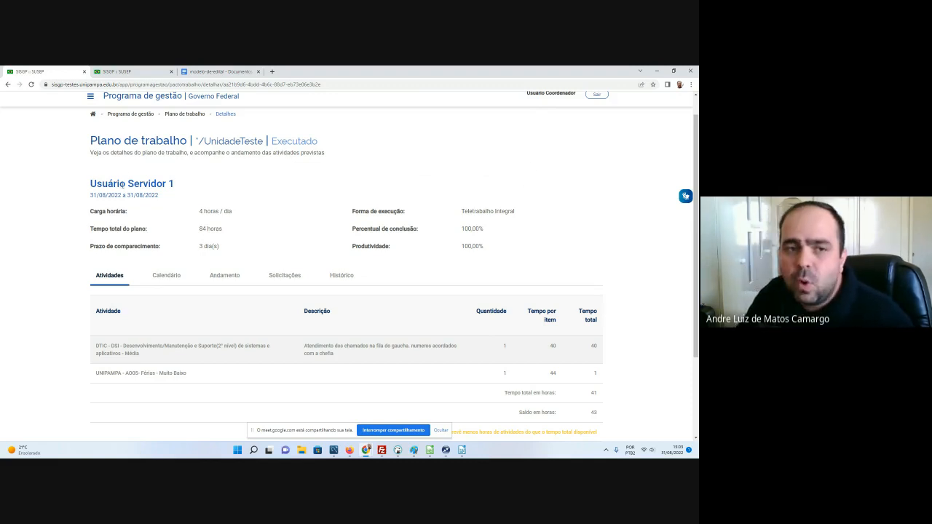
# Step: Reopen the execution of Usuário Servidor 1's work plan and confirm the reopening
pyautogui.scroll(-1, 335, 254)
pyautogui.scroll(-2, 335, 254)
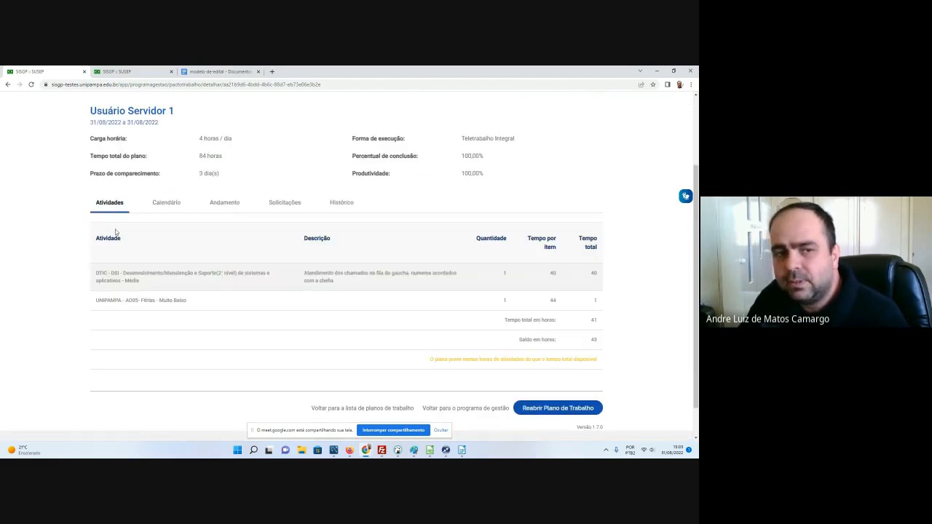
pyautogui.click(539, 408)
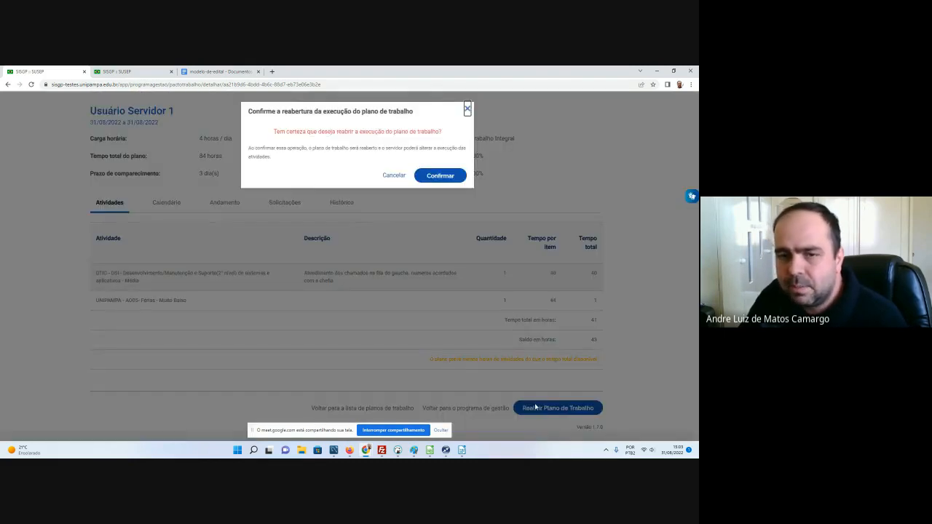
pyautogui.click(434, 176)
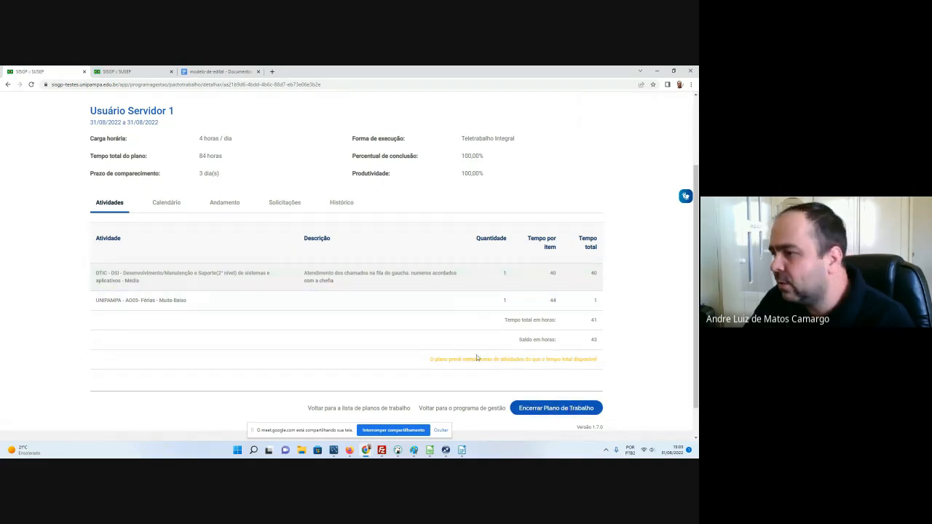
# Step: Highlight the plan's end date, close the reopened work plan again, and highlight its full date range
pyautogui.moveTo(127, 123); pyautogui.dragTo(173, 126)
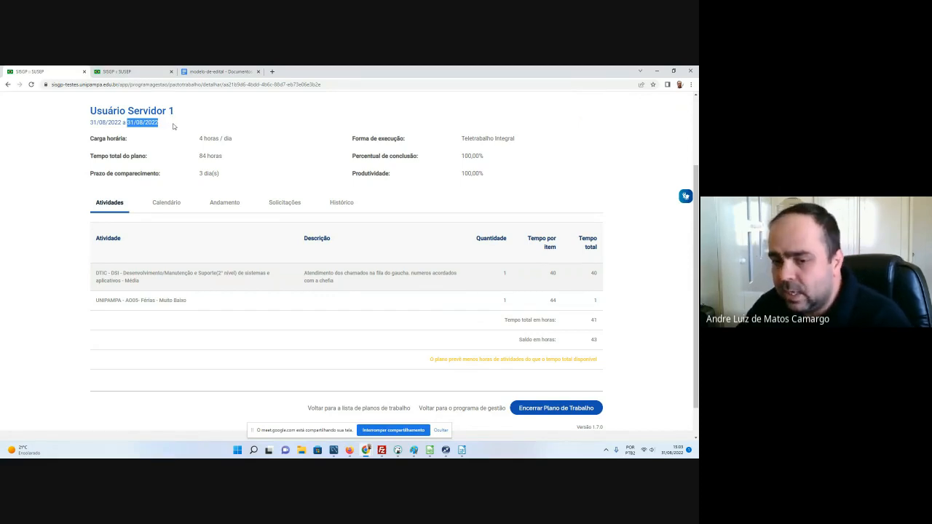
pyautogui.click(536, 409)
pyautogui.click(440, 184)
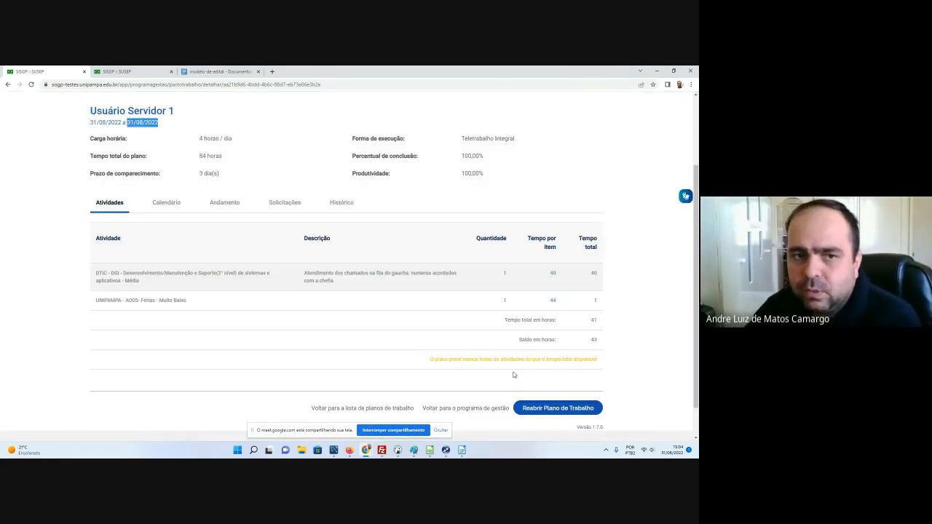
pyautogui.click(110, 126)
pyautogui.moveTo(88, 122); pyautogui.dragTo(176, 124)
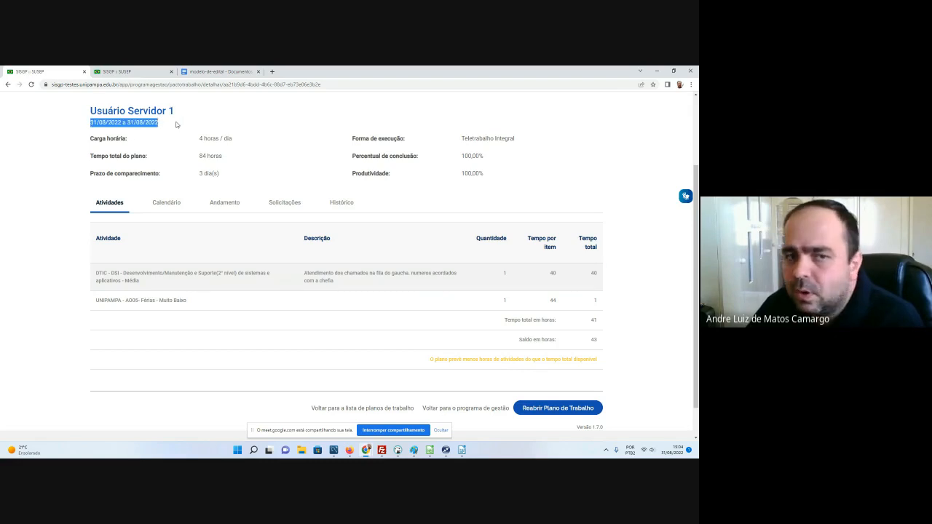